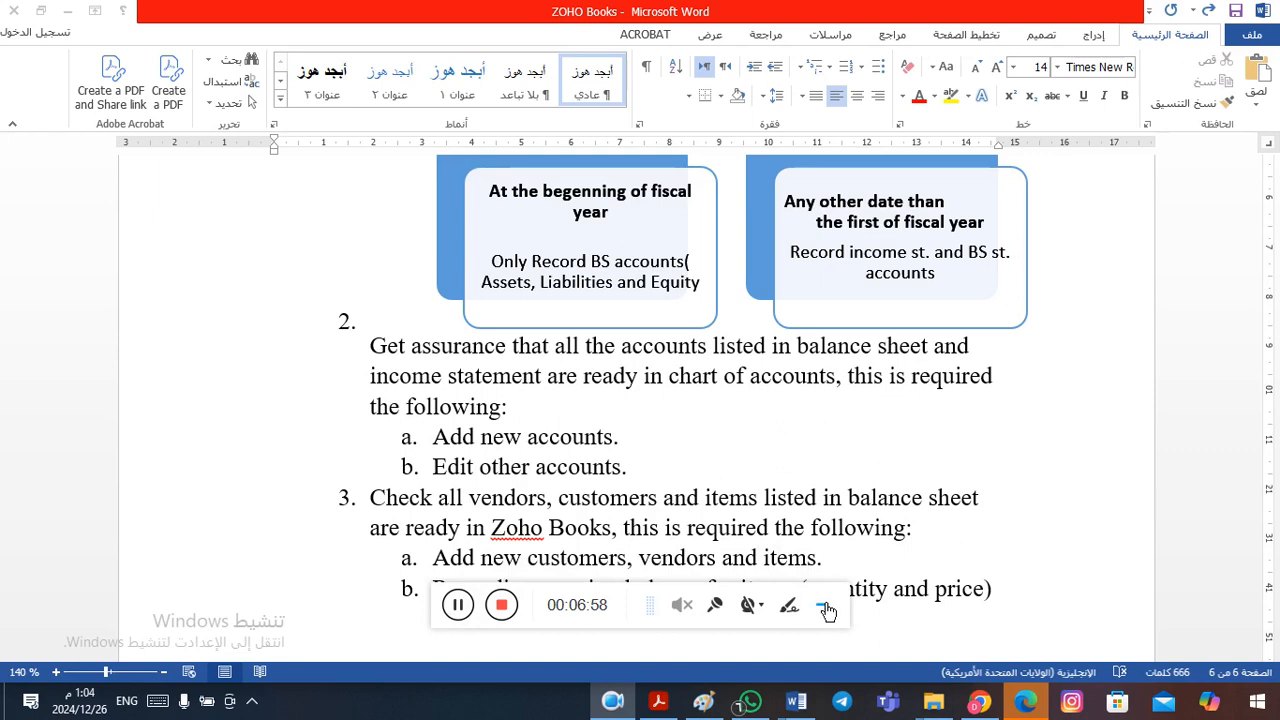
- Go back through the document to the Third Stage: Recording opening balances section and read its introduction
{"action": "left_click", "coordinate": [824, 607]}
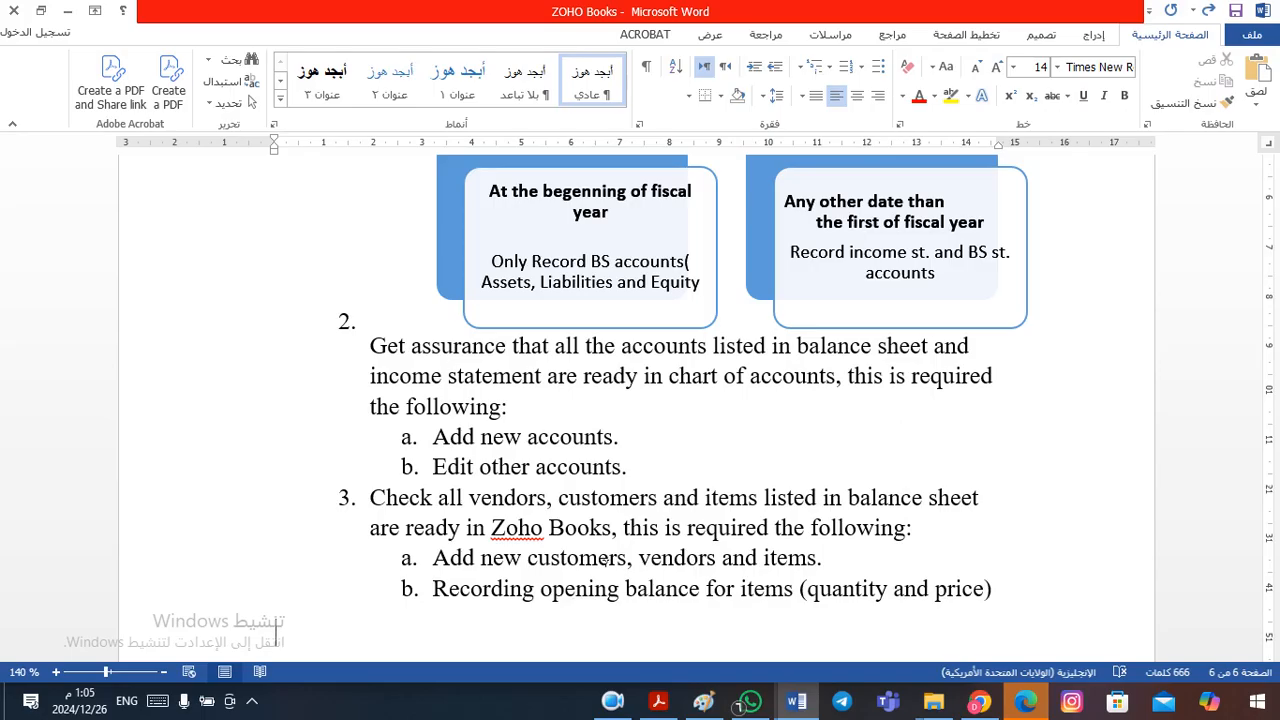
{"action": "key", "text": "Up"}
{"action": "key", "text": "Up"}
{"action": "key", "text": "Up"}
{"action": "key", "text": "Up"}
{"action": "key", "text": "Up"}
{"action": "key", "text": "Up"}
{"action": "key", "text": "Up"}
{"action": "key", "text": "Up"}
{"action": "key", "text": "Up"}
{"action": "key", "text": "Up"}
{"action": "key", "text": "Up"}
{"action": "key", "text": "Up"}
{"action": "key", "text": "Up"}
{"action": "key", "text": "Up"}
{"action": "key", "text": "Up"}
{"action": "key", "text": "Up"}
{"action": "key", "text": "Up"}
{"action": "key", "text": "Up"}
{"action": "key", "text": "Up"}
{"action": "key", "text": "Up"}
{"action": "key", "text": "Up"}
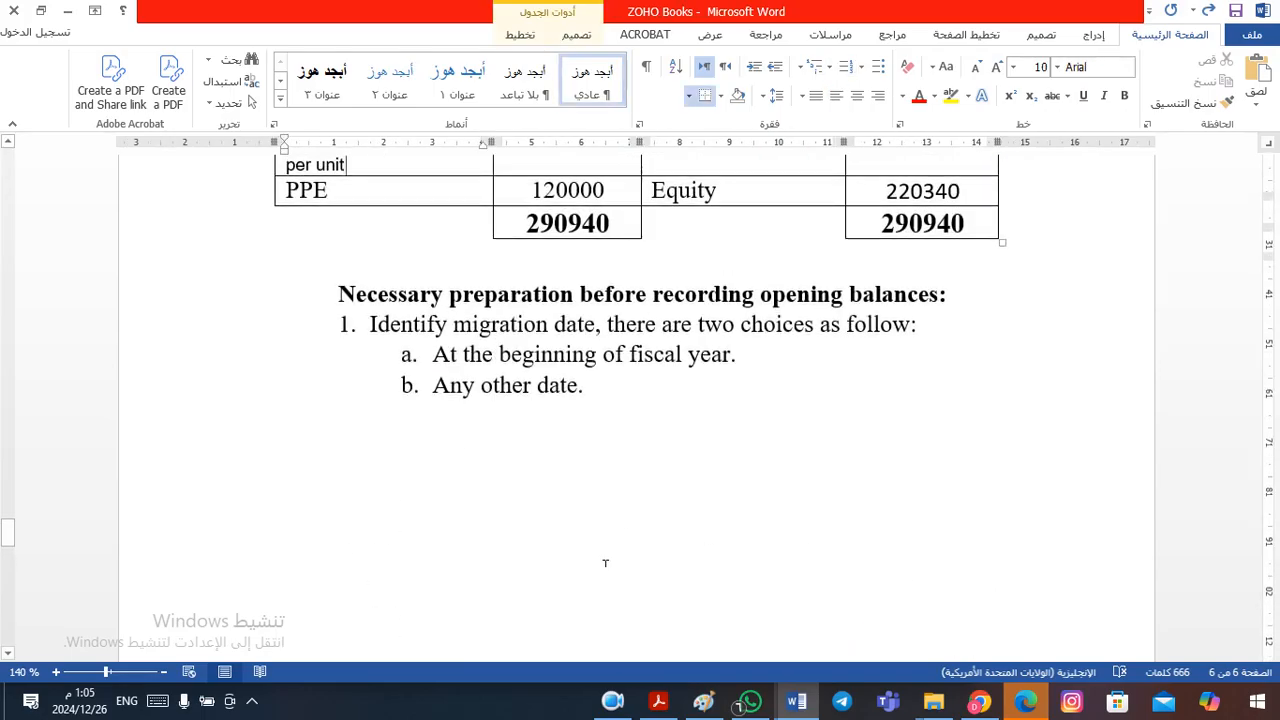
{"action": "key", "text": "Up"}
{"action": "key", "text": "Up"}
{"action": "key", "text": "Up"}
{"action": "key", "text": "Up"}
{"action": "key", "text": "Up"}
{"action": "key", "text": "Up"}
{"action": "key", "text": "Up"}
{"action": "key", "text": "Up"}
{"action": "key", "text": "Up"}
{"action": "key", "text": "Up"}
{"action": "key", "text": "Up"}
{"action": "key", "text": "Up"}
{"action": "key", "text": "Up"}
{"action": "key", "text": "Up"}
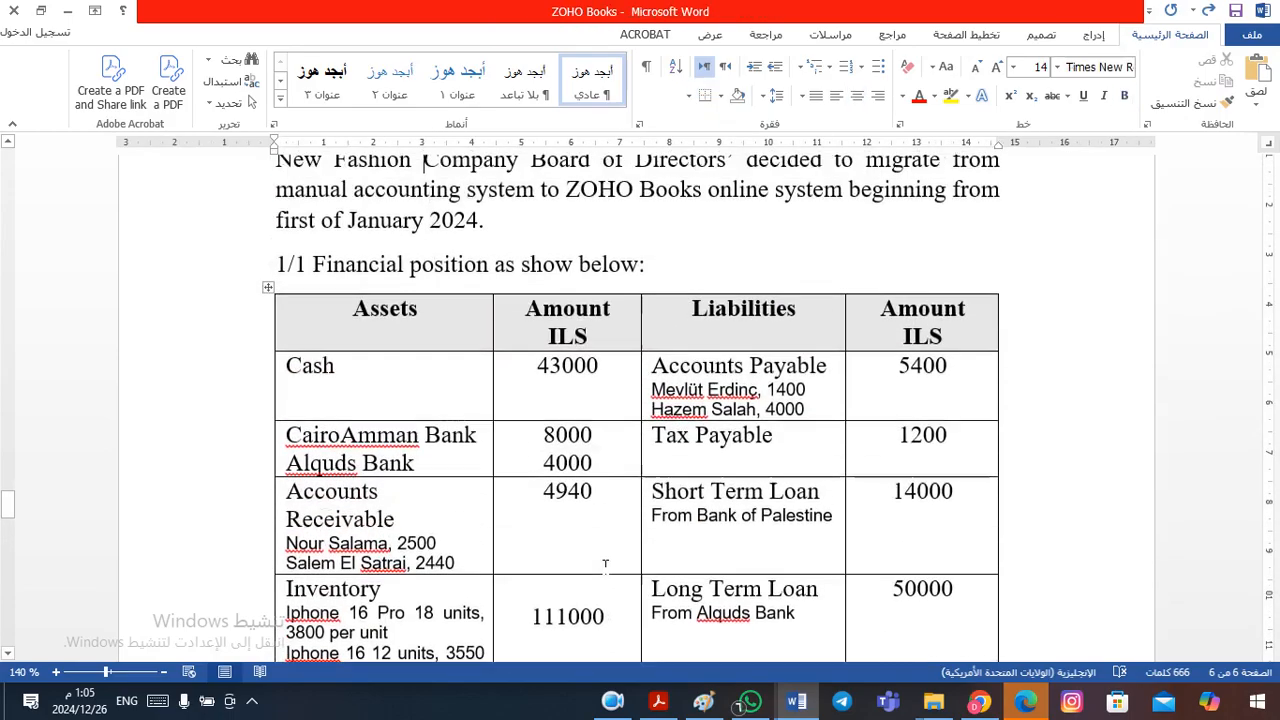
{"action": "key", "text": "Up"}
{"action": "key", "text": "Down"}
{"action": "key", "text": "Down"}
{"action": "key", "text": "Down"}
{"action": "key", "text": "Down"}
{"action": "key", "text": "Down"}
{"action": "key", "text": "Down"}
{"action": "key", "text": "Down"}
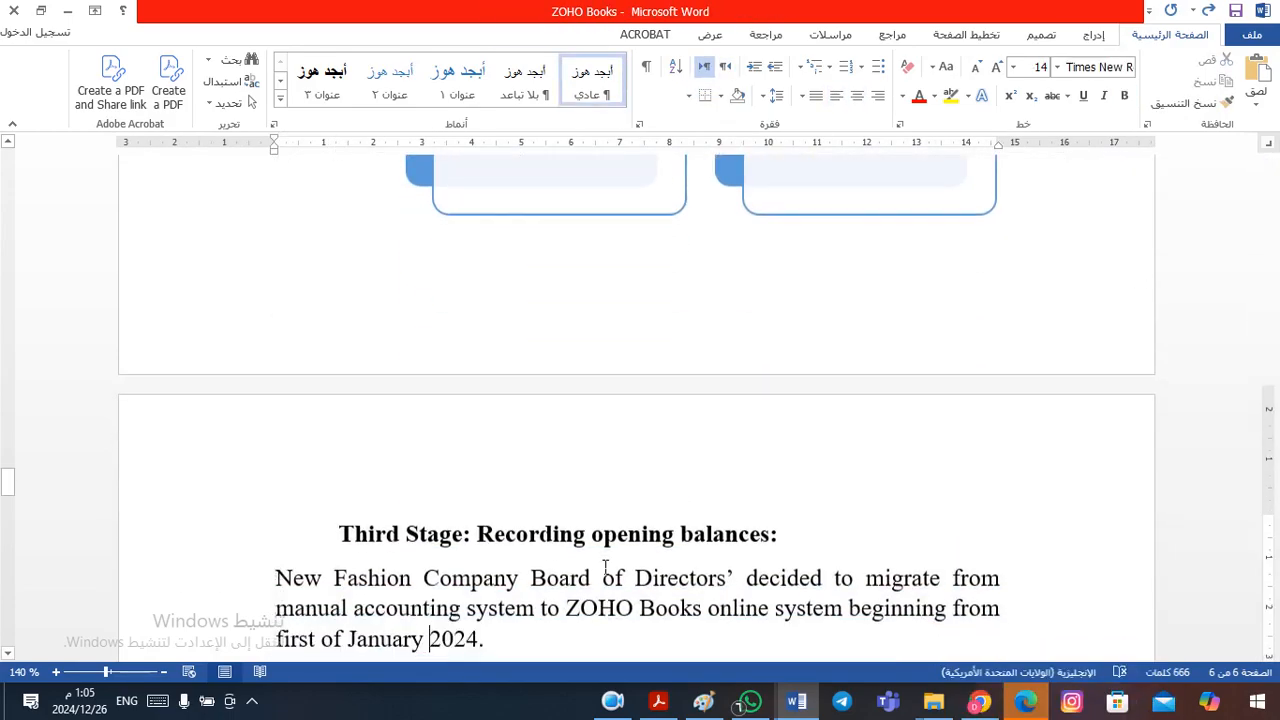
{"action": "key", "text": "Down"}
{"action": "key", "text": "Down"}
{"action": "key", "text": "Down"}
{"action": "key", "text": "Down"}
{"action": "key", "text": "Down"}
{"action": "key", "text": "Down"}
{"action": "key", "text": "Down"}
{"action": "key", "text": "Down"}
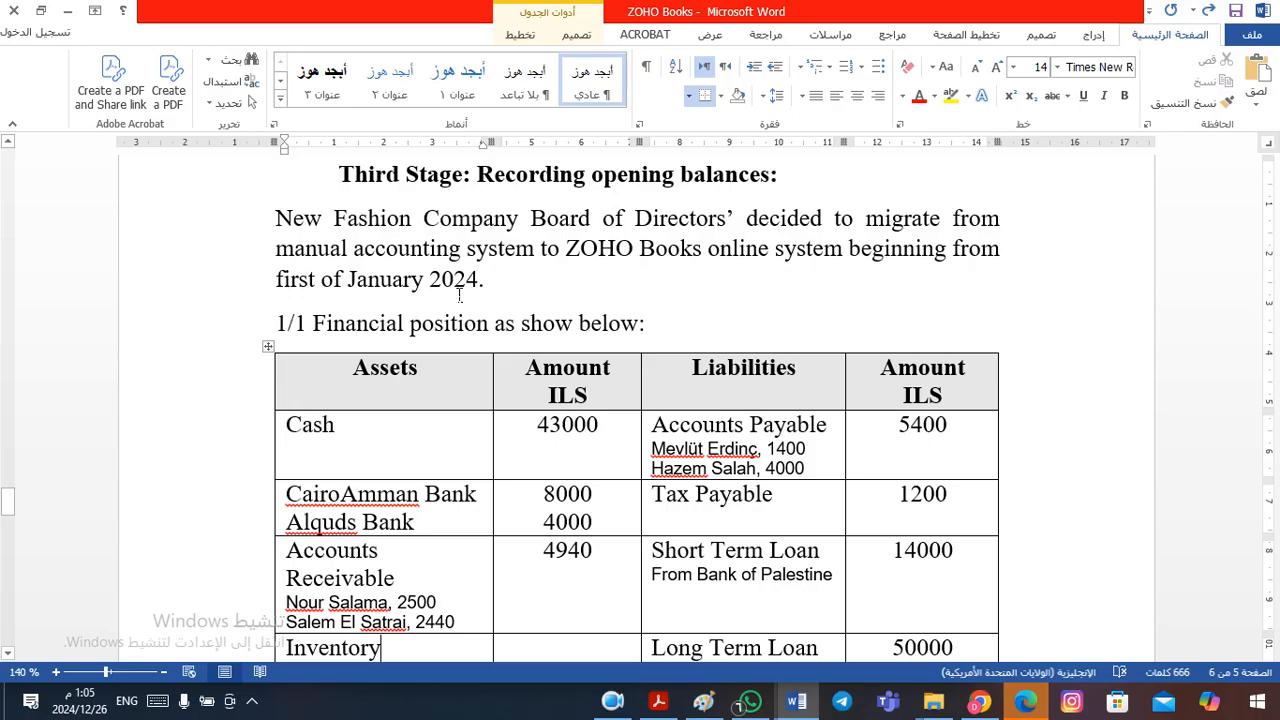
- Examine the asset, liability and equity lines of the 1/1 financial position table
{"action": "left_click", "coordinate": [698, 255]}
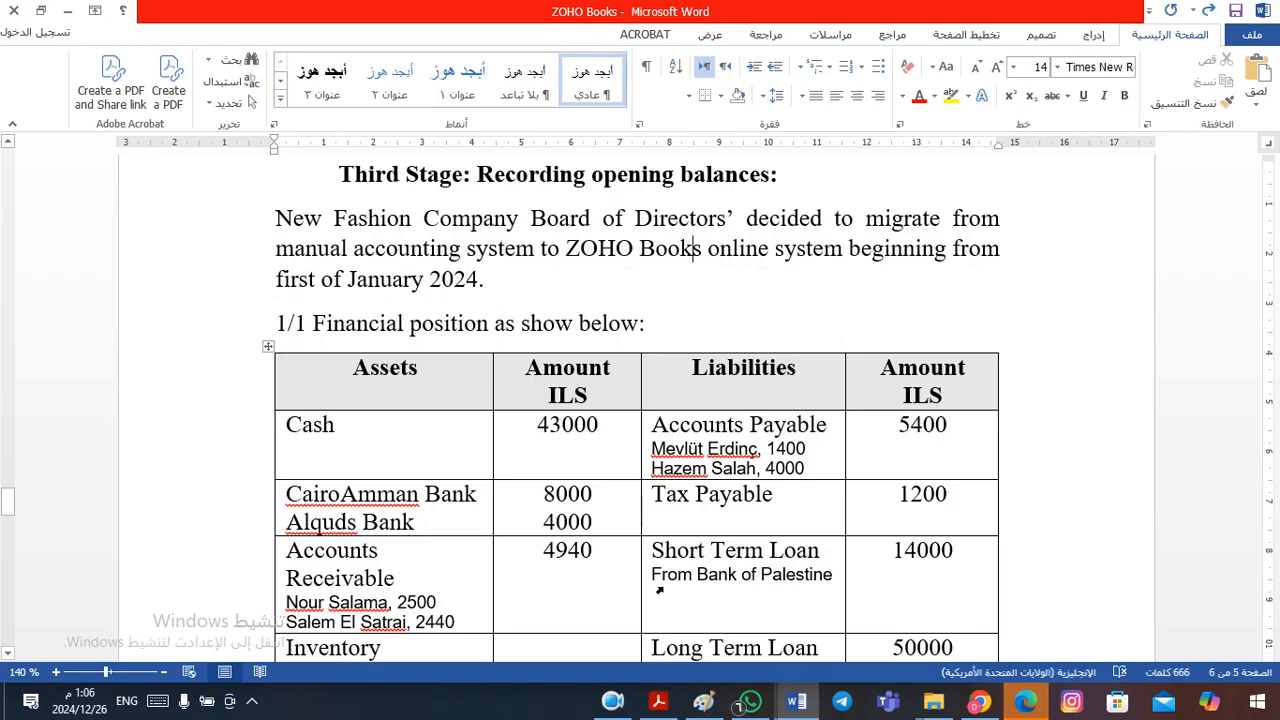
{"action": "left_click", "coordinate": [635, 516]}
{"action": "scroll", "coordinate": [591, 372], "scroll_direction": "down", "scroll_amount": 3}
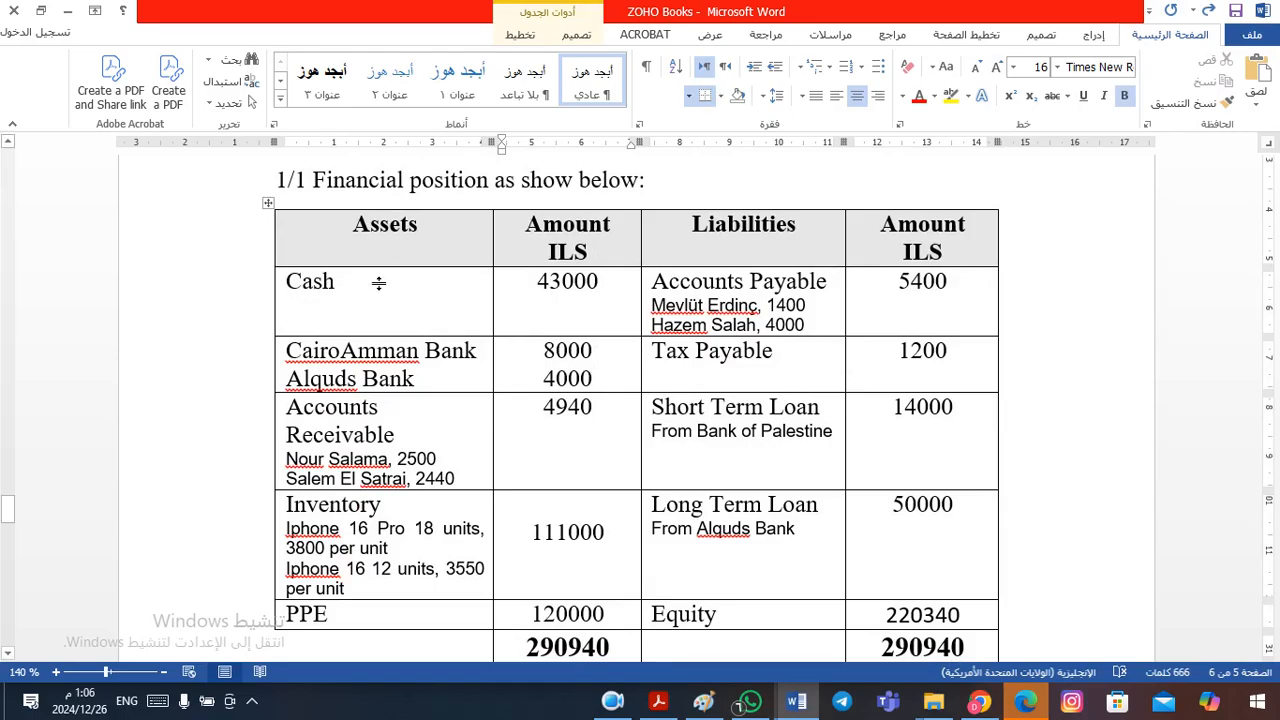
{"action": "left_click", "coordinate": [333, 288]}
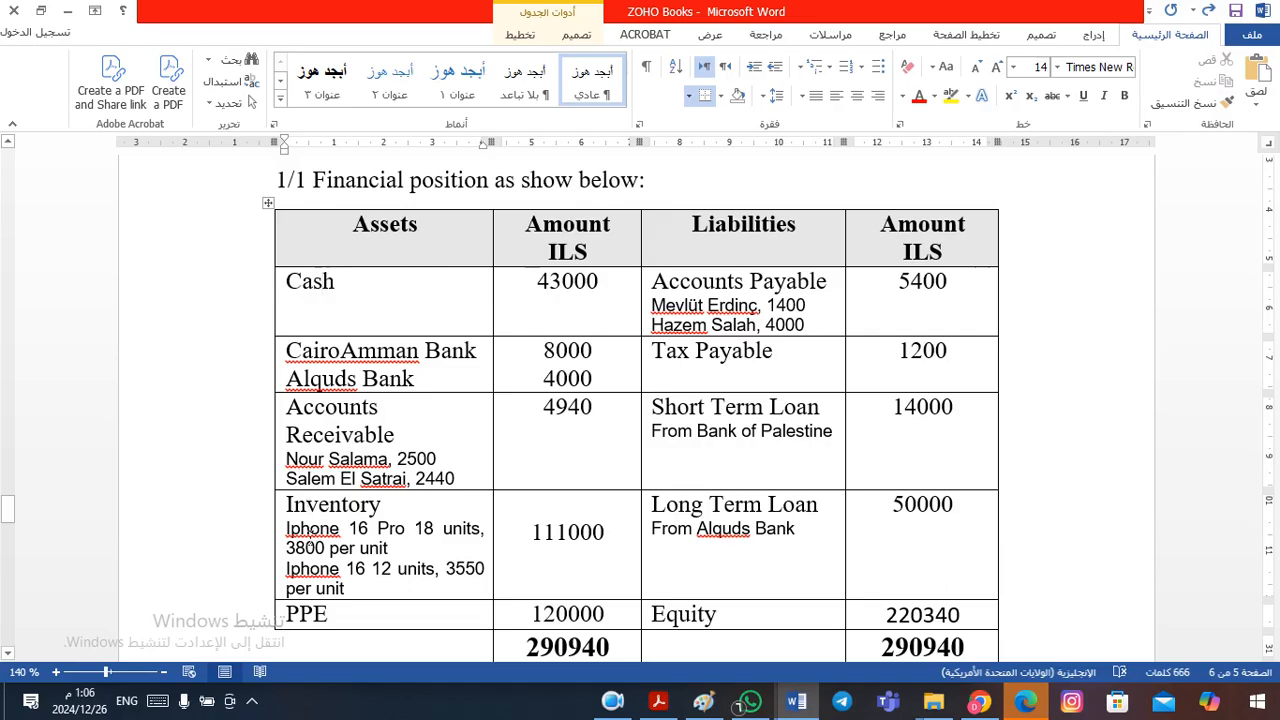
{"action": "left_click", "coordinate": [309, 546]}
{"action": "left_click", "coordinate": [311, 622]}
{"action": "left_click", "coordinate": [693, 616]}
{"action": "key", "text": "Down"}
{"action": "key", "text": "Down"}
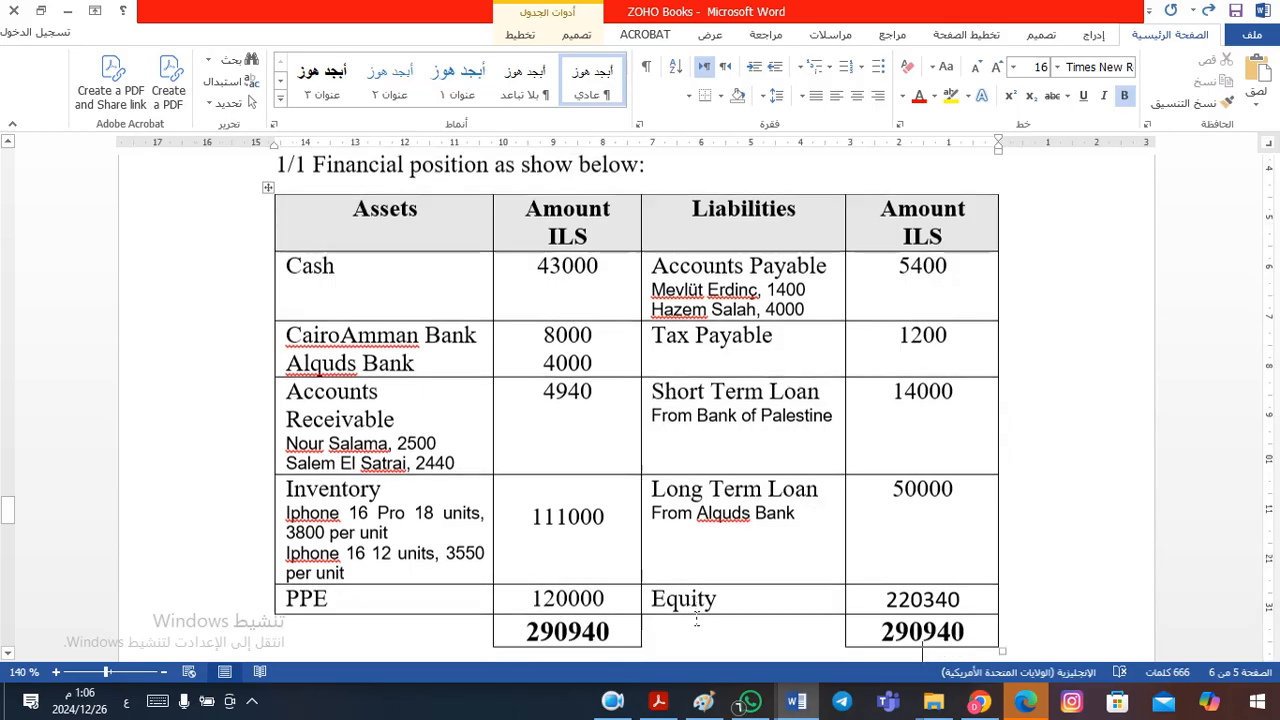
{"action": "left_click", "coordinate": [697, 617]}
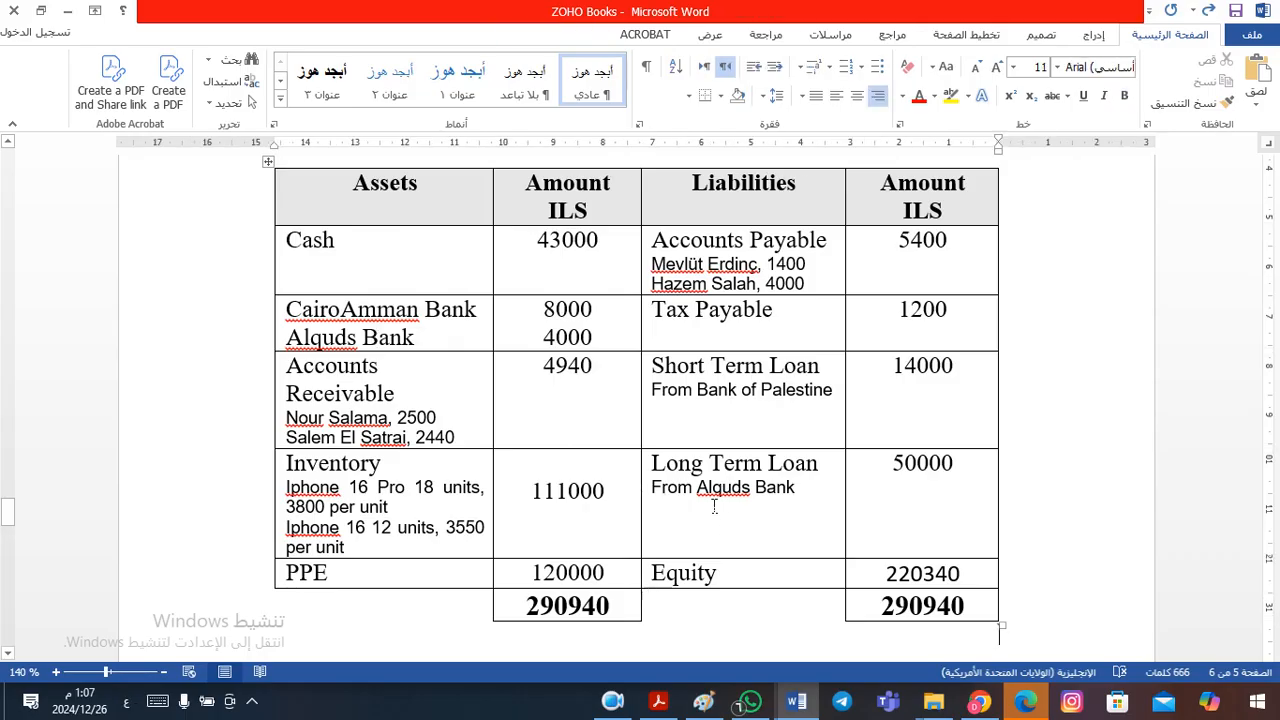
- Read the Migration Date diagram and the preparation list for accounts, vendors, customers and items
{"action": "scroll", "coordinate": [713, 507], "scroll_direction": "down", "scroll_amount": 10}
{"action": "left_click", "coordinate": [713, 507]}
{"action": "key", "text": "Down"}
{"action": "key", "text": "Down"}
{"action": "key", "text": "Down"}
{"action": "key", "text": "Down"}
{"action": "key", "text": "Down"}
{"action": "key", "text": "Down"}
{"action": "key", "text": "Down"}
{"action": "key", "text": "Down"}
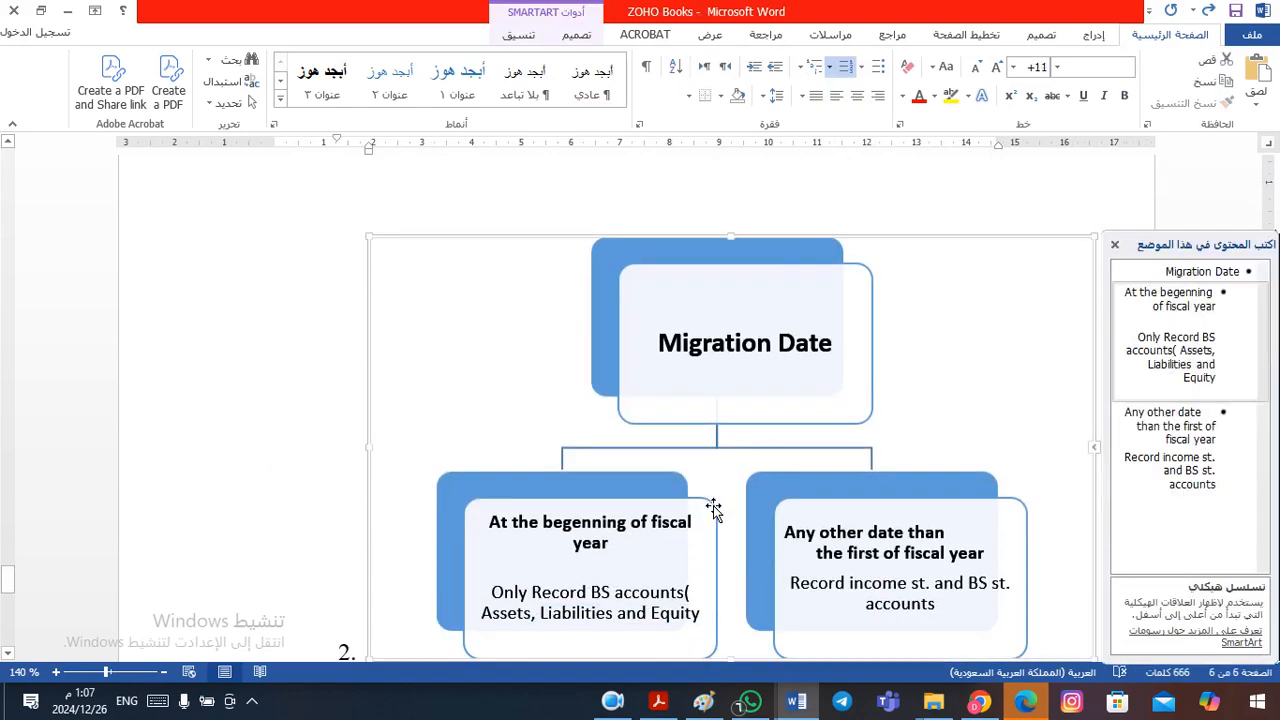
{"action": "key", "text": "Down"}
{"action": "key", "text": "Down"}
{"action": "key", "text": "Down"}
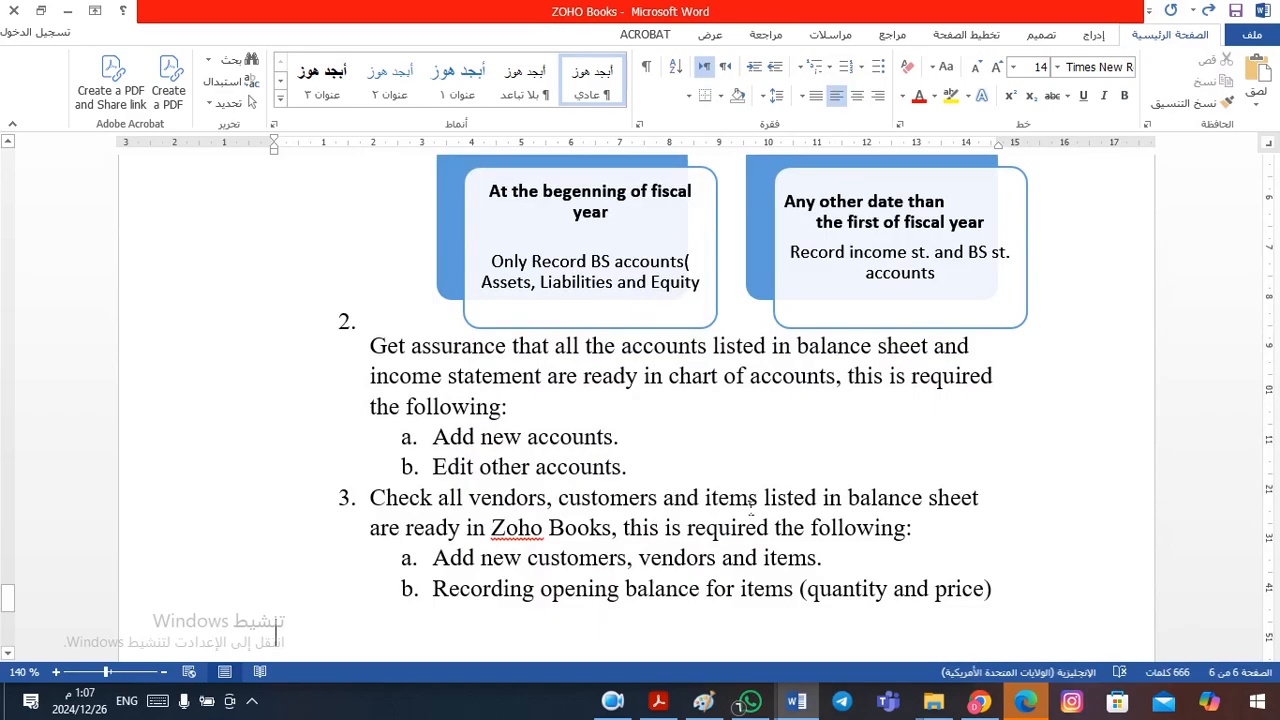
- Check the preparation list against the accounts, customers, vendors and inventory items in the financial position table
{"action": "key", "text": "Up"}
{"action": "key", "text": "Up"}
{"action": "key", "text": "Up"}
{"action": "key", "text": "Up"}
{"action": "key", "text": "Up"}
{"action": "key", "text": "Up"}
{"action": "key", "text": "Up"}
{"action": "key", "text": "Up"}
{"action": "key", "text": "Up"}
{"action": "key", "text": "Up"}
{"action": "key", "text": "Up"}
{"action": "key", "text": "Up"}
{"action": "key", "text": "Up"}
{"action": "key", "text": "Up"}
{"action": "key", "text": "Up"}
{"action": "key", "text": "Up"}
{"action": "key", "text": "Up"}
{"action": "key", "text": "Up"}
{"action": "key", "text": "Up"}
{"action": "key", "text": "Up"}
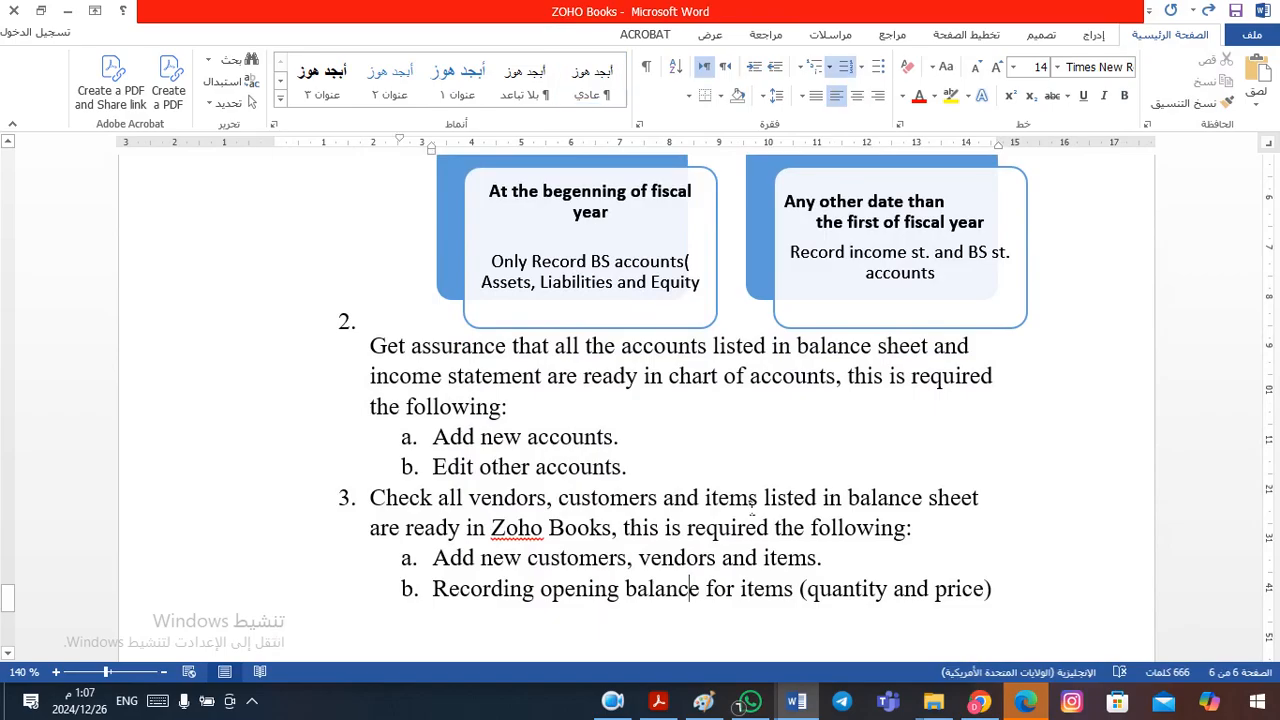
{"action": "key", "text": "Up"}
{"action": "key", "text": "Up"}
{"action": "key", "text": "Up"}
{"action": "key", "text": "Up"}
{"action": "key", "text": "Up"}
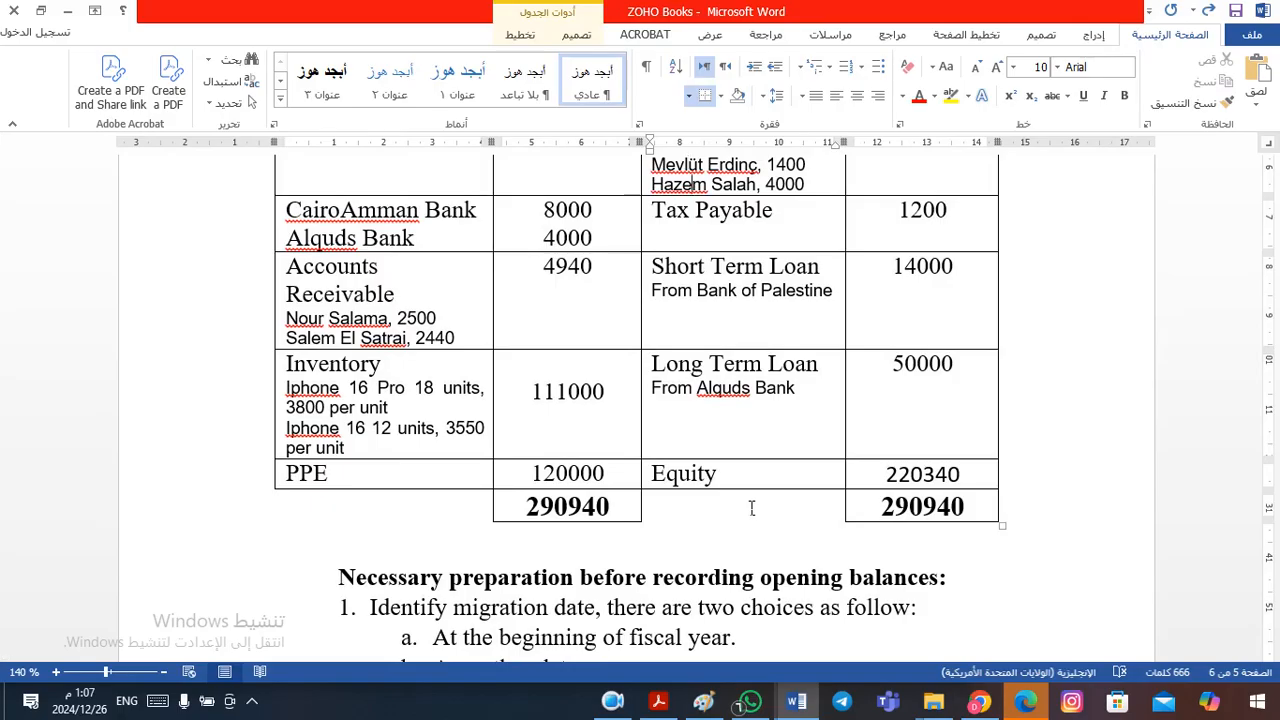
{"action": "key", "text": "Down"}
{"action": "key", "text": "Down"}
{"action": "key", "text": "Down"}
{"action": "key", "text": "Down"}
{"action": "key", "text": "Down"}
{"action": "key", "text": "Down"}
{"action": "key", "text": "Down"}
{"action": "key", "text": "Down"}
{"action": "key", "text": "Down"}
{"action": "key", "text": "Down"}
{"action": "key", "text": "Down"}
{"action": "key", "text": "Down"}
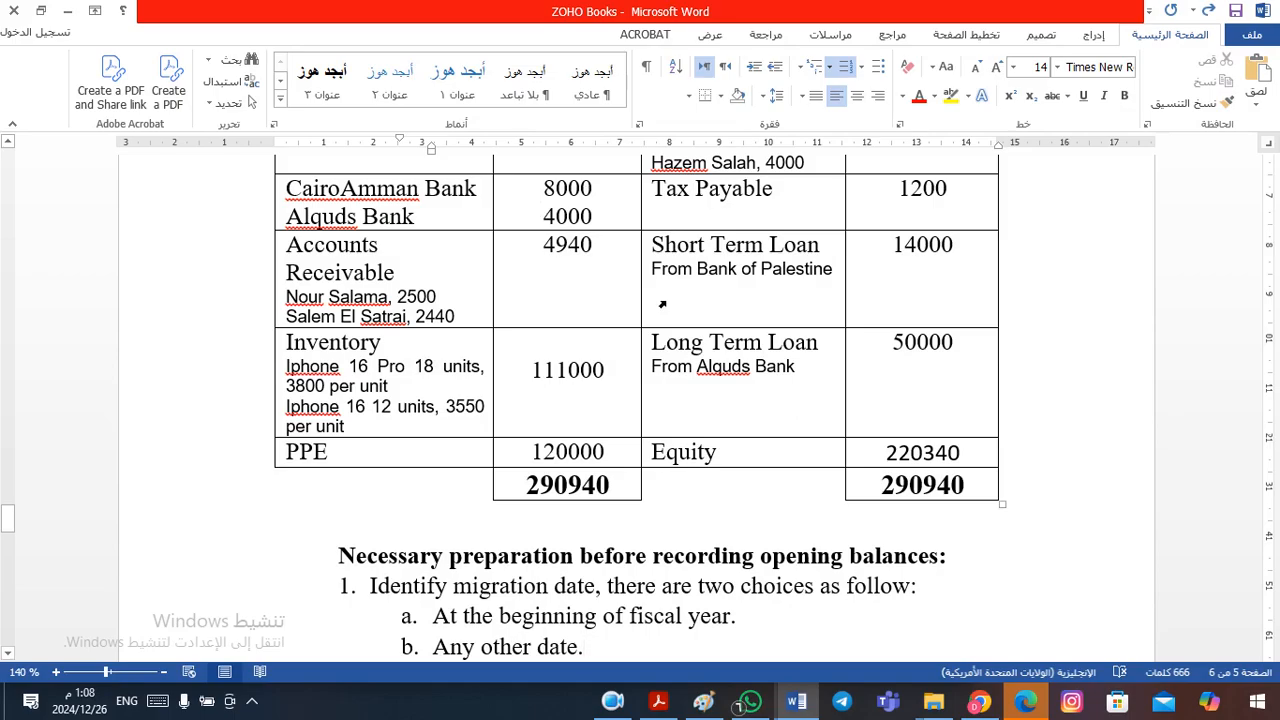
- Switch to Zoho Books in the browser and open the Chart of Accounts
{"action": "left_click", "coordinate": [612, 703]}
{"action": "left_click", "coordinate": [458, 605]}
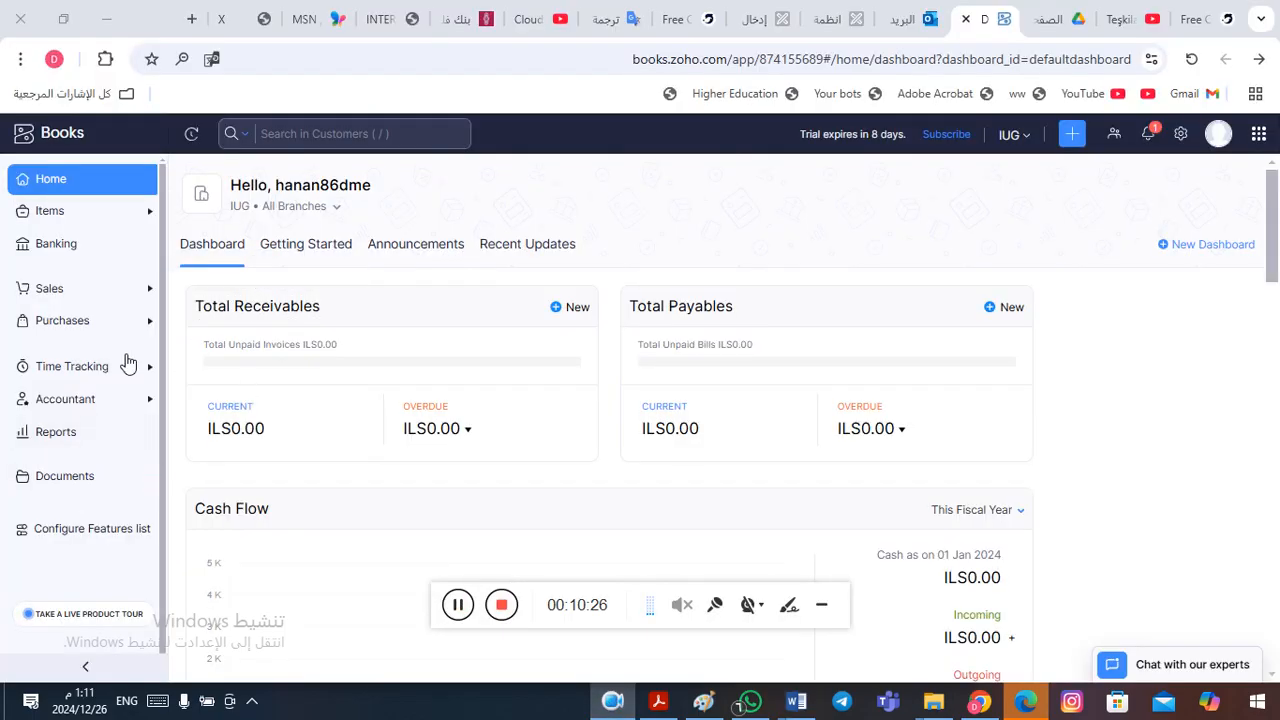
{"action": "left_click", "coordinate": [74, 400]}
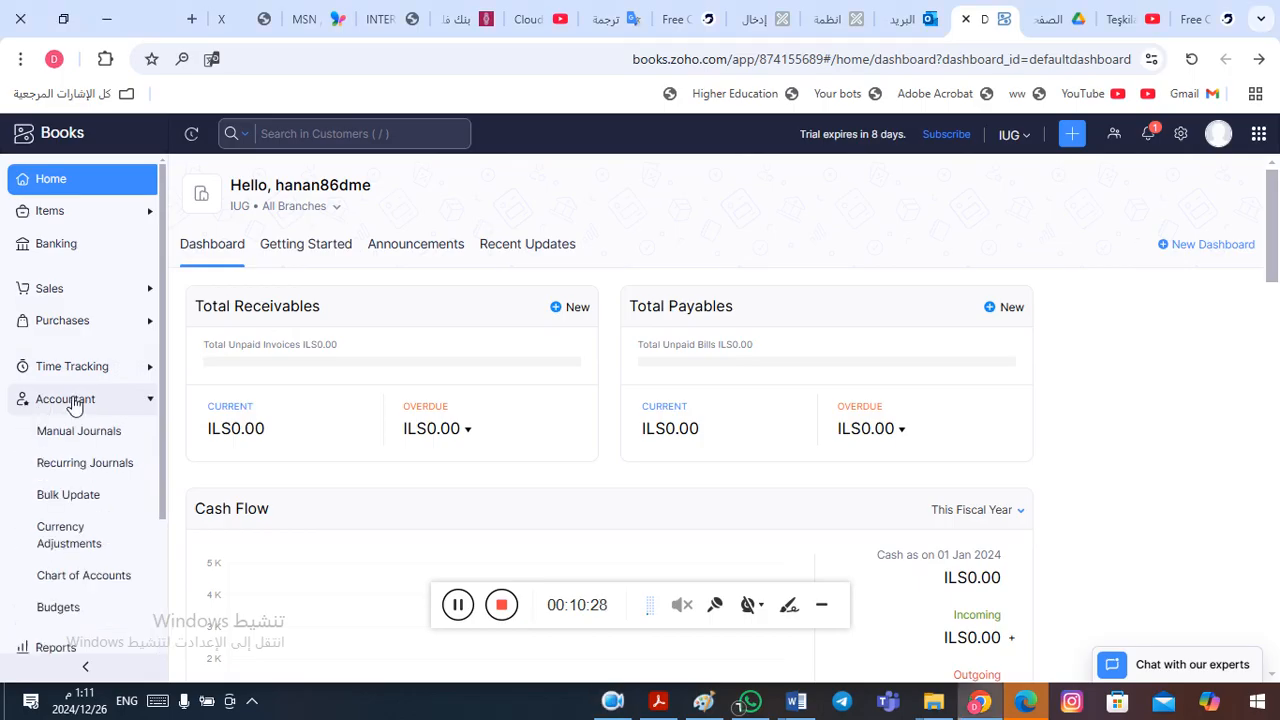
{"action": "left_click", "coordinate": [59, 586]}
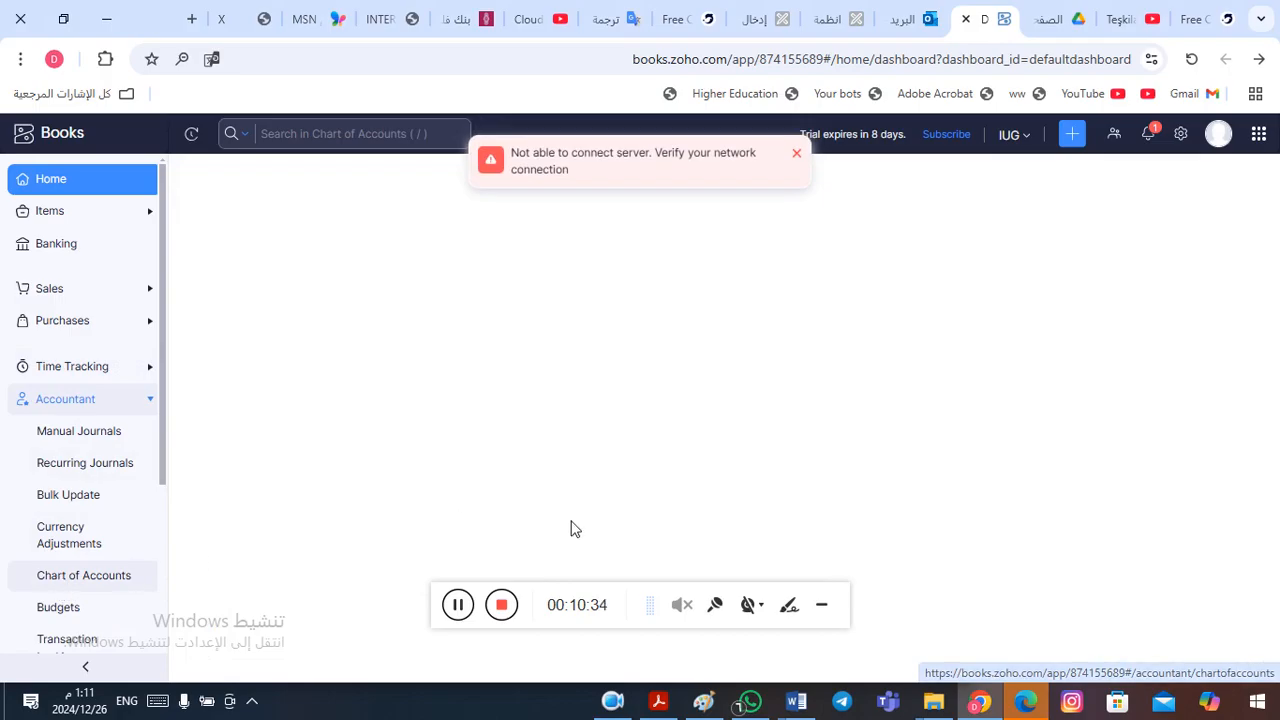
{"action": "left_click", "coordinate": [459, 606]}
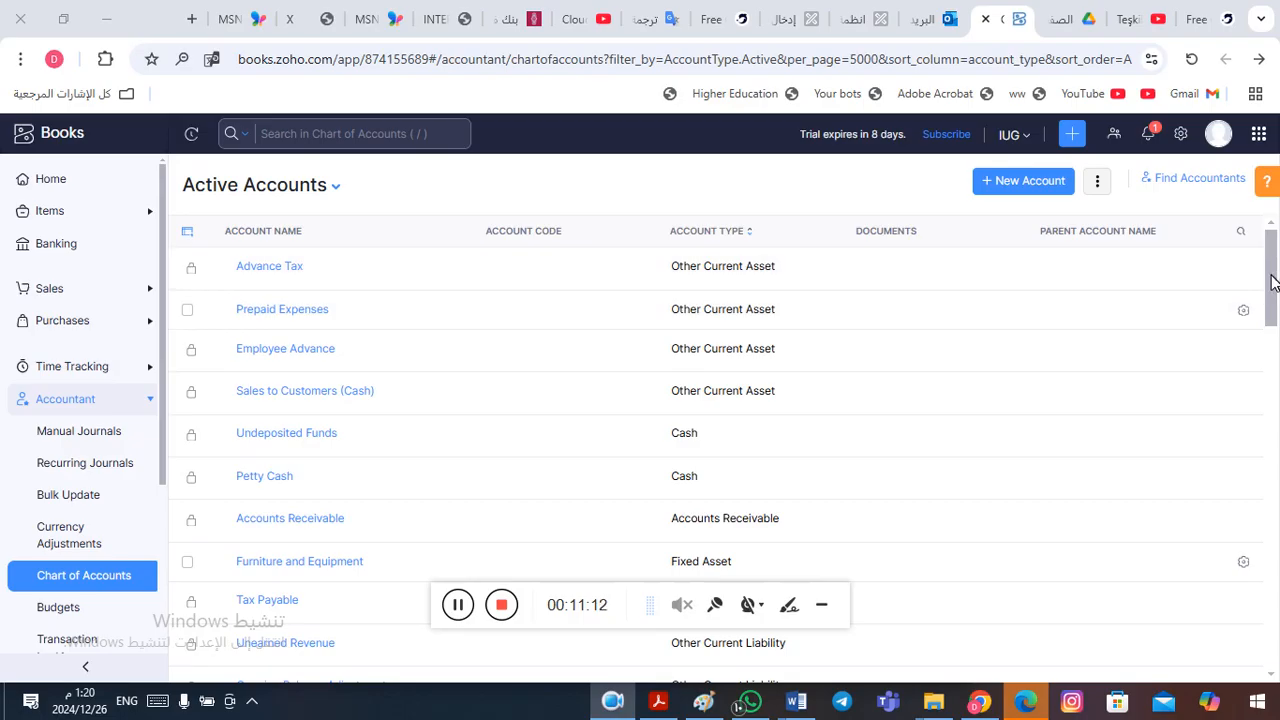
- View the actions available for the Prepaid Expenses account in the Active Accounts list
{"action": "mouse_move", "coordinate": [1271, 271]}
{"action": "left_mouse_down"}
{"action": "mouse_move", "coordinate": [1271, 289]}
{"action": "mouse_move", "coordinate": [1271, 270]}
{"action": "left_mouse_up"}
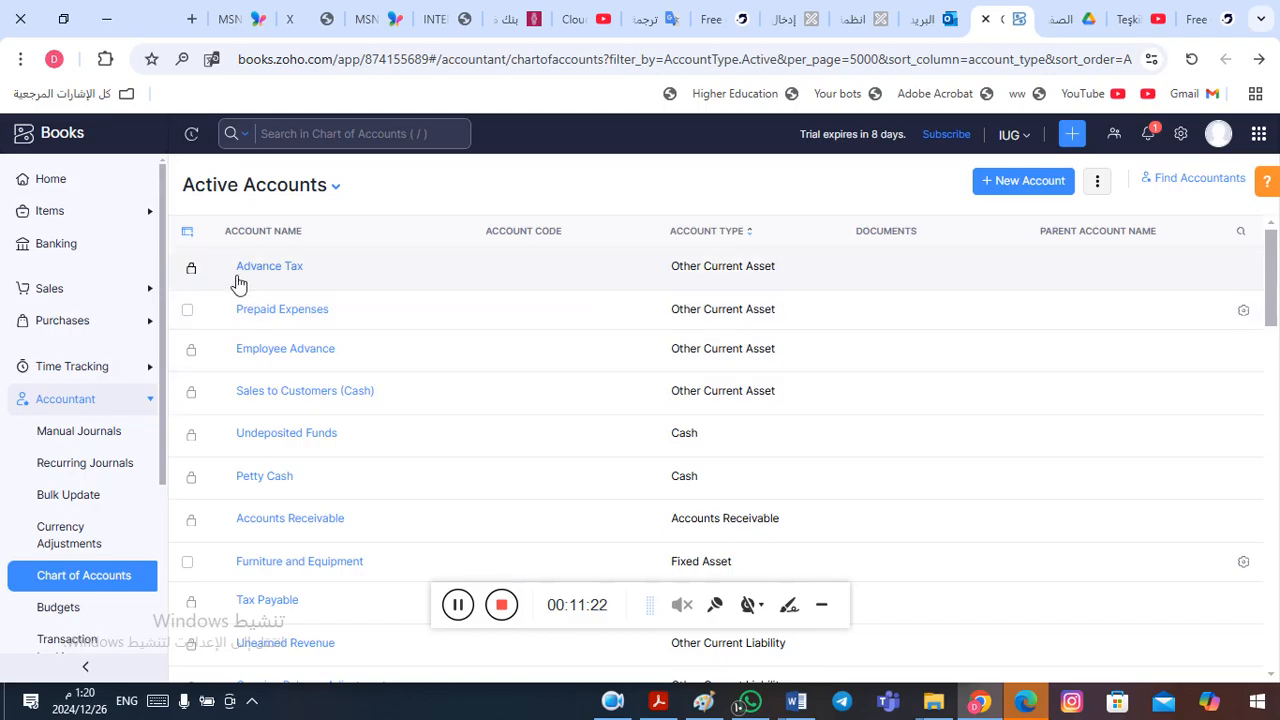
{"action": "mouse_move", "coordinate": [196, 278]}
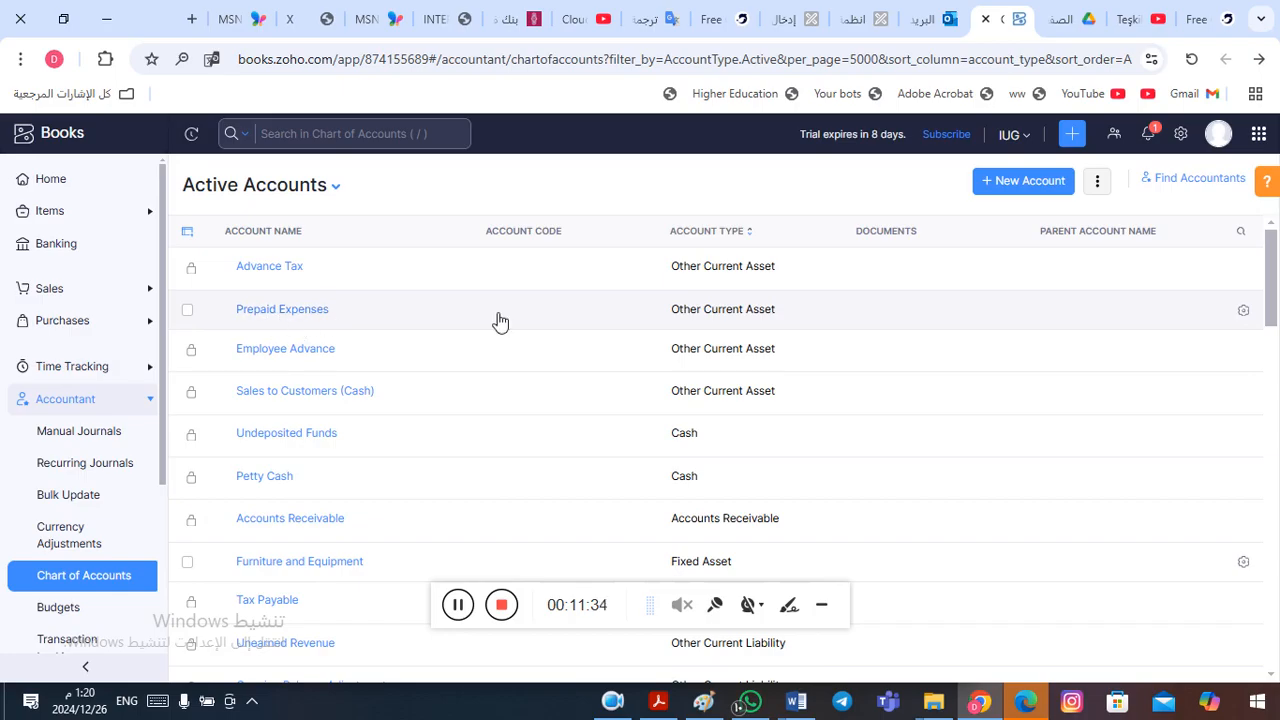
{"action": "left_click", "coordinate": [1243, 310]}
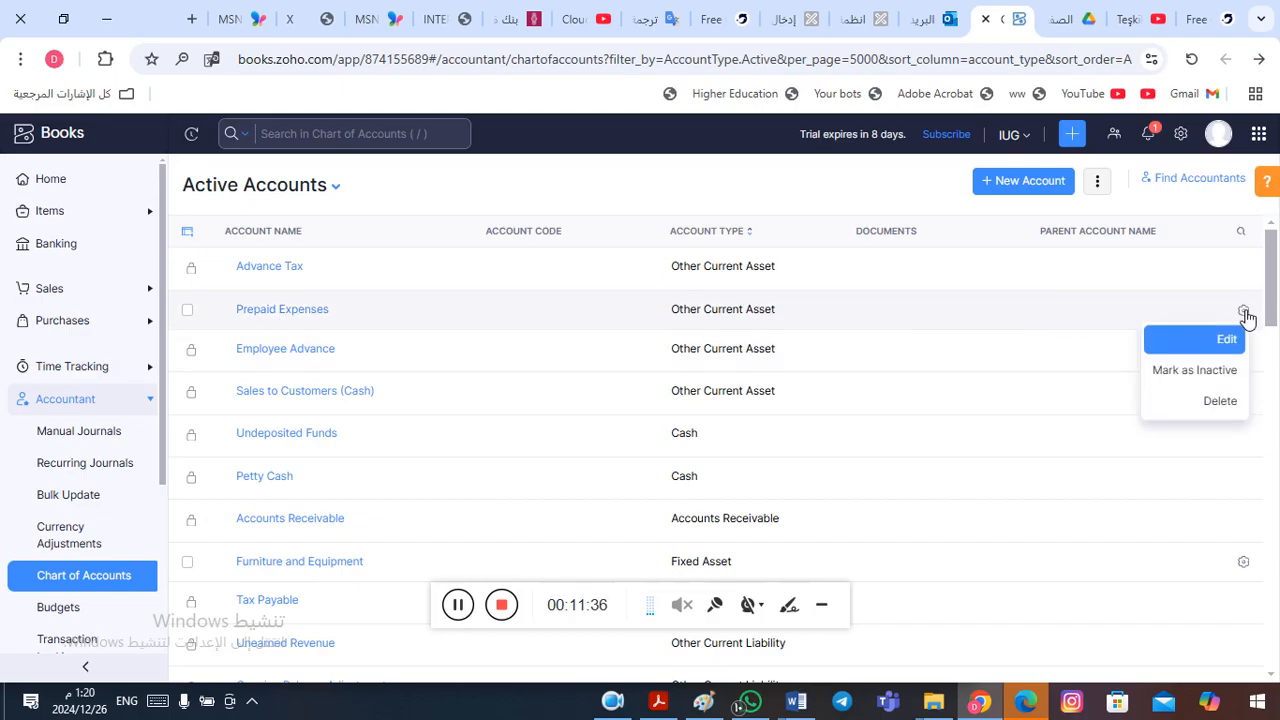
{"action": "left_click", "coordinate": [1245, 313]}
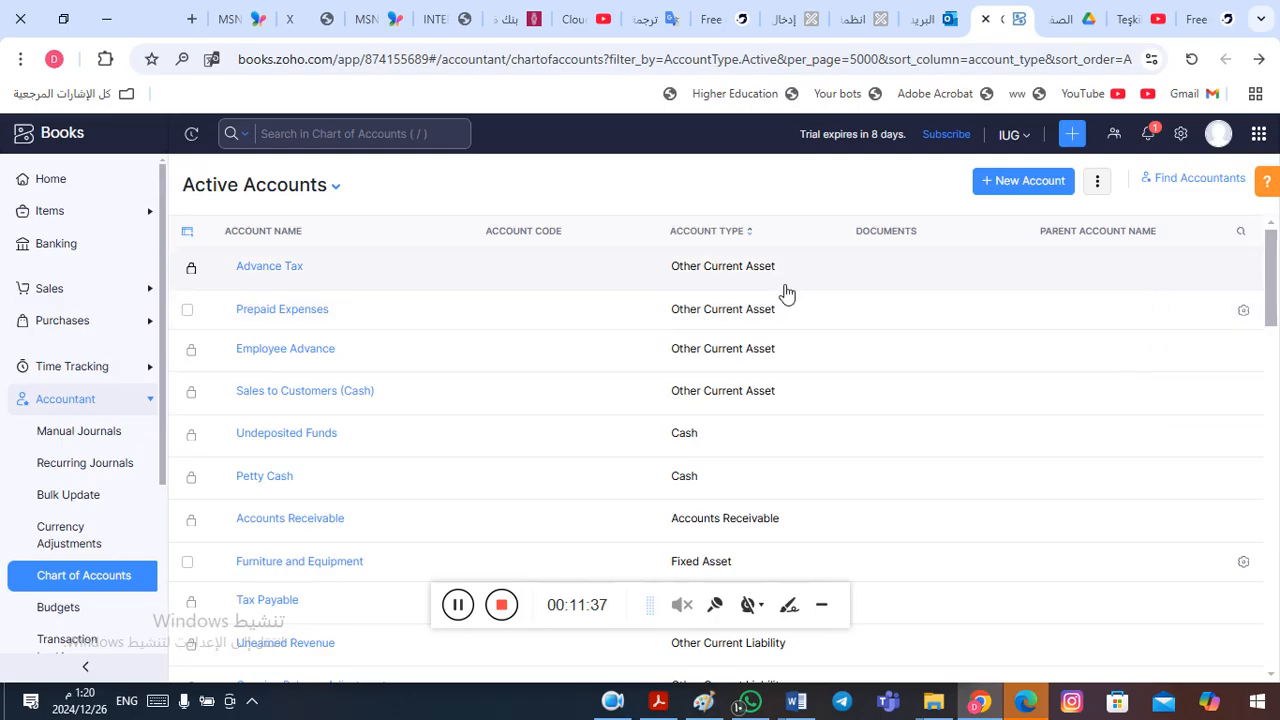
{"action": "left_click", "coordinate": [1243, 311]}
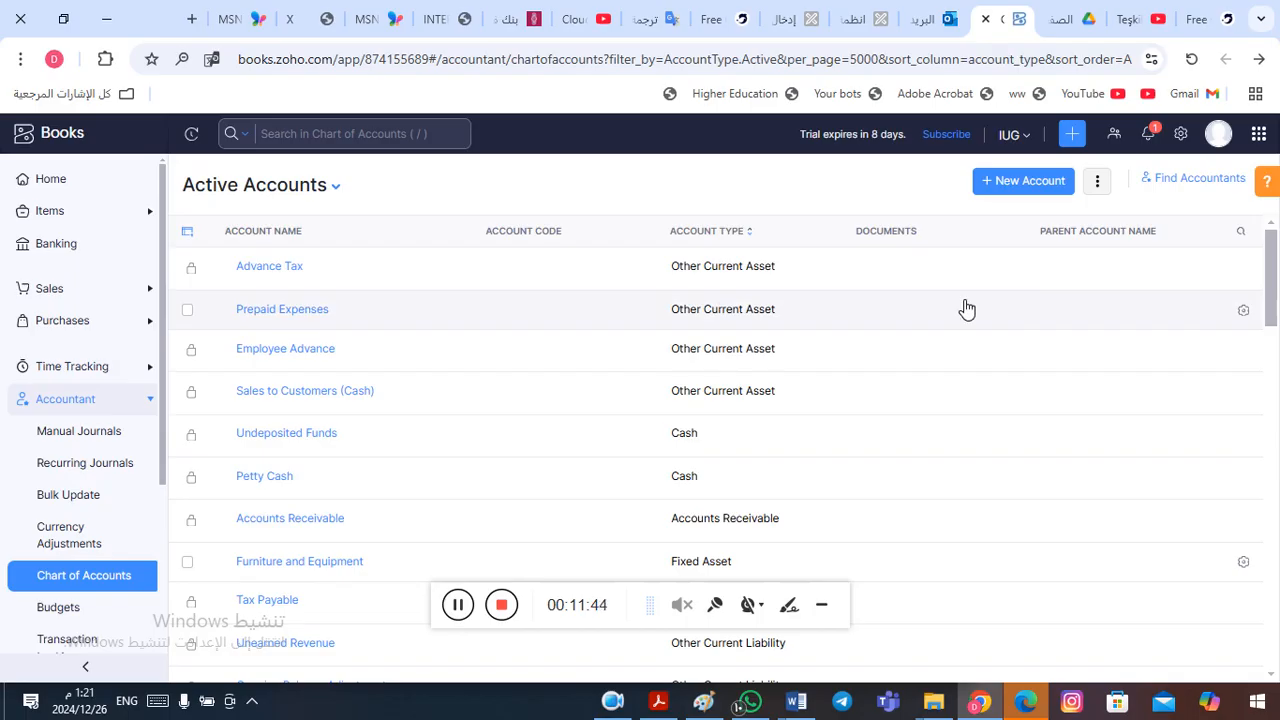
- Reverse and restore the account type sort order, and review the active accounts from assets through expenses
{"action": "left_click", "coordinate": [726, 241]}
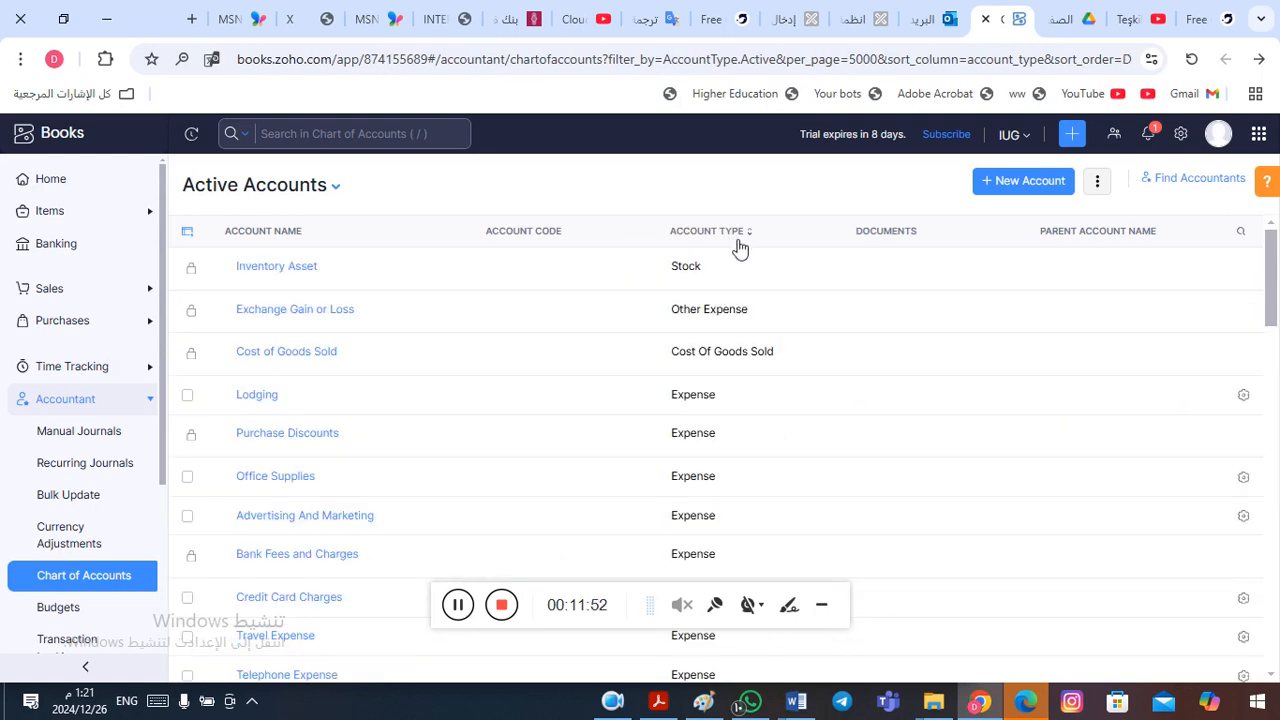
{"action": "left_click", "coordinate": [754, 237]}
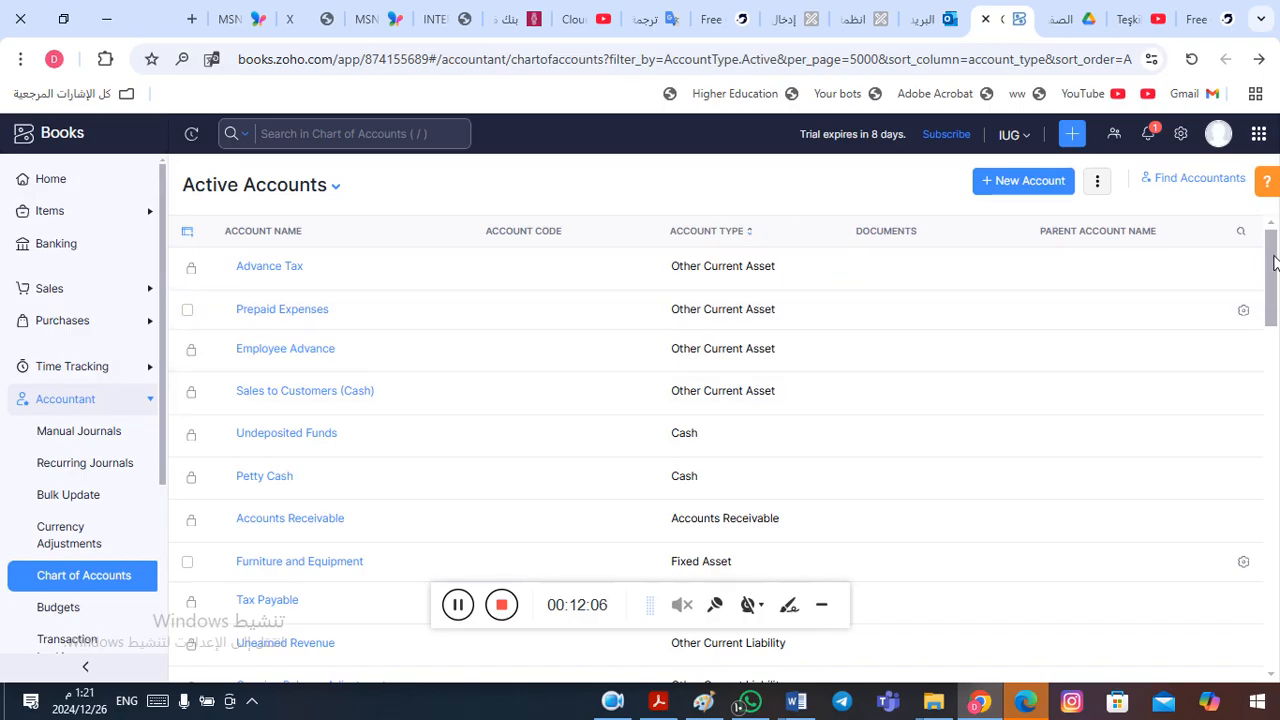
{"action": "scroll", "coordinate": [1274, 262], "scroll_direction": "down", "scroll_amount": 2}
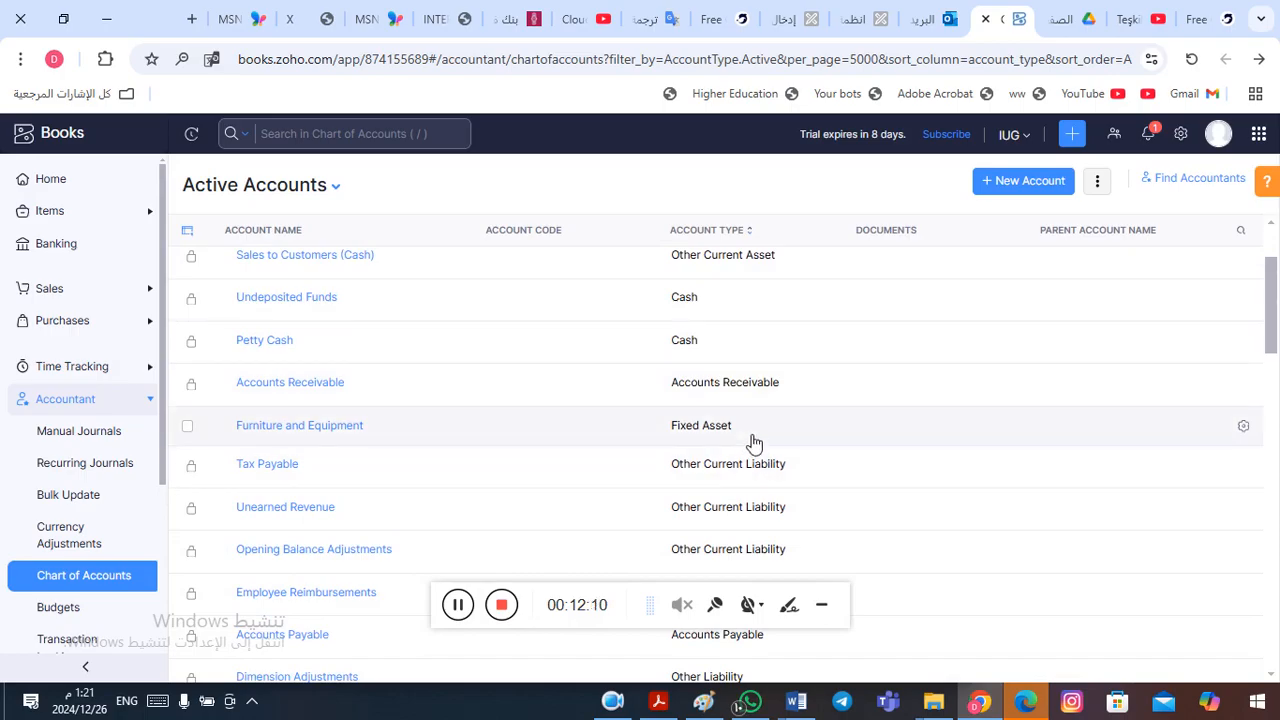
{"action": "scroll", "coordinate": [1274, 310], "scroll_direction": "down", "scroll_amount": 3}
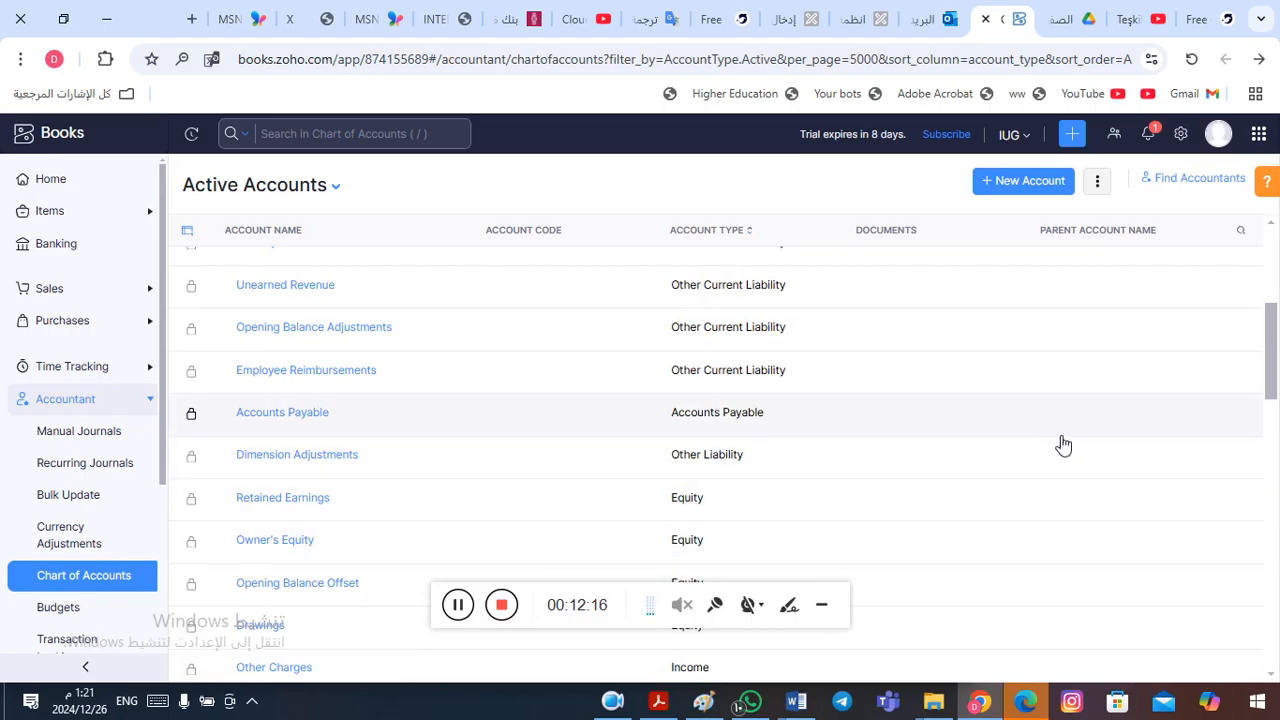
{"action": "left_click_drag", "start_coordinate": [1271, 366], "coordinate": [1277, 410]}
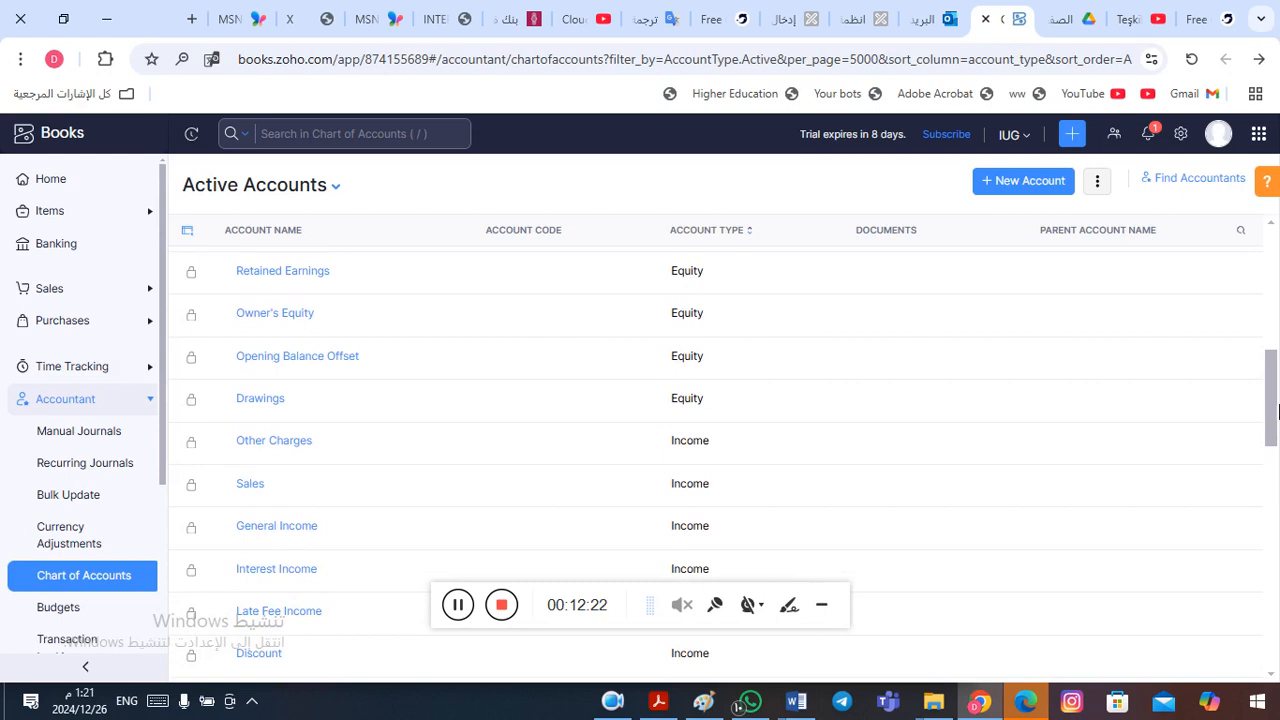
{"action": "left_click_drag", "start_coordinate": [1277, 410], "coordinate": [1272, 425]}
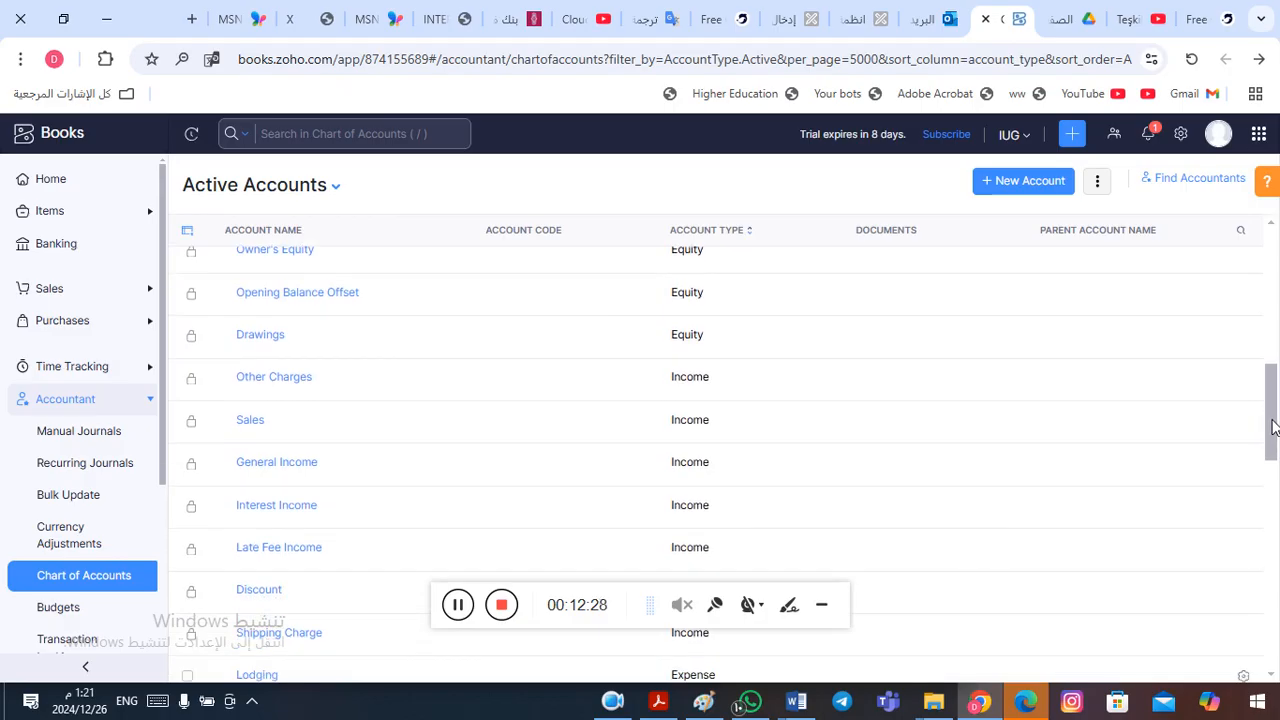
{"action": "left_click_drag", "start_coordinate": [1273, 425], "coordinate": [1274, 429]}
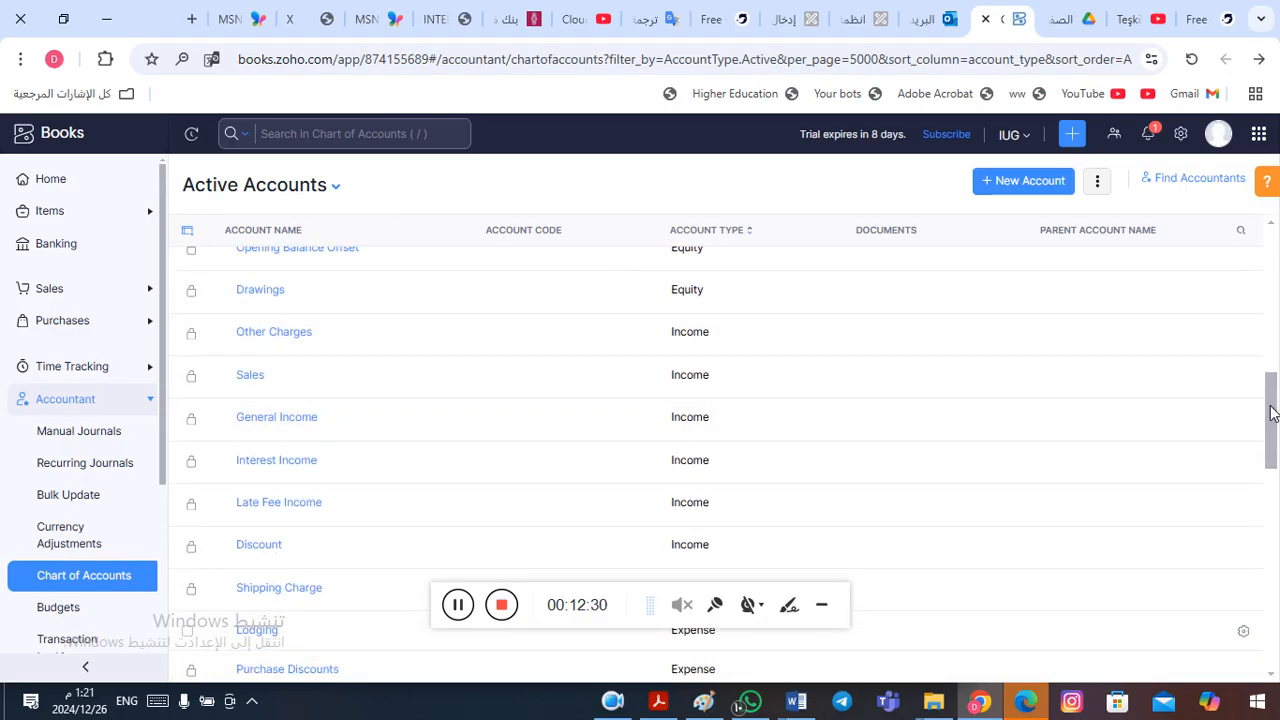
{"action": "left_click_drag", "start_coordinate": [1271, 411], "coordinate": [1277, 235]}
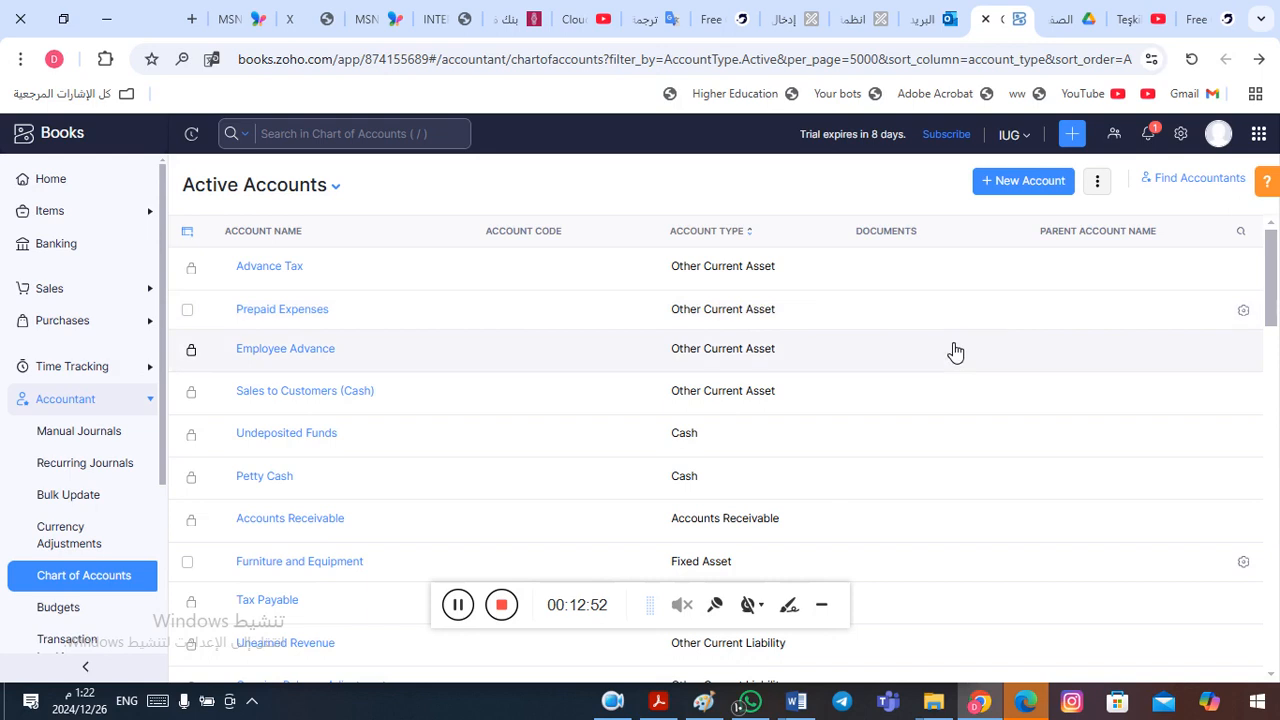
- View the Import Chart of Accounts file selection page and return to the Active Accounts list
{"action": "left_click", "coordinate": [1099, 184]}
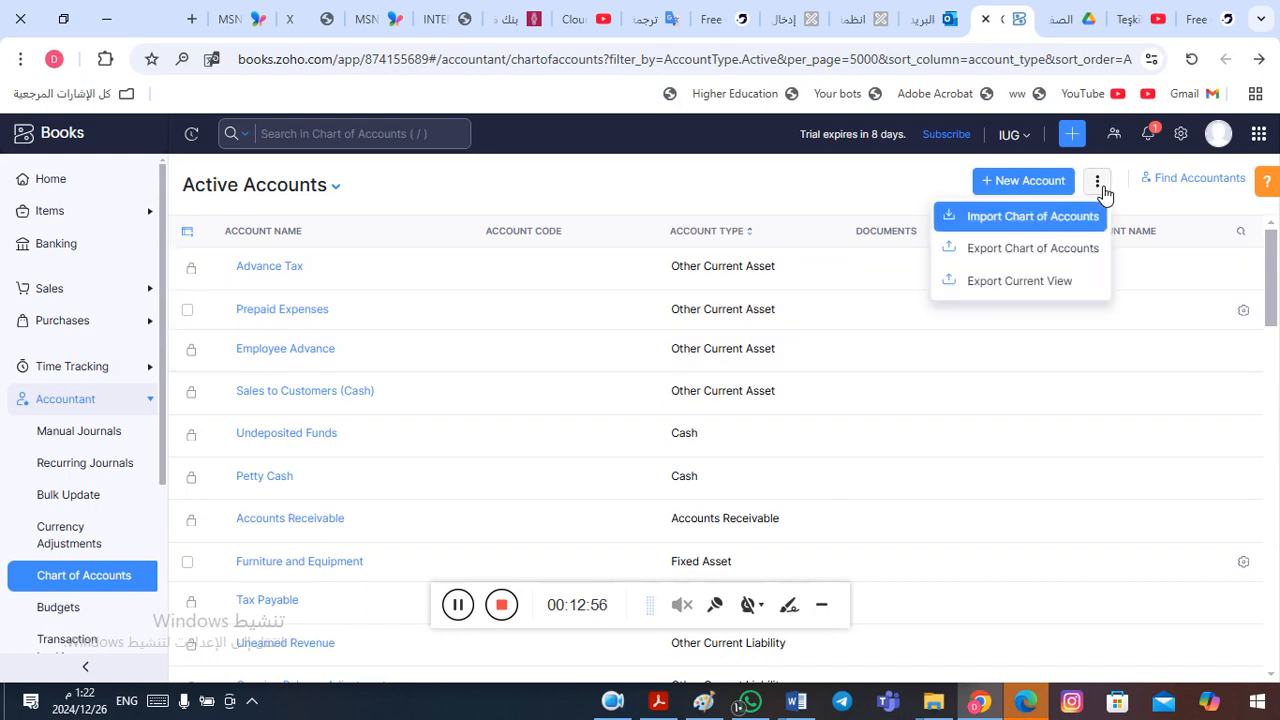
{"action": "left_click", "coordinate": [1020, 220]}
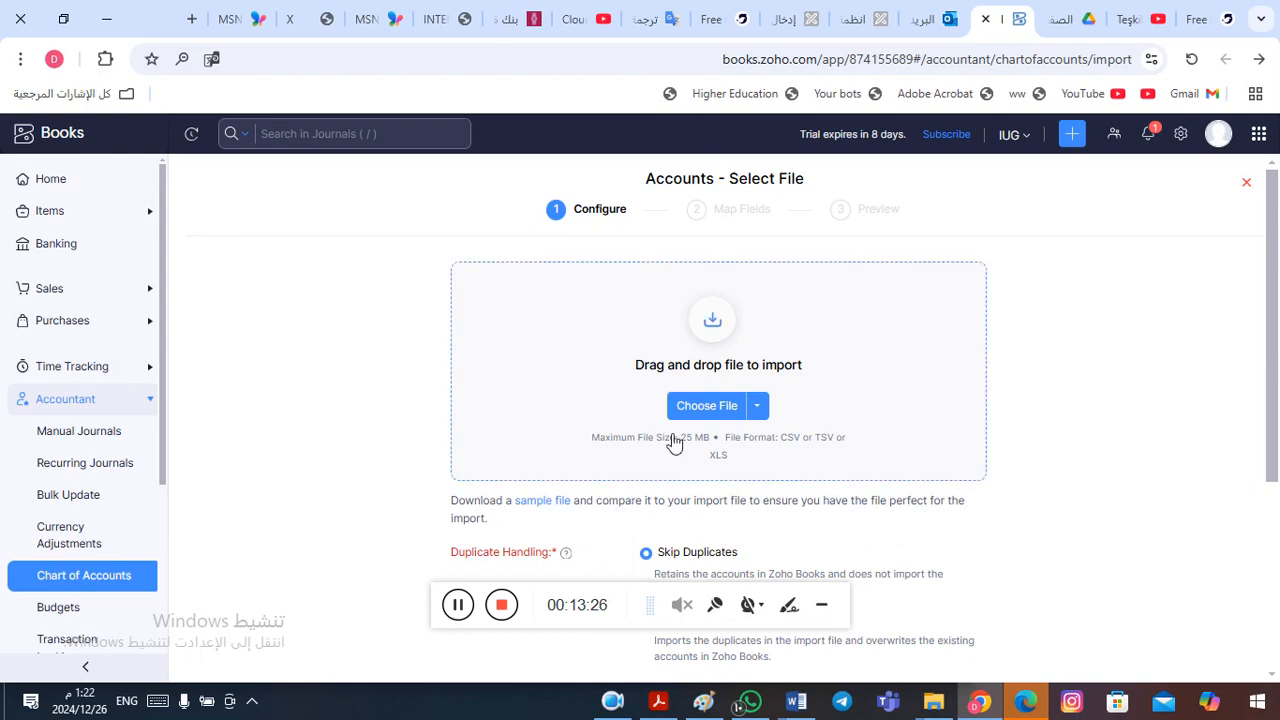
{"action": "left_click", "coordinate": [462, 607]}
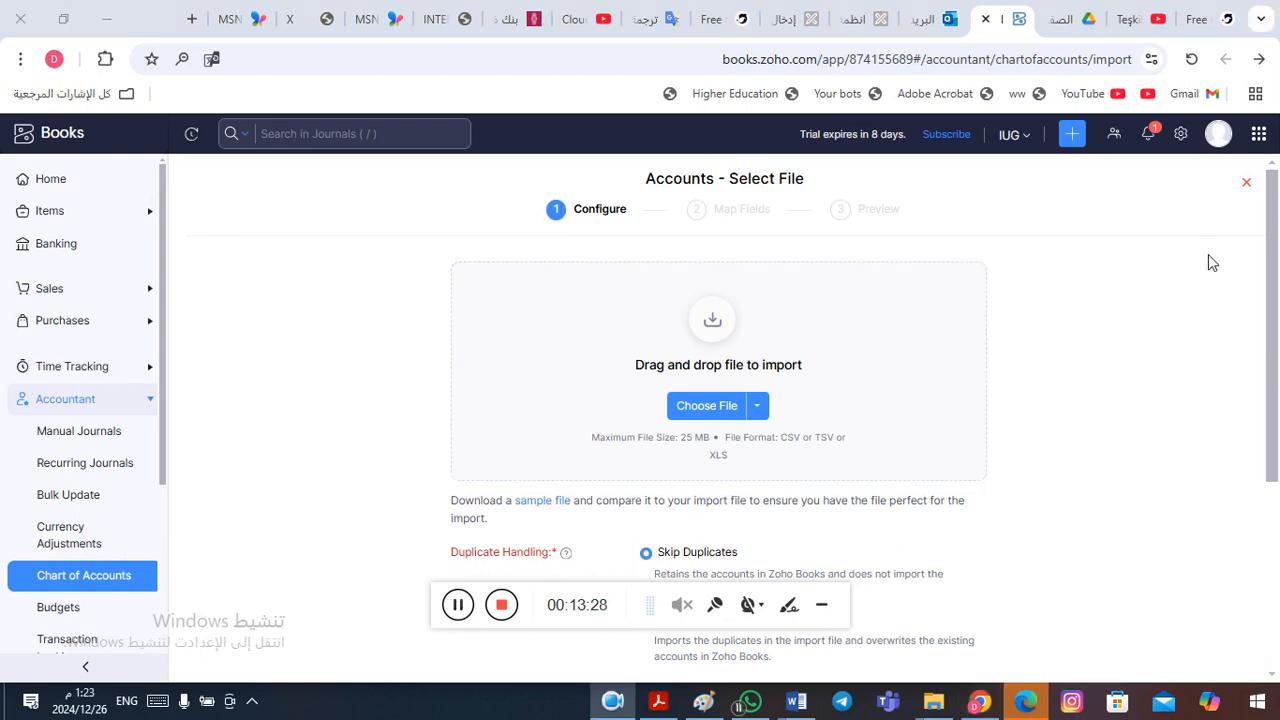
{"action": "left_click", "coordinate": [1260, 60]}
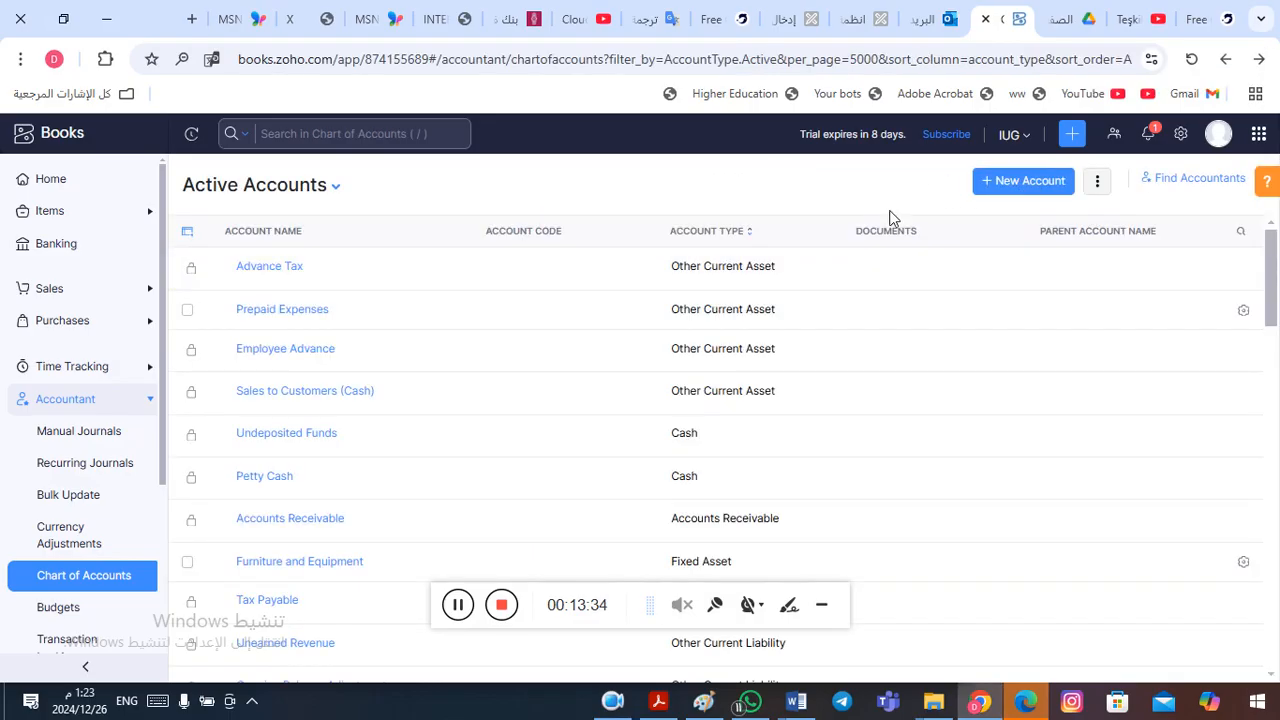
- View the blank form for creating an account, then the Advance Tax account's details and edit form, and return to the Active Accounts list
{"action": "left_click", "coordinate": [1016, 188]}
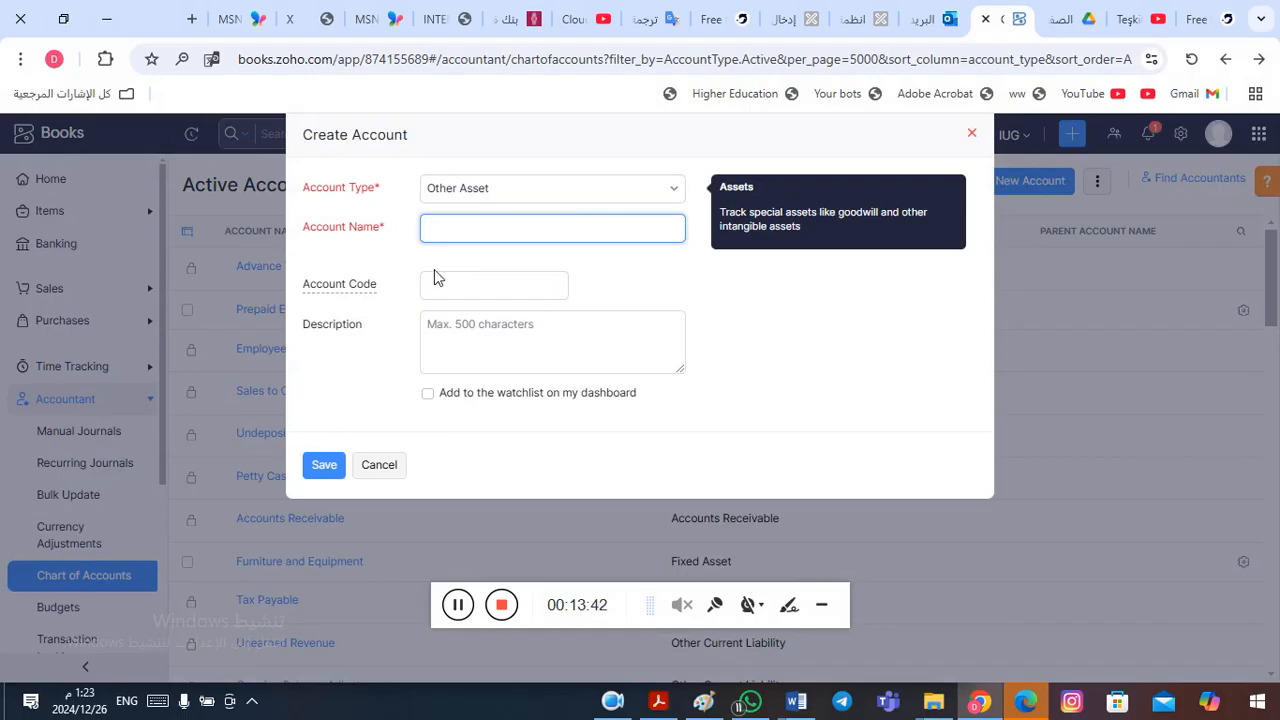
{"action": "left_click", "coordinate": [381, 476]}
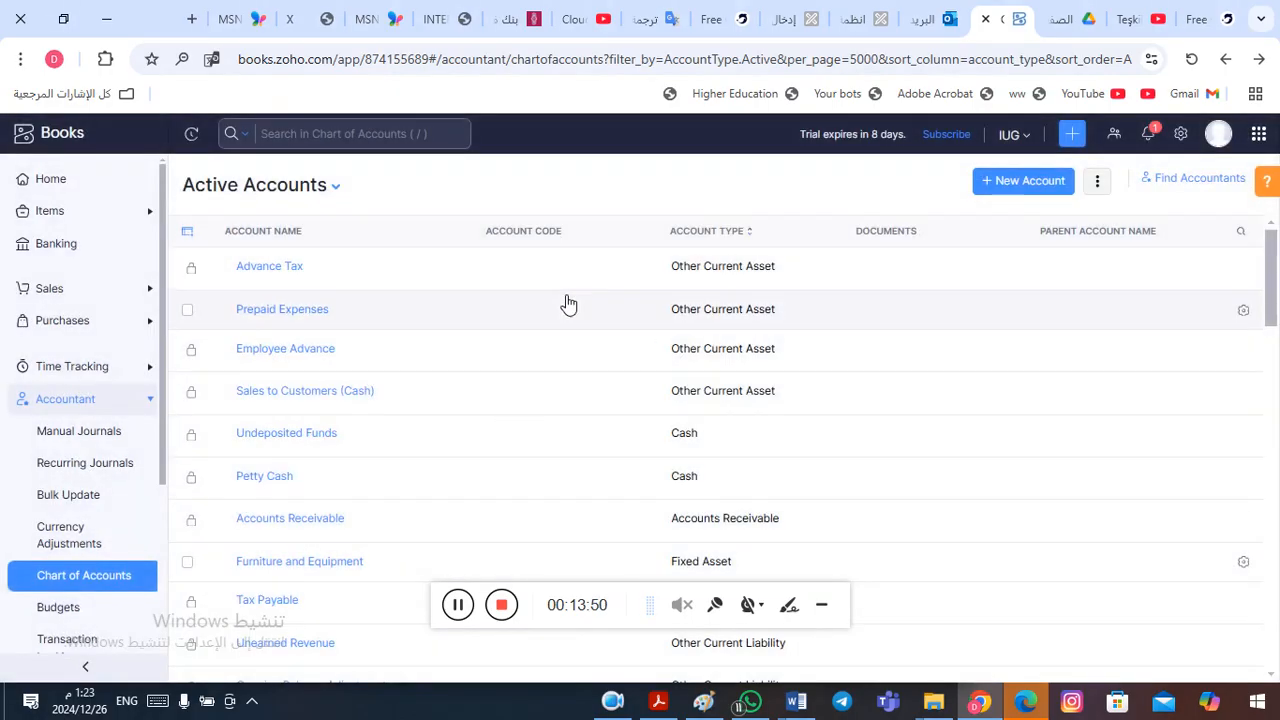
{"action": "left_click", "coordinate": [345, 285]}
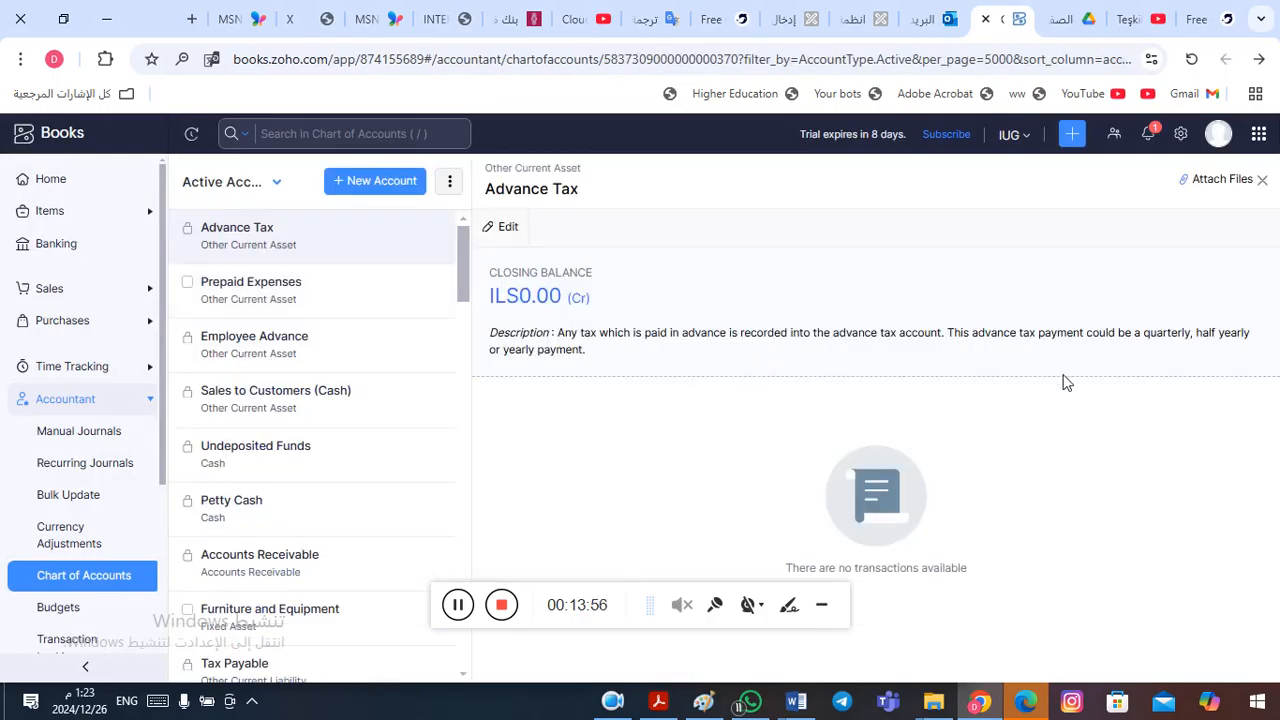
{"action": "left_click", "coordinate": [517, 232]}
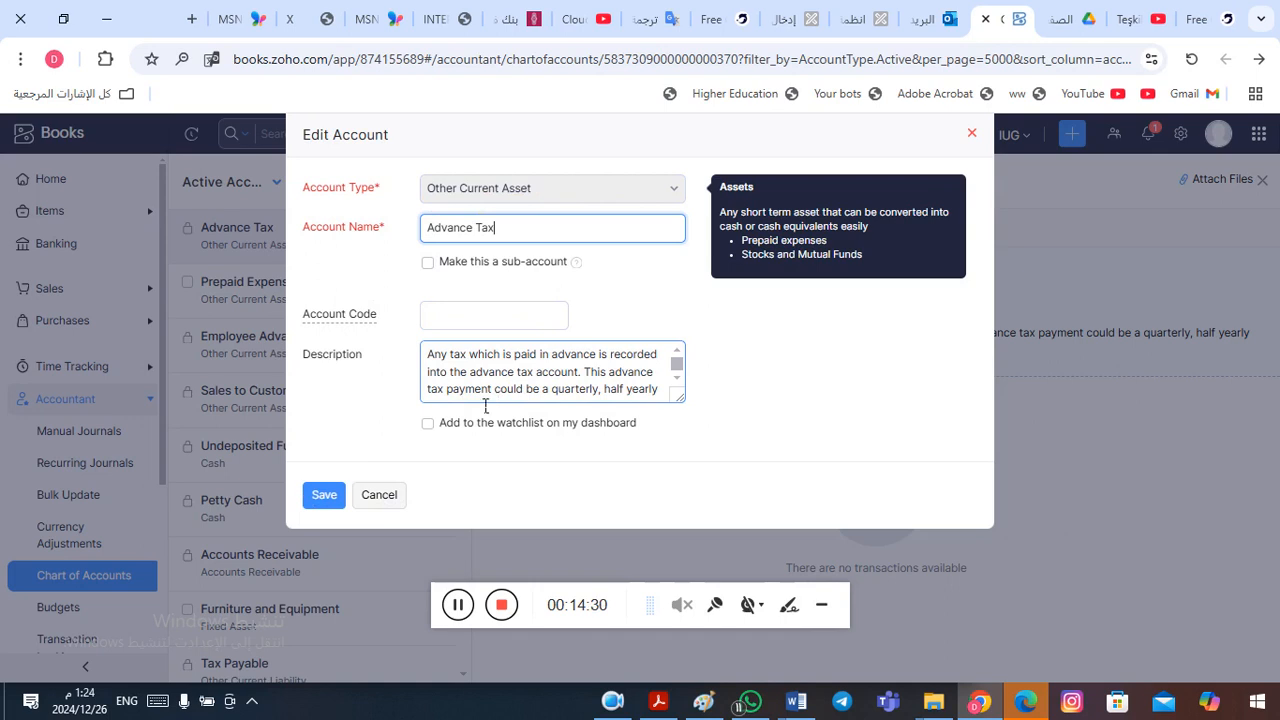
{"action": "left_click", "coordinate": [386, 498]}
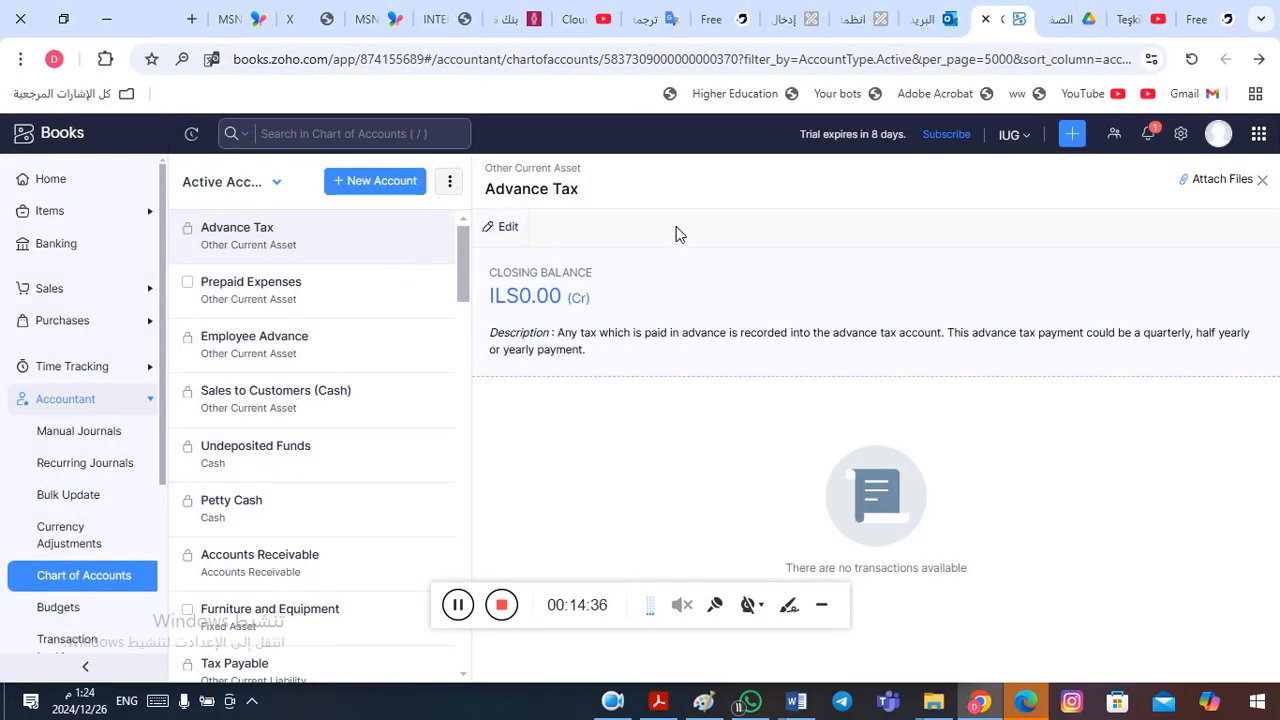
{"action": "left_click", "coordinate": [1262, 180]}
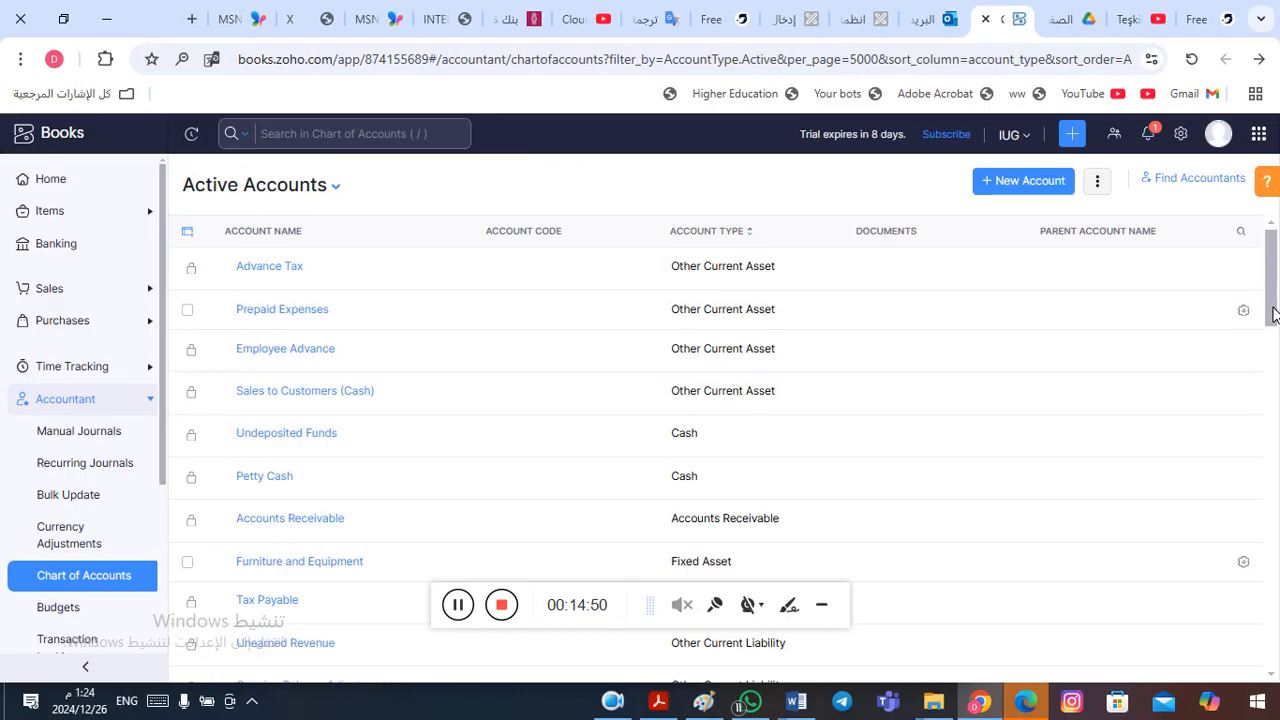
- Switch to the Word document and review the financial position table, starting with the Cash entry under Assets
{"action": "key", "text": "alt+Tab"}
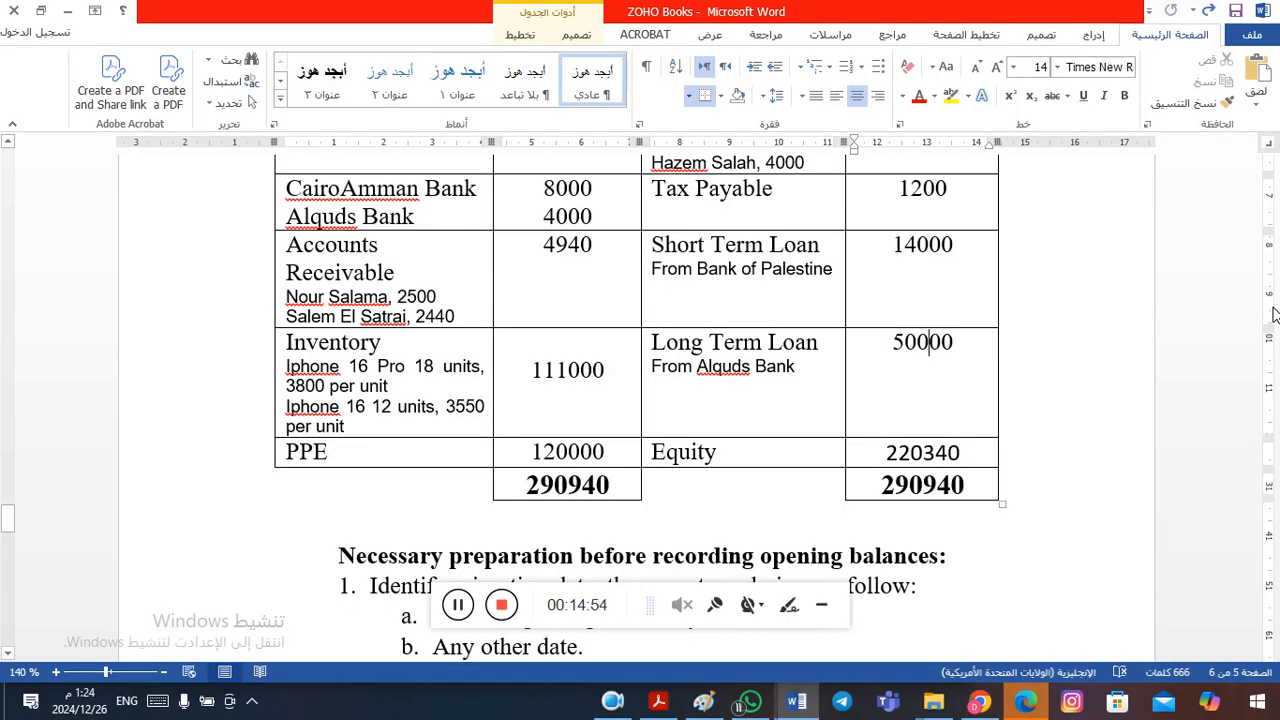
{"action": "scroll", "coordinate": [931, 343], "scroll_direction": "up", "scroll_amount": 1}
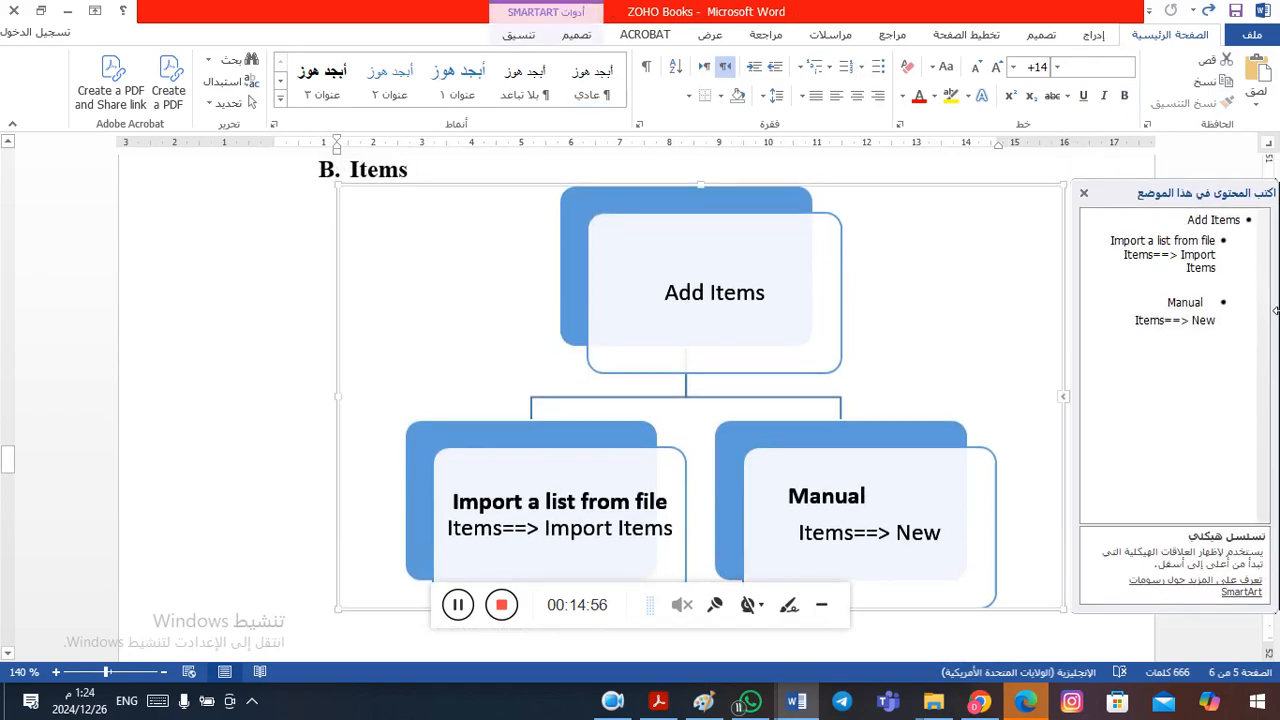
{"action": "key", "text": "Down"}
{"action": "key", "text": "Down"}
{"action": "key", "text": "Down"}
{"action": "key", "text": "Down"}
{"action": "key", "text": "Down"}
{"action": "key", "text": "Down"}
{"action": "key", "text": "Down"}
{"action": "key", "text": "Down"}
{"action": "key", "text": "Down"}
{"action": "key", "text": "Down"}
{"action": "key", "text": "Down"}
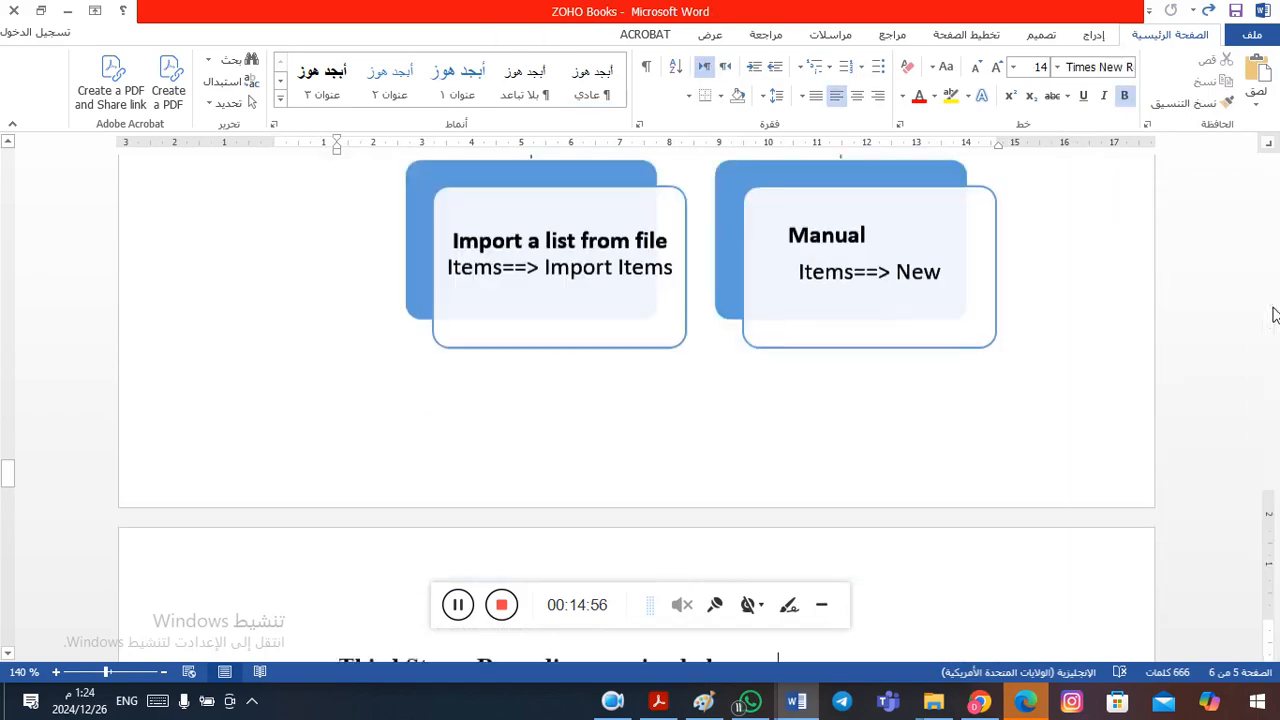
{"action": "key", "text": "Down"}
{"action": "key", "text": "Down"}
{"action": "key", "text": "Down"}
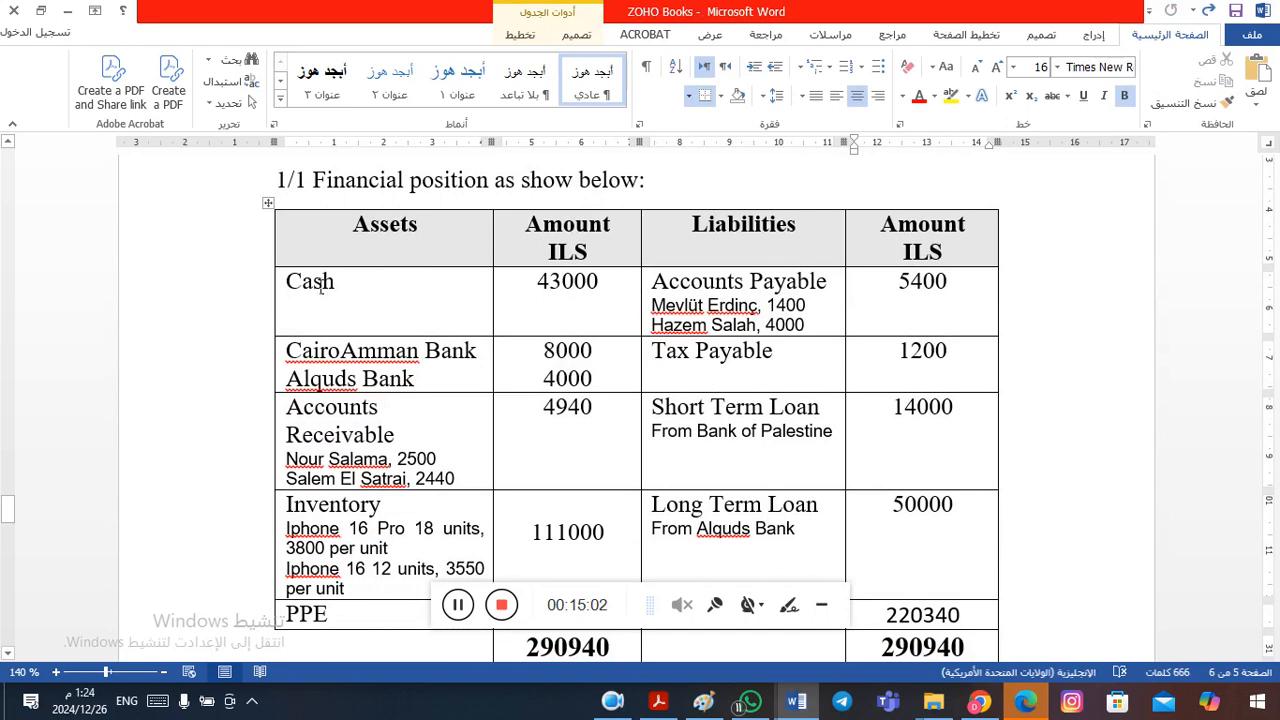
- Switch back to Zoho Books, rename the Undeposited Funds account to Cash, save it, and return to the Active Accounts list
{"action": "key", "text": "alt+Tab"}
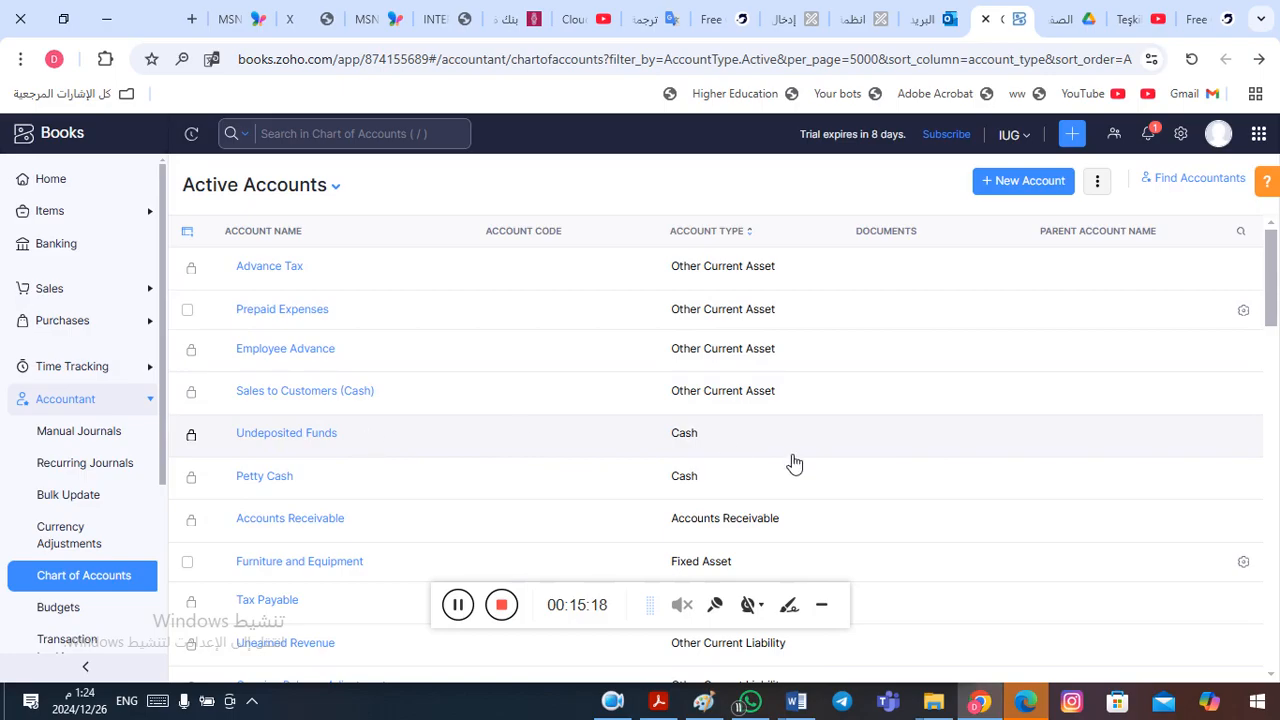
{"action": "left_click", "coordinate": [733, 446]}
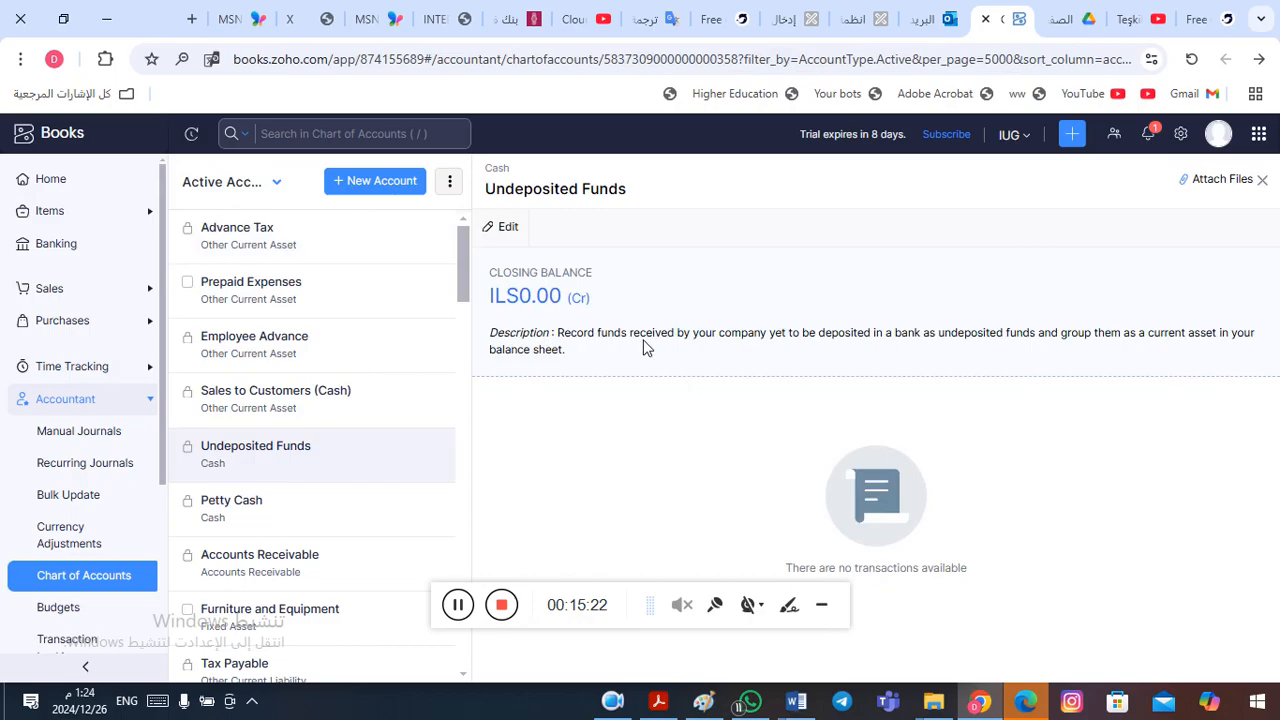
{"action": "left_click", "coordinate": [508, 229]}
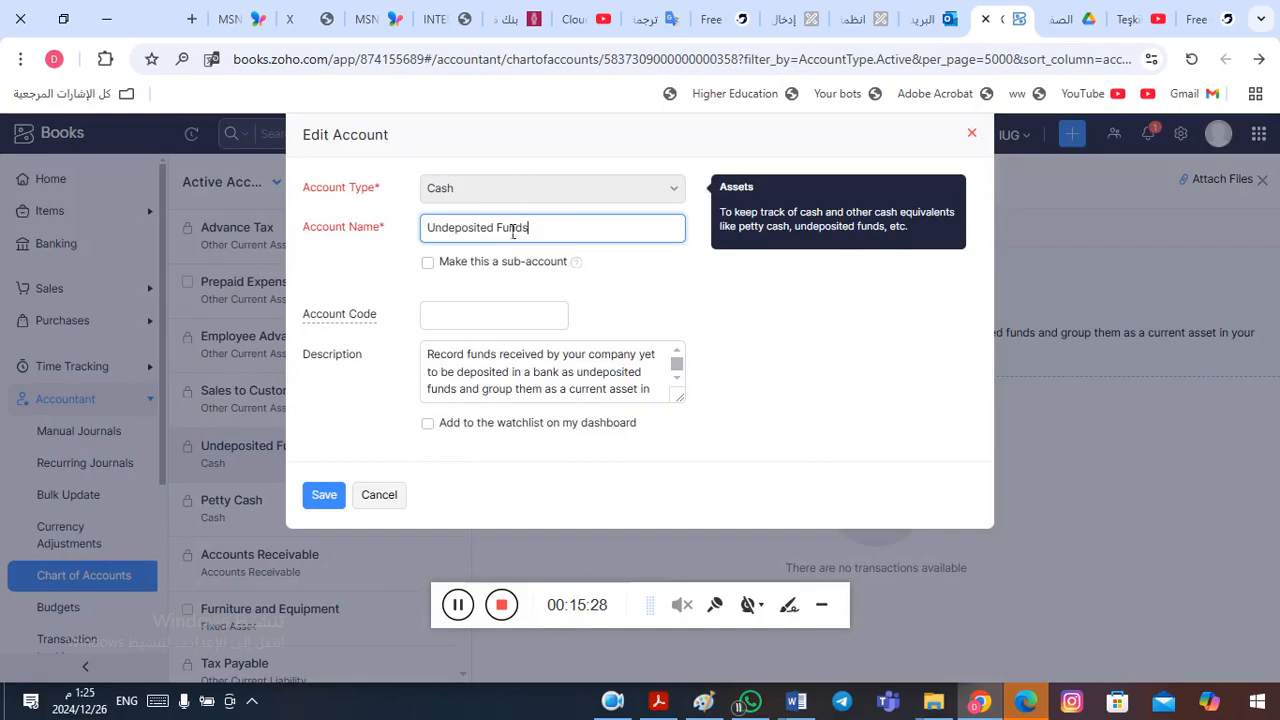
{"action": "left_click_drag", "start_coordinate": [550, 231], "coordinate": [406, 232]}
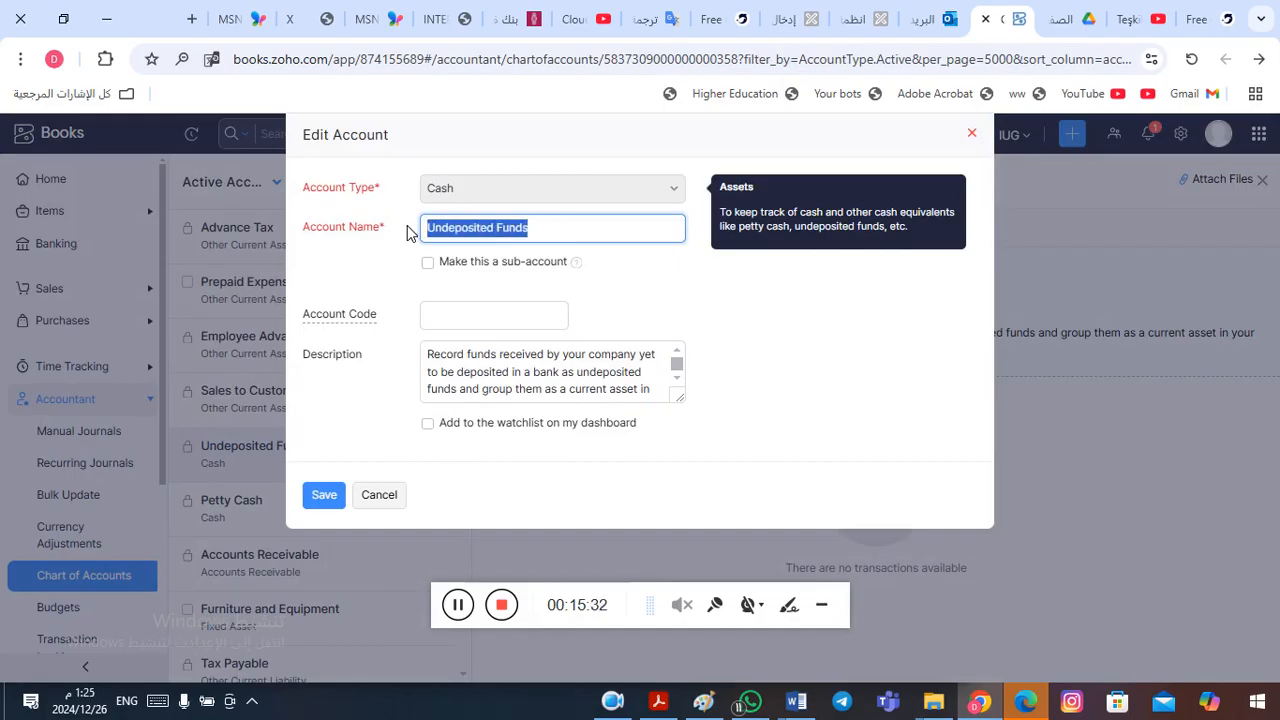
{"action": "type", "text": "Cash"}
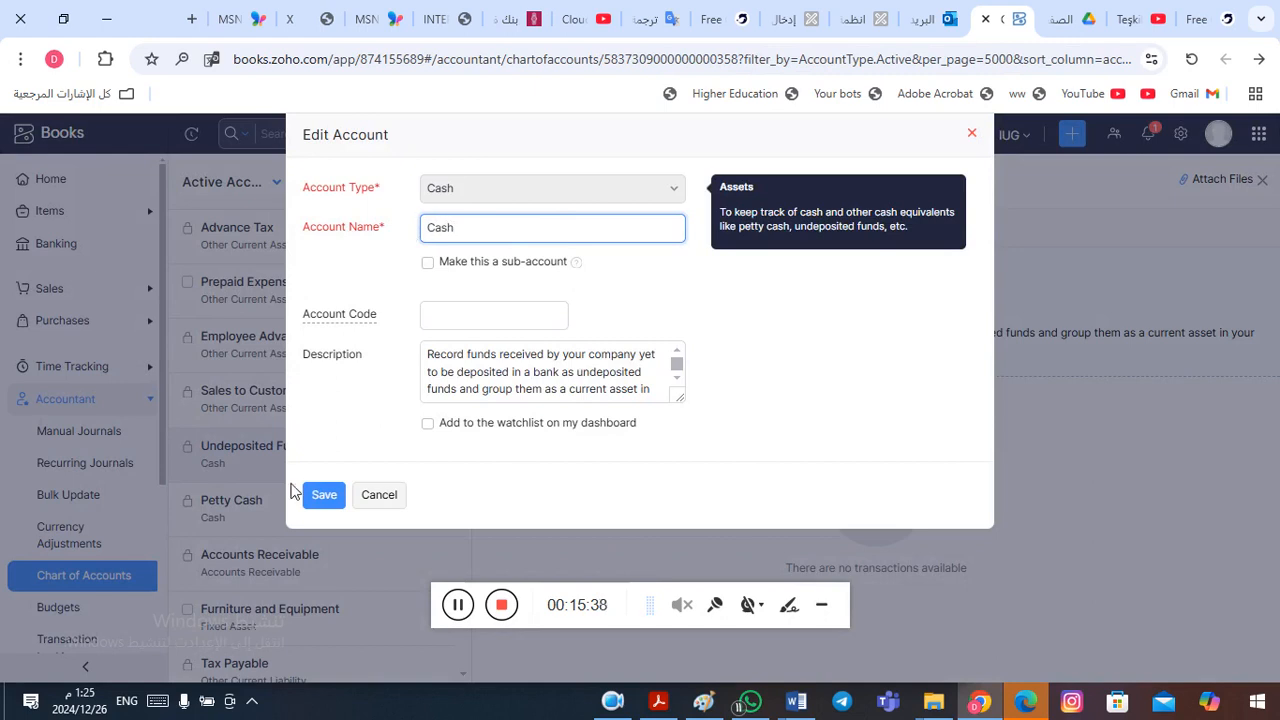
{"action": "left_click", "coordinate": [327, 494]}
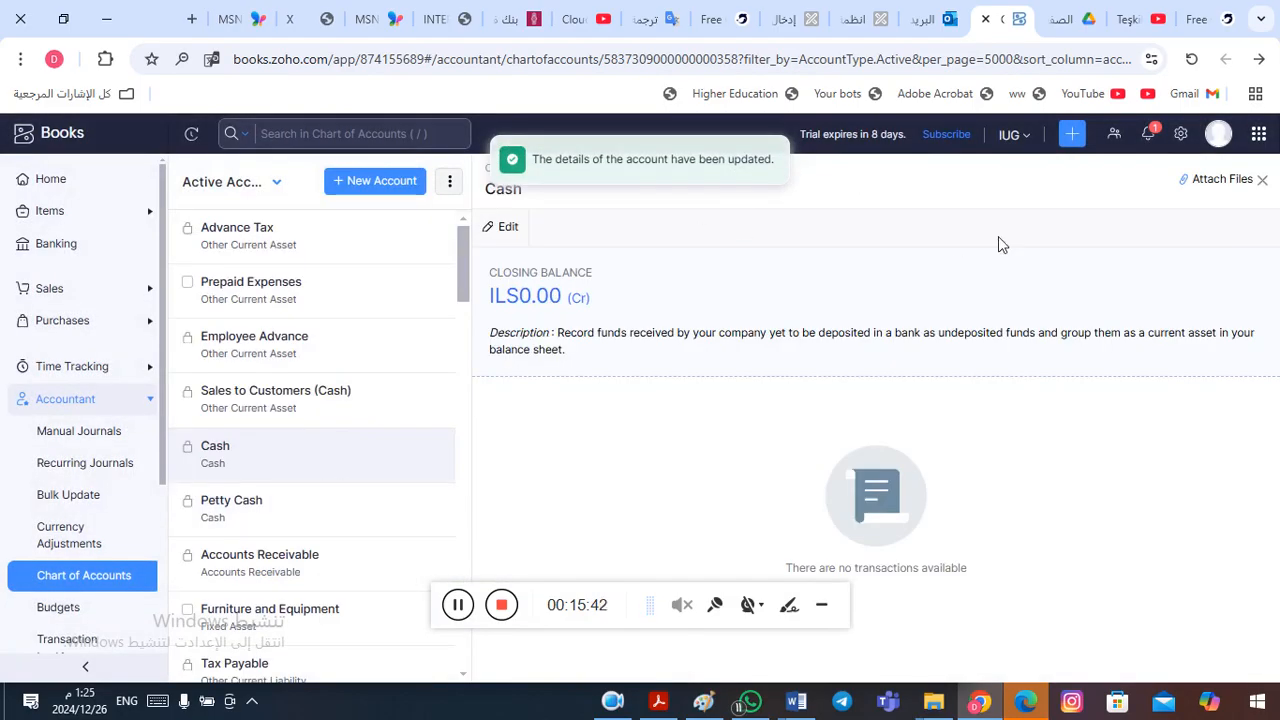
{"action": "left_click", "coordinate": [1262, 181]}
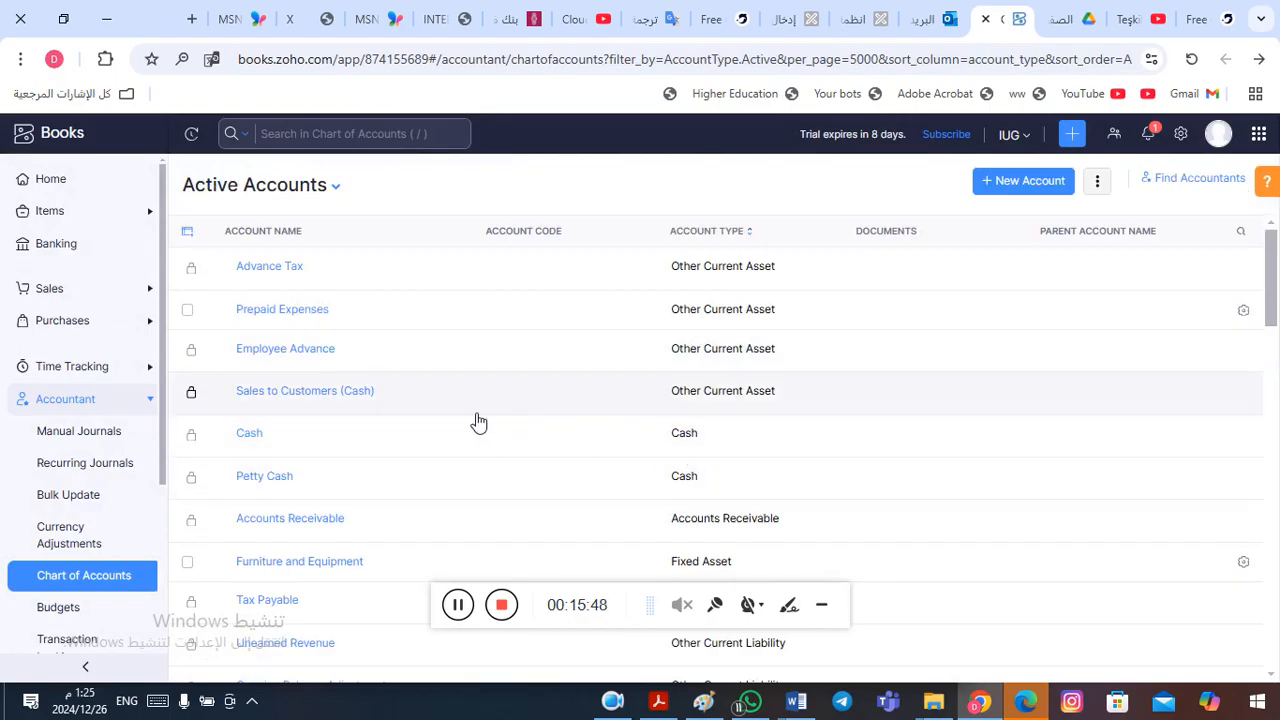
- Check the CairoAmman Bank and Alquds Bank entries in the Word financial position table against the Zoho Books Active Accounts list
{"action": "key", "text": "alt+Tab"}
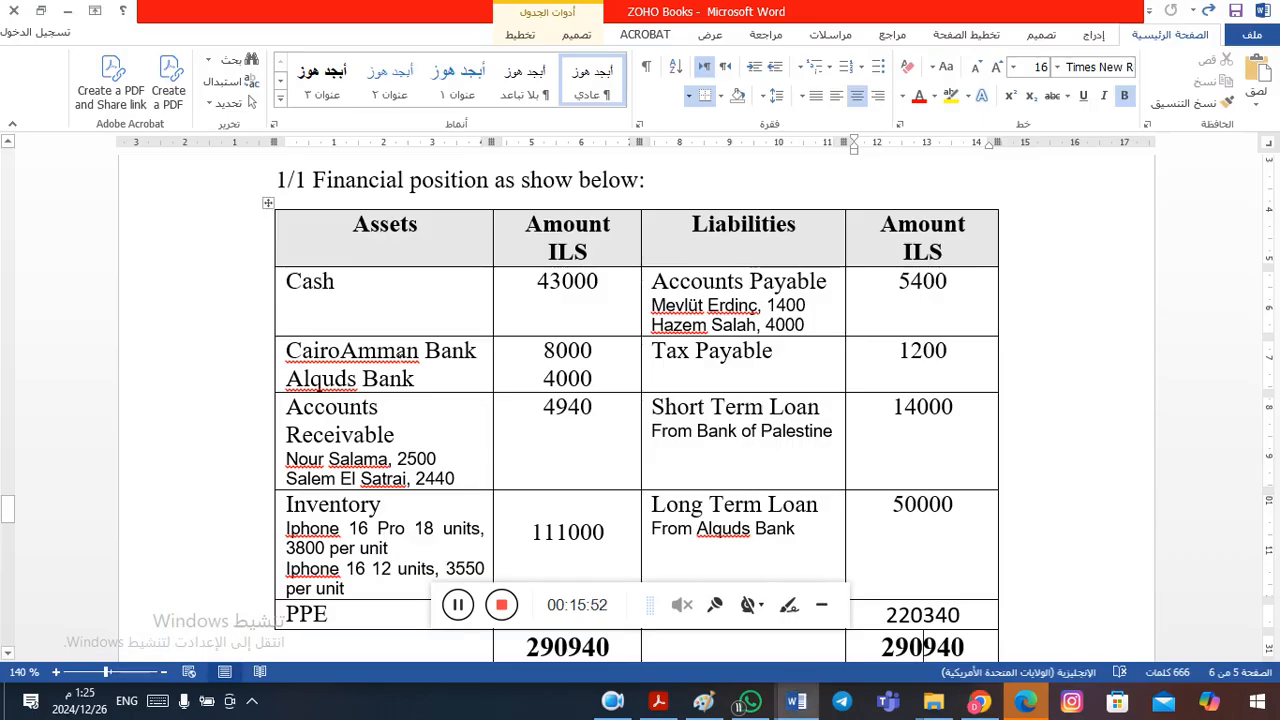
{"action": "left_click", "coordinate": [315, 350]}
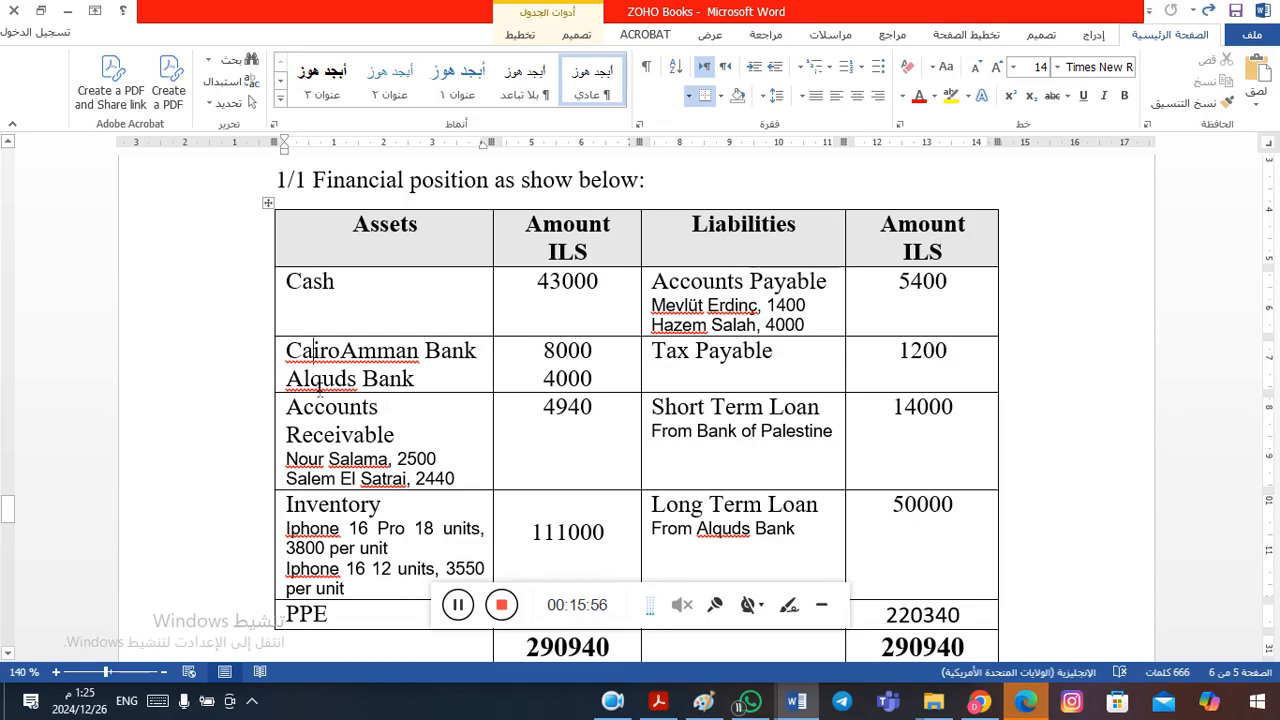
{"action": "key", "text": "alt+Tab"}
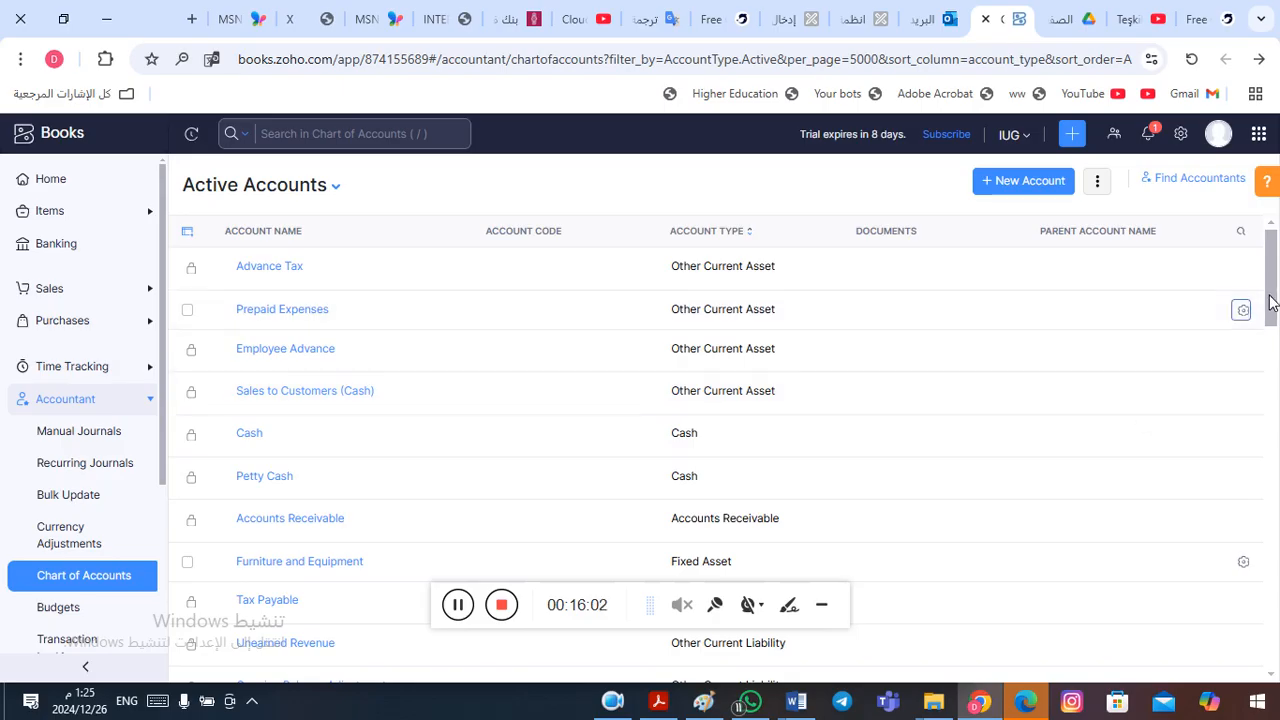
{"action": "left_click_drag", "start_coordinate": [1272, 303], "coordinate": [1247, 283]}
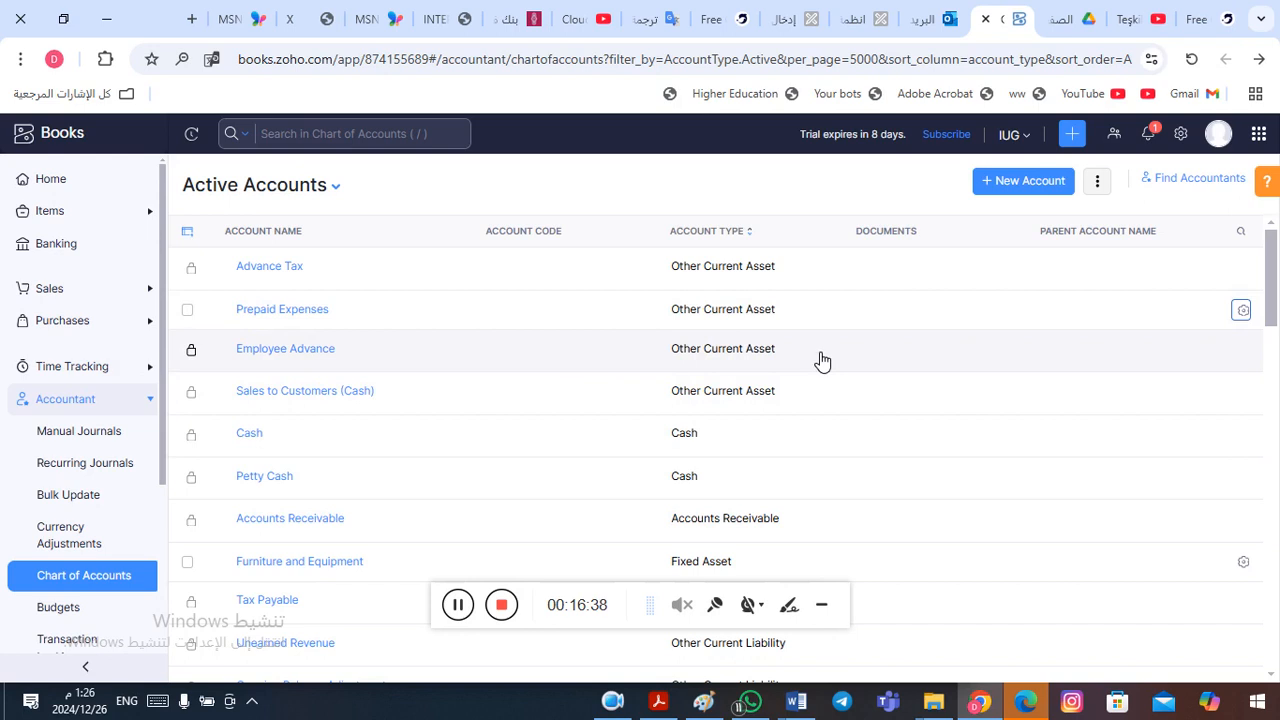
- Start a new account in the Chart of Accounts and set its account type to Bank
{"action": "left_click", "coordinate": [1022, 182]}
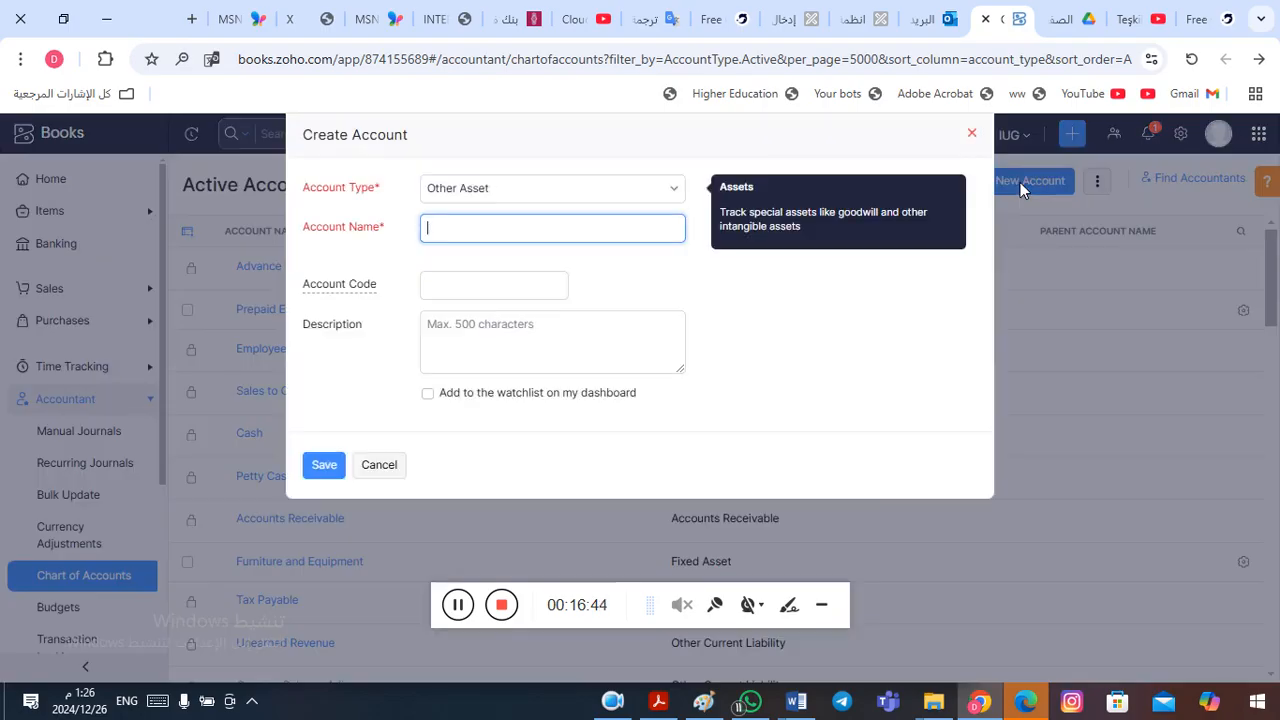
{"action": "left_click", "coordinate": [679, 196]}
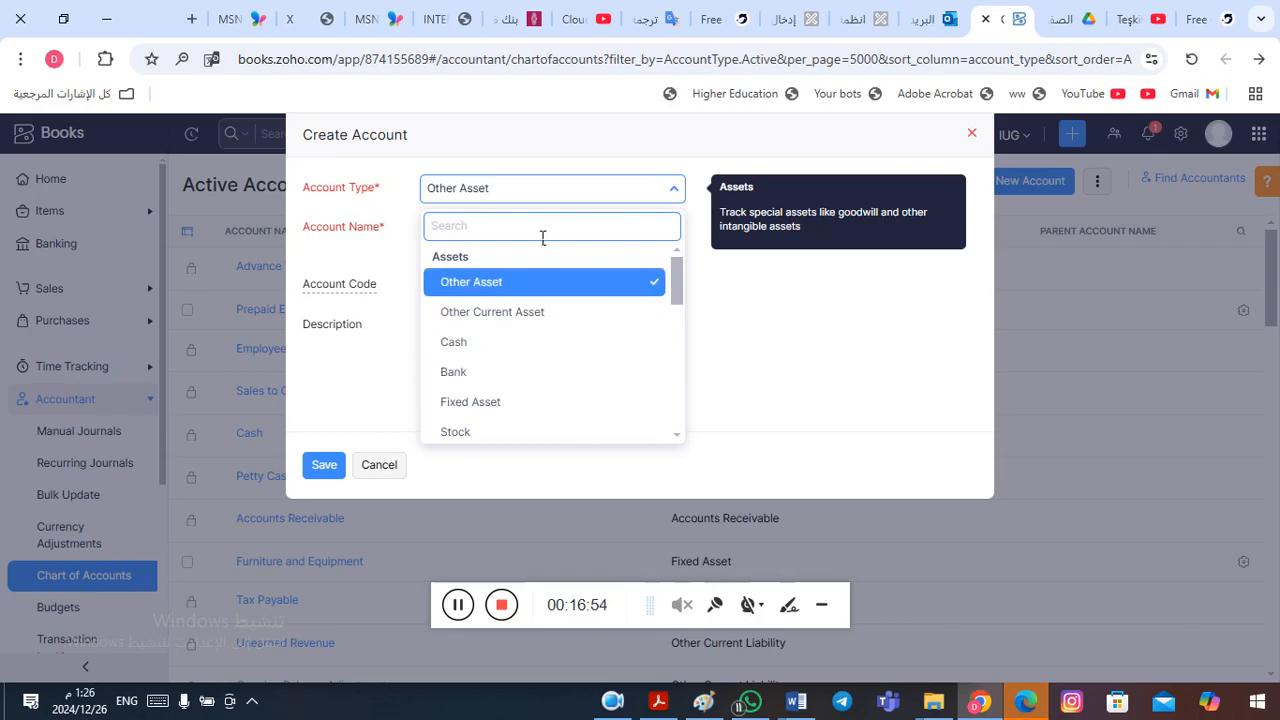
{"action": "left_click", "coordinate": [504, 374]}
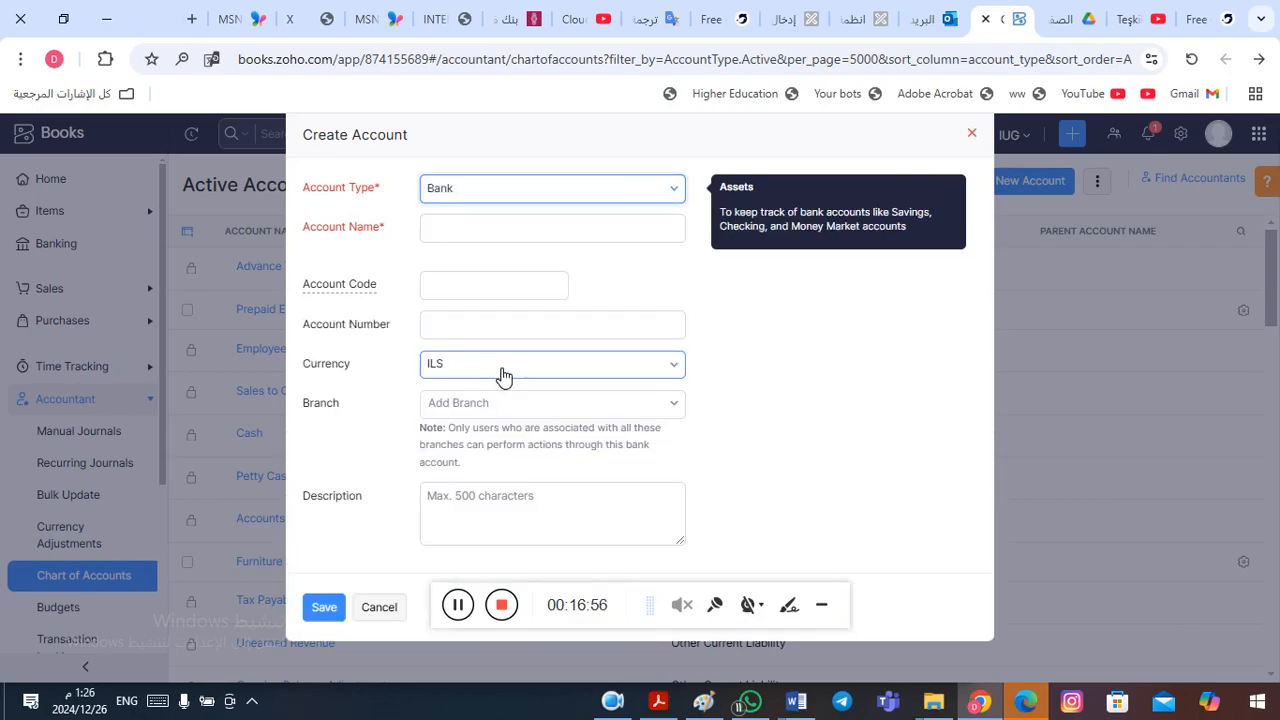
{"action": "left_click", "coordinate": [491, 227]}
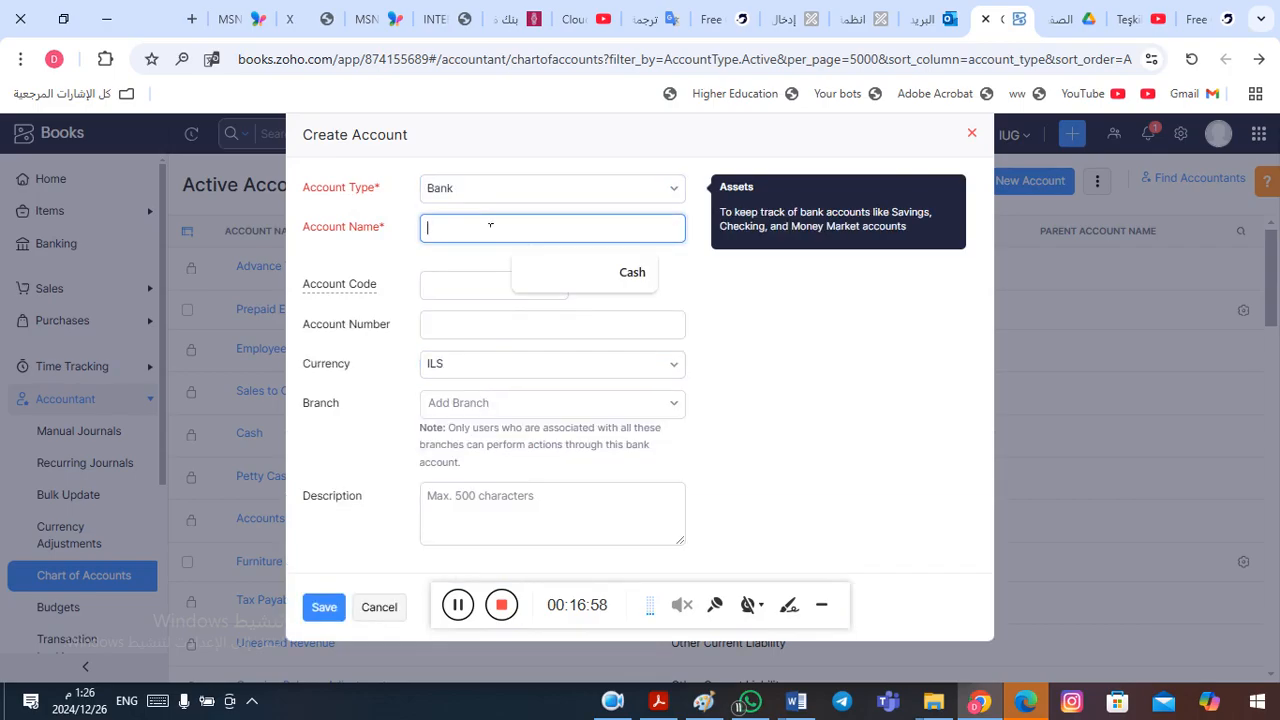
- Copy CairoAmman Bank from the Word financial position table and name the new Zoho Books account "CairoAmman Bank ILS"
{"action": "key", "text": "alt+Tab"}
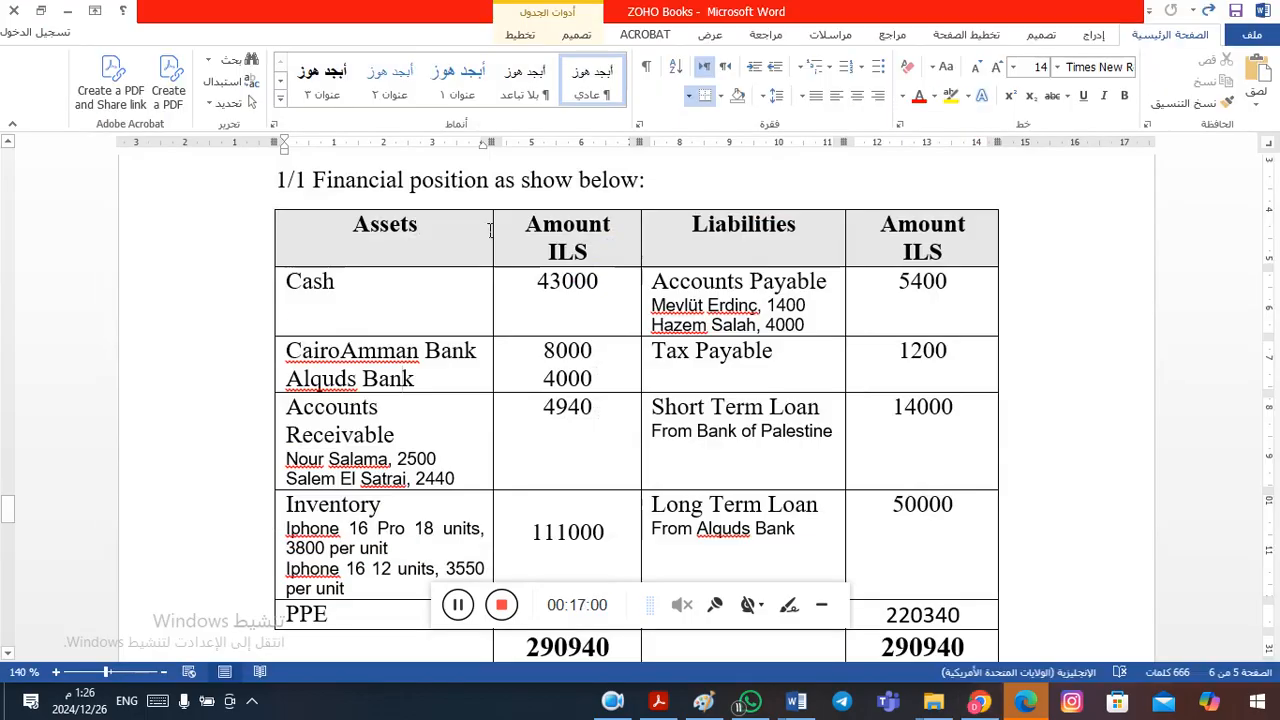
{"action": "left_click_drag", "start_coordinate": [286, 352], "coordinate": [482, 354]}
{"action": "key", "text": "ctrl+c"}
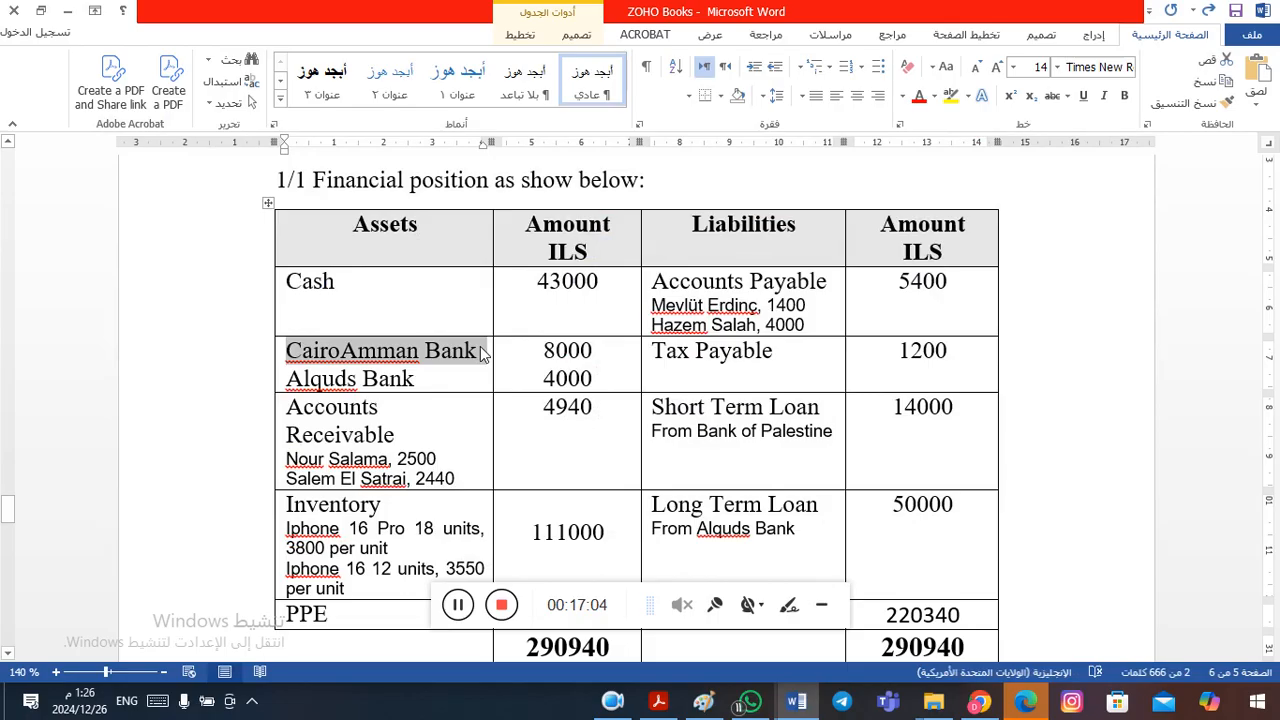
{"action": "key", "text": "alt+Tab"}
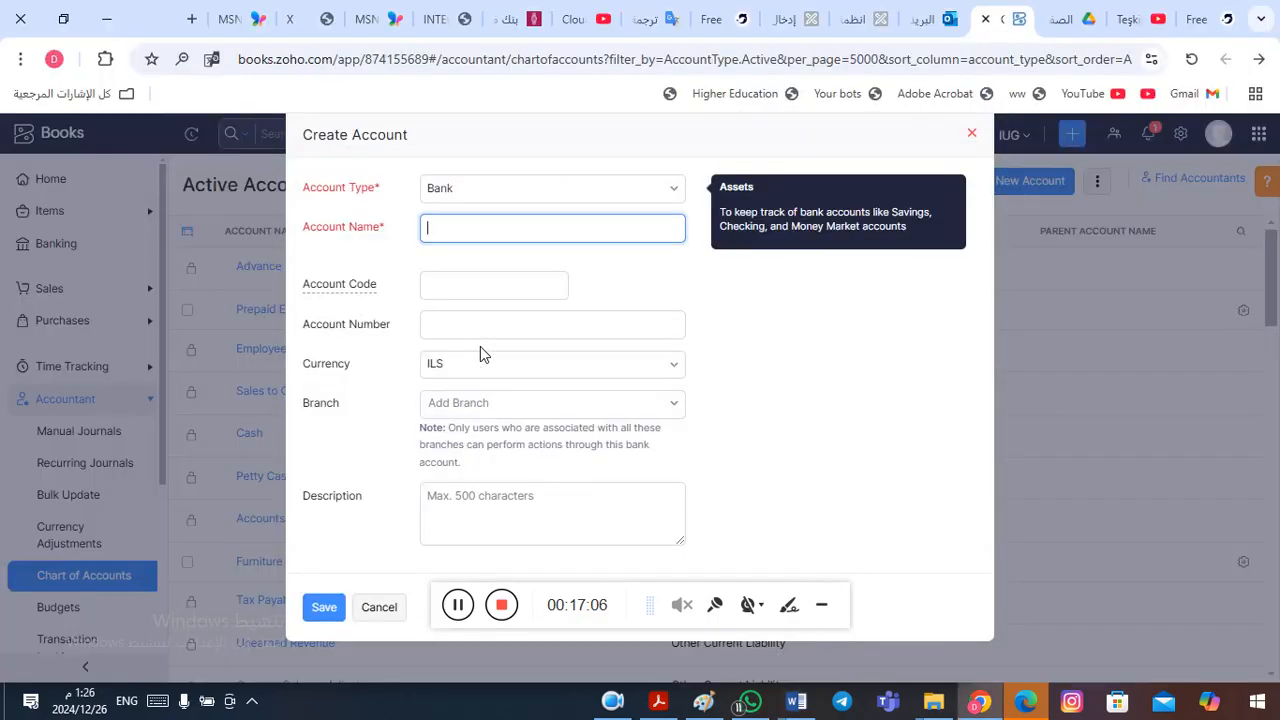
{"action": "key", "text": "ctrl+v"}
{"action": "type", "text": "ILS"}
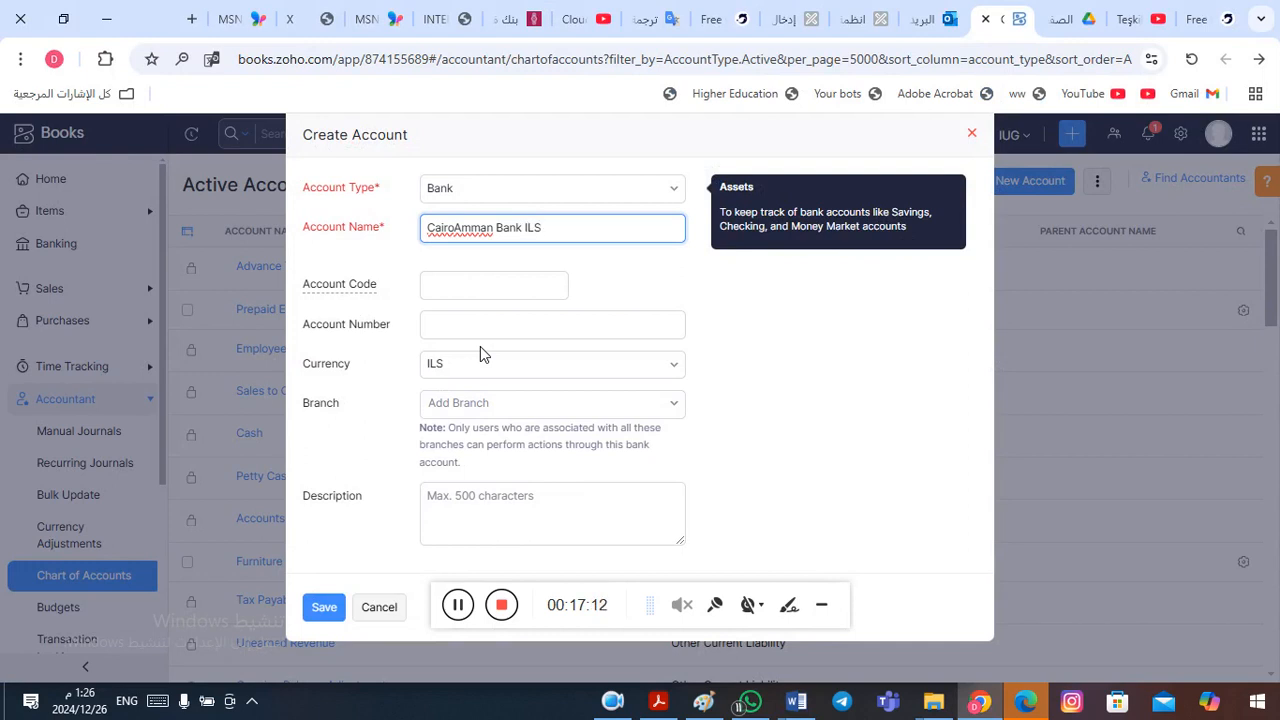
- Leave the account code, account number, branch and description blank, and save the CairoAmman Bank ILS account
{"action": "left_click", "coordinate": [481, 292]}
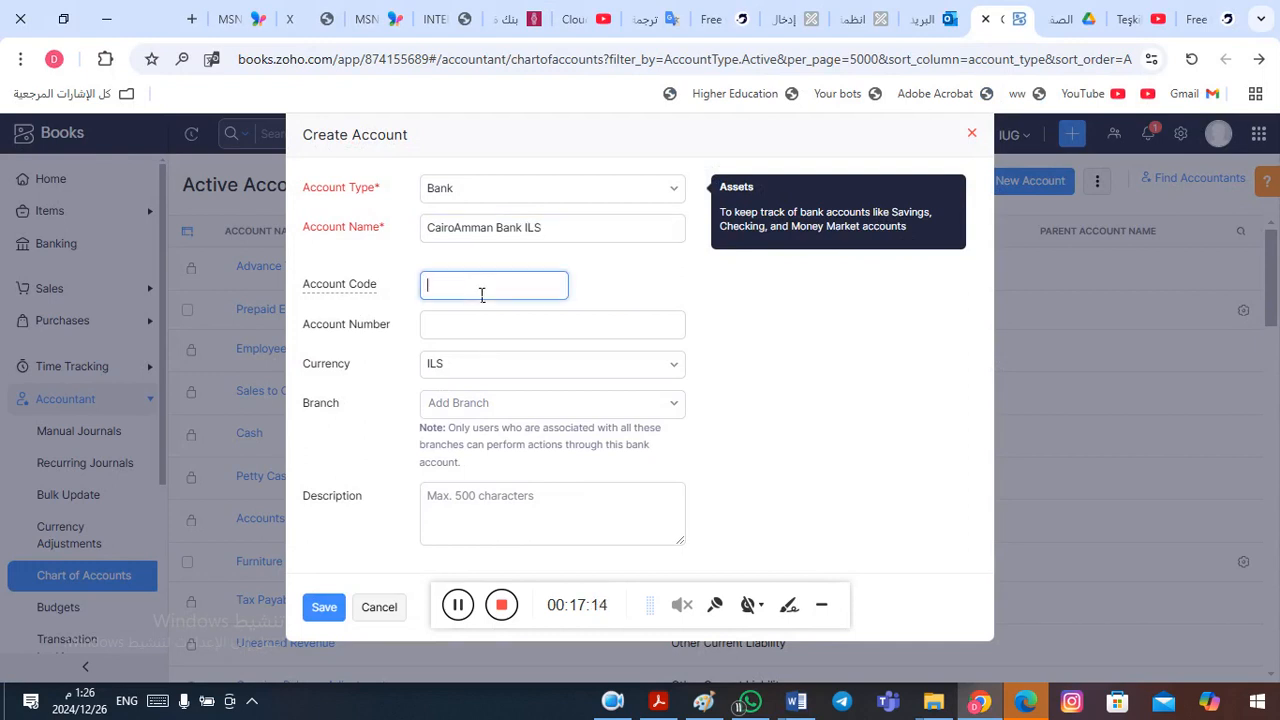
{"action": "left_click", "coordinate": [457, 329]}
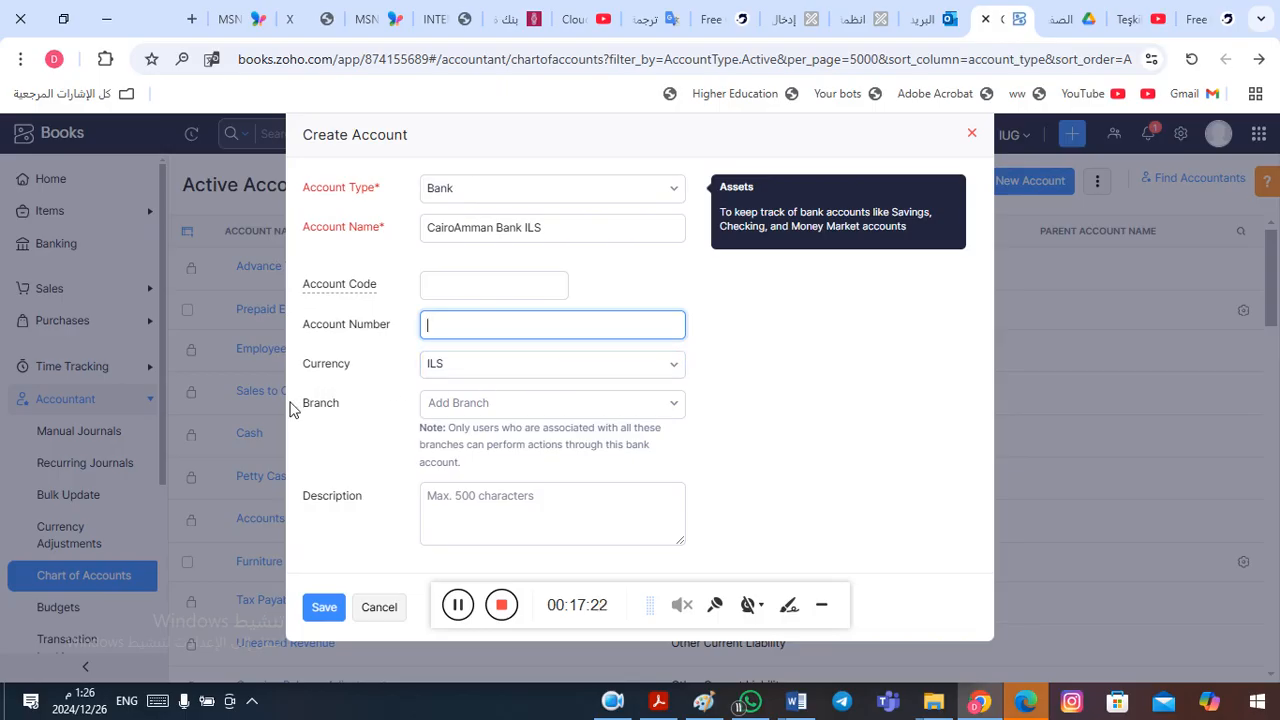
{"action": "left_click", "coordinate": [680, 405]}
{"action": "left_click", "coordinate": [680, 405]}
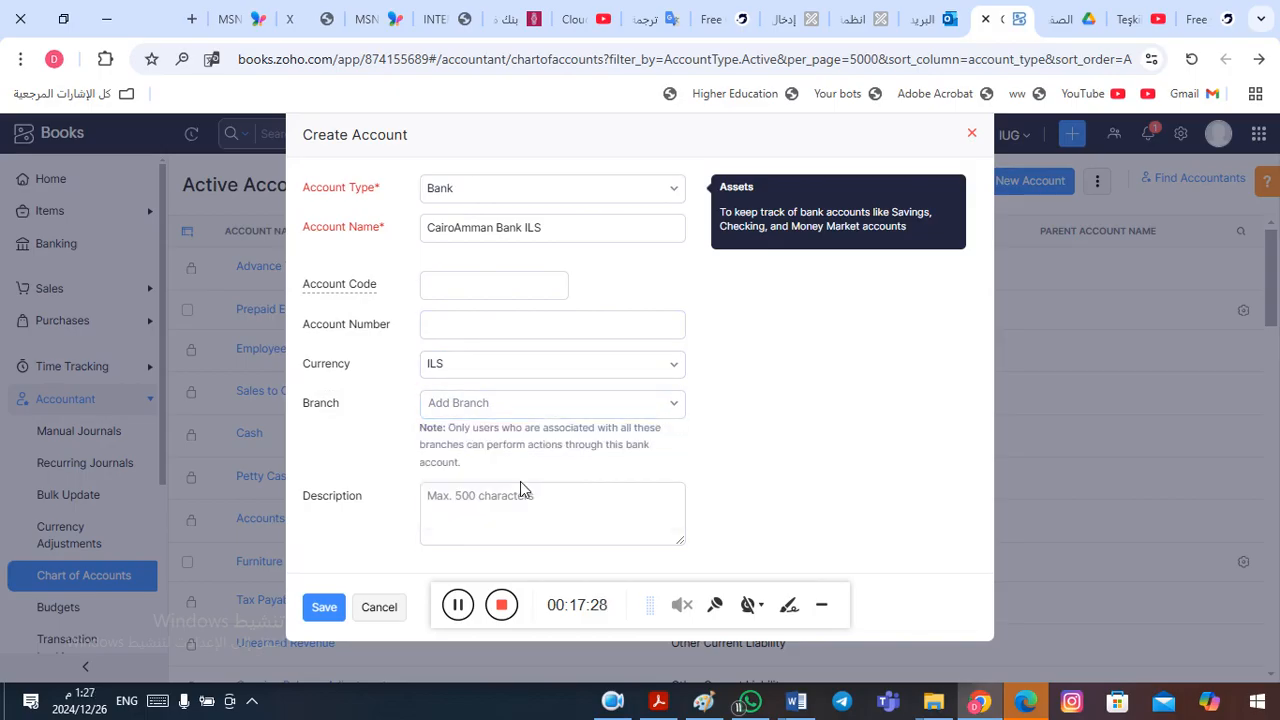
{"action": "left_click", "coordinate": [481, 496]}
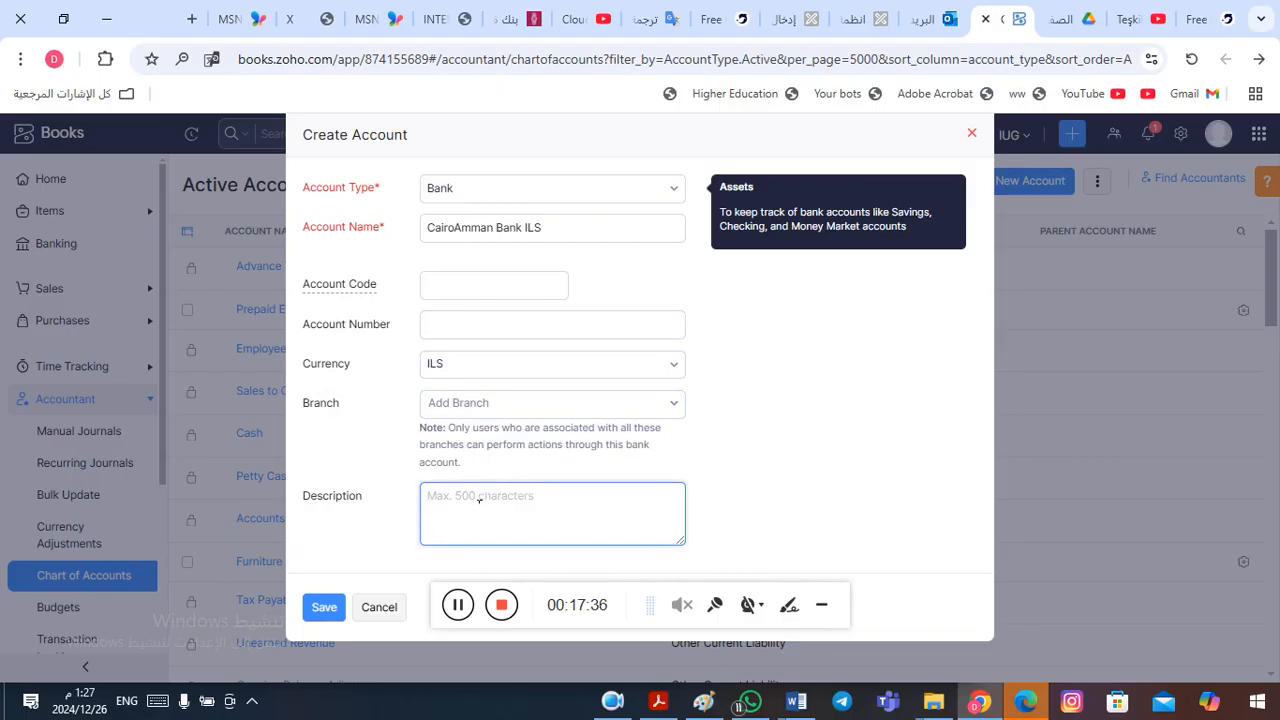
{"action": "left_click", "coordinate": [824, 609]}
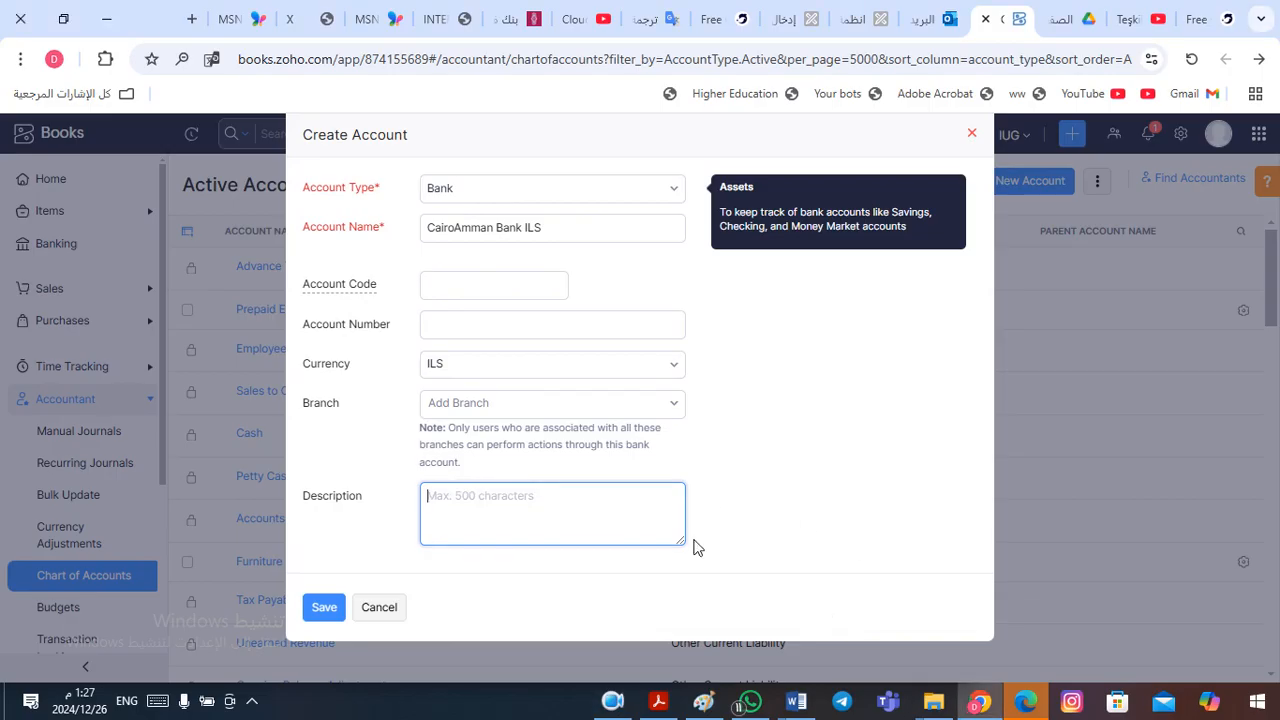
{"action": "left_click", "coordinate": [328, 610]}
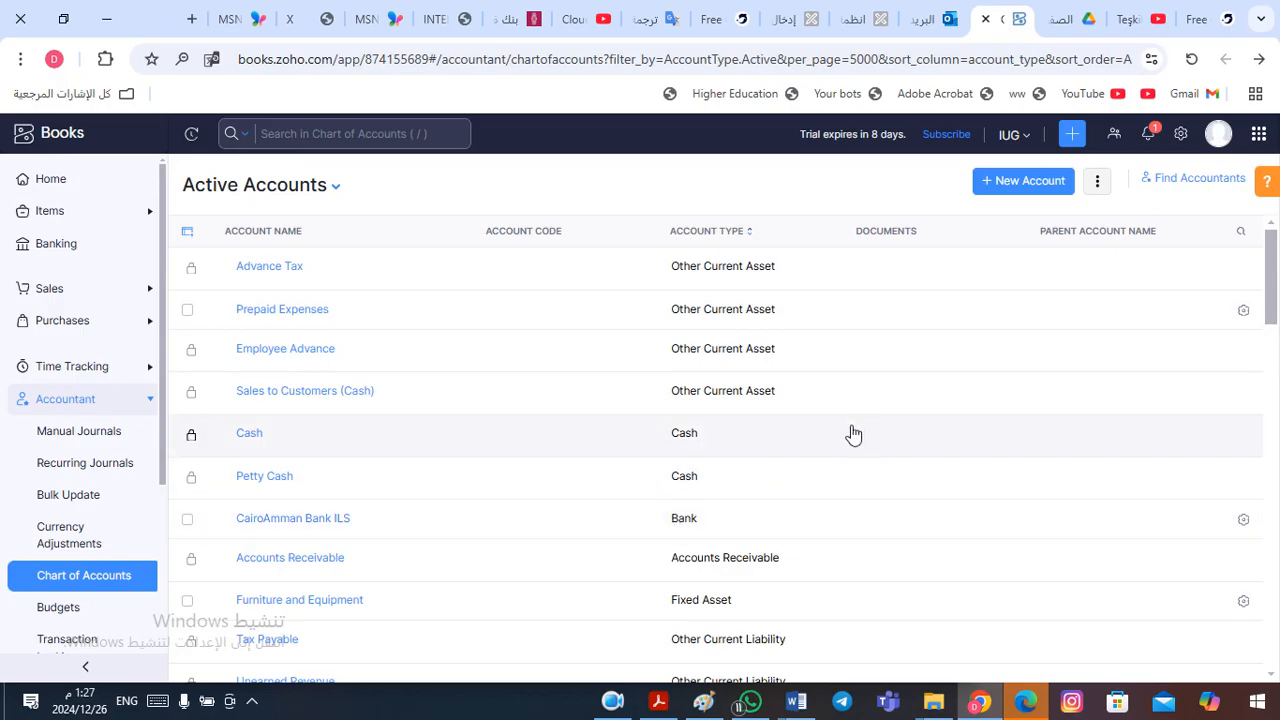
{"action": "key", "text": "alt+Tab"}
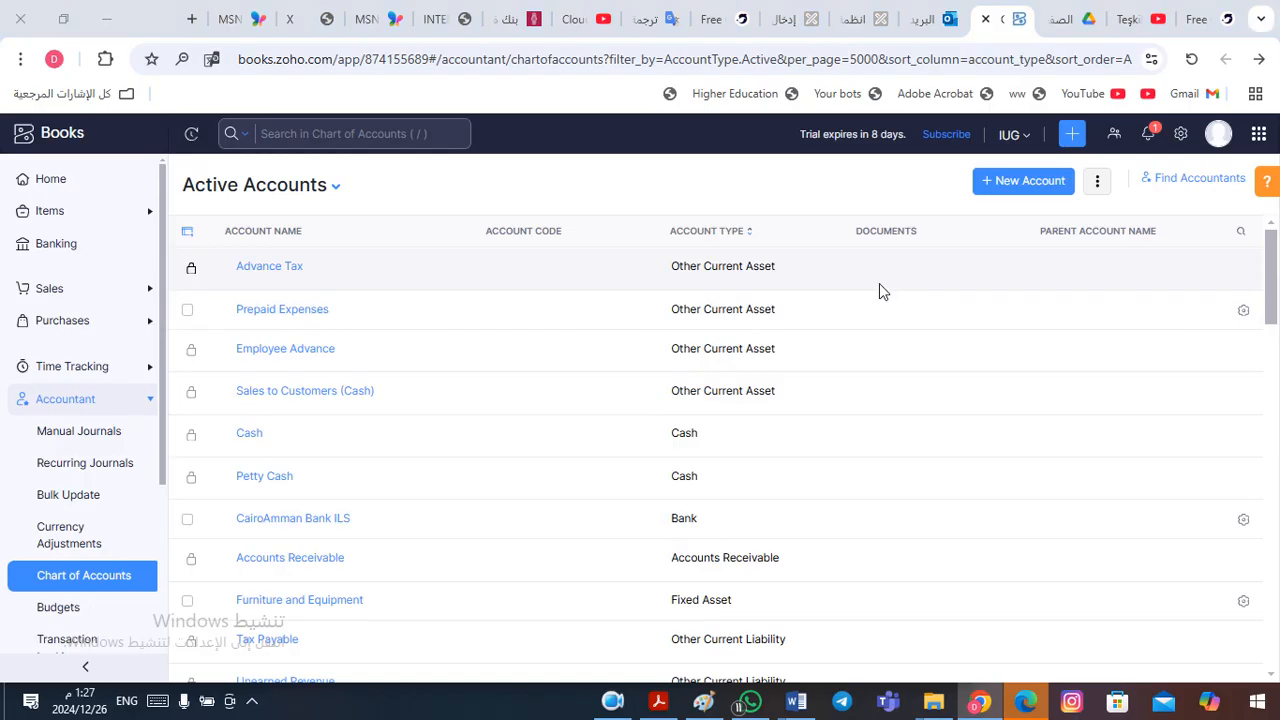
- Copy Alquds Bank from the financial position table in Word and return to the Zoho Books chart of accounts
{"action": "key", "text": "alt+Tab"}
{"action": "key", "text": "alt+shift+Tab"}
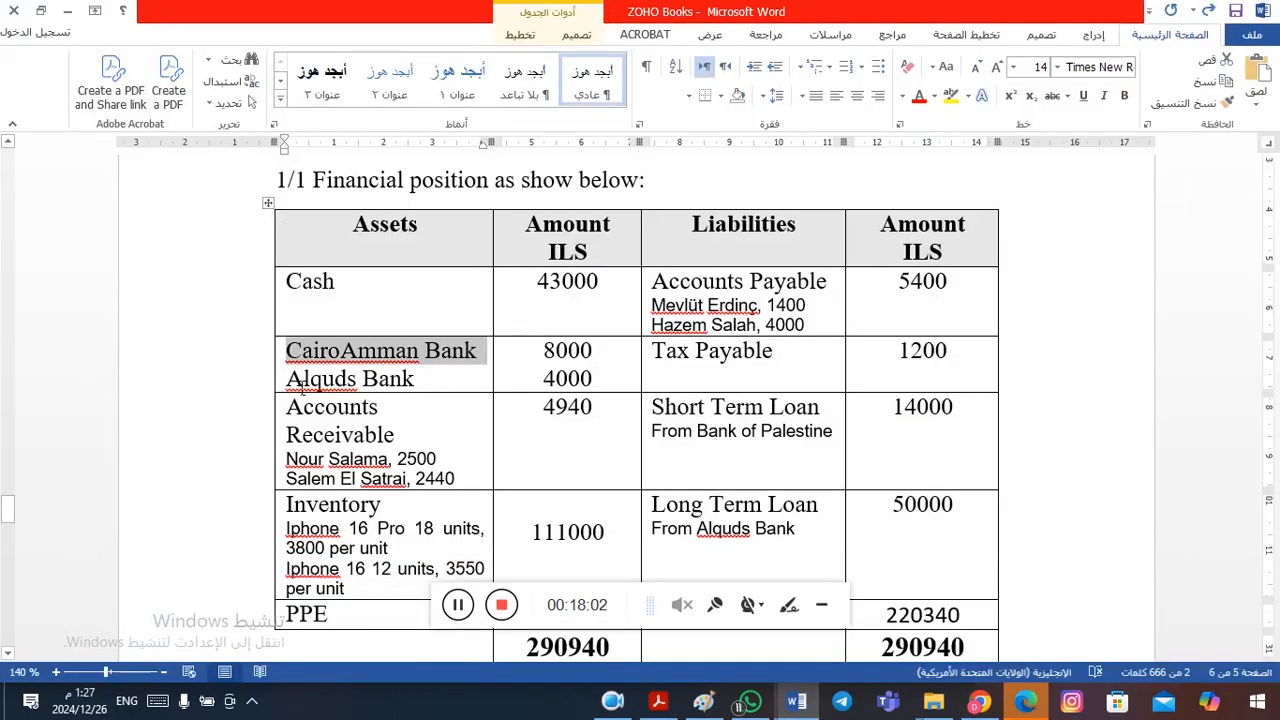
{"action": "left_click_drag", "start_coordinate": [299, 388], "coordinate": [405, 377]}
{"action": "key", "text": "ctrl+c"}
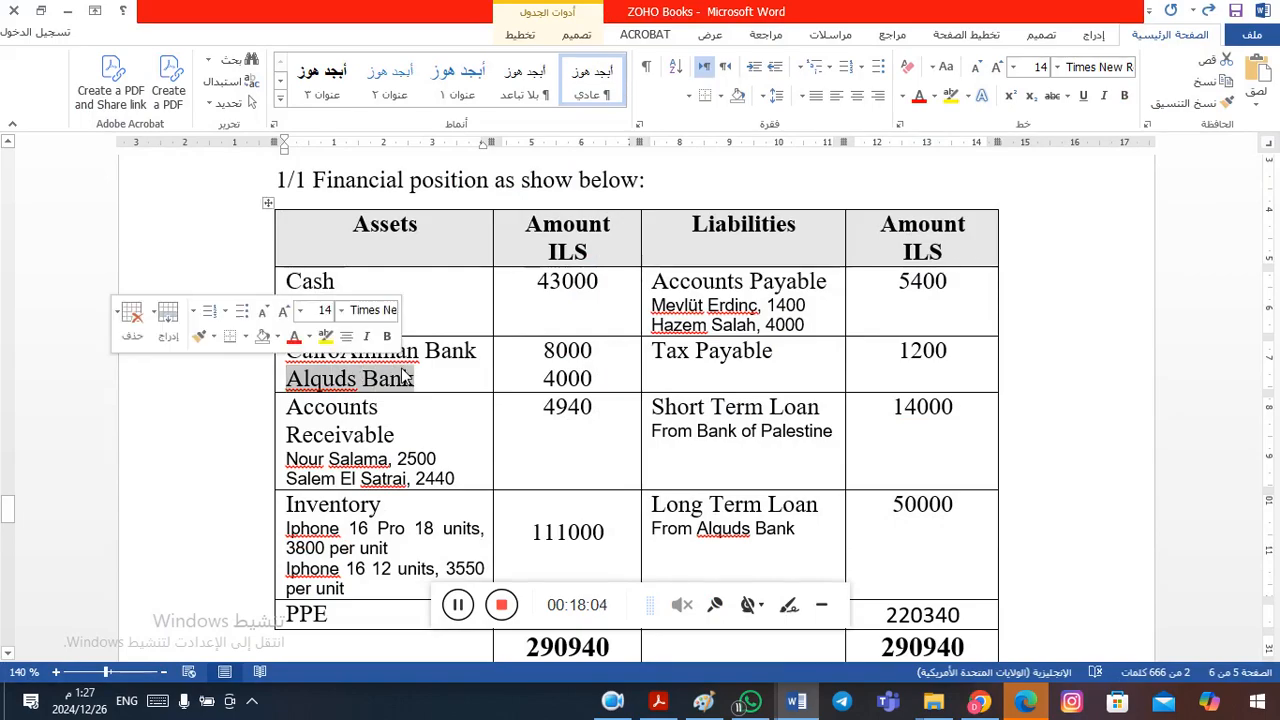
{"action": "left_click", "coordinate": [405, 377]}
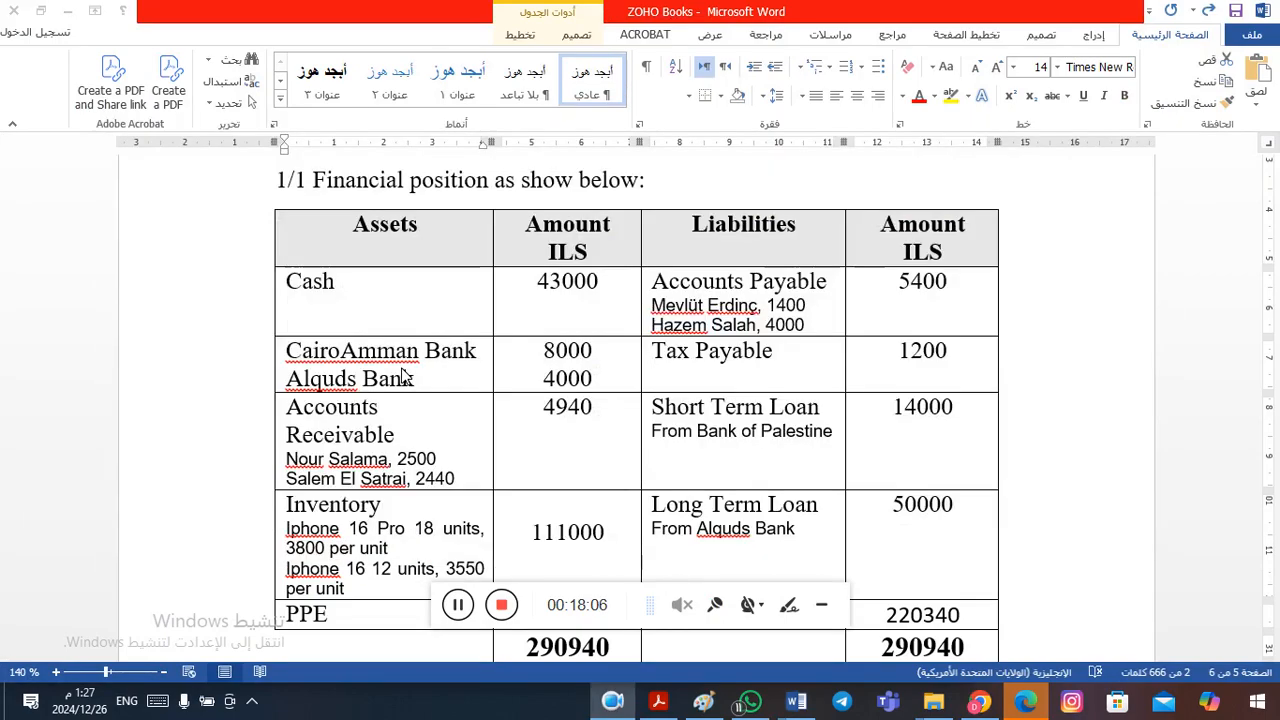
{"action": "key", "text": "alt+Tab"}
{"action": "key", "text": "alt+Left"}
{"action": "key", "text": "alt+Left"}
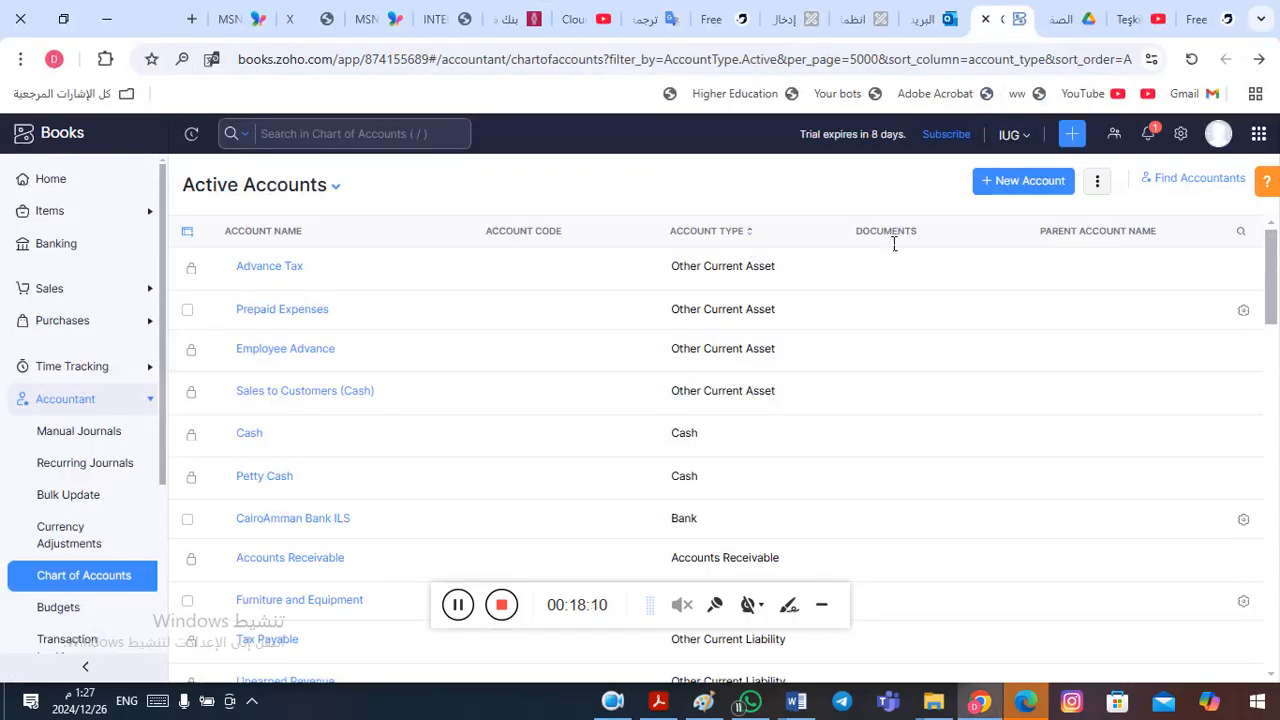
- Create a Bank account named "Alquds Bank ILS" in ILS currency and save it
{"action": "left_click", "coordinate": [1030, 186]}
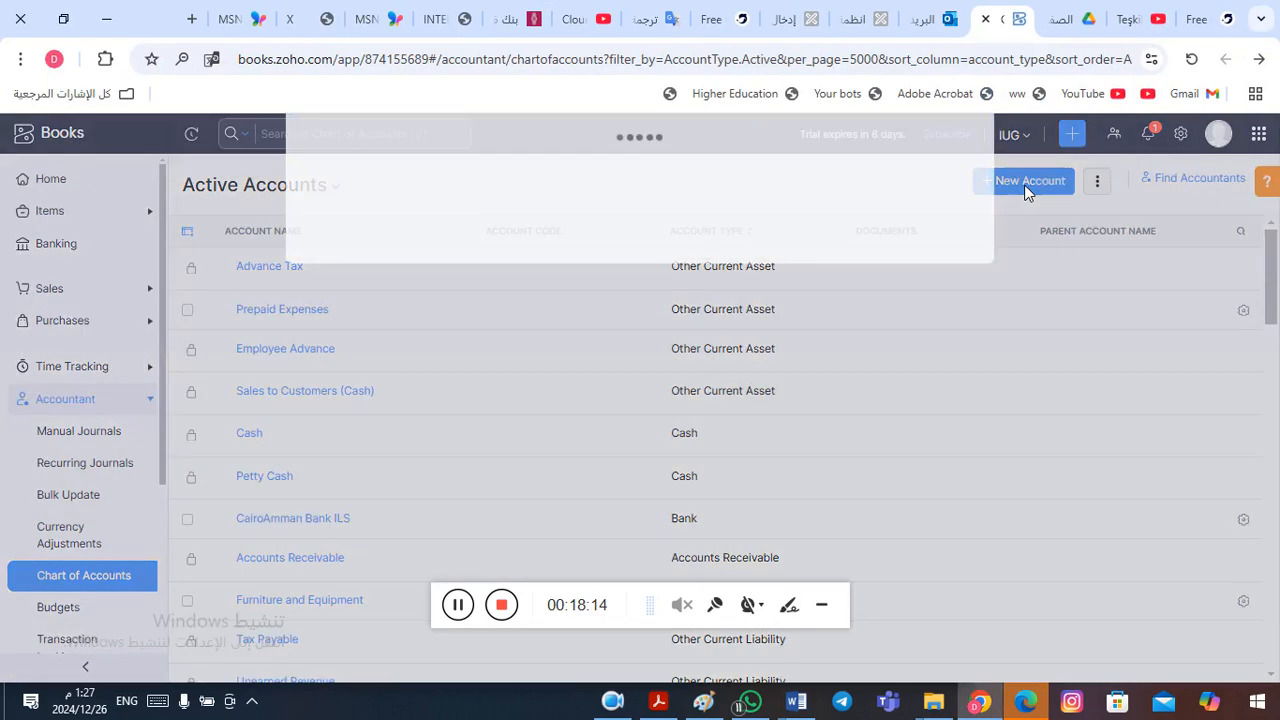
{"action": "left_click", "coordinate": [635, 190]}
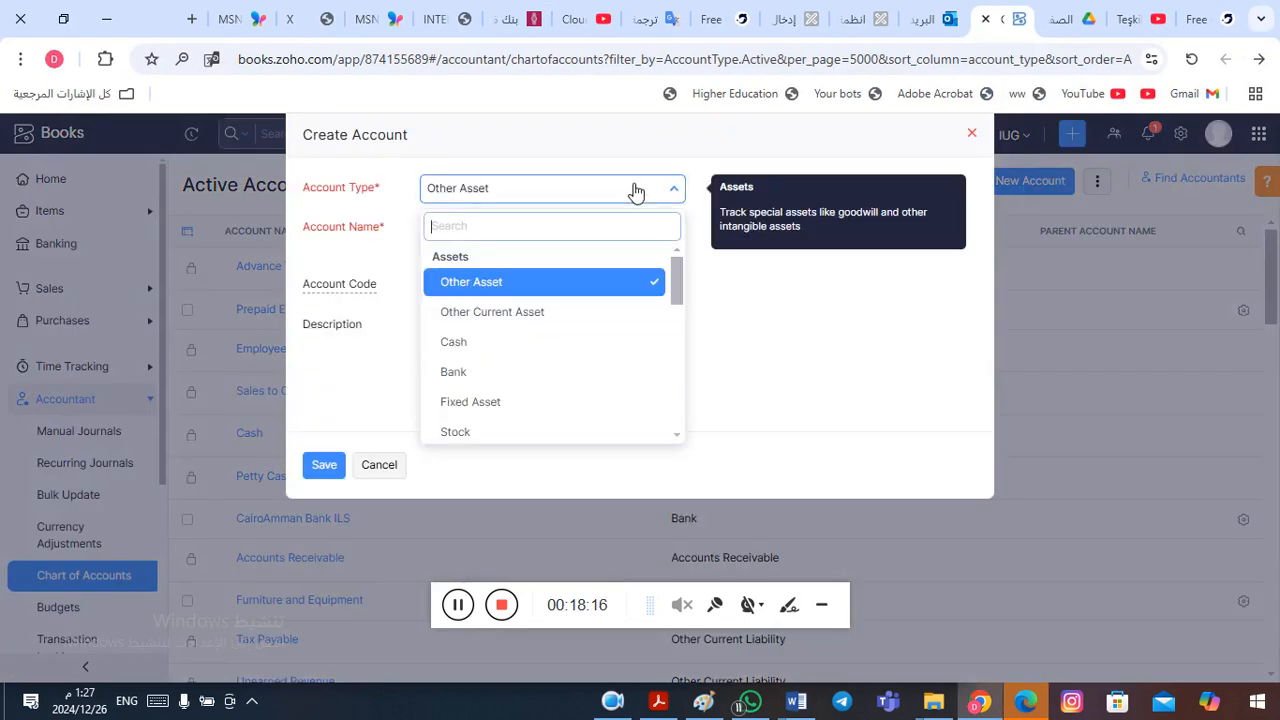
{"action": "left_click", "coordinate": [513, 373]}
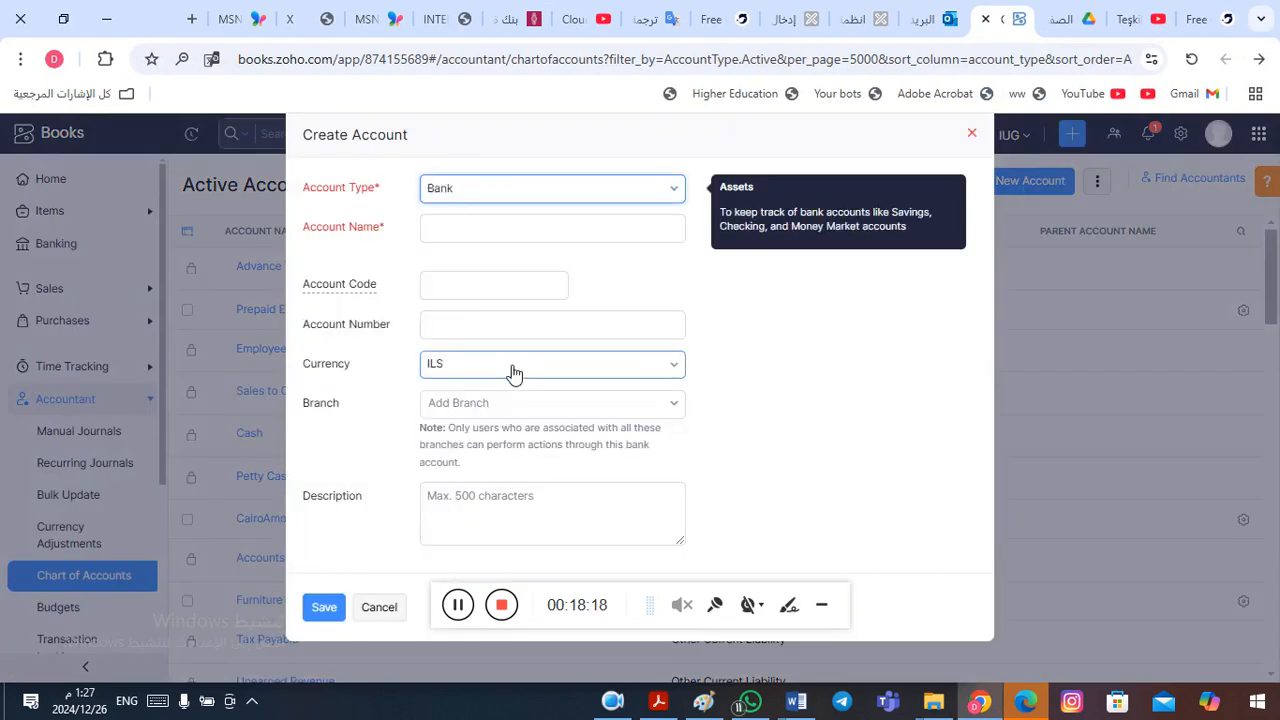
{"action": "left_click", "coordinate": [518, 242]}
{"action": "key", "text": "ctrl+v"}
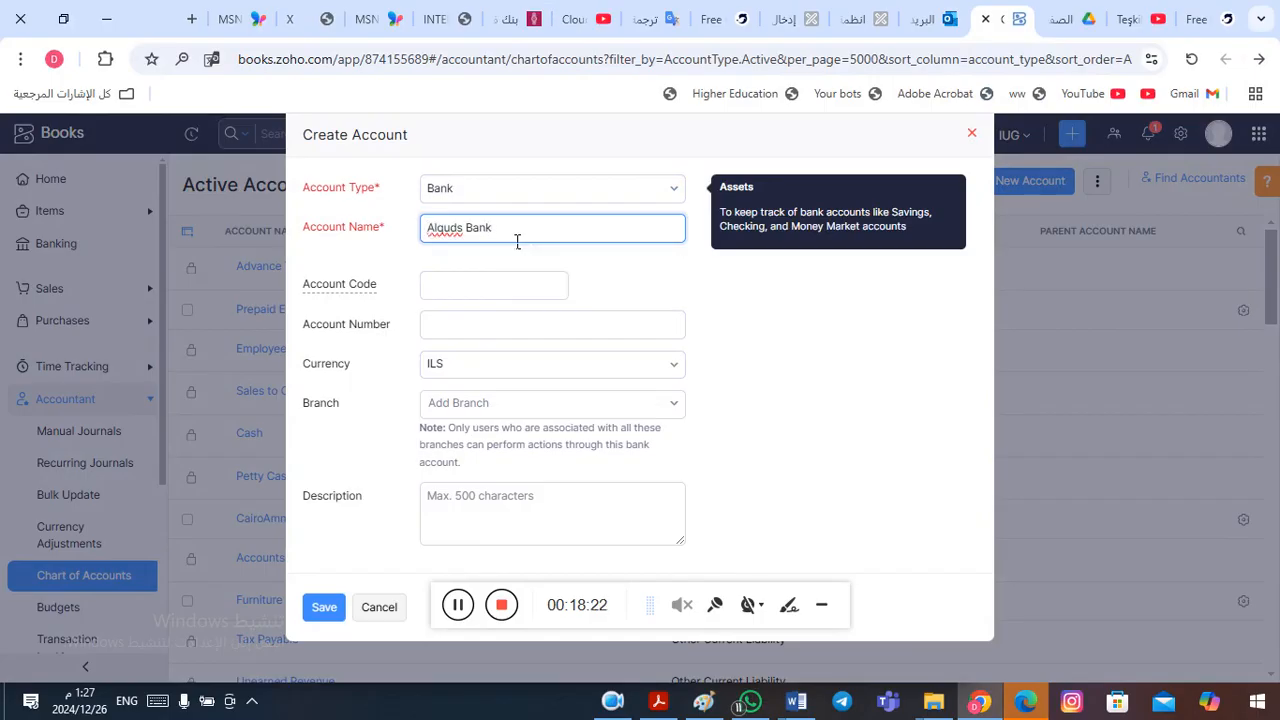
{"action": "type", "text": "ILS"}
{"action": "left_click", "coordinate": [324, 610]}
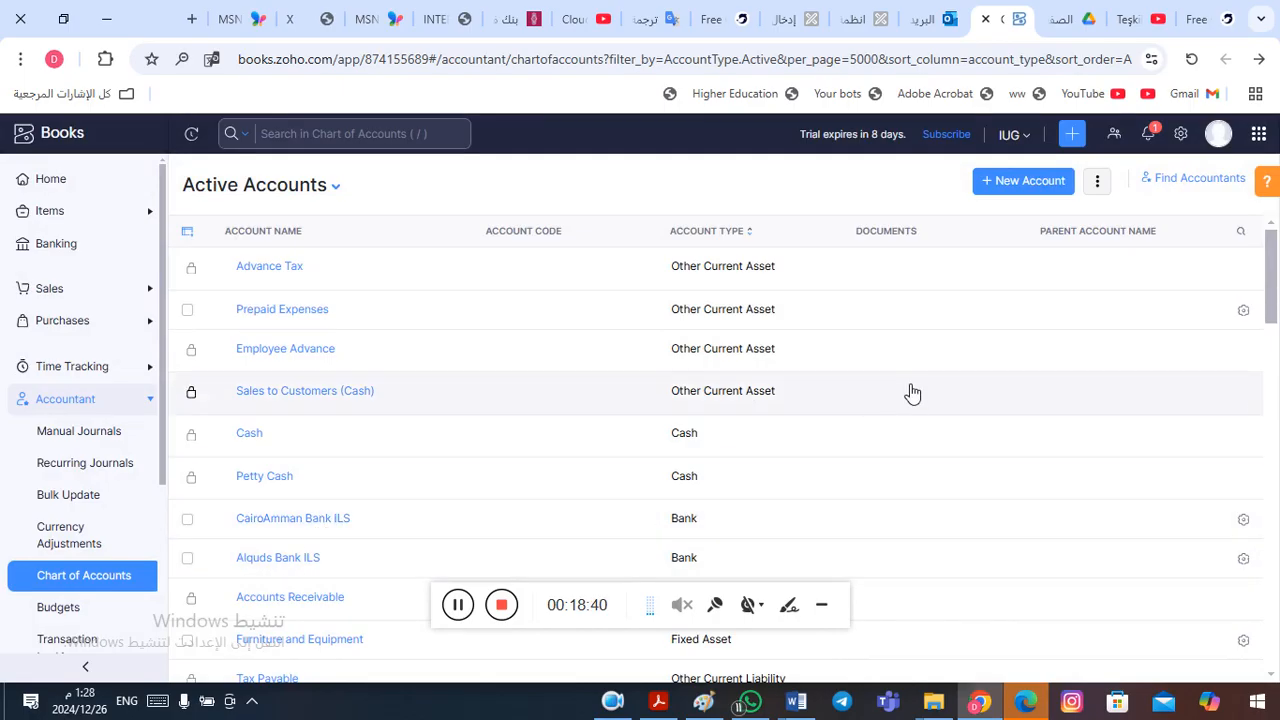
- Review the Accounts Receivable and Inventory entries with their breakdowns in the Word financial position table, and return to Zoho Books
{"action": "key", "text": "alt+Tab"}
{"action": "key", "text": "alt+Tab"}
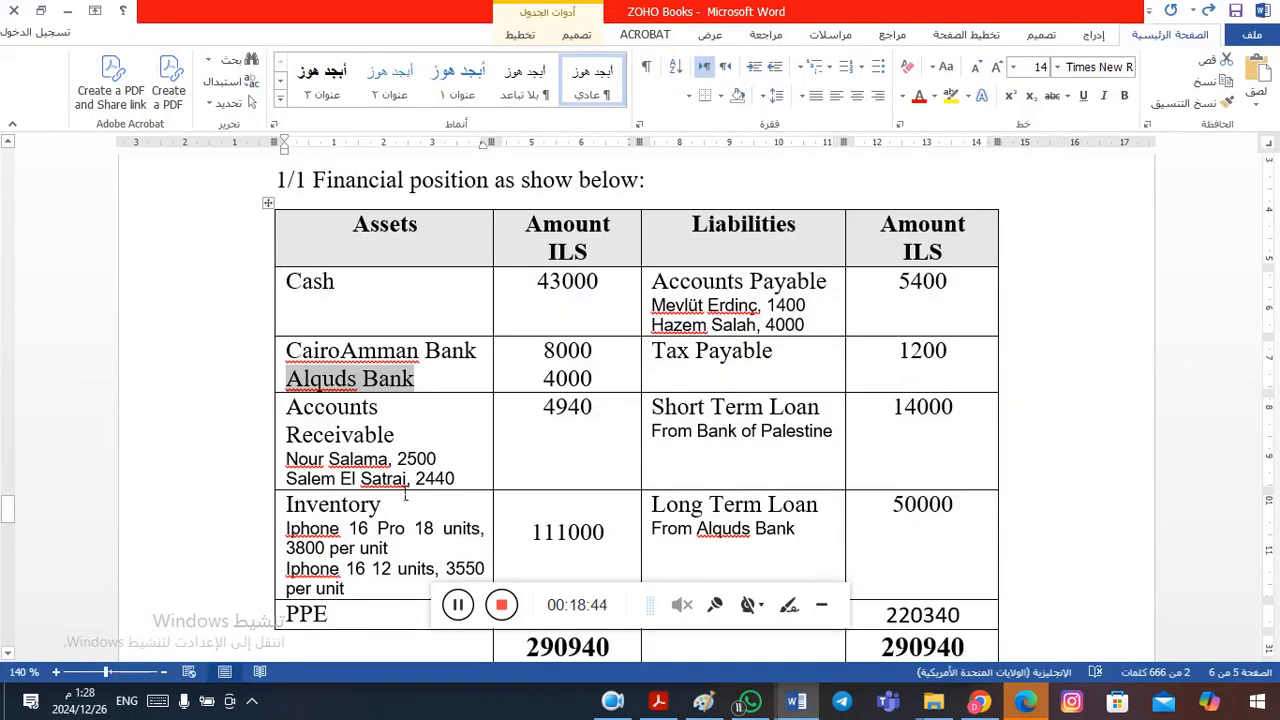
{"action": "left_click", "coordinate": [337, 441]}
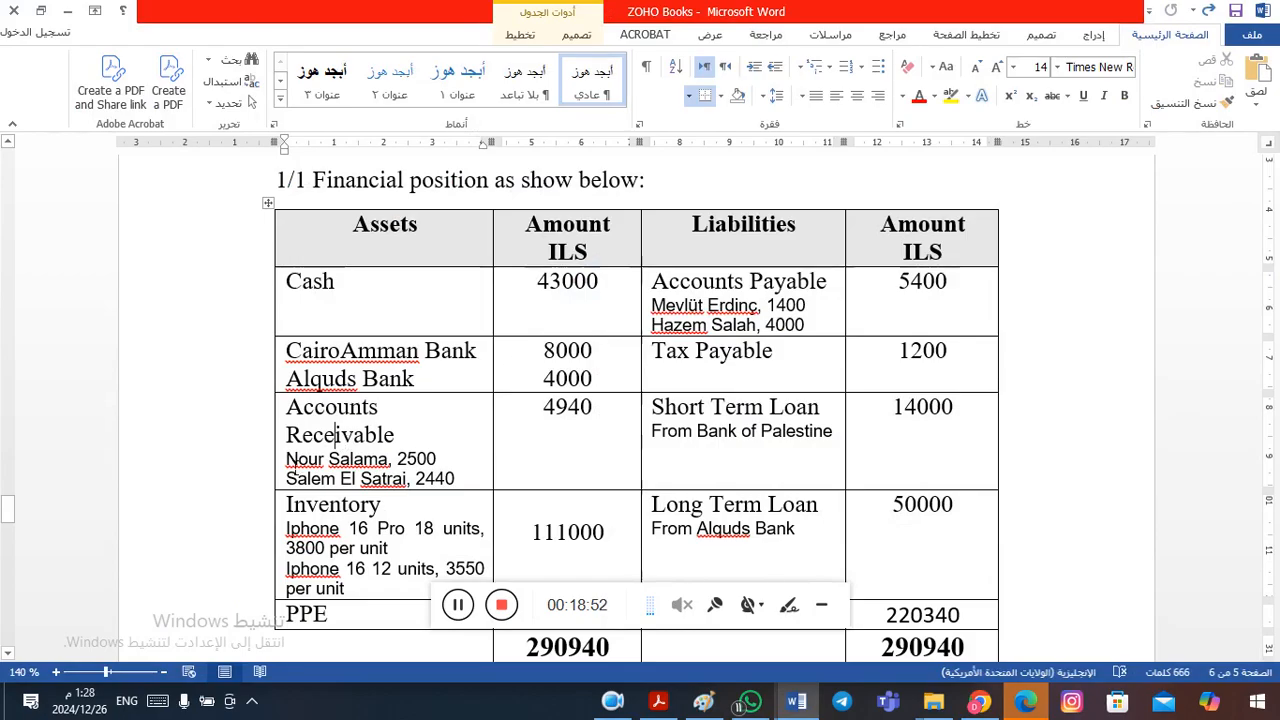
{"action": "left_click_drag", "start_coordinate": [287, 466], "coordinate": [457, 480]}
{"action": "left_click", "coordinate": [395, 481]}
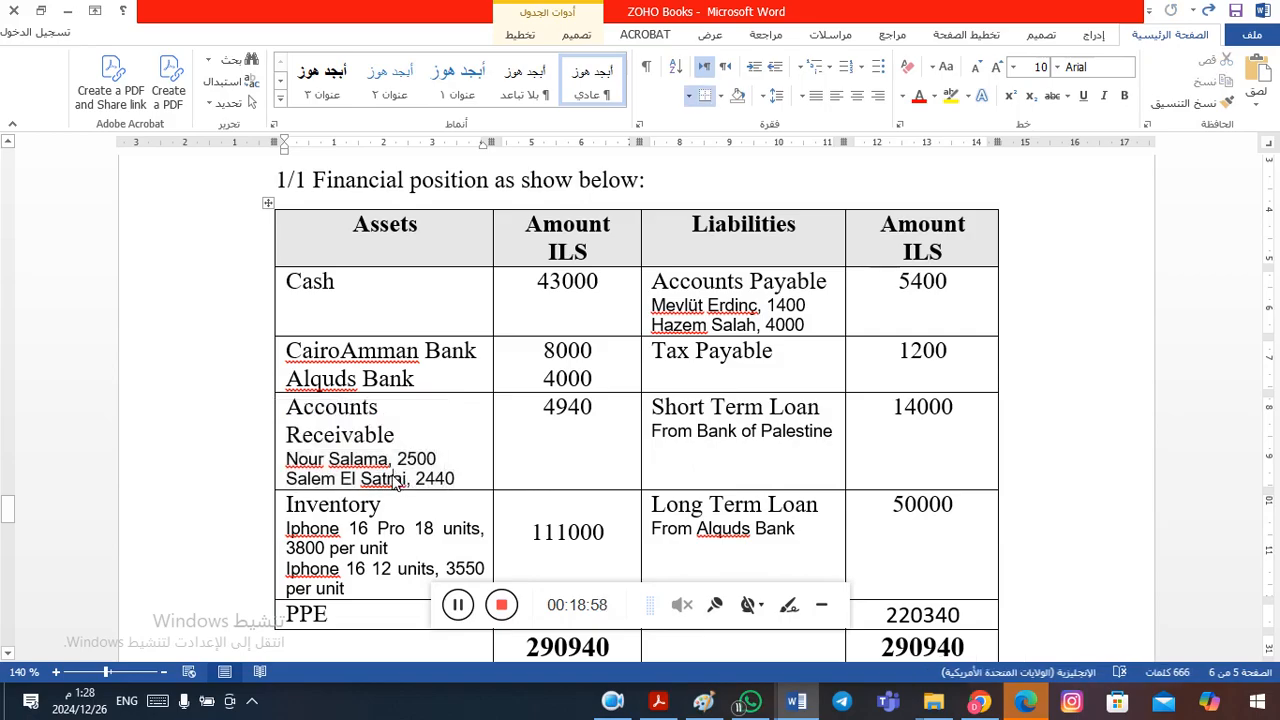
{"action": "left_click", "coordinate": [331, 505]}
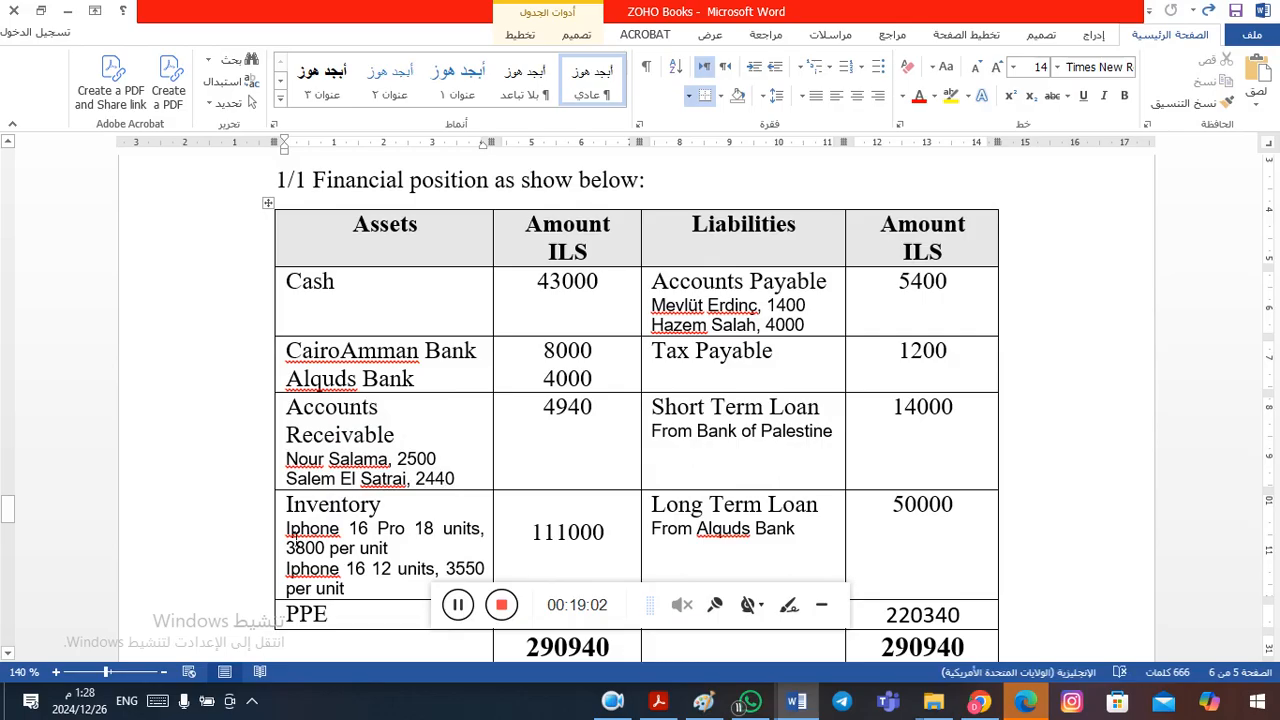
{"action": "left_click_drag", "start_coordinate": [287, 528], "coordinate": [372, 592]}
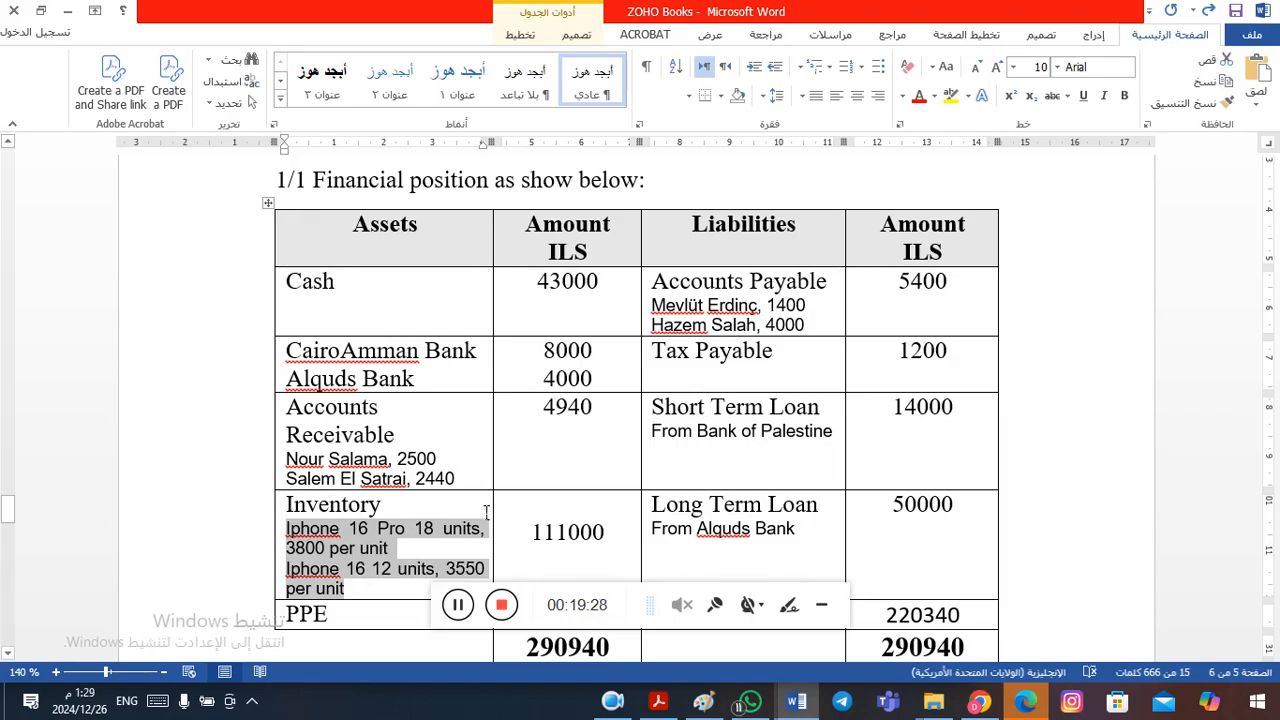
{"action": "key", "text": "alt+Tab"}
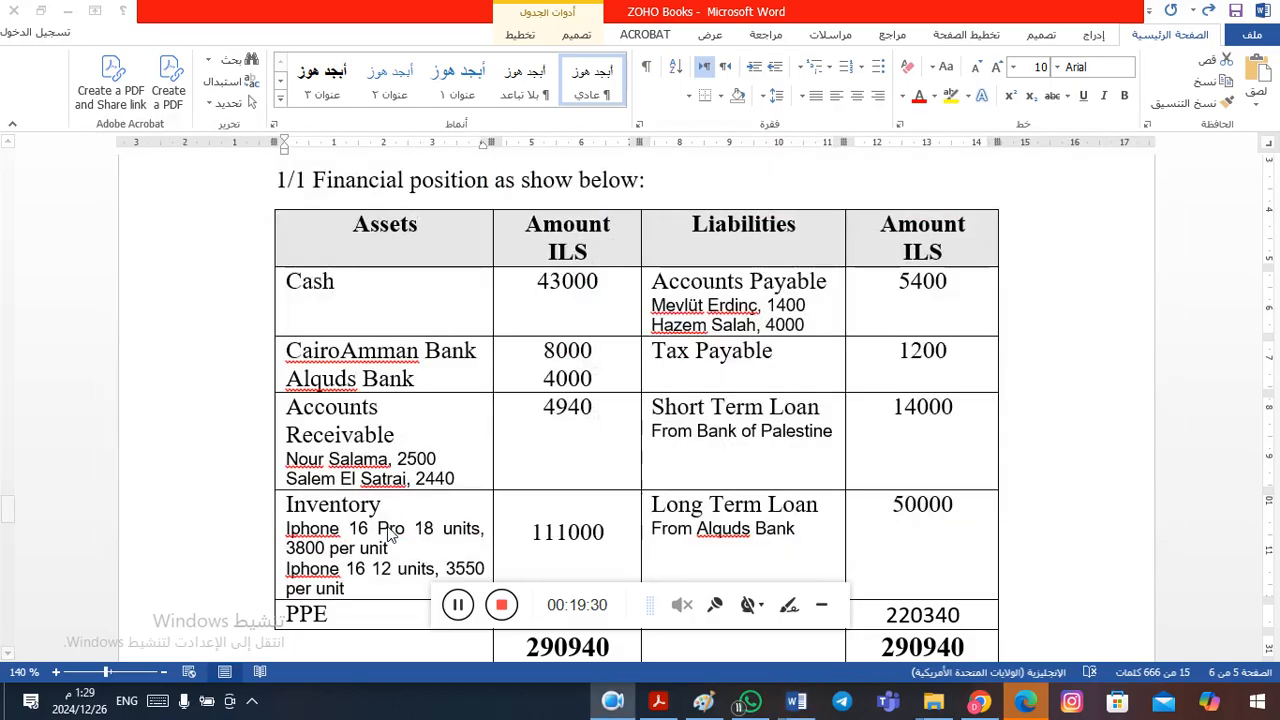
{"action": "key", "text": "alt+Tab"}
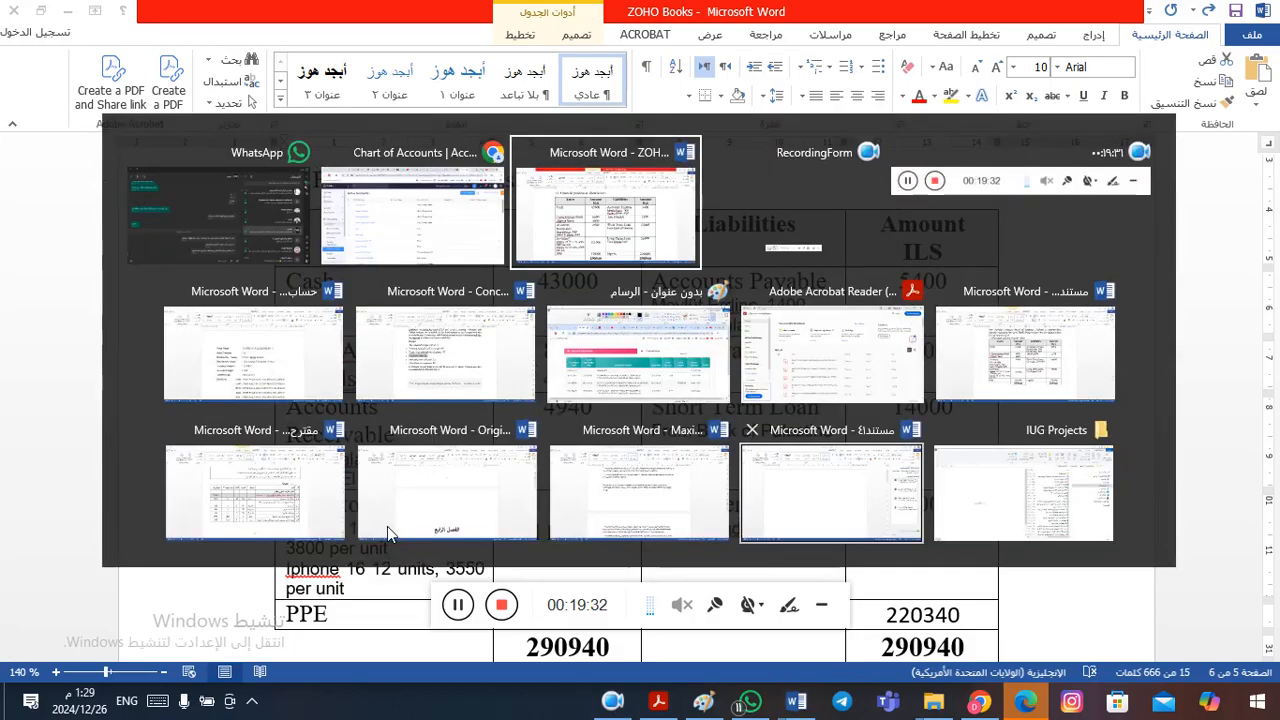
{"action": "key", "text": "alt+shift+Tab"}
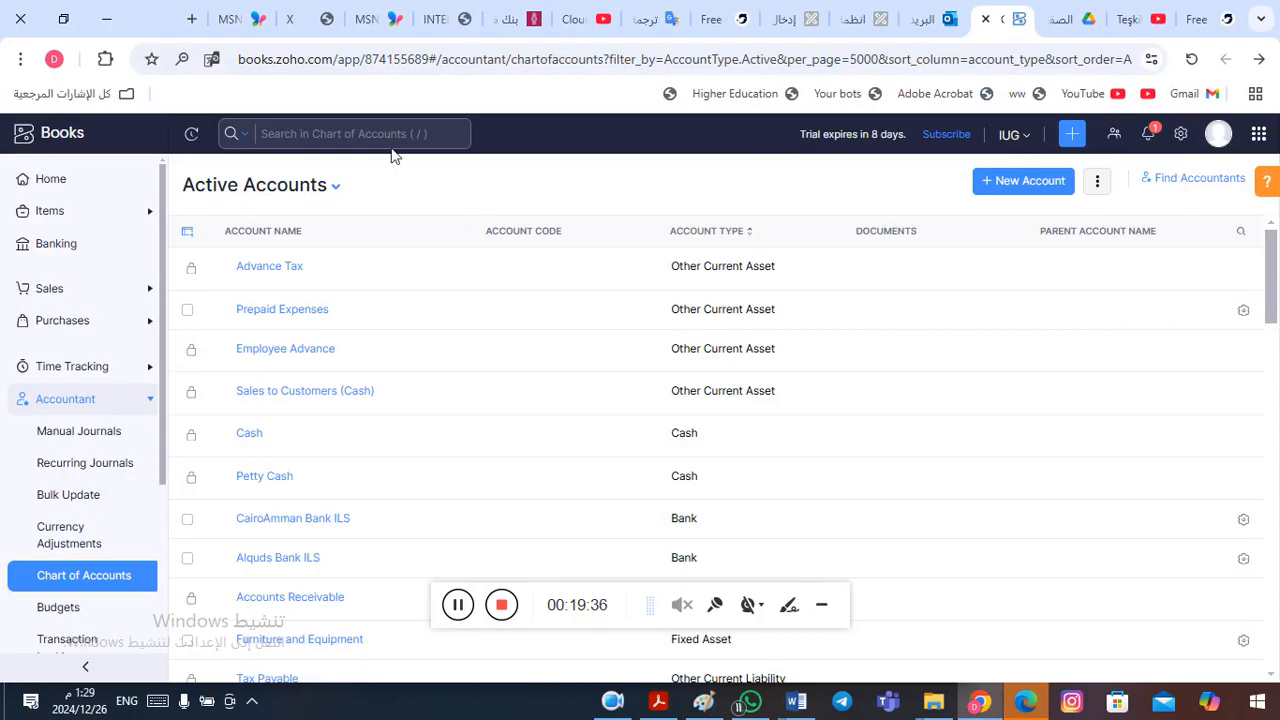
{"action": "left_click", "coordinate": [302, 144]}
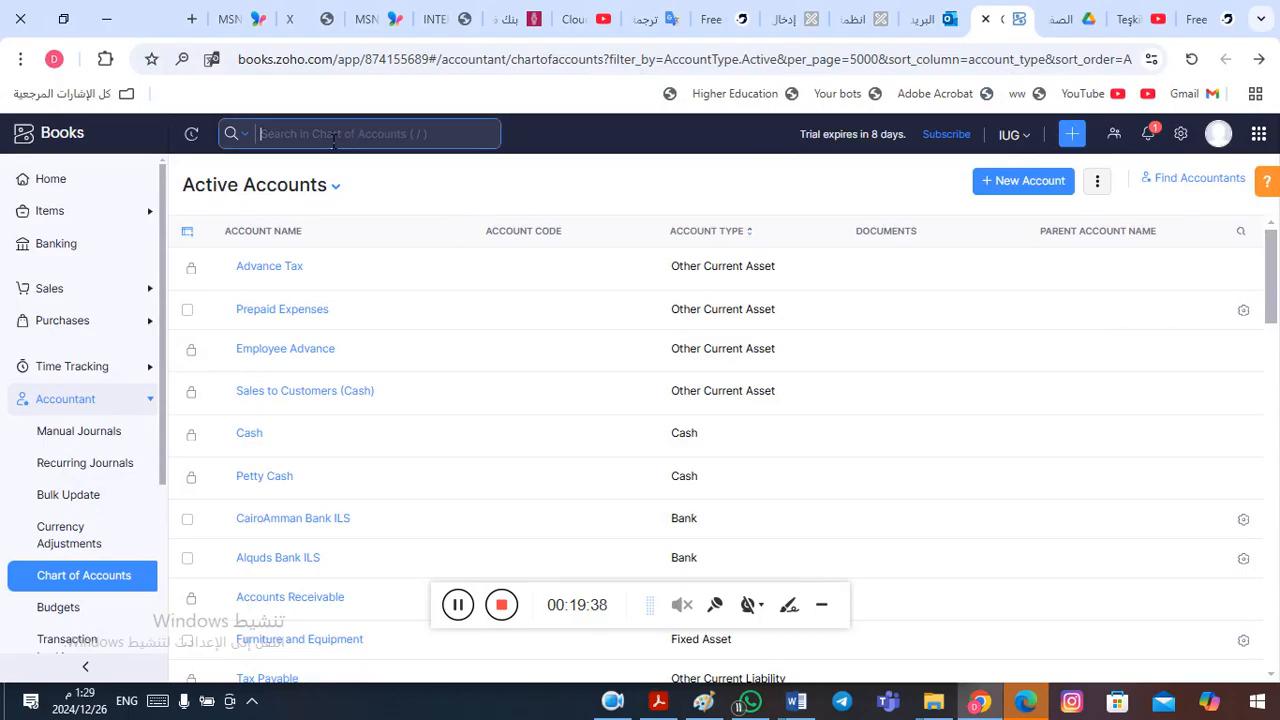
{"action": "type", "text": "PPe"}
{"action": "key", "text": "BackSpace"}
{"action": "key", "text": "BackSpace"}
{"action": "key", "text": "BackSpace"}
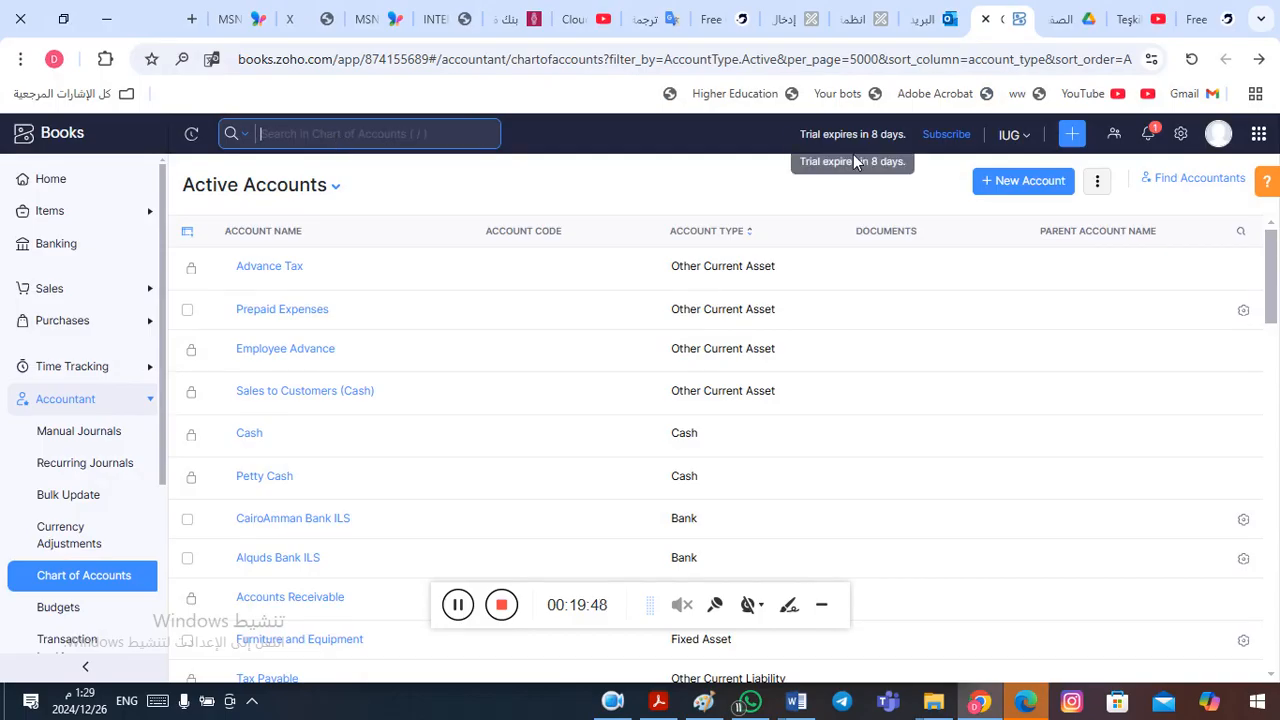
- Start a new account, set its account type to Fixed Asset, and name it "PPE"
{"action": "left_click_drag", "start_coordinate": [1273, 297], "coordinate": [1262, 352]}
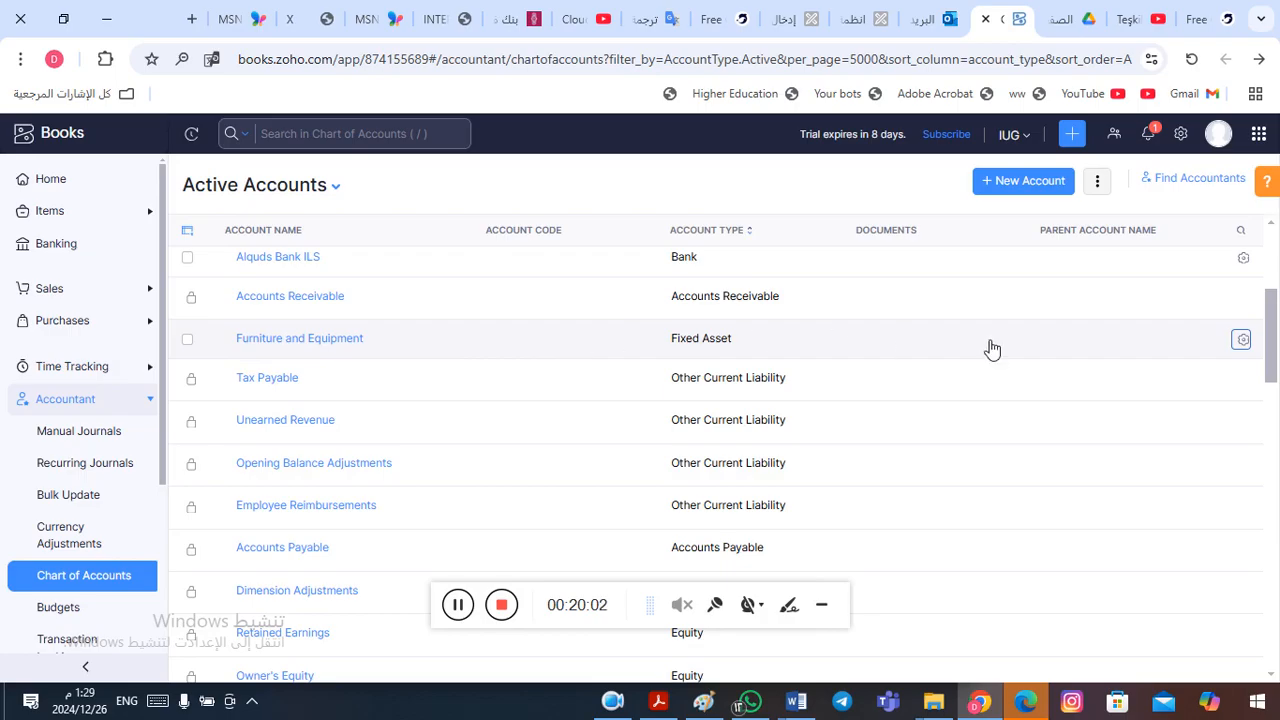
{"action": "left_click", "coordinate": [1028, 182]}
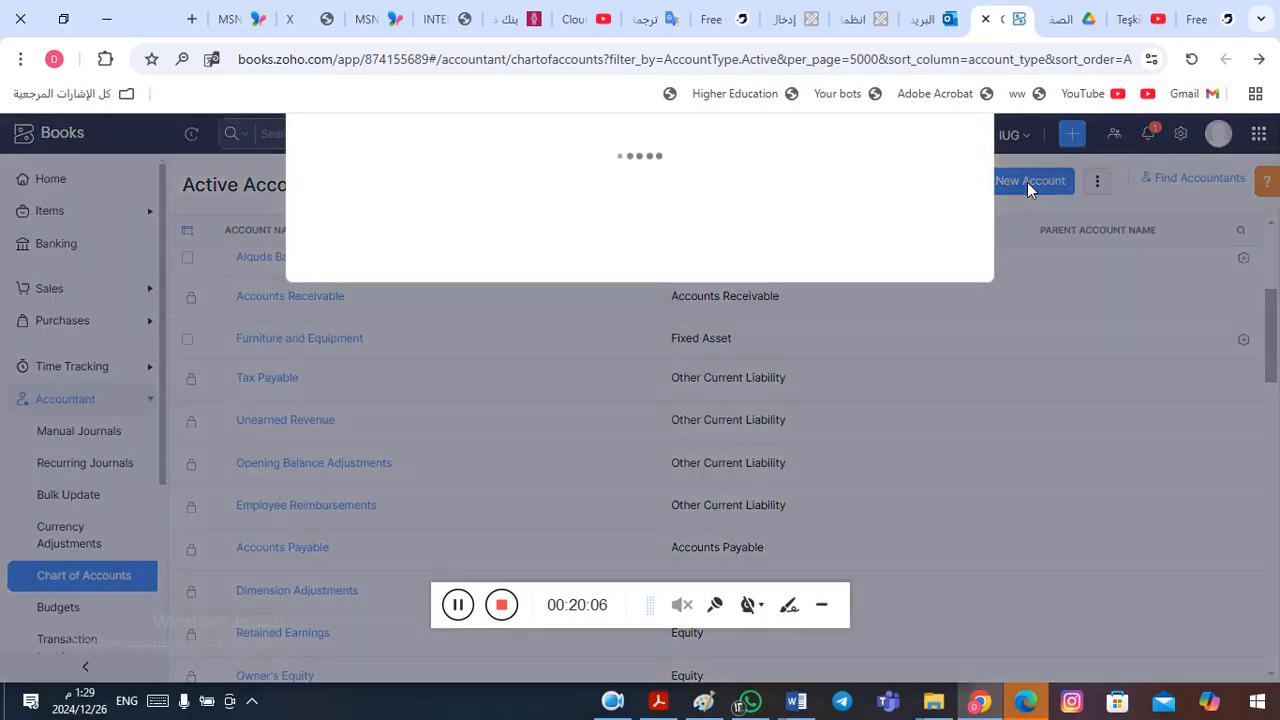
{"action": "left_click", "coordinate": [571, 191]}
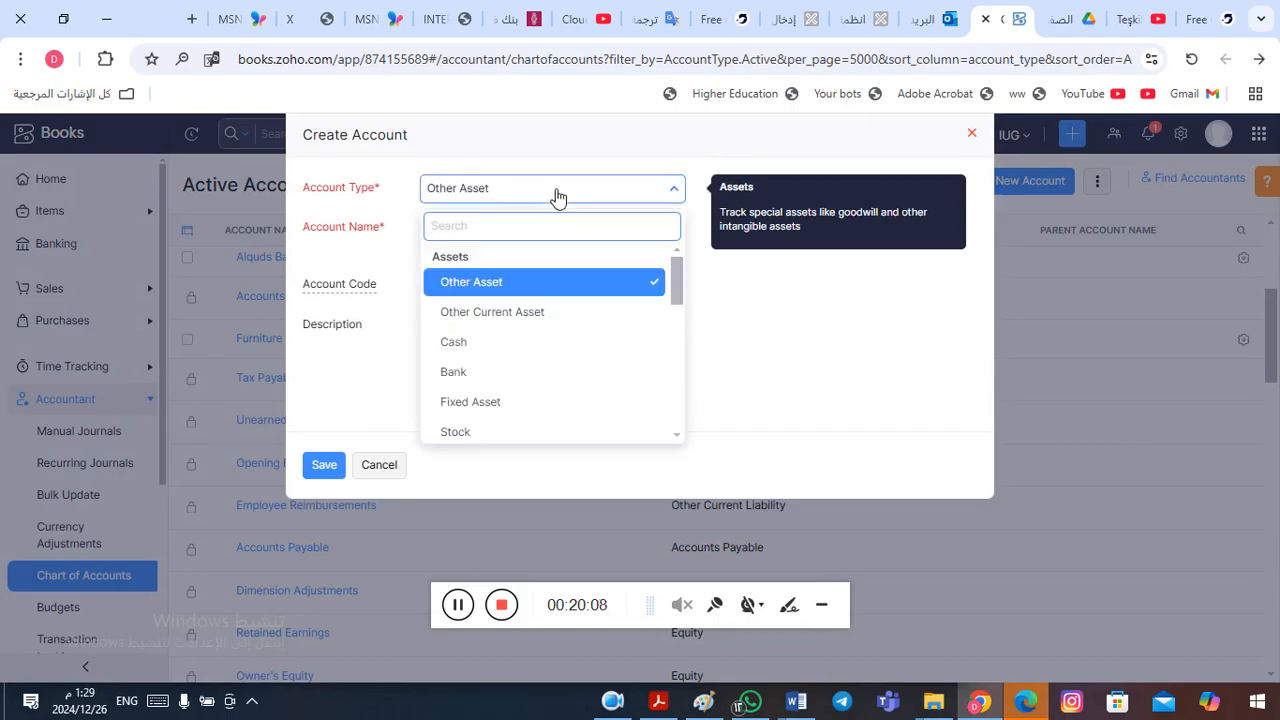
{"action": "left_click", "coordinate": [508, 405]}
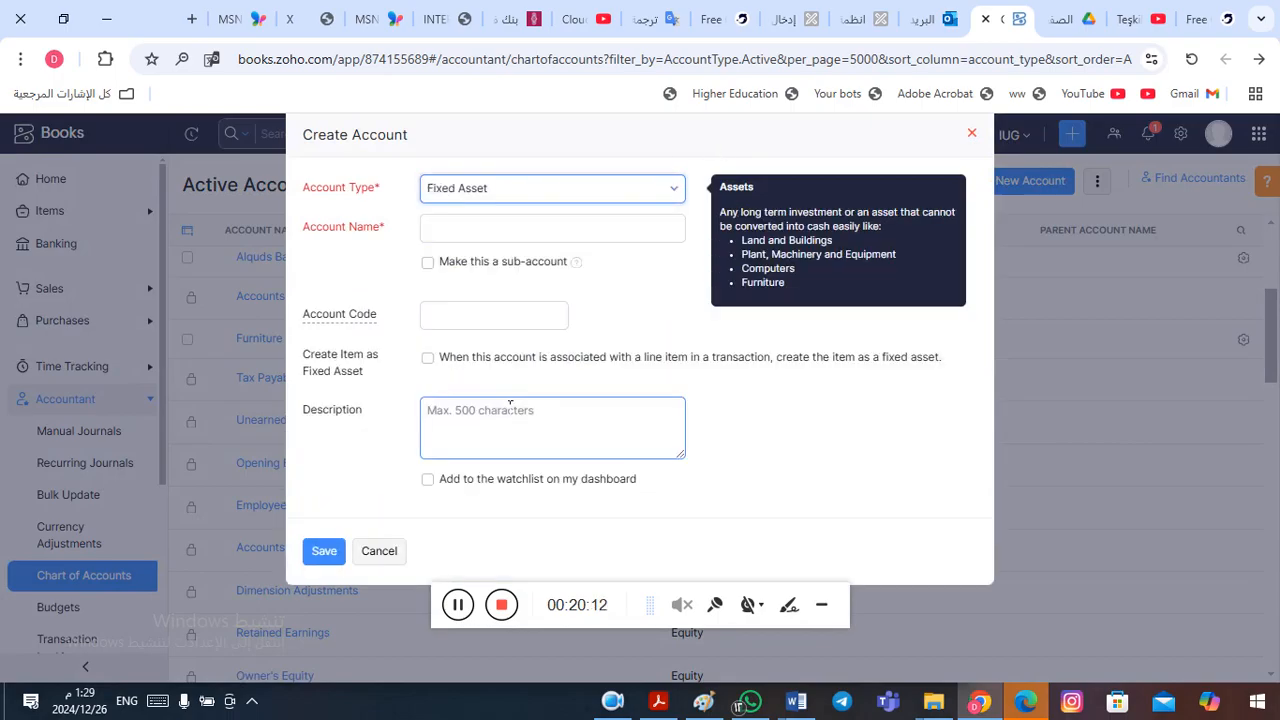
{"action": "left_click", "coordinate": [473, 234]}
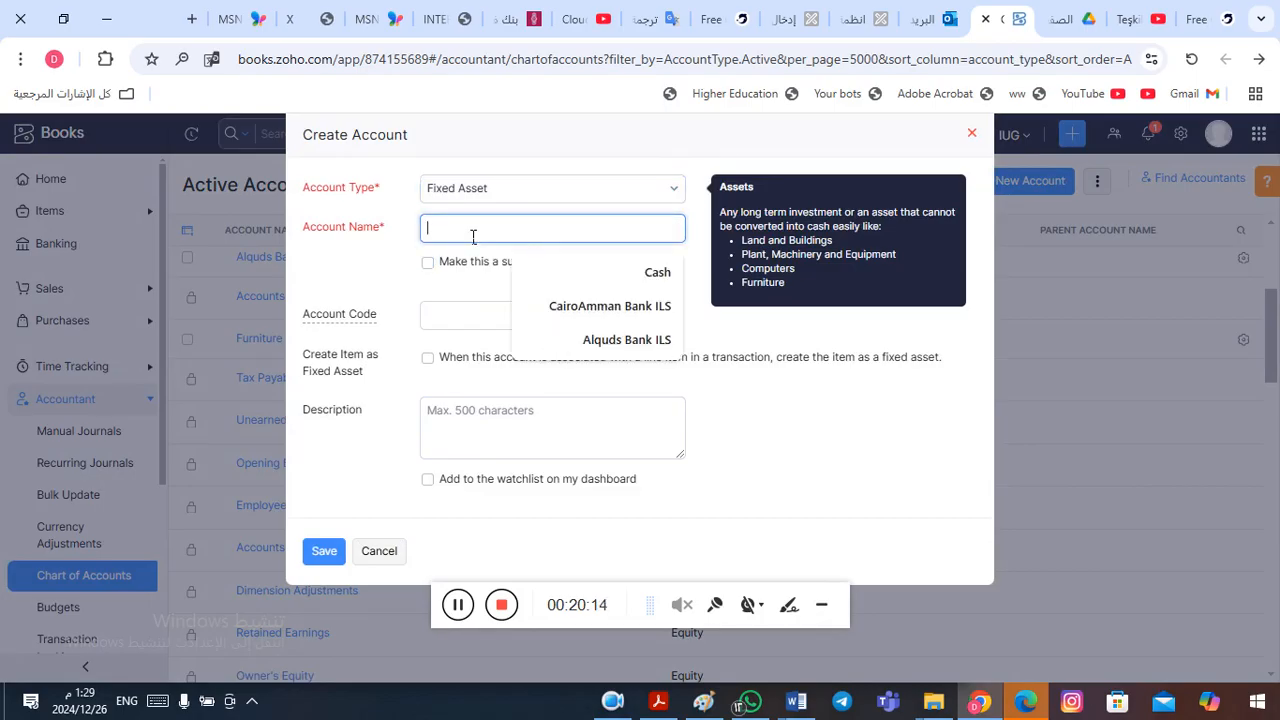
{"action": "type", "text": "PPE"}
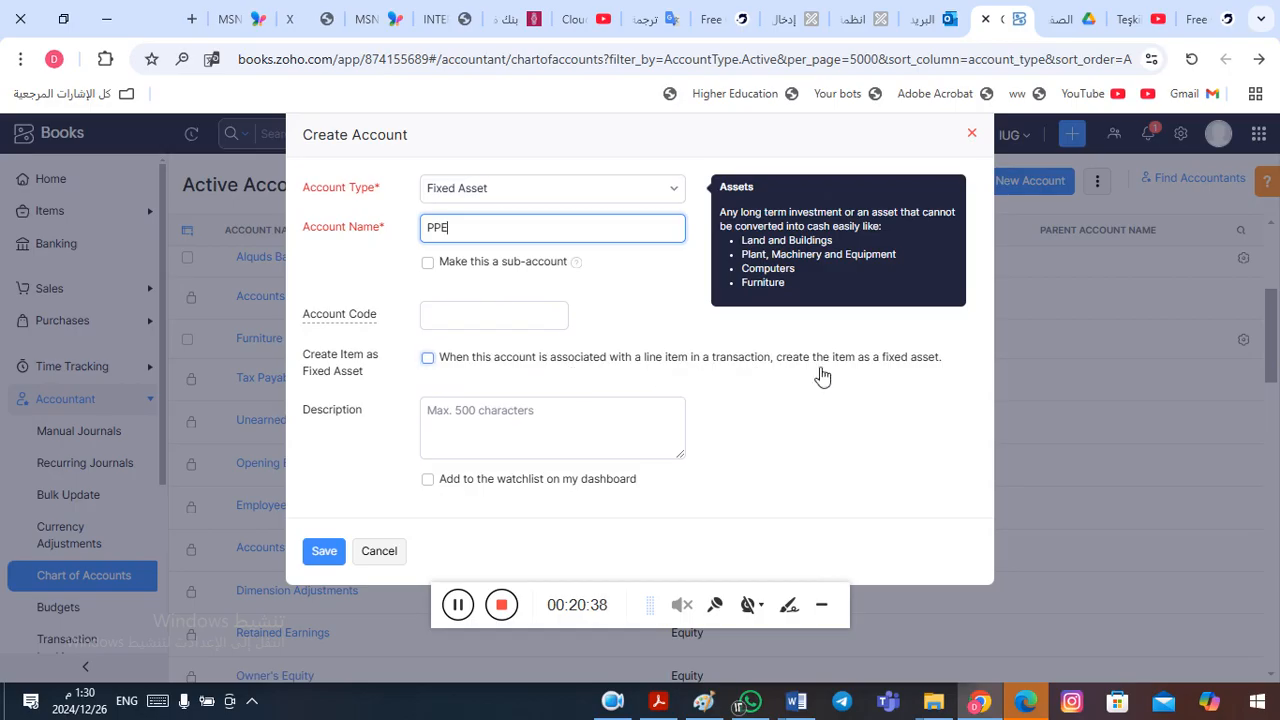
{"action": "left_click", "coordinate": [428, 358]}
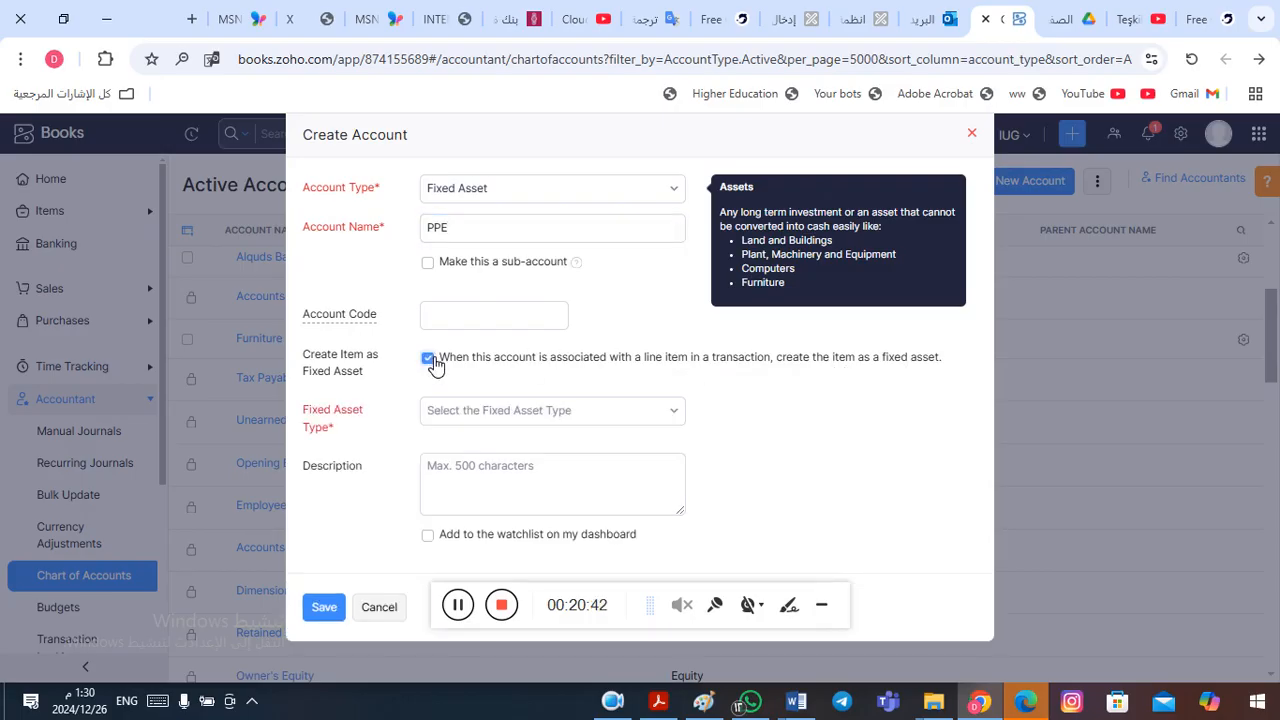
{"action": "left_click", "coordinate": [618, 413]}
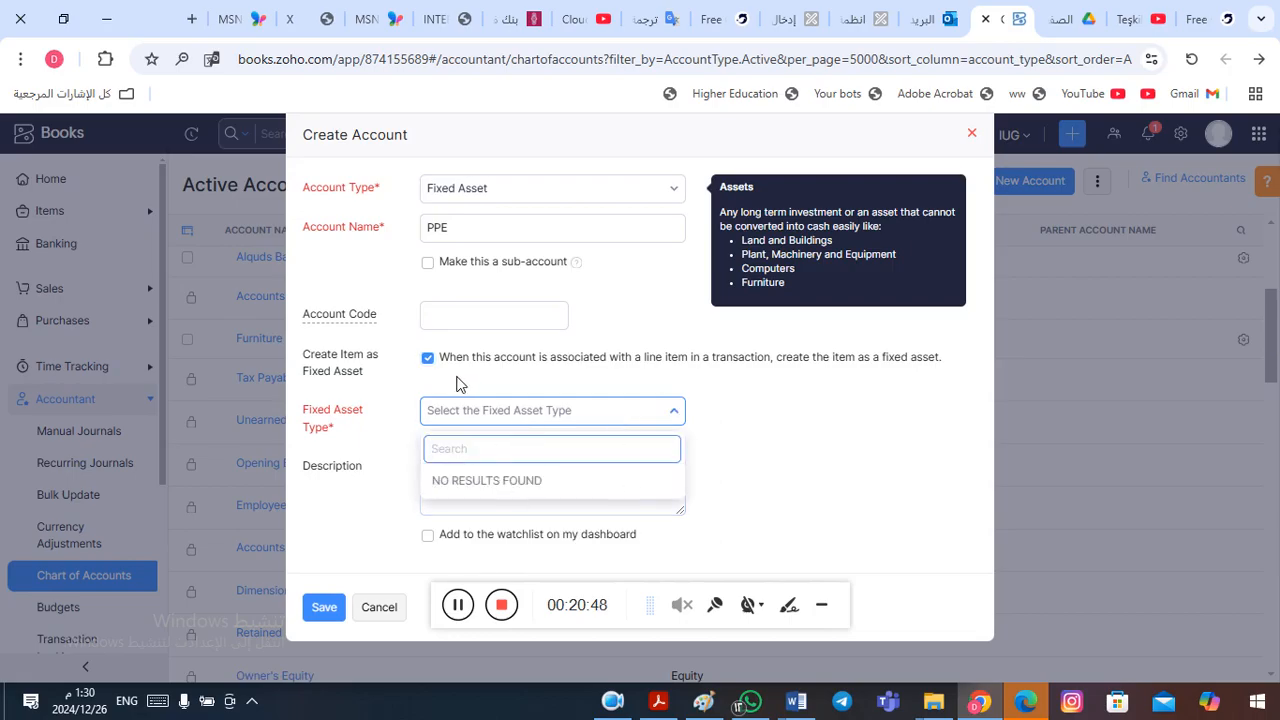
{"action": "left_click", "coordinate": [429, 358]}
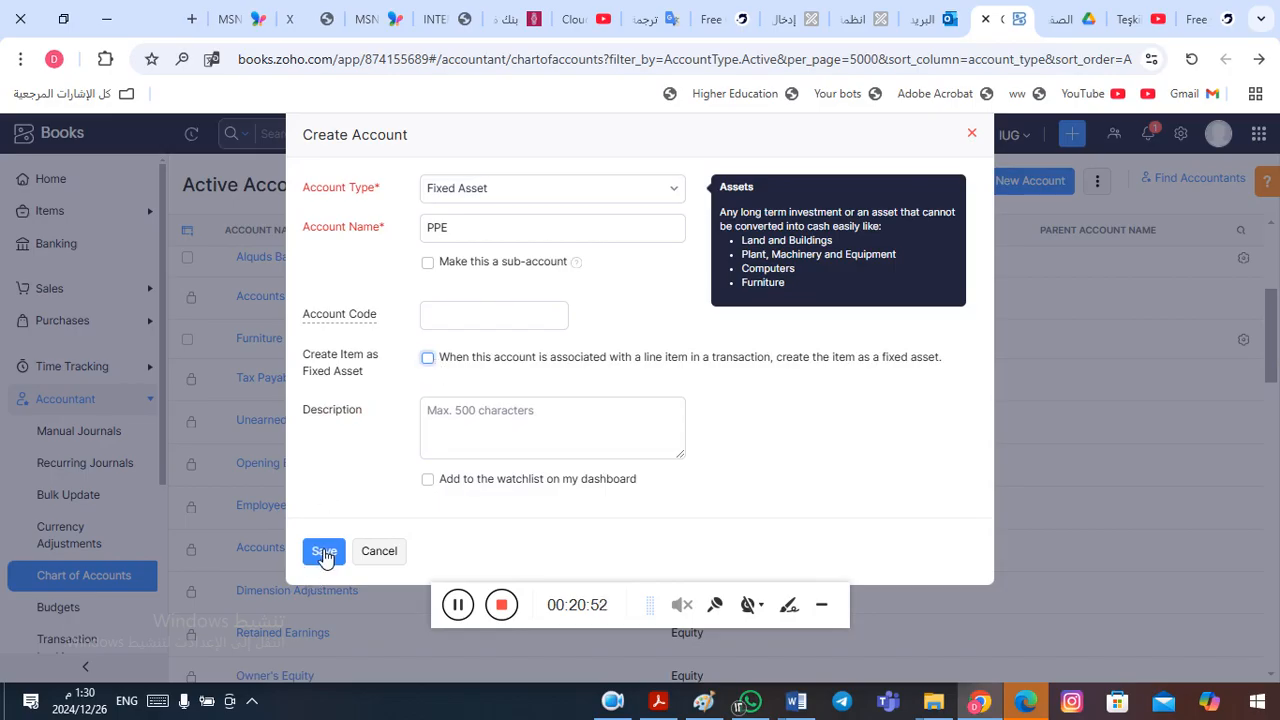
- Save the PPE fixed asset account
{"action": "left_click", "coordinate": [324, 552]}
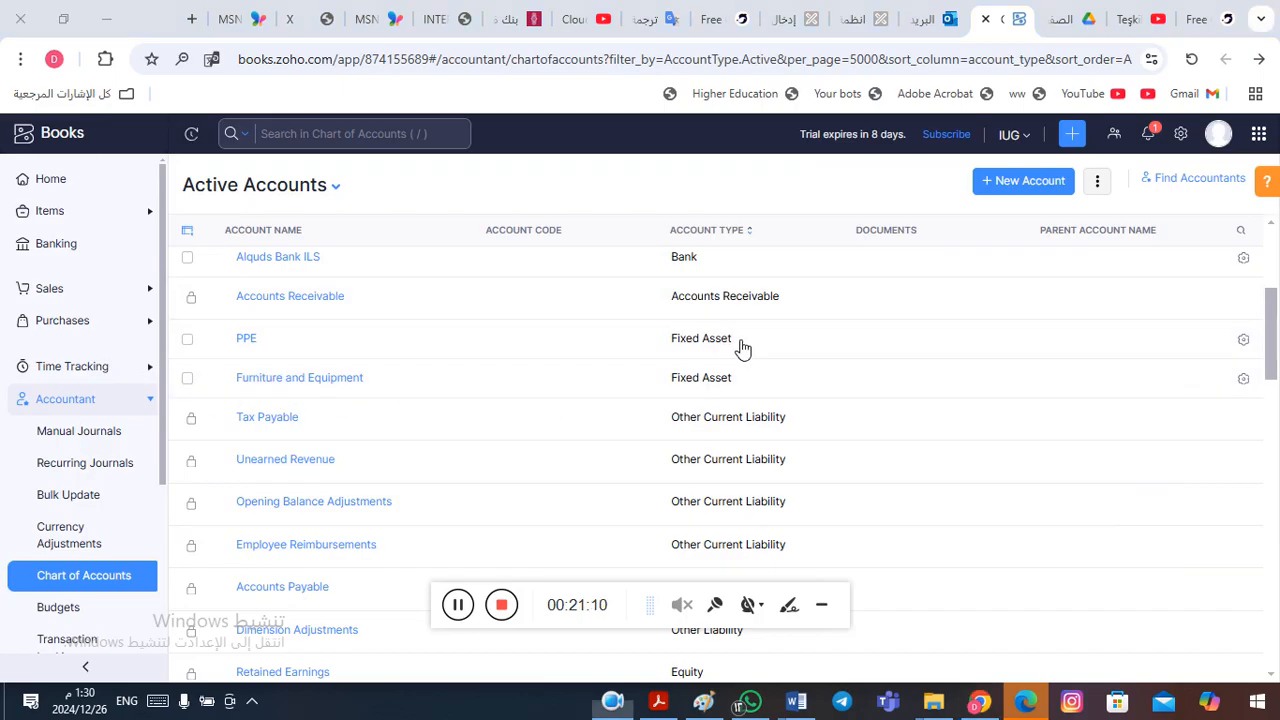
- Review the Accounts Payable and Tax Payable entries on the liabilities side of the Word financial position table
{"action": "key", "text": "alt+Tab"}
{"action": "key", "text": "alt+shift+Tab"}
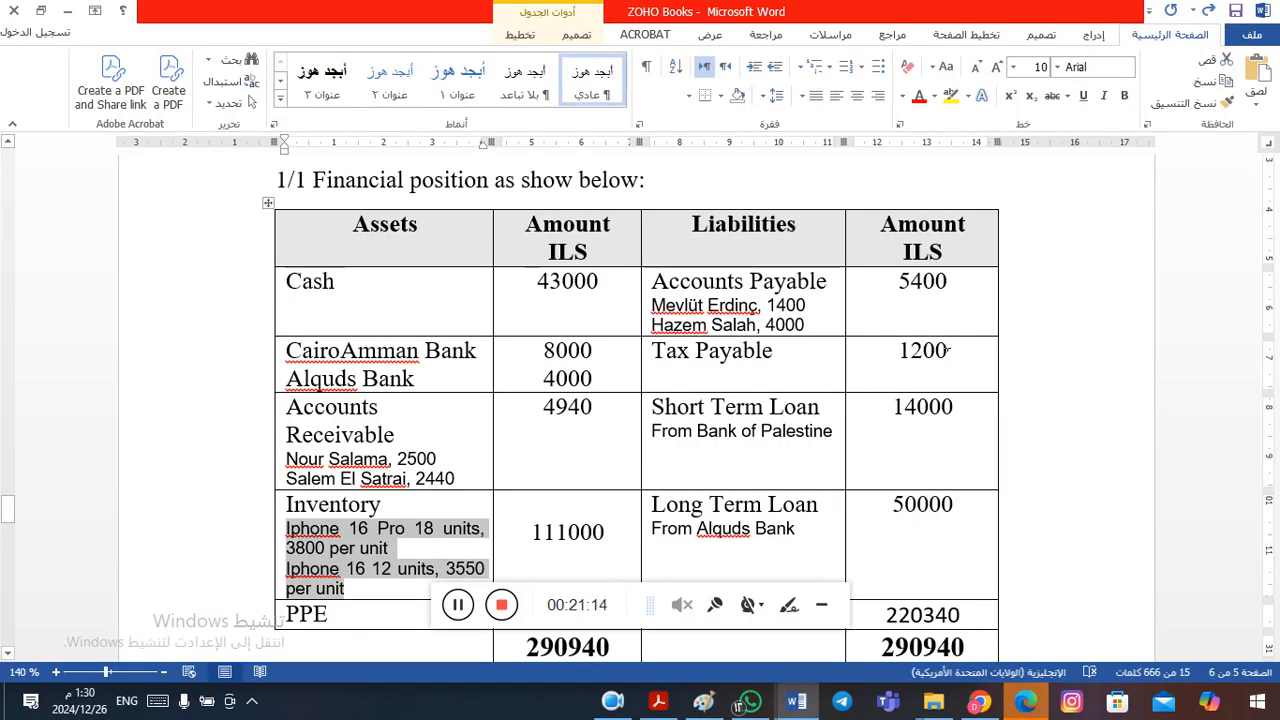
{"action": "left_click", "coordinate": [790, 282]}
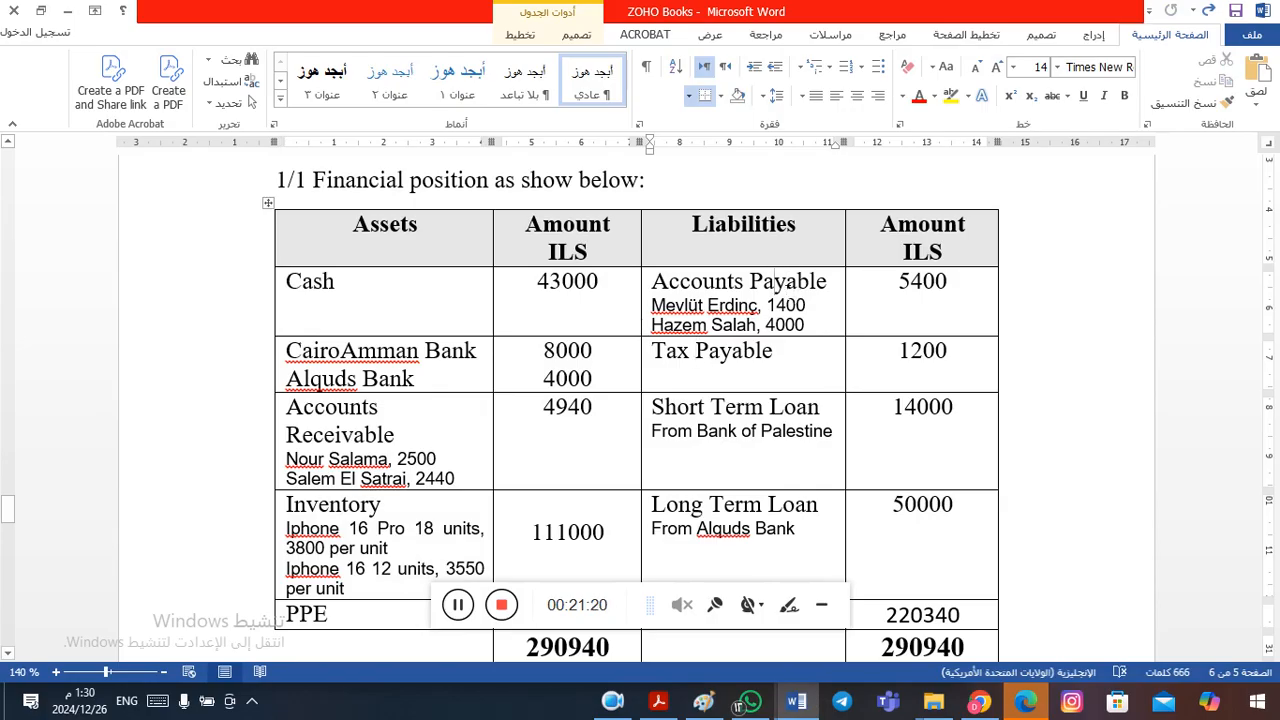
{"action": "left_click", "coordinate": [673, 370]}
- Return to Zoho Books and search the chart of accounts for "tax"
{"action": "key", "text": "alt+Tab"}
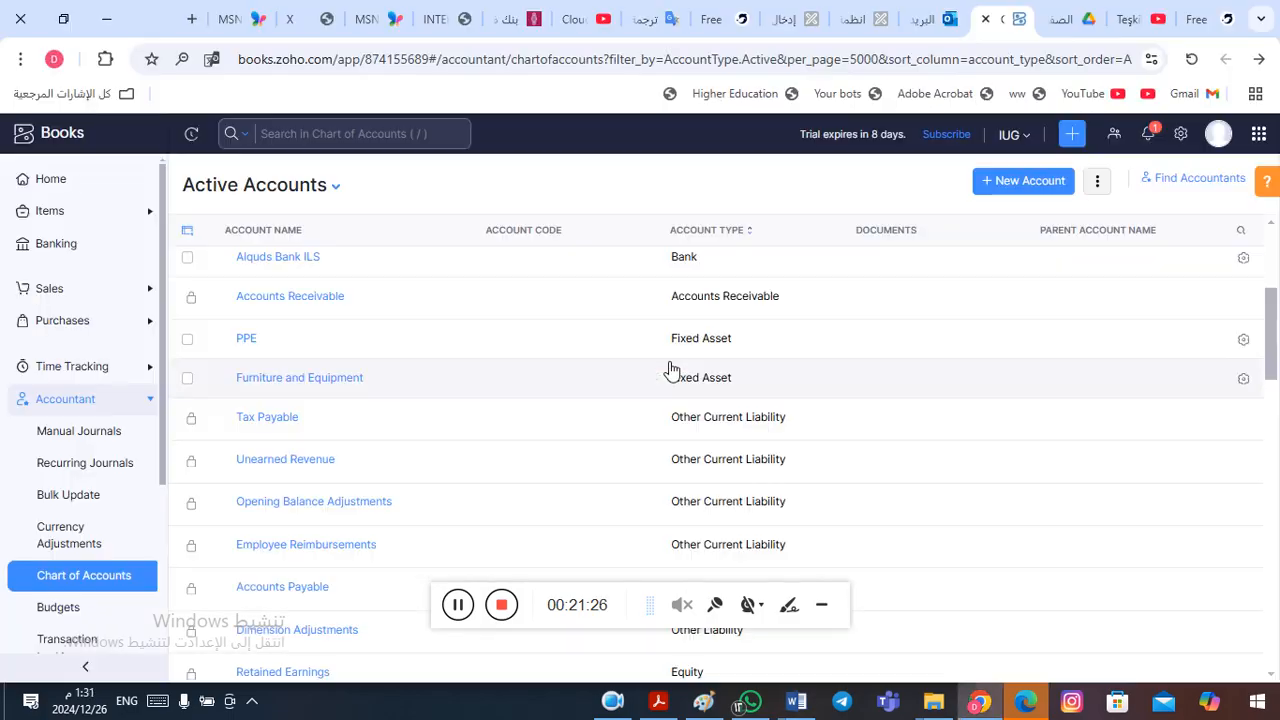
{"action": "left_click", "coordinate": [339, 140]}
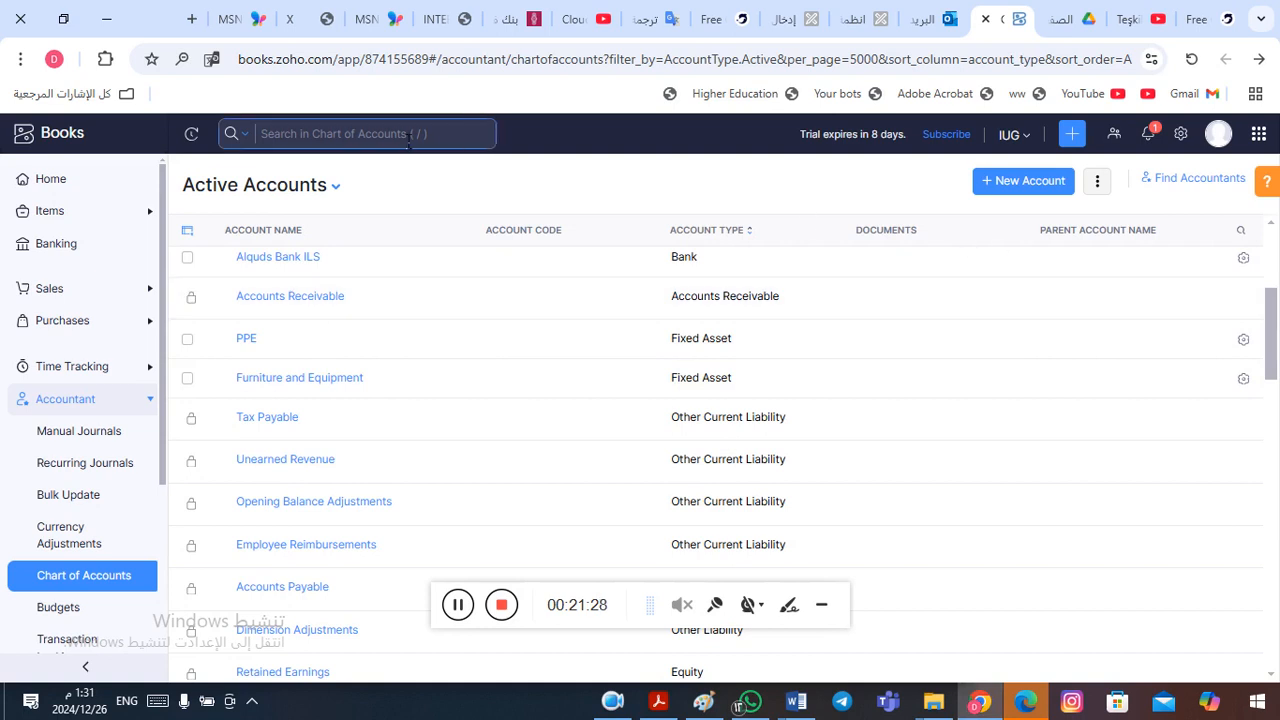
{"action": "type", "text": "tax"}
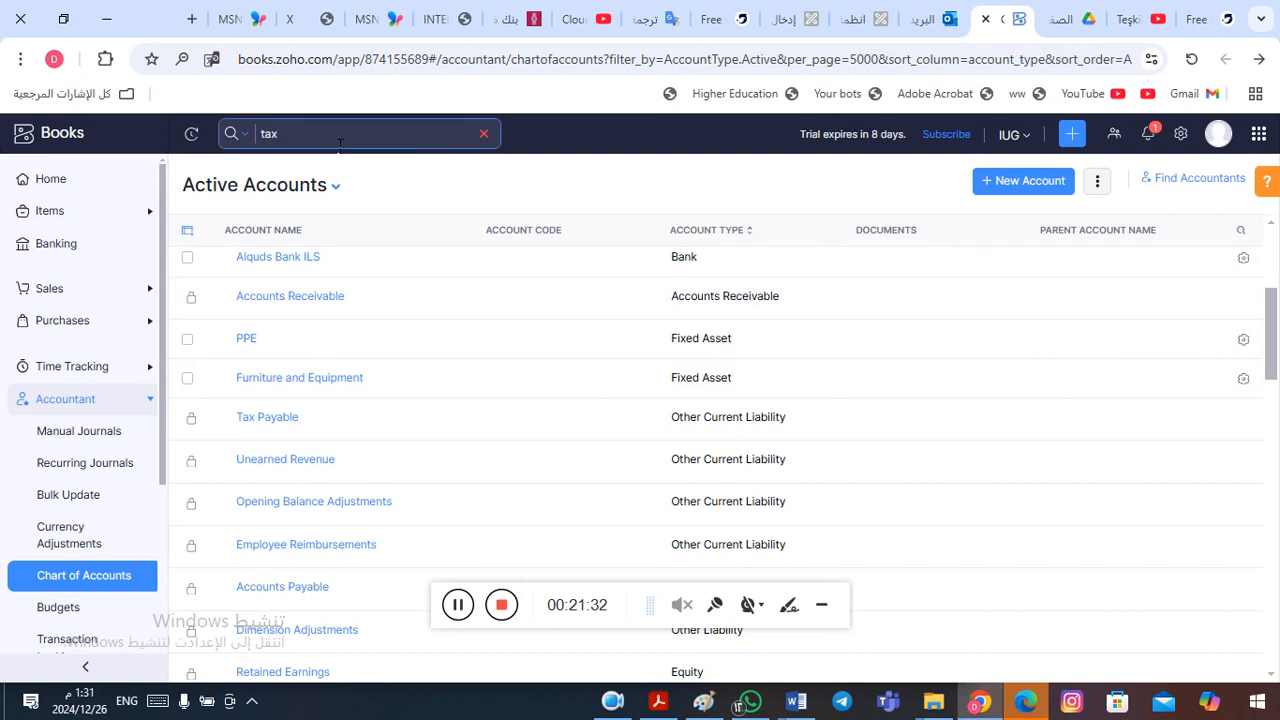
{"action": "key", "text": "Return"}
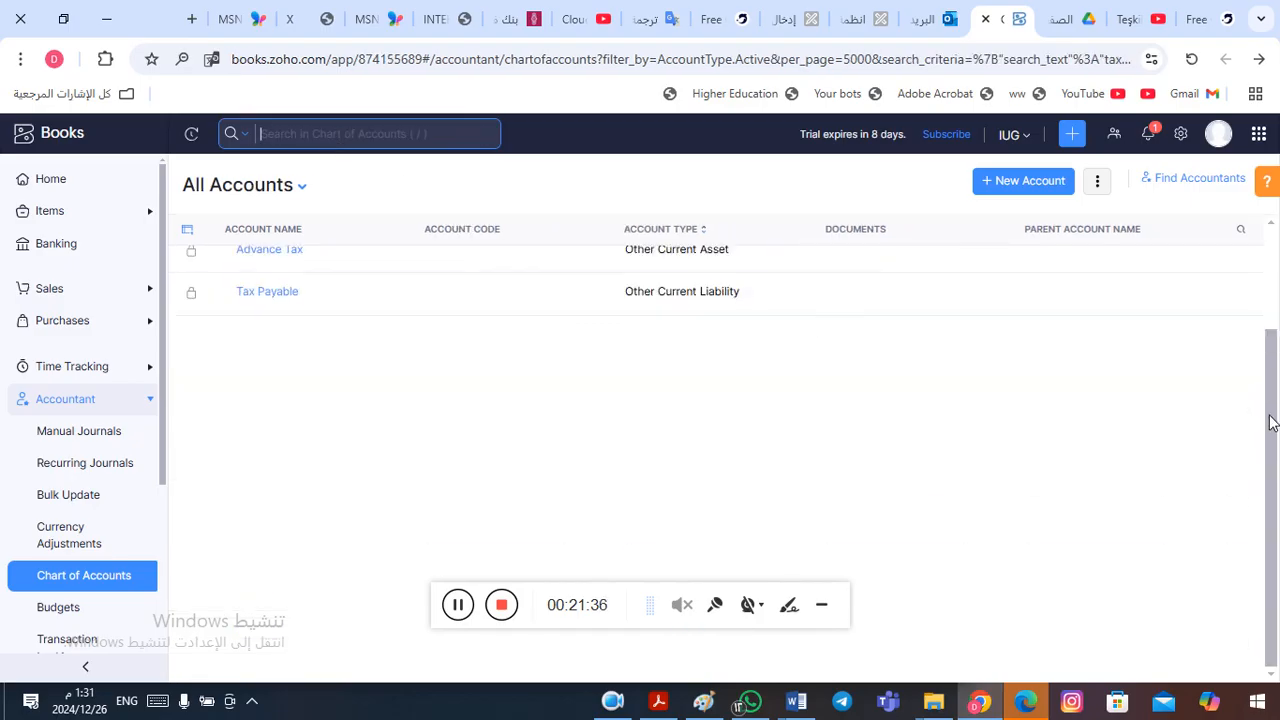
- Restore the full chart of accounts from the tax search and check the Short Term Loan entry in the Word financial position table
{"action": "left_click_drag", "start_coordinate": [1271, 422], "coordinate": [1271, 366]}
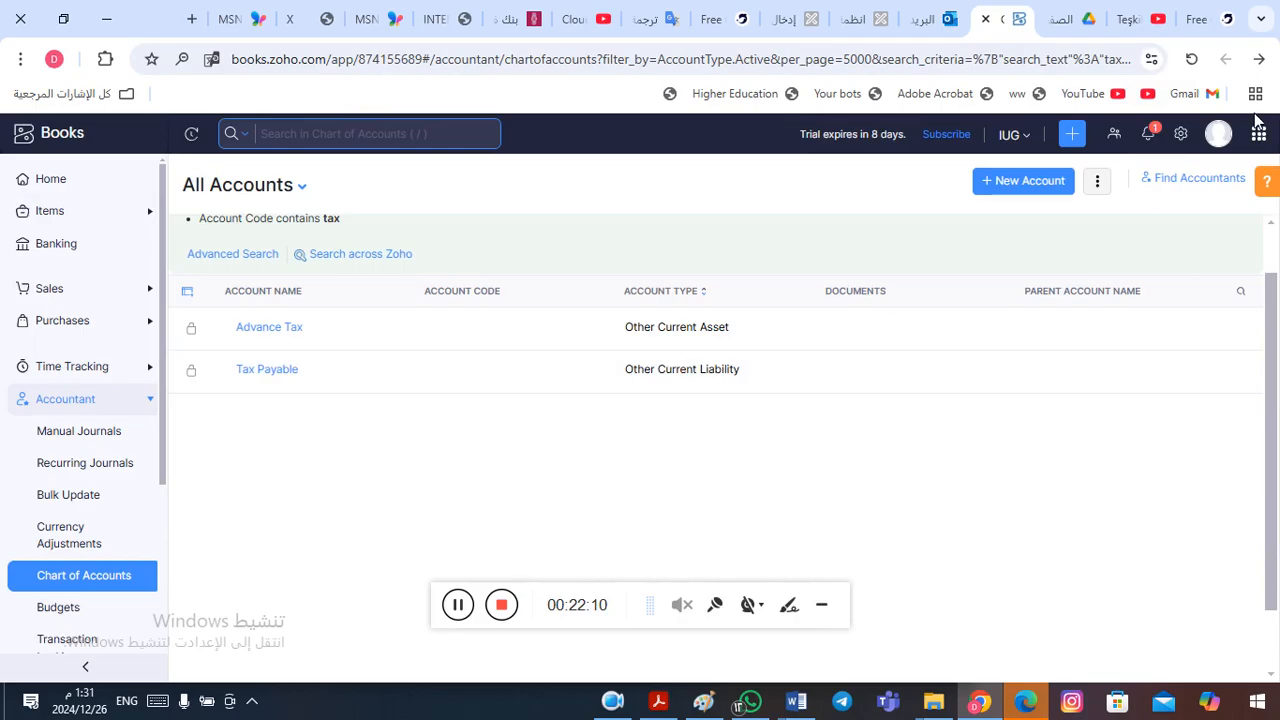
{"action": "left_click", "coordinate": [1259, 61]}
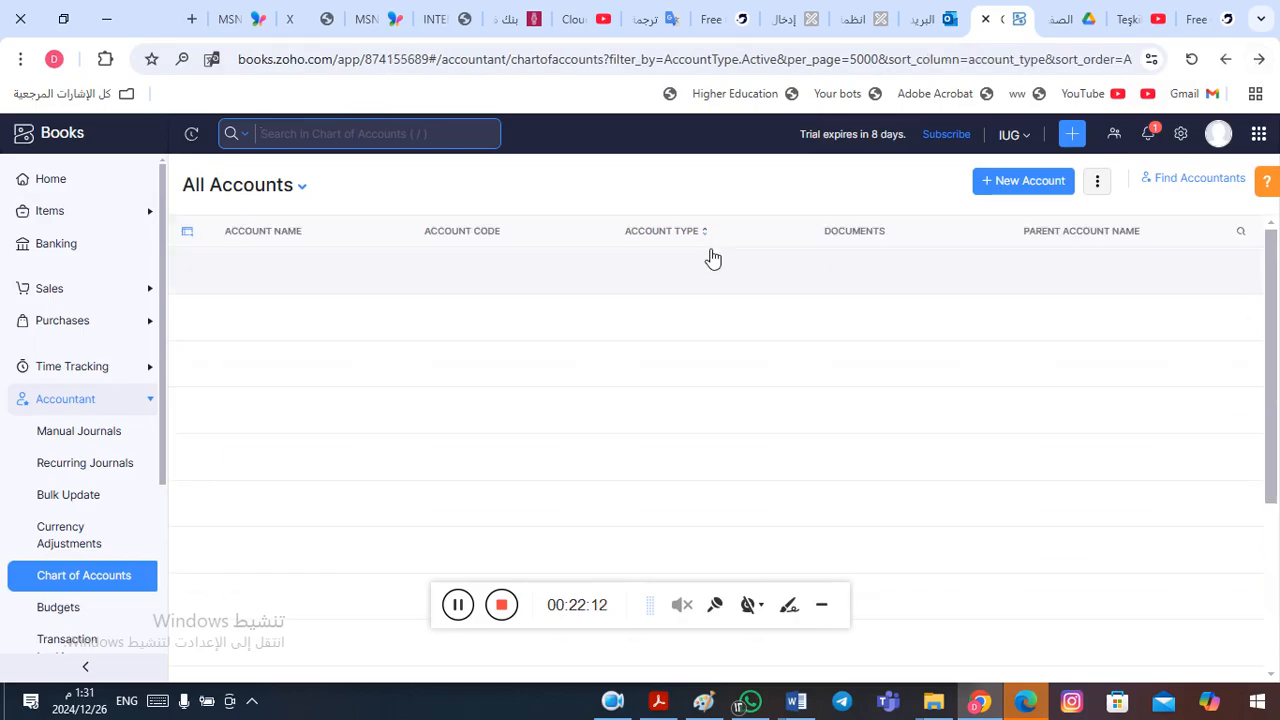
{"action": "key", "text": "alt+Tab"}
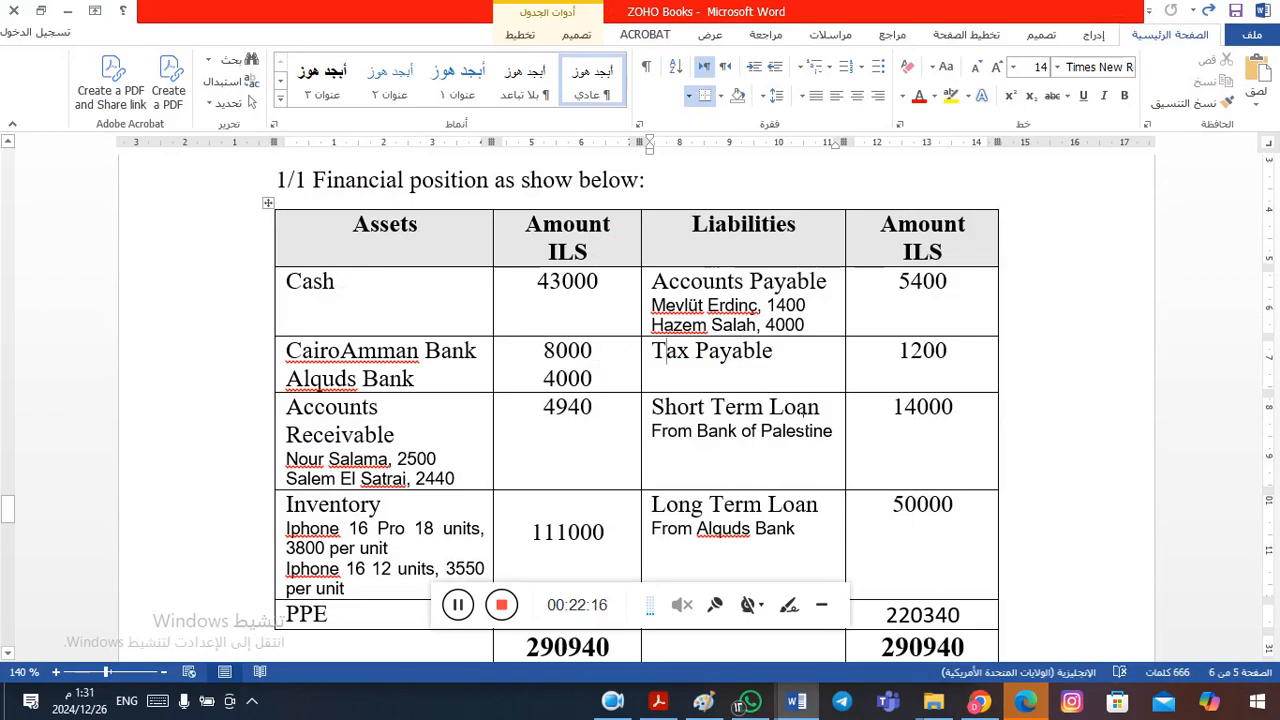
{"action": "key", "text": "alt+Tab"}
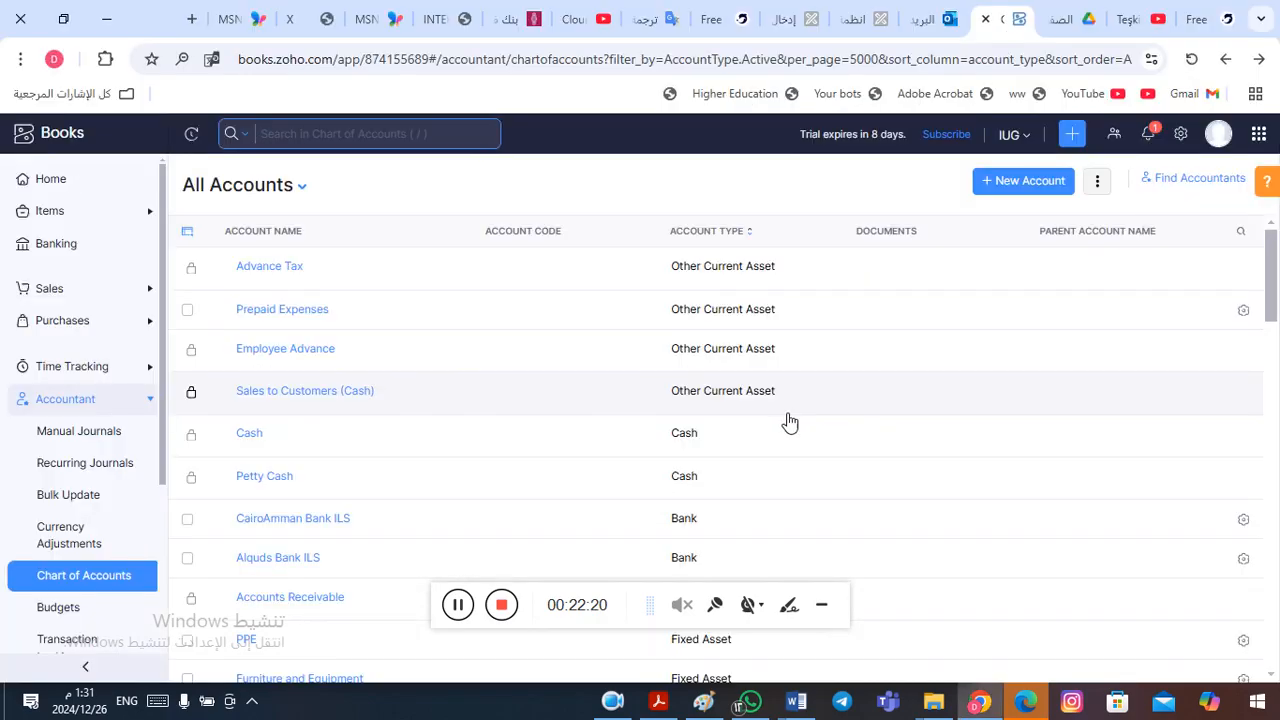
- Search the chart of accounts for "loan" and clear the search criteria
{"action": "type", "text": "("}
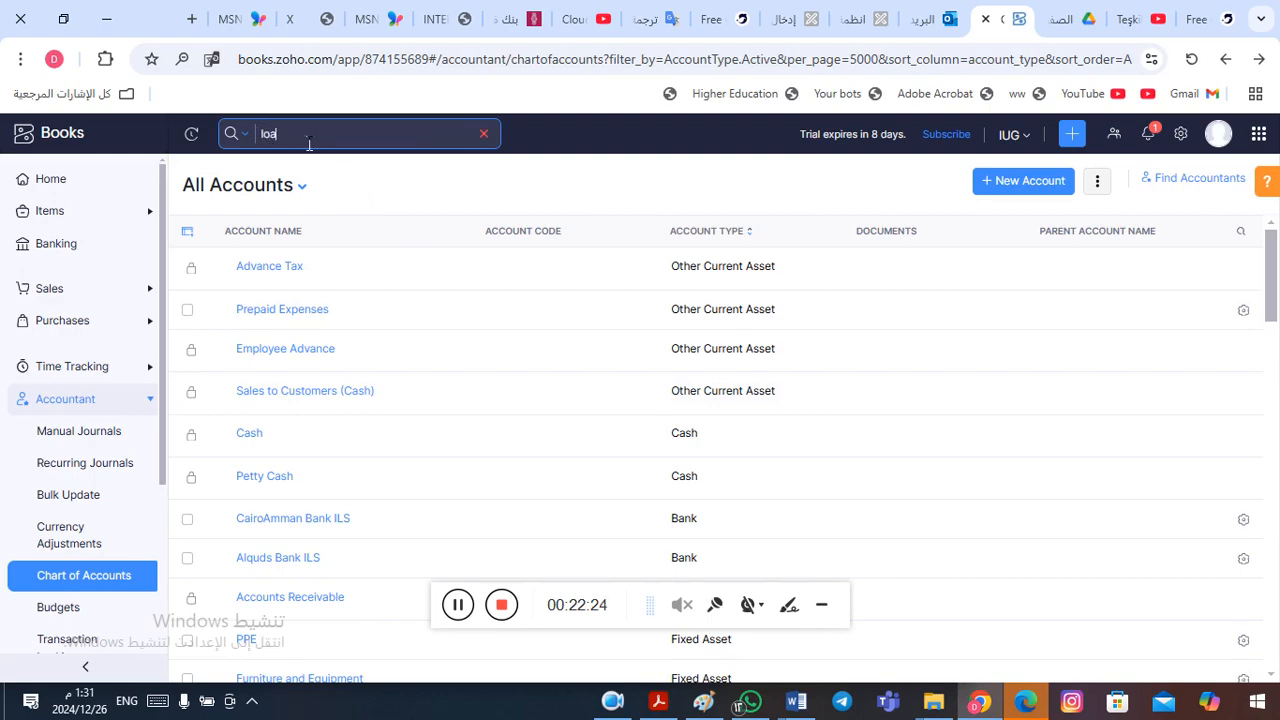
{"action": "key", "text": "Return"}
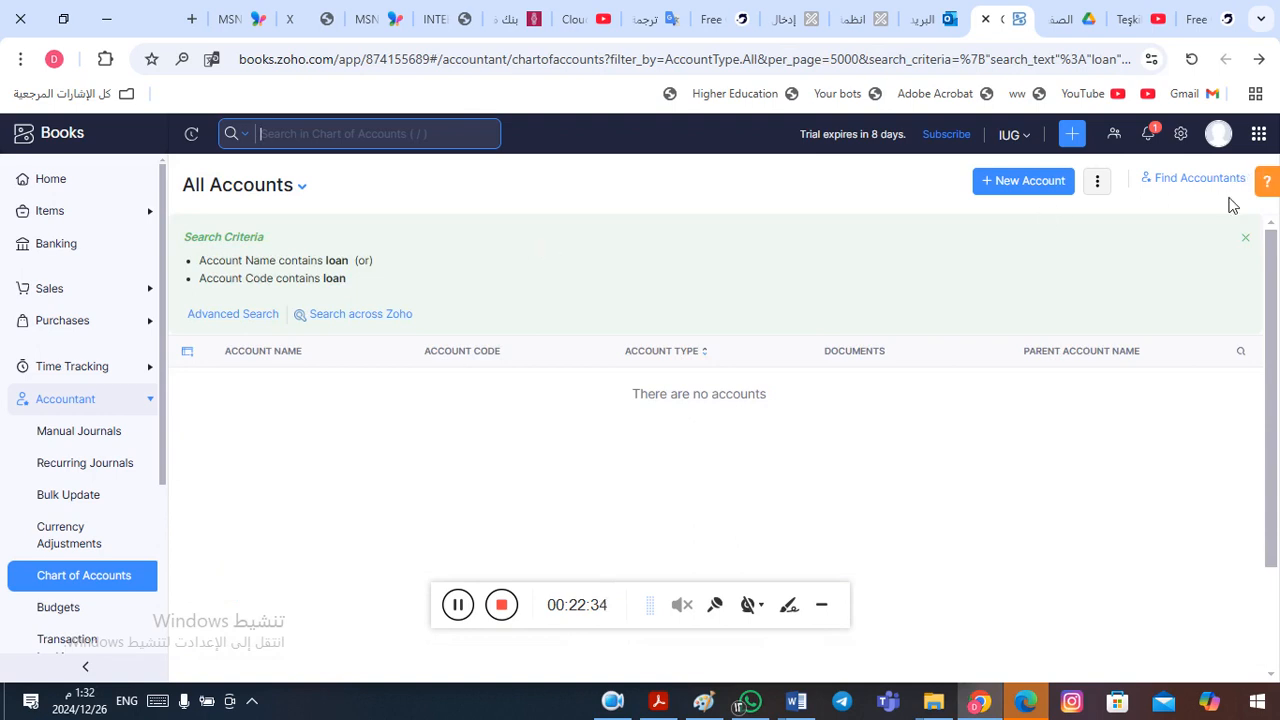
{"action": "left_click", "coordinate": [1247, 241]}
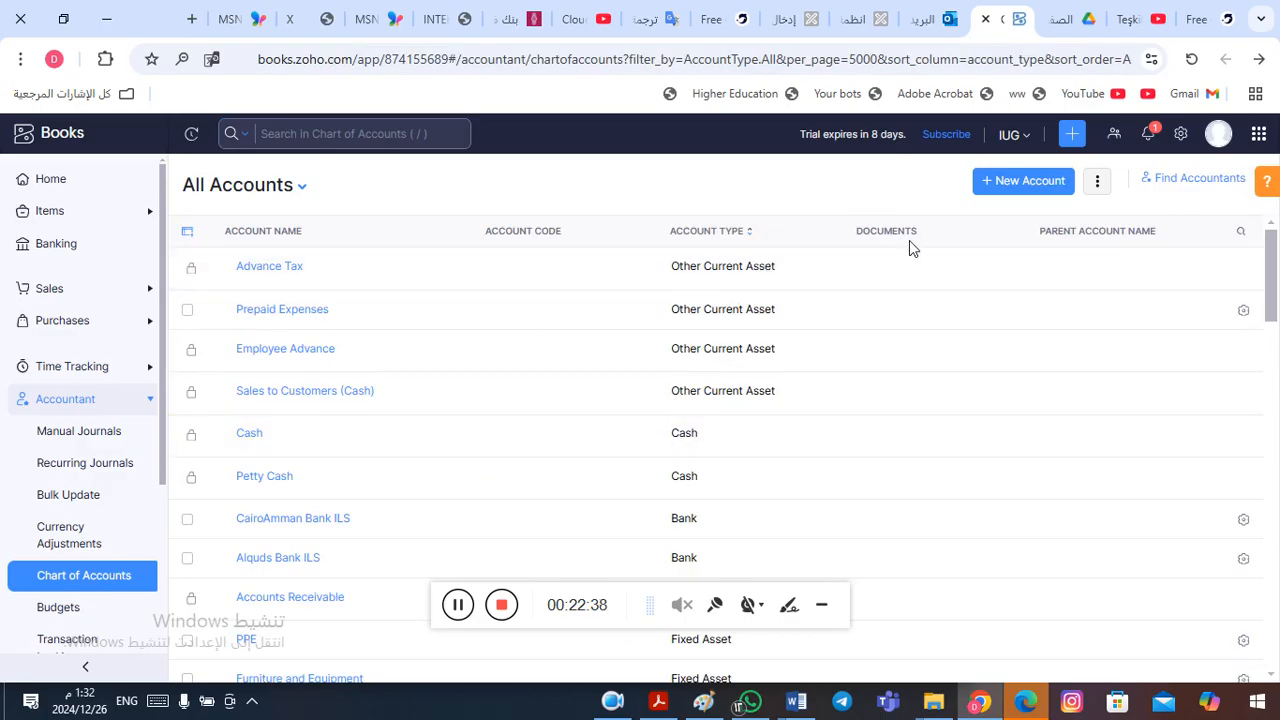
- Create and save a new account of type Other Current Liability named "Short Term Loan"
{"action": "left_click", "coordinate": [1030, 186]}
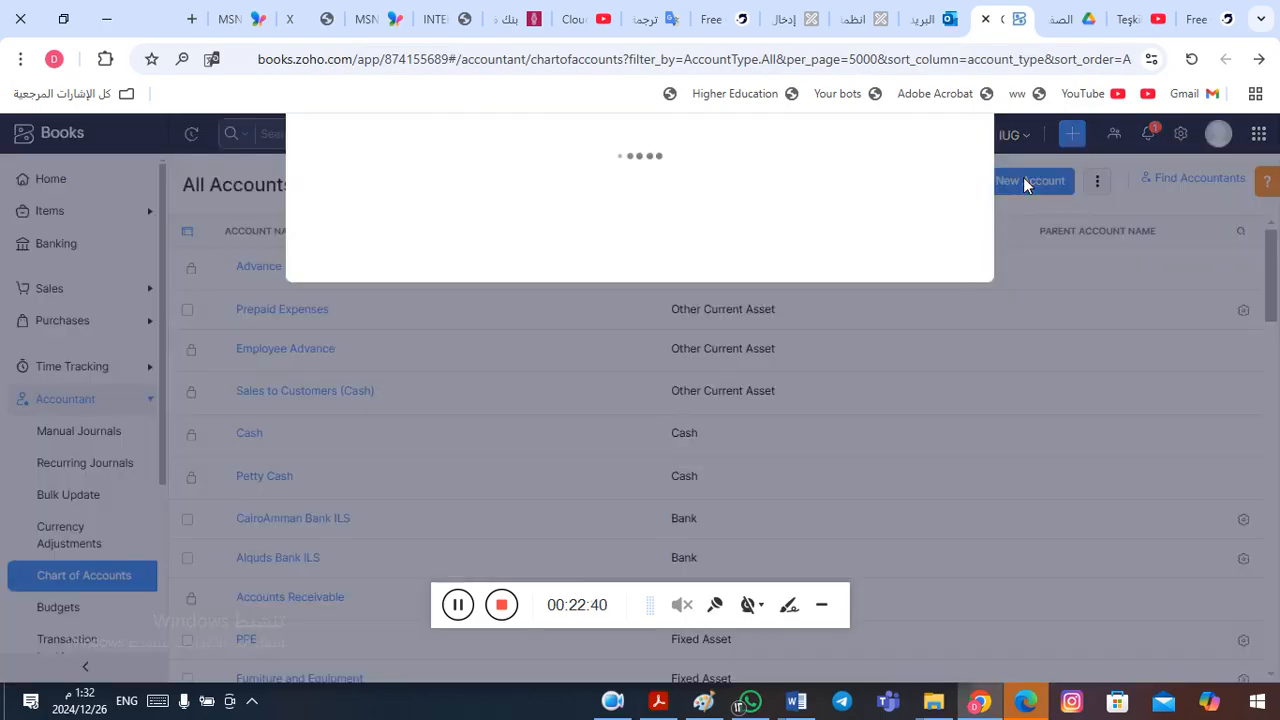
{"action": "left_click", "coordinate": [502, 193]}
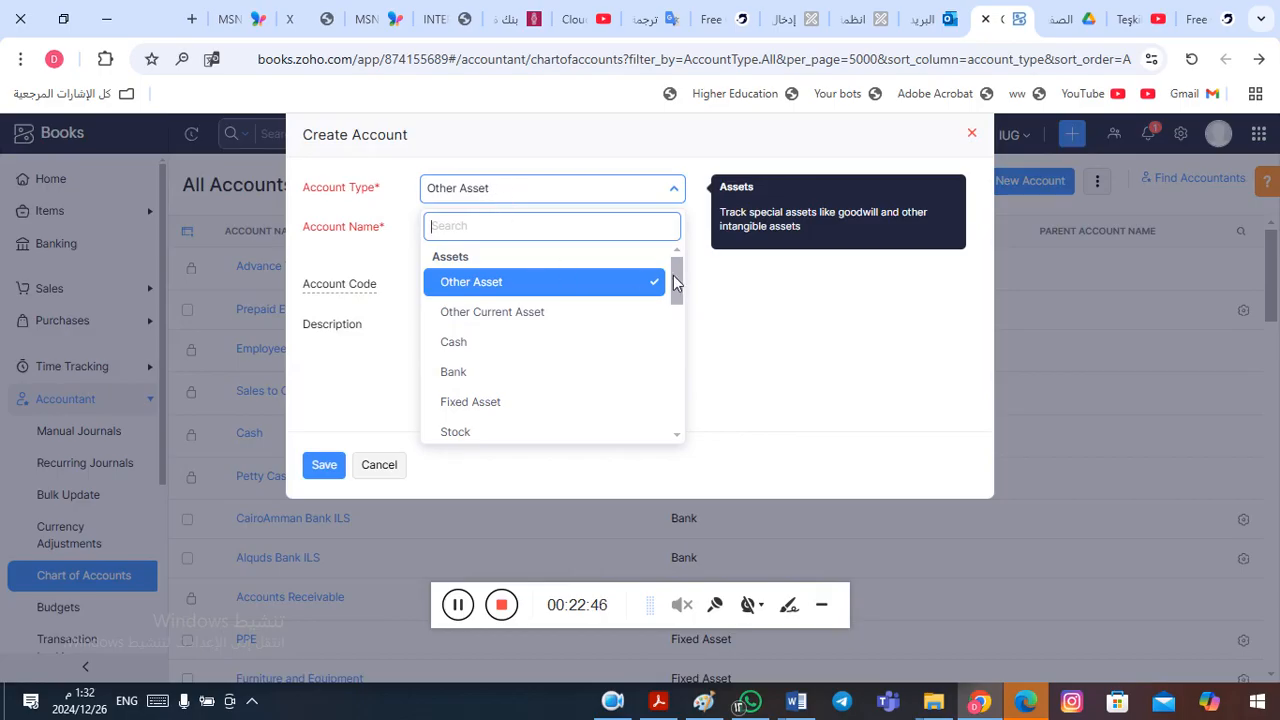
{"action": "left_click_drag", "start_coordinate": [676, 279], "coordinate": [677, 348]}
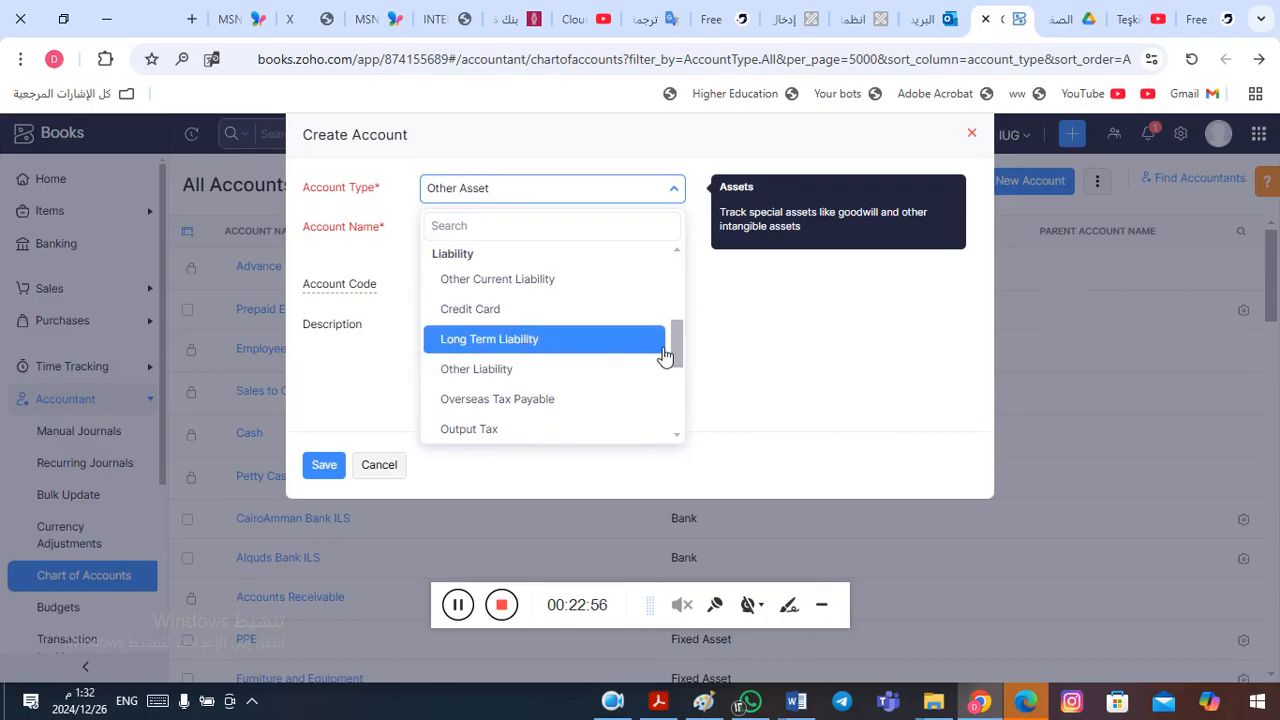
{"action": "mouse_move", "coordinate": [677, 343]}
{"action": "left_mouse_down"}
{"action": "mouse_move", "coordinate": [677, 412]}
{"action": "mouse_move", "coordinate": [672, 330]}
{"action": "left_mouse_up"}
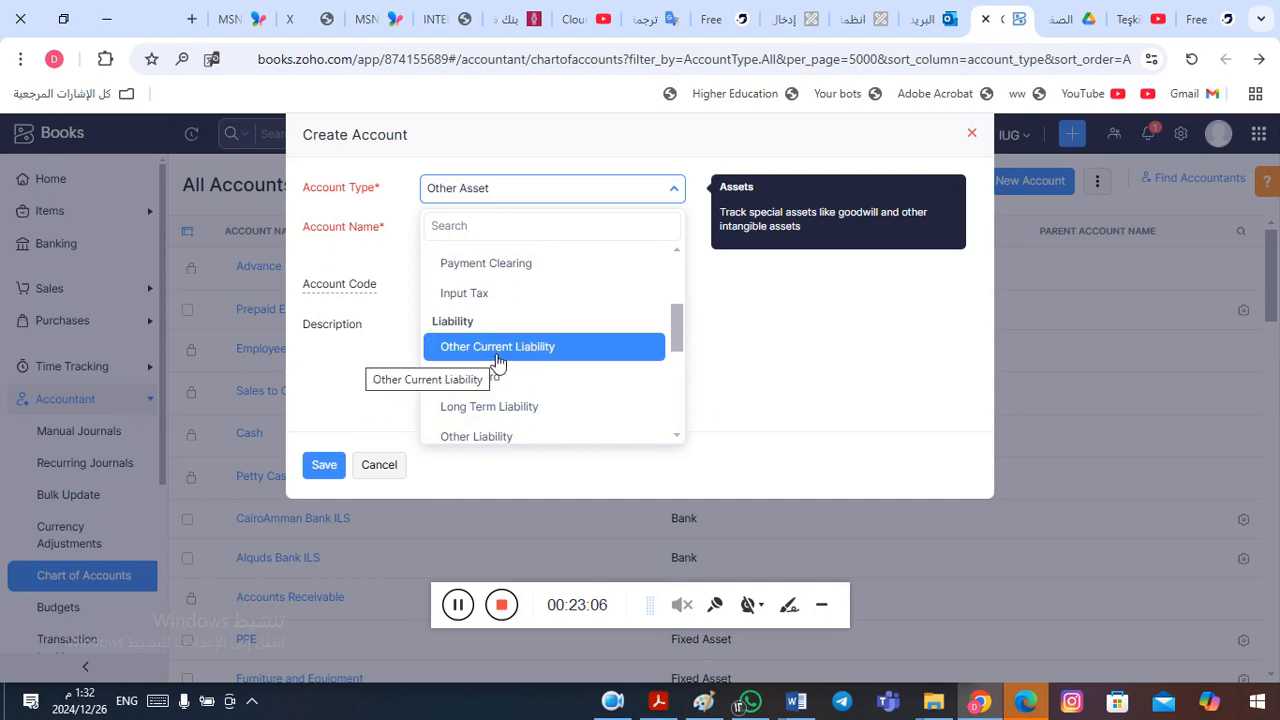
{"action": "left_click", "coordinate": [498, 346]}
{"action": "left_click", "coordinate": [503, 228]}
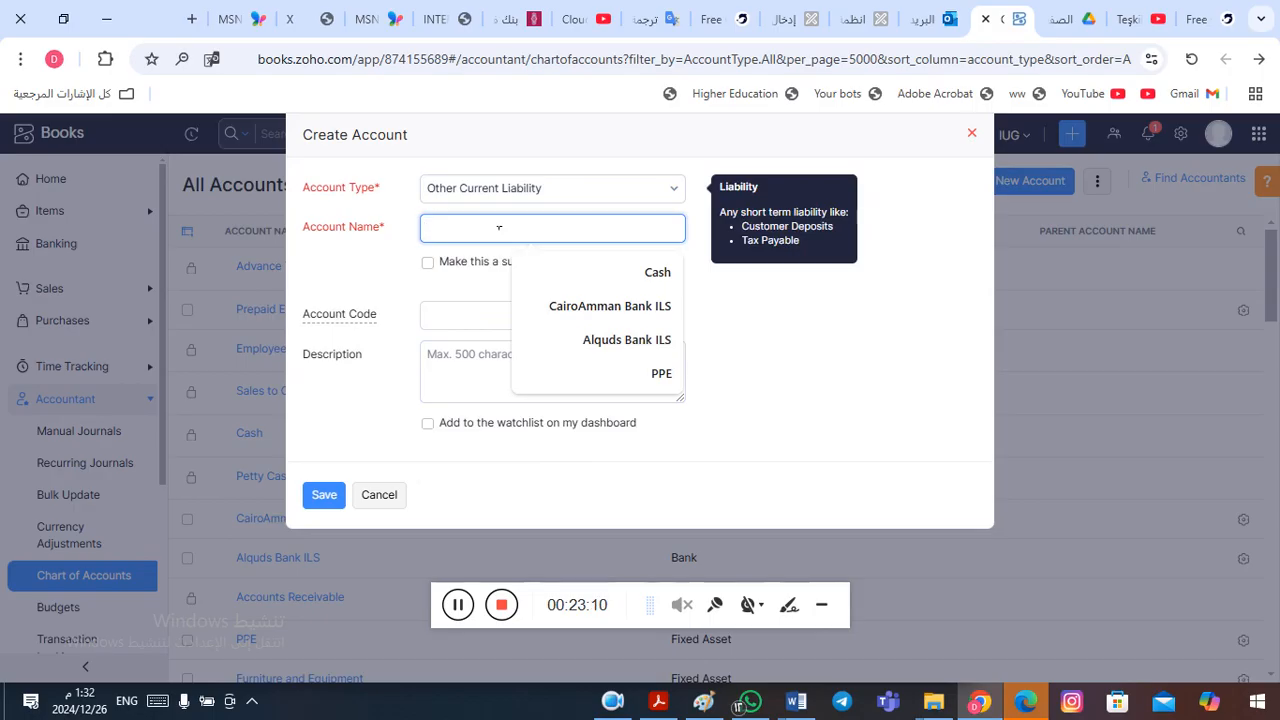
{"action": "type", "text": "Short Term Loan"}
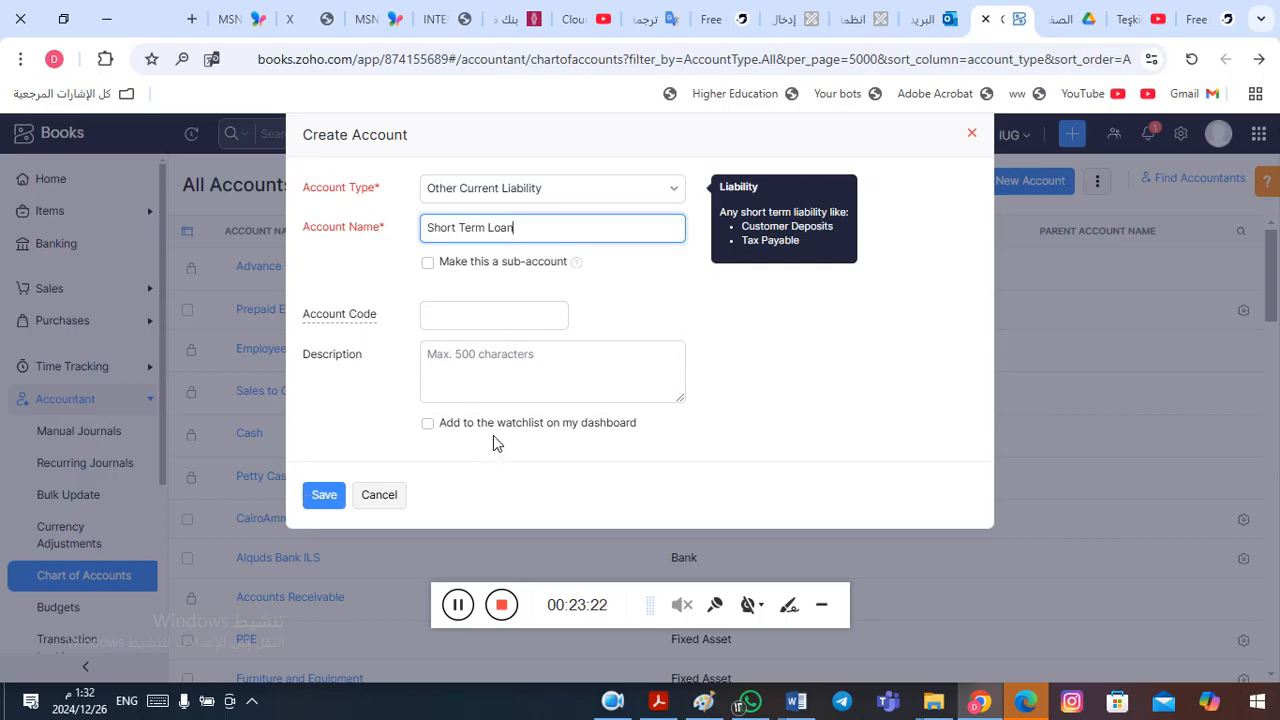
{"action": "left_click", "coordinate": [318, 502]}
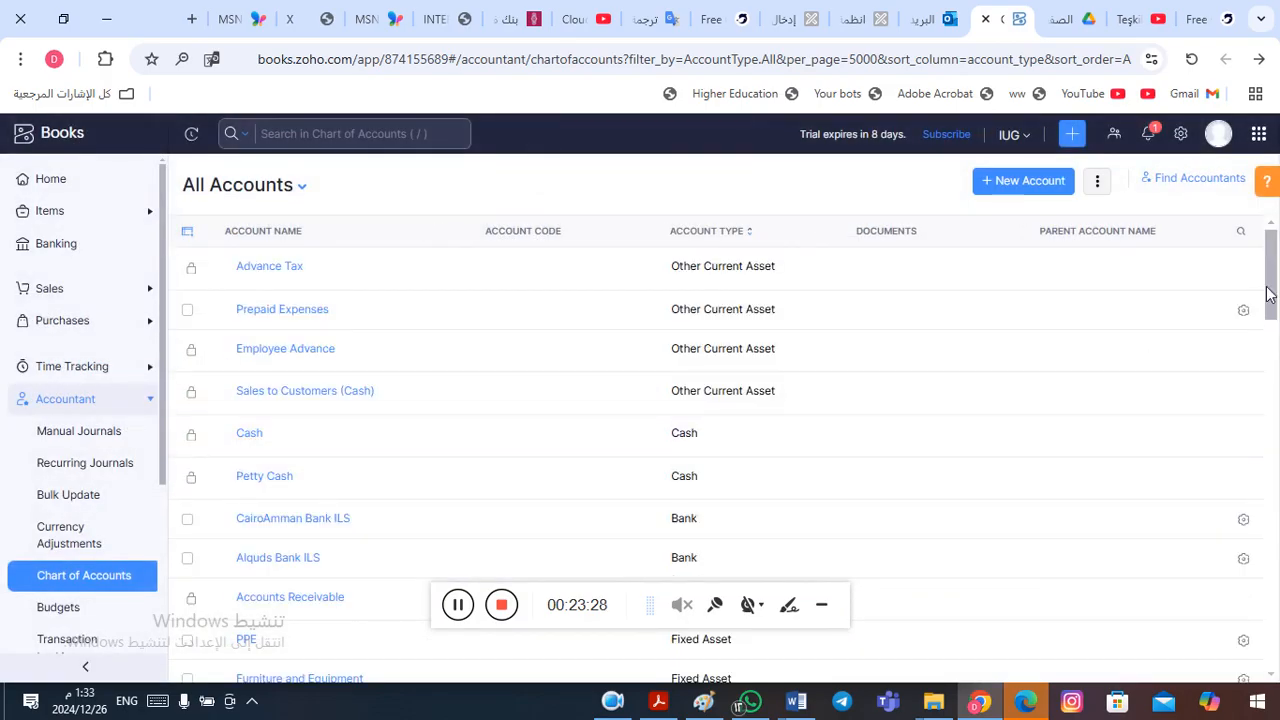
- Locate the Short Term Loan account in the accounts list and check the Long Term Loan entry in the Word table
{"action": "left_click_drag", "start_coordinate": [1272, 297], "coordinate": [1278, 354]}
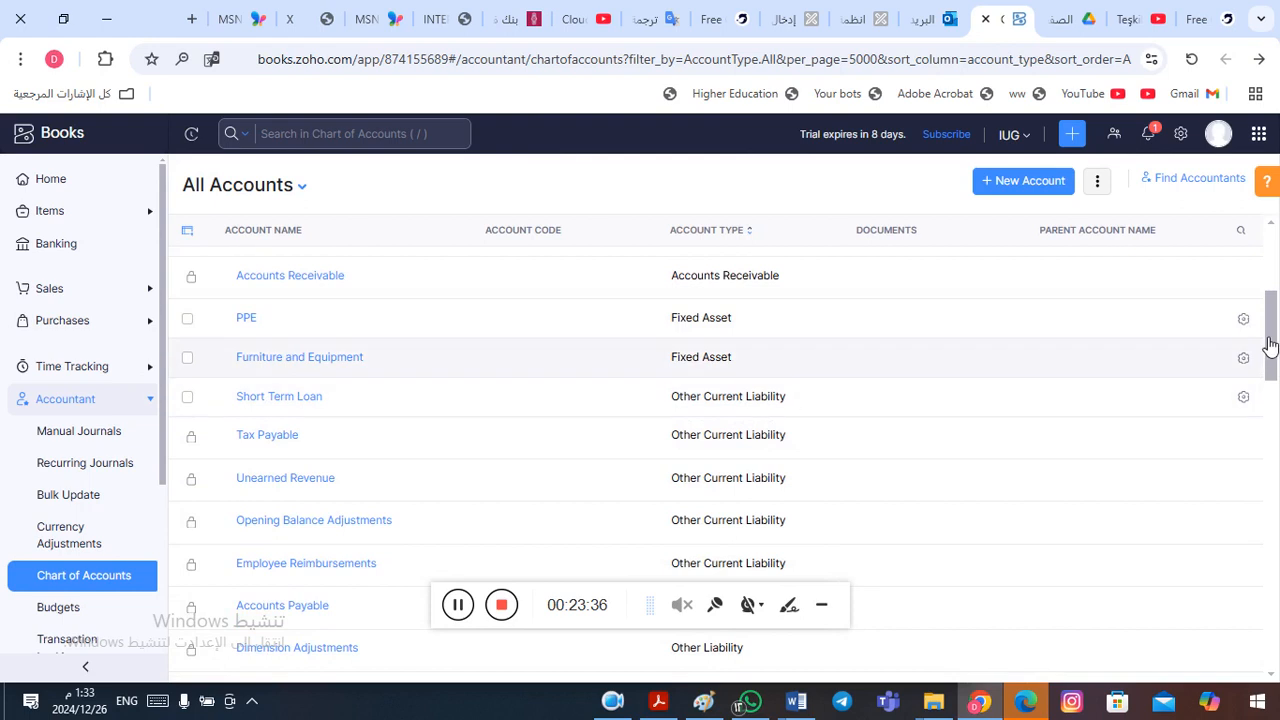
{"action": "left_click_drag", "start_coordinate": [1276, 342], "coordinate": [1276, 263]}
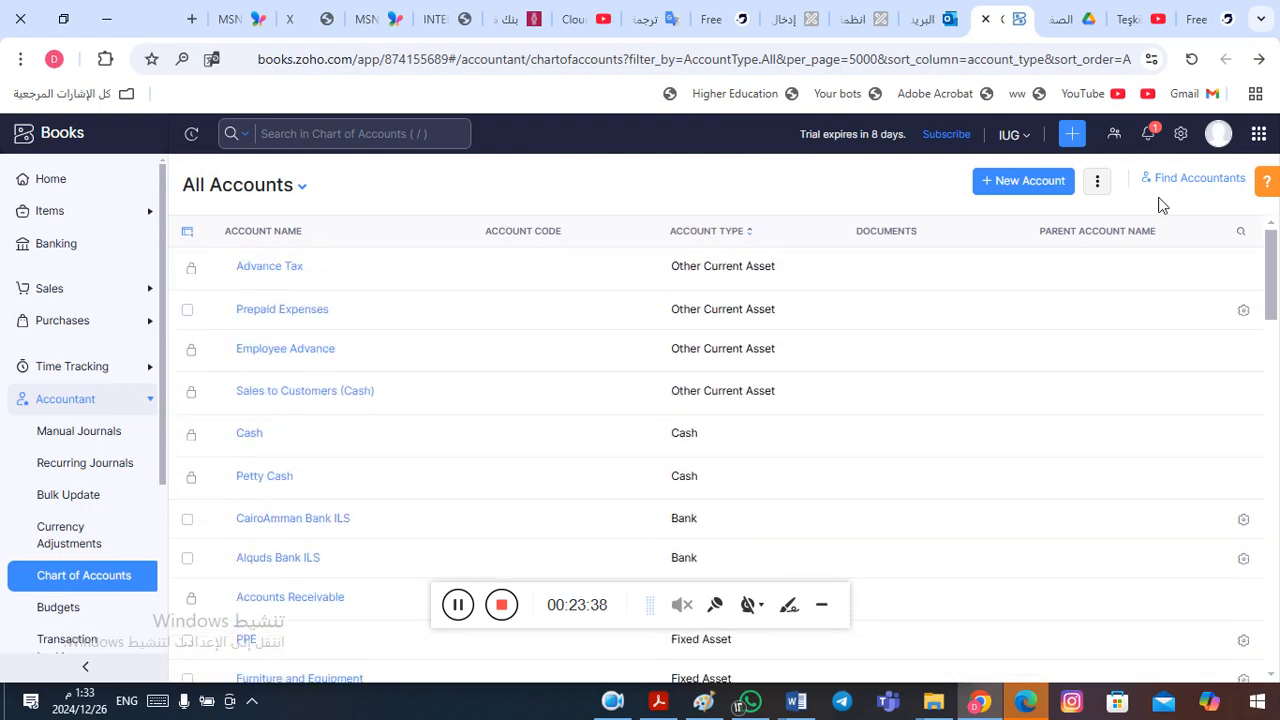
{"action": "key", "text": "alt+Tab"}
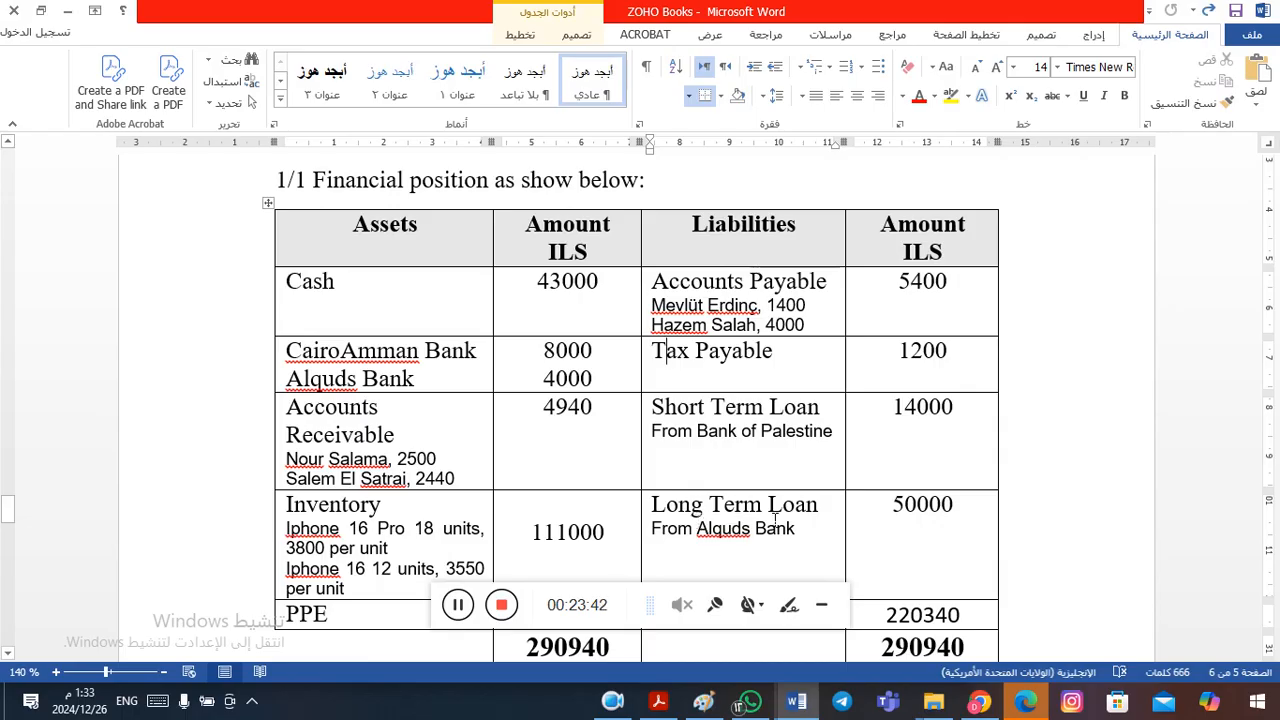
{"action": "key", "text": "alt+Tab"}
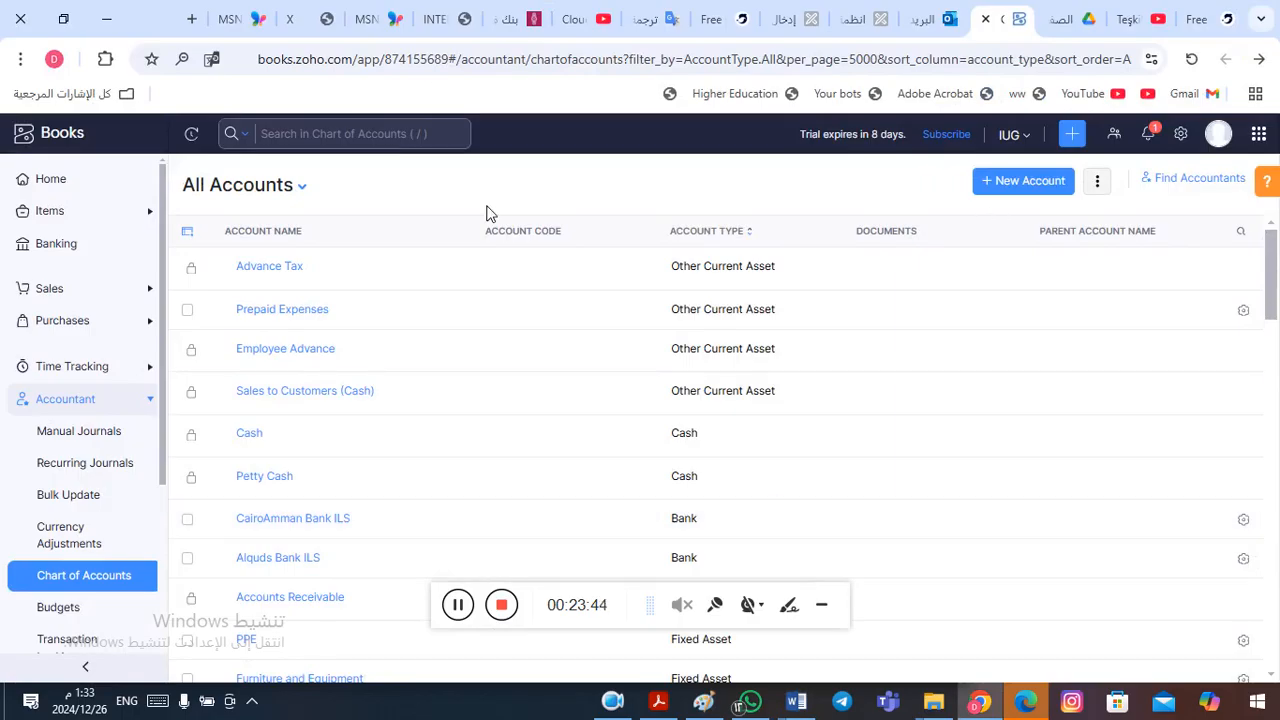
- Search the Zoho Books accounts for "loan" again to look for a long-term loan account, and restore the full list
{"action": "left_click", "coordinate": [338, 140]}
{"action": "type", "text": "loan"}
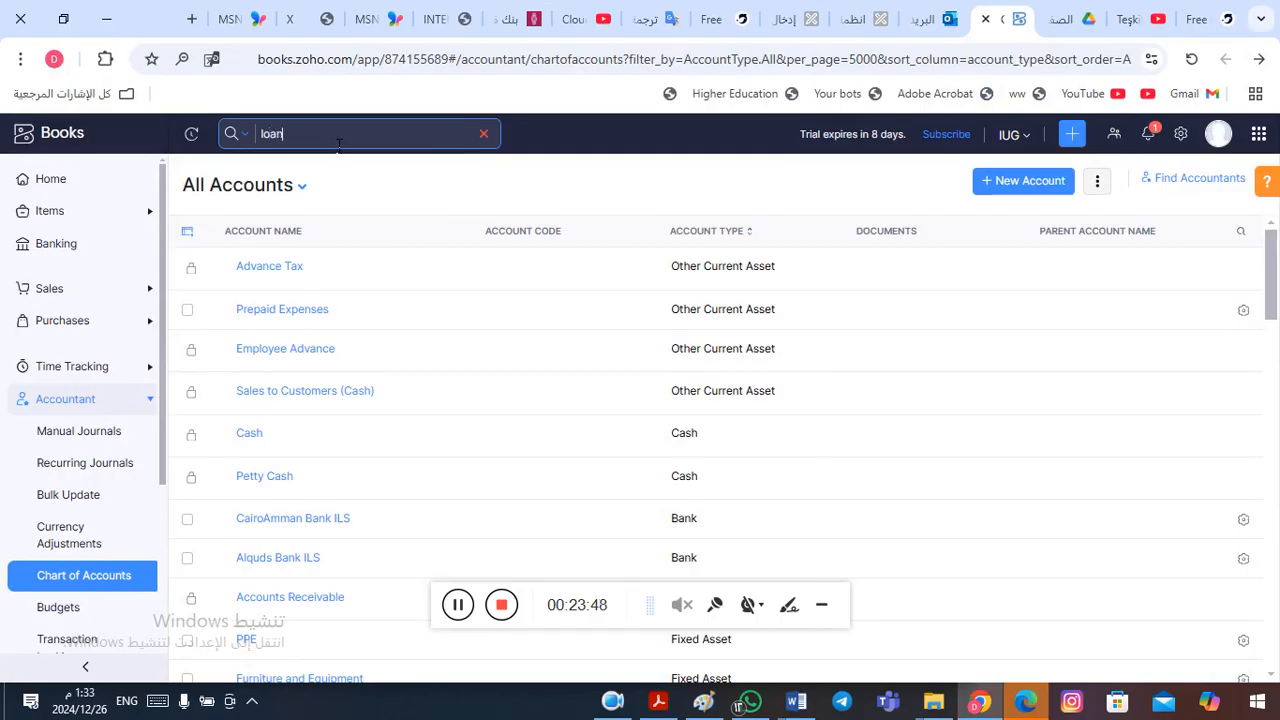
{"action": "key", "text": "Return"}
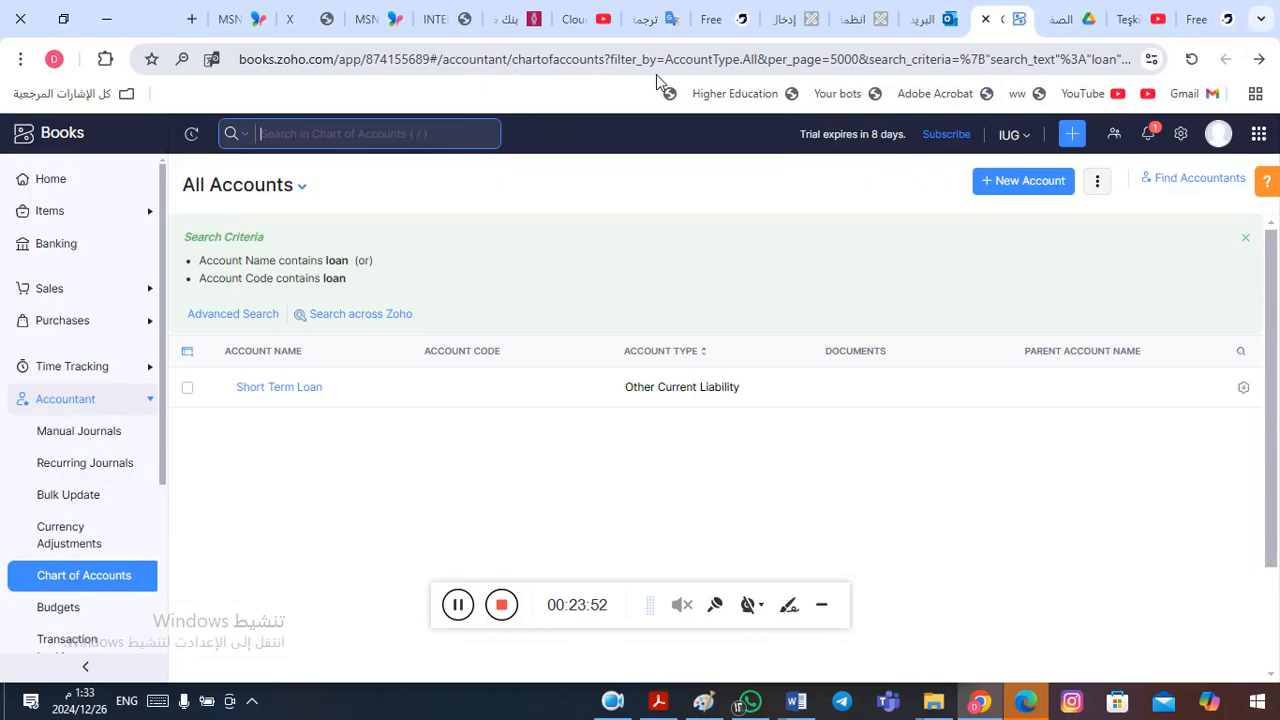
{"action": "left_click", "coordinate": [1247, 241]}
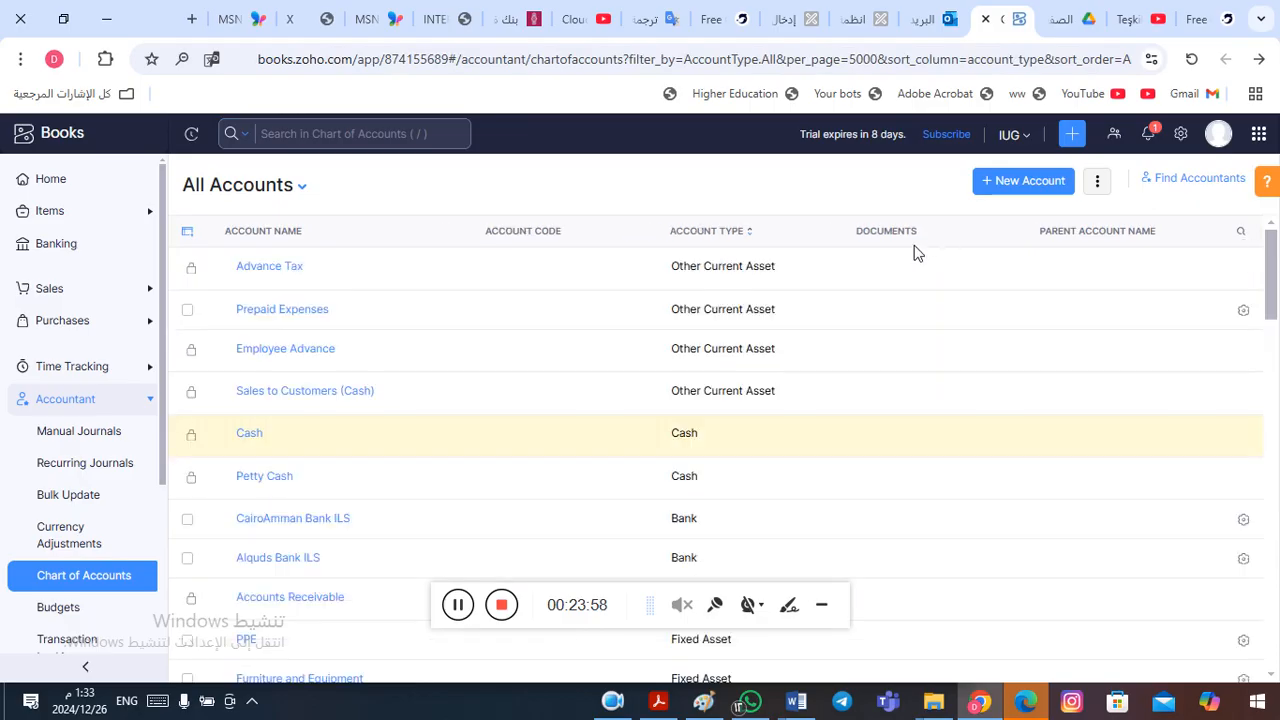
- Start a new account and set its account type to Long Term Liability
{"action": "left_click", "coordinate": [1033, 188]}
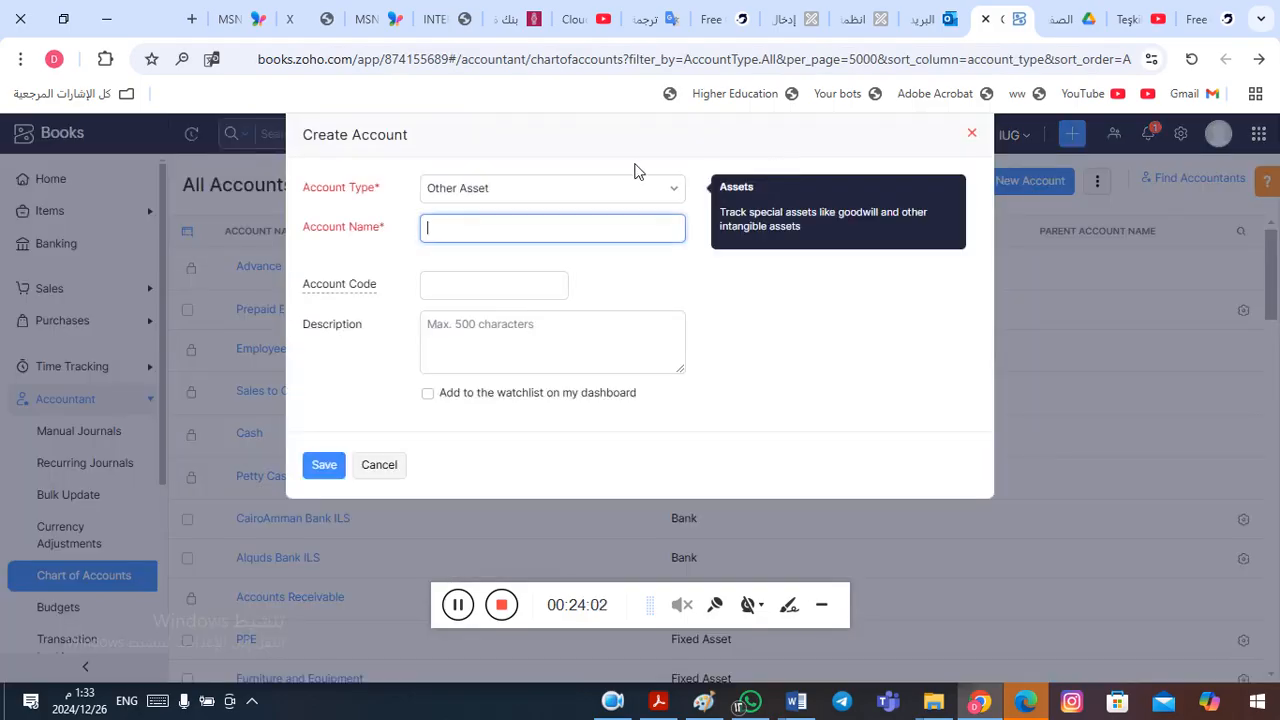
{"action": "left_click", "coordinate": [538, 200]}
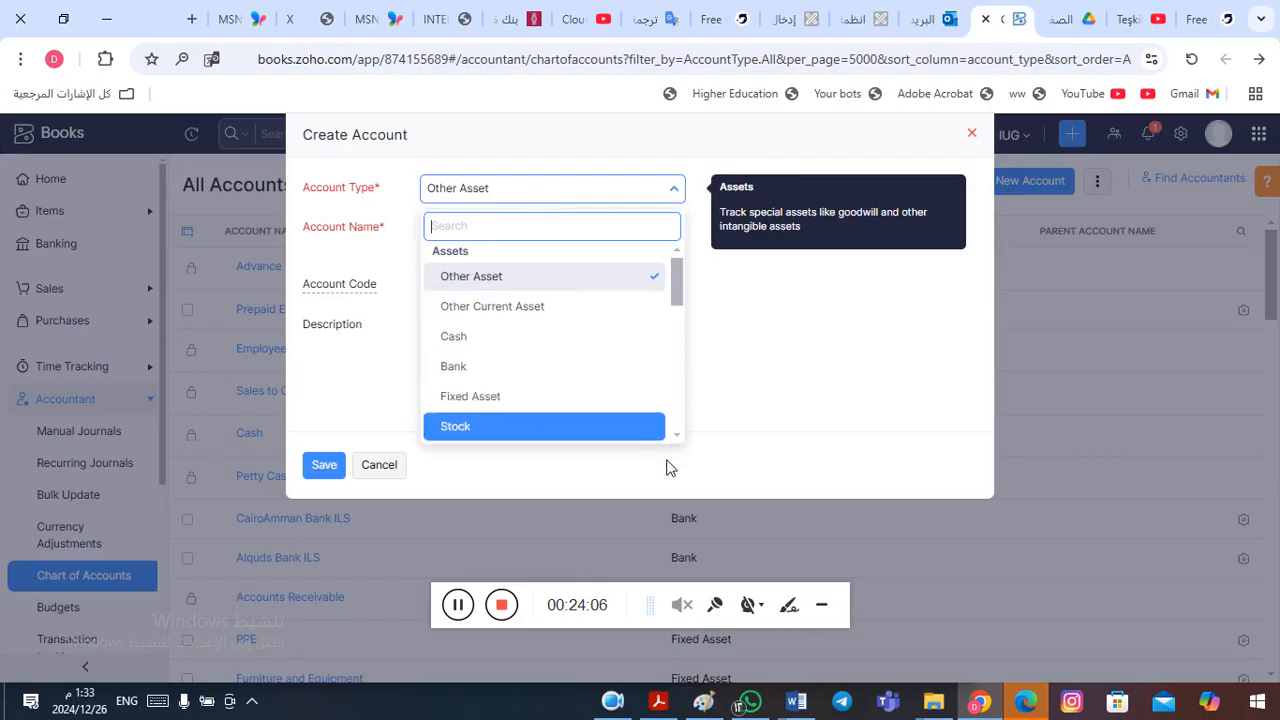
{"action": "scroll", "coordinate": [675, 436], "scroll_direction": "down", "scroll_amount": 3}
{"action": "scroll", "coordinate": [675, 436], "scroll_direction": "down", "scroll_amount": 2}
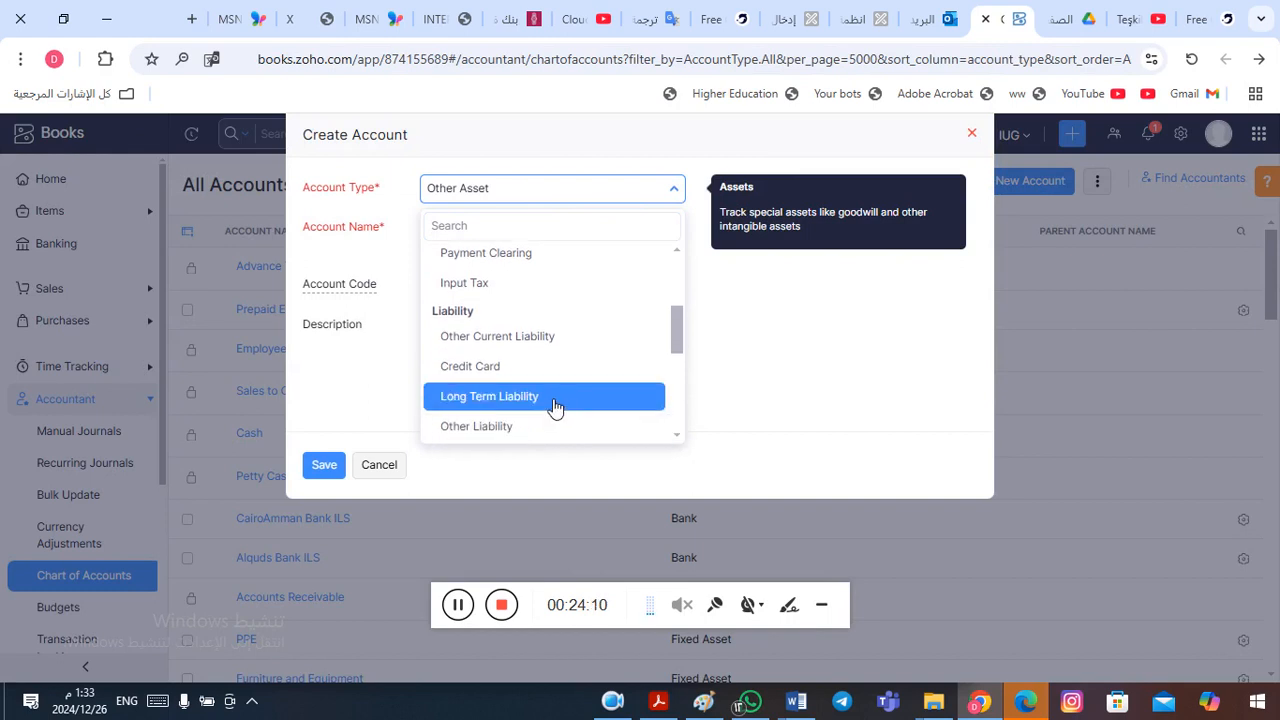
{"action": "scroll", "coordinate": [540, 425], "scroll_direction": "down", "scroll_amount": 2}
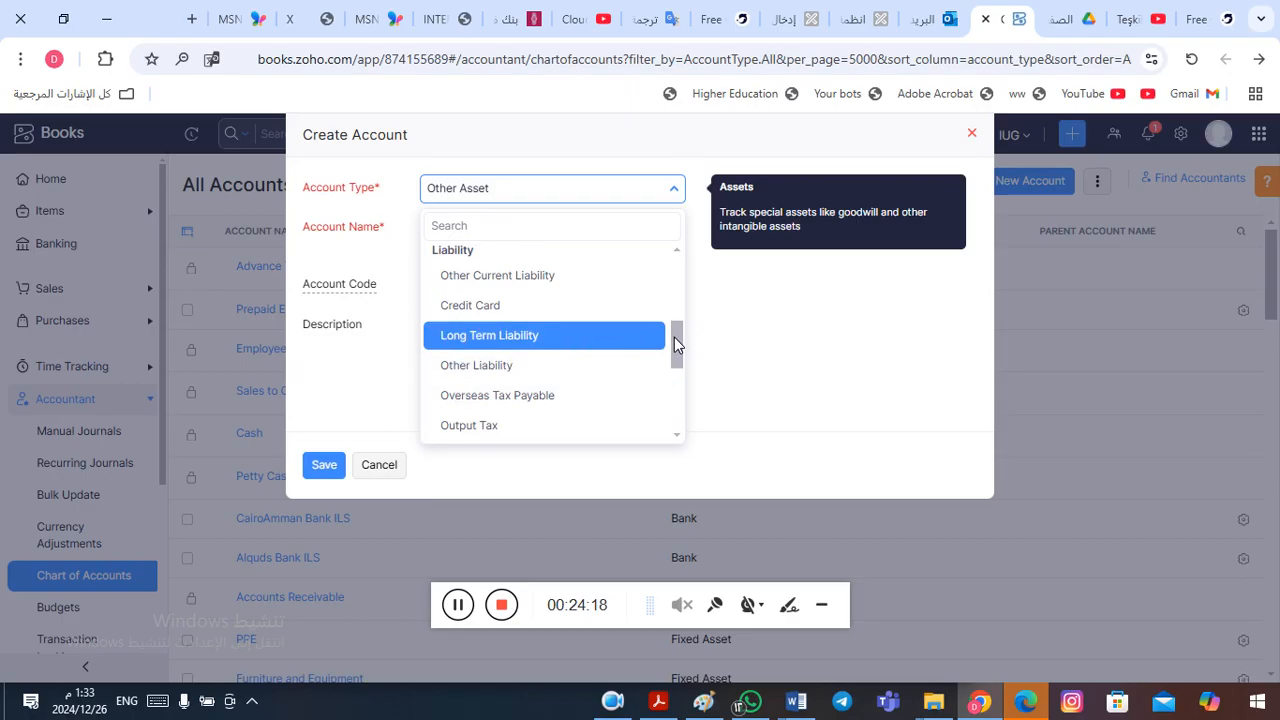
{"action": "left_click_drag", "start_coordinate": [674, 338], "coordinate": [675, 353]}
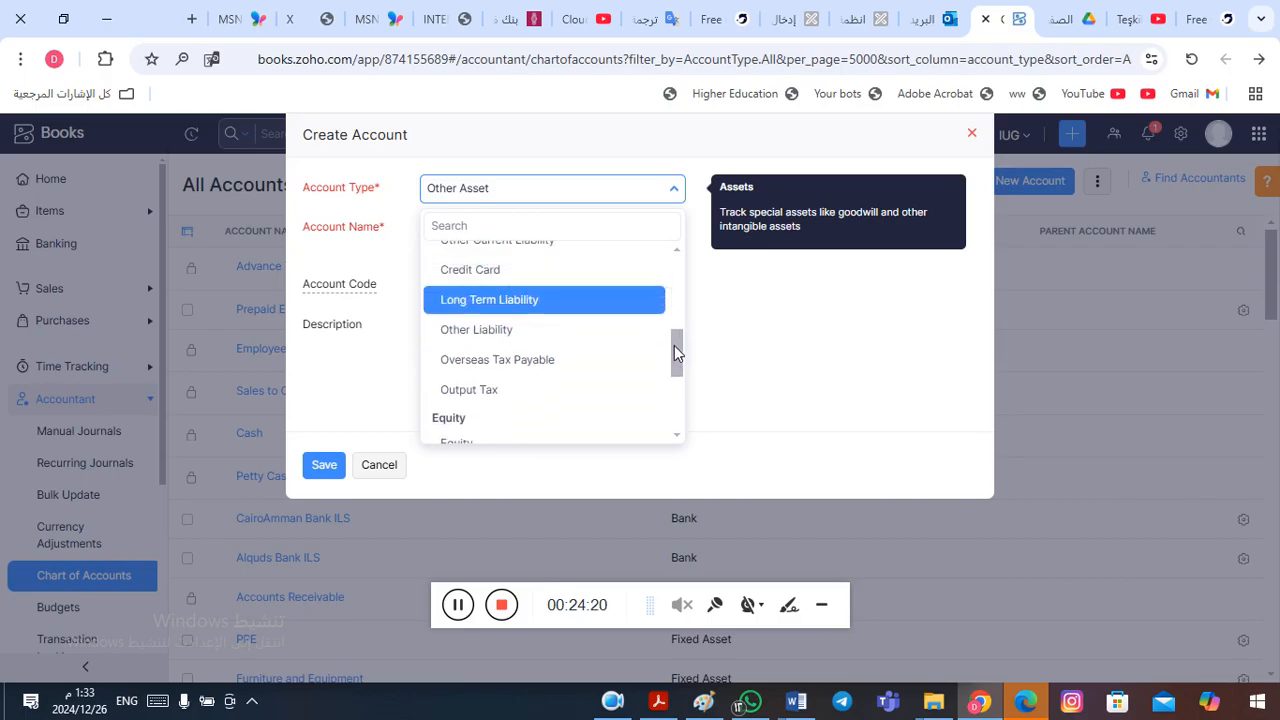
{"action": "left_click", "coordinate": [513, 311]}
- Name the new liability account "Long Term Loan" and save it
{"action": "left_click", "coordinate": [493, 233]}
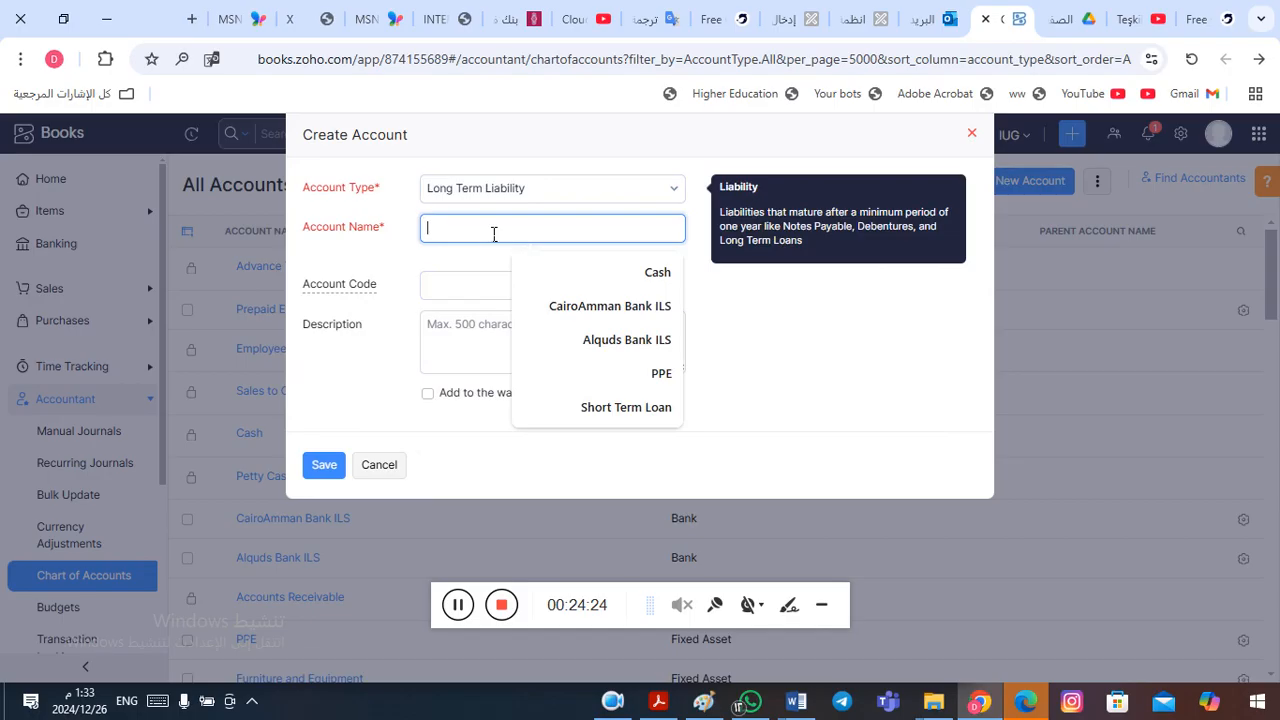
{"action": "type", "text": "Lo"}
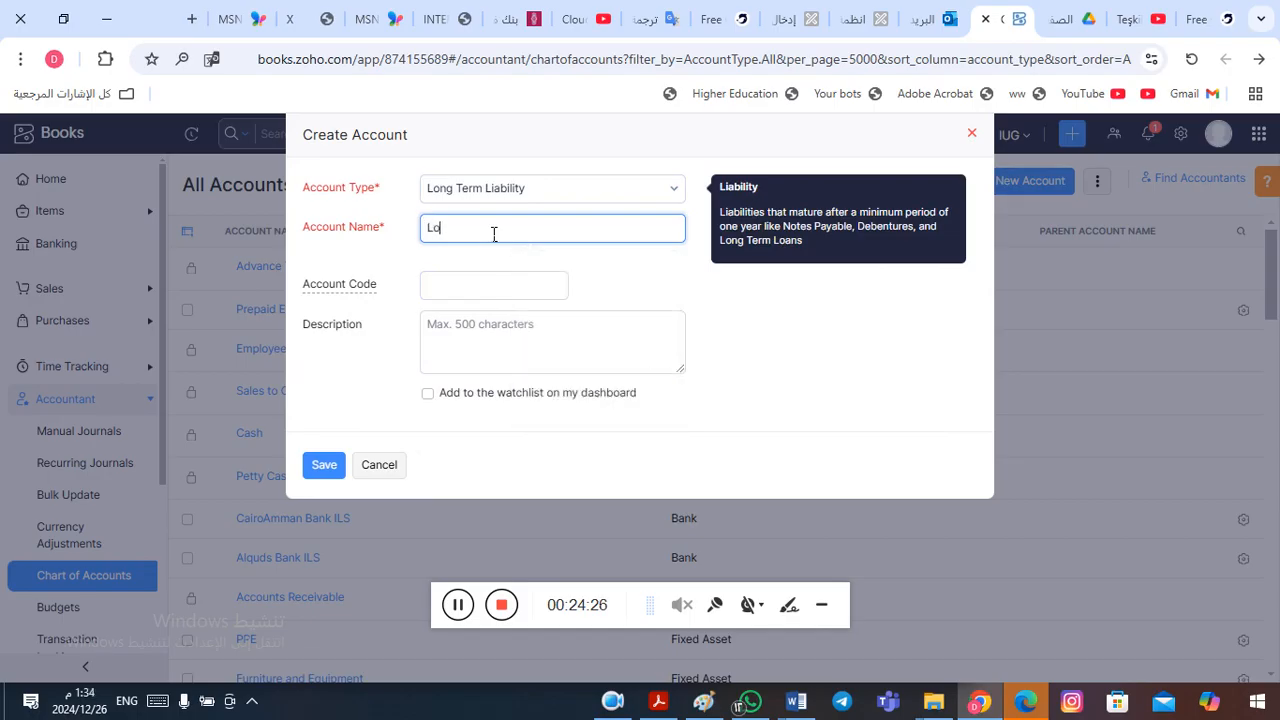
{"action": "type", "text": "ng Term Loan"}
{"action": "left_click", "coordinate": [326, 466]}
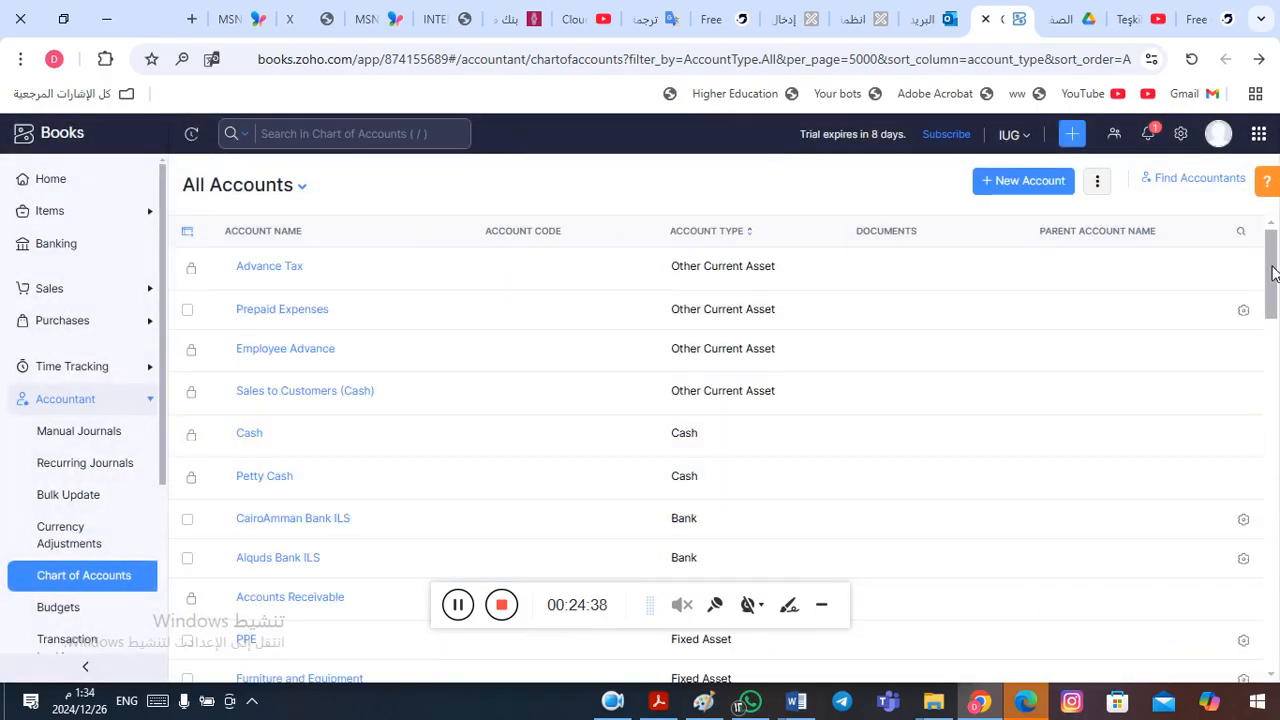
- Switch to Word and review the Long Term Loan and Equity entries in the financial position table
{"action": "key", "text": "alt+Tab"}
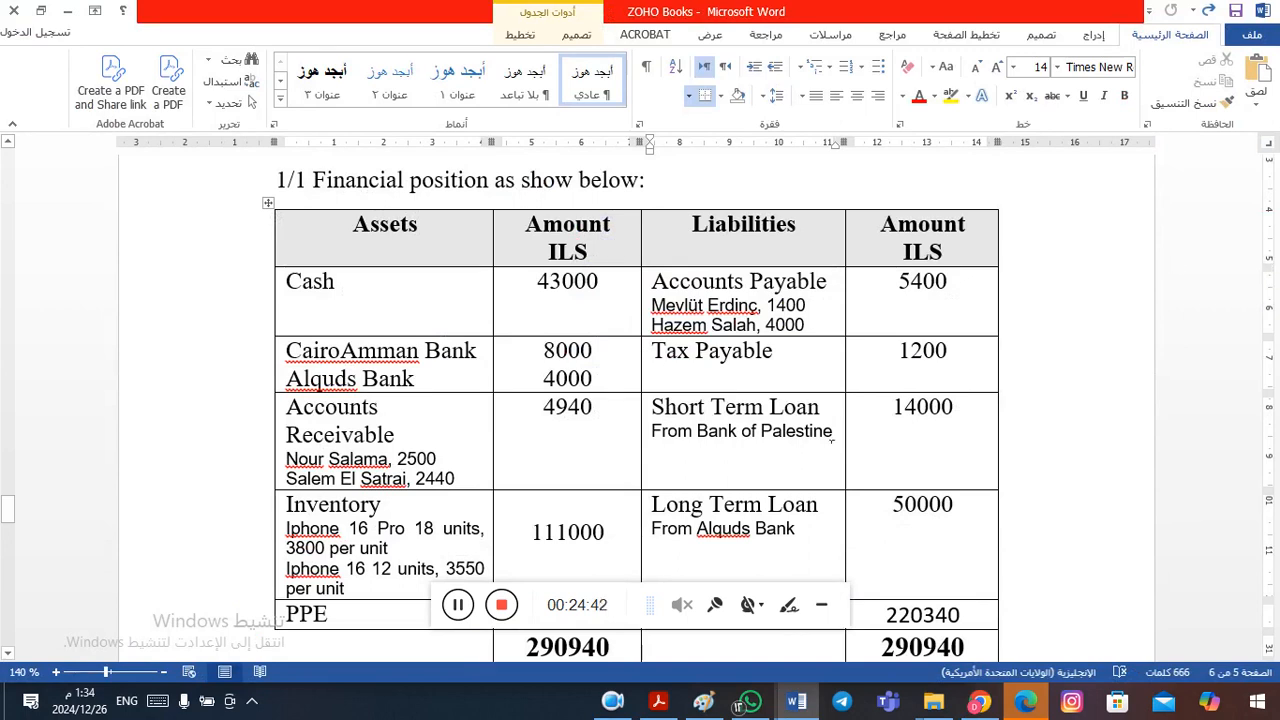
{"action": "left_click", "coordinate": [779, 505]}
{"action": "key", "text": "Down"}
{"action": "key", "text": "Down"}
{"action": "key", "text": "Down"}
{"action": "key", "text": "Down"}
{"action": "key", "text": "Up"}
{"action": "key", "text": "Up"}
{"action": "key", "text": "Up"}
{"action": "key", "text": "Up"}
{"action": "key", "text": "Up"}
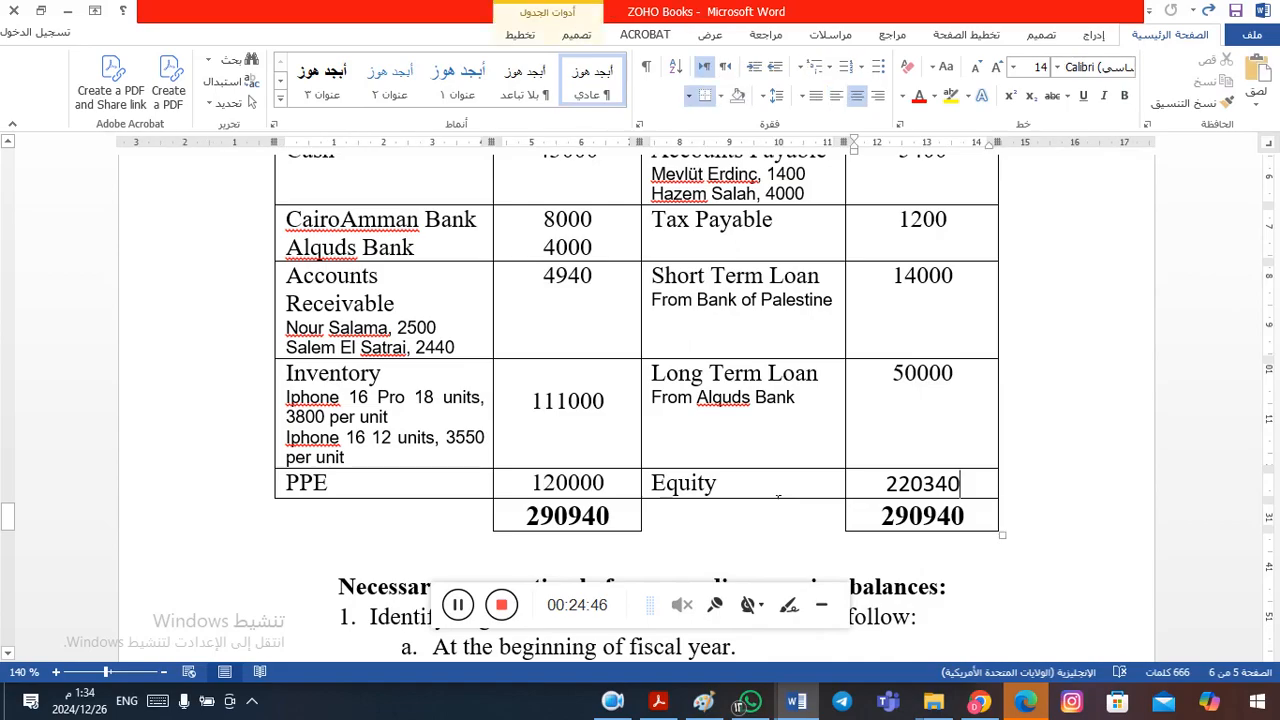
- Return to Zoho Books, examine the Long Term Loan and Owner's Equity accounts in the list, and switch back to Word
{"action": "key", "text": "alt+Tab"}
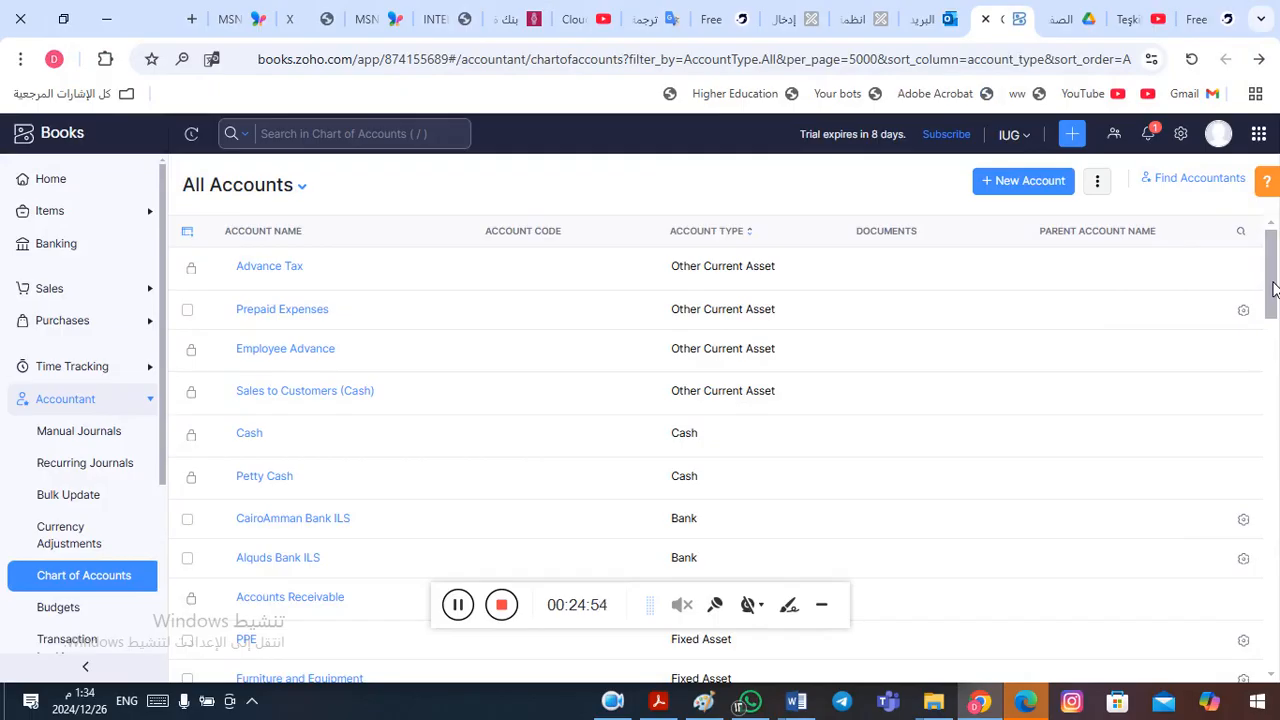
{"action": "left_click_drag", "start_coordinate": [1273, 289], "coordinate": [1275, 408]}
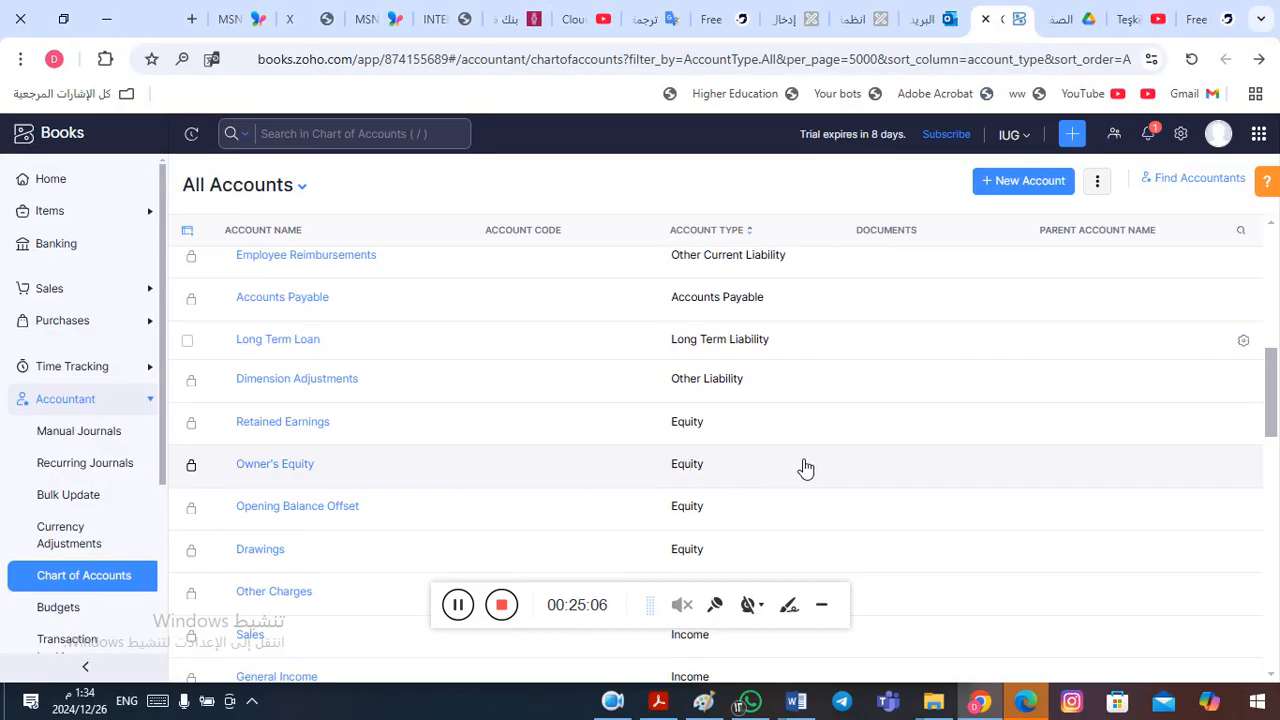
{"action": "mouse_move", "coordinate": [226, 458]}
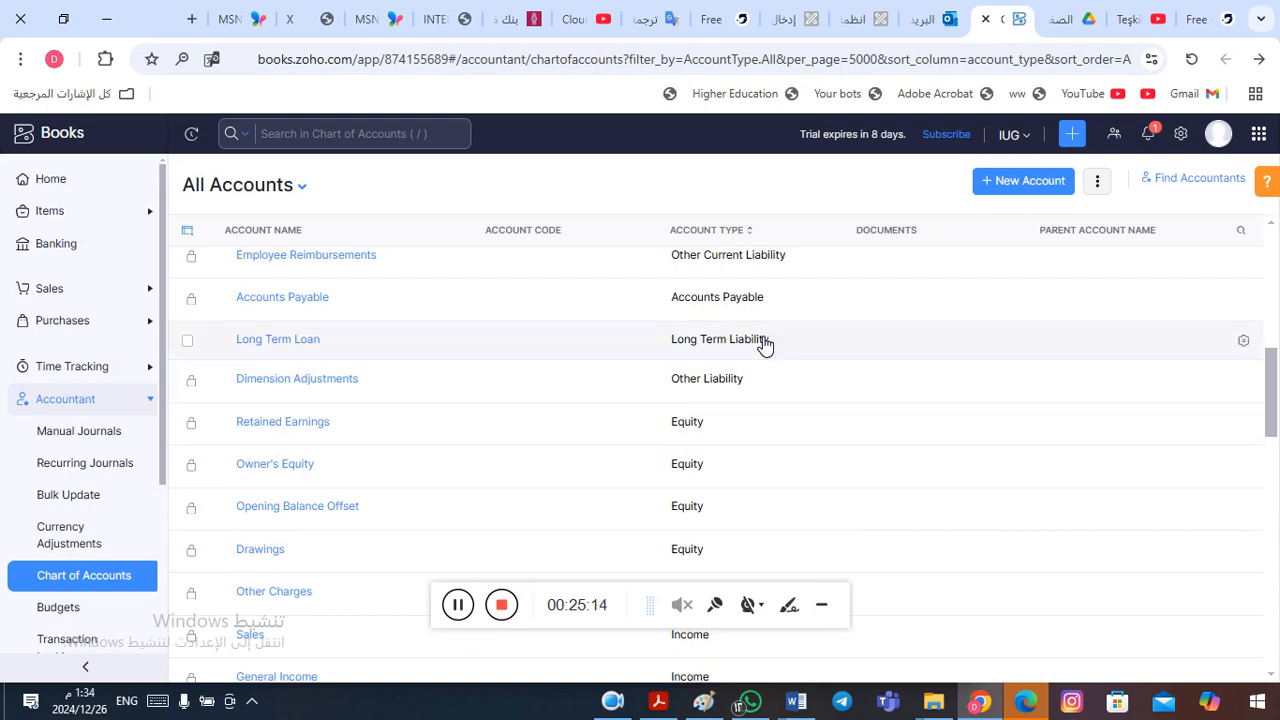
{"action": "key", "text": "alt+Tab"}
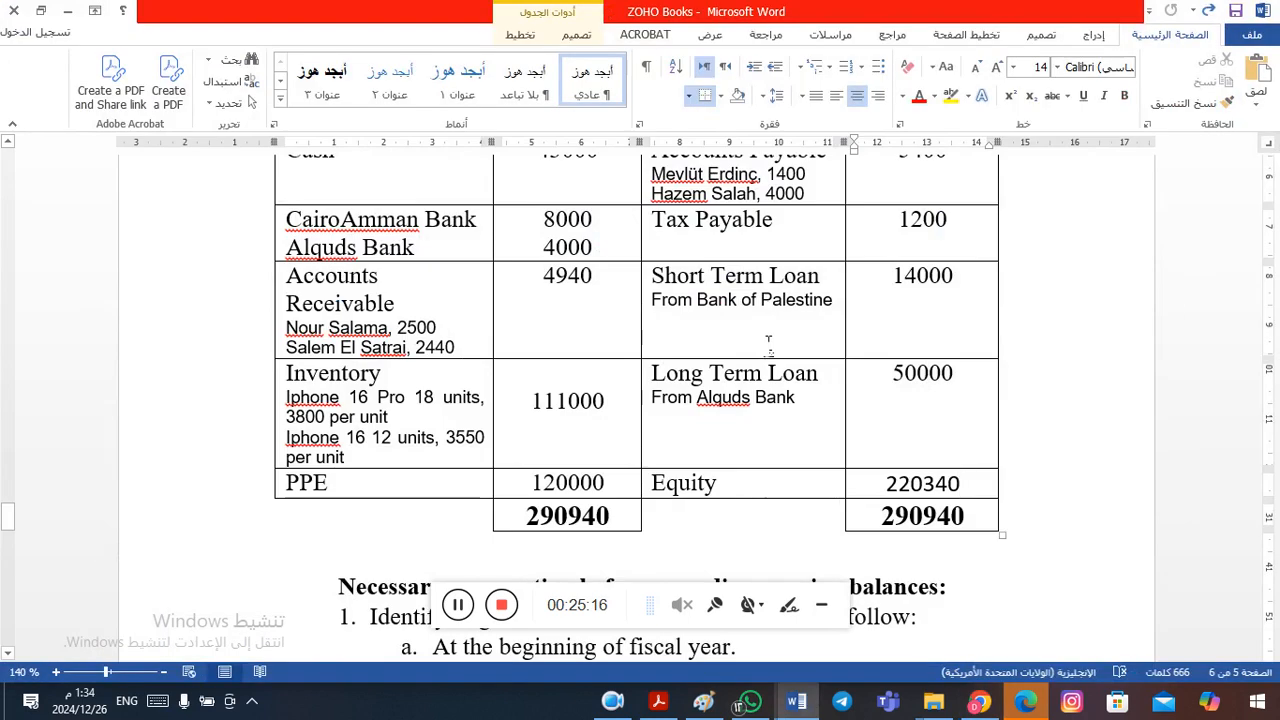
- Check the accounts in Zoho Books once more, return to Word, and copy the first customer's name under Accounts Receivable
{"action": "key", "text": "alt+Tab"}
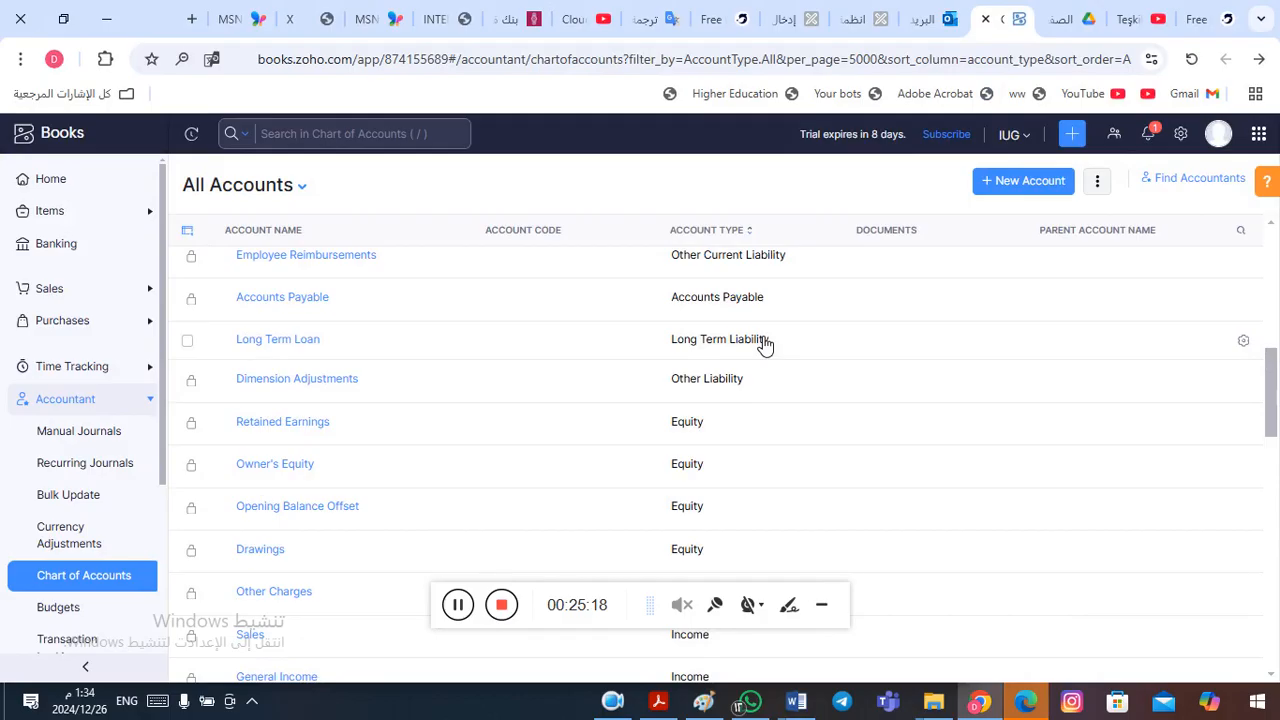
{"action": "key", "text": "alt+Tab"}
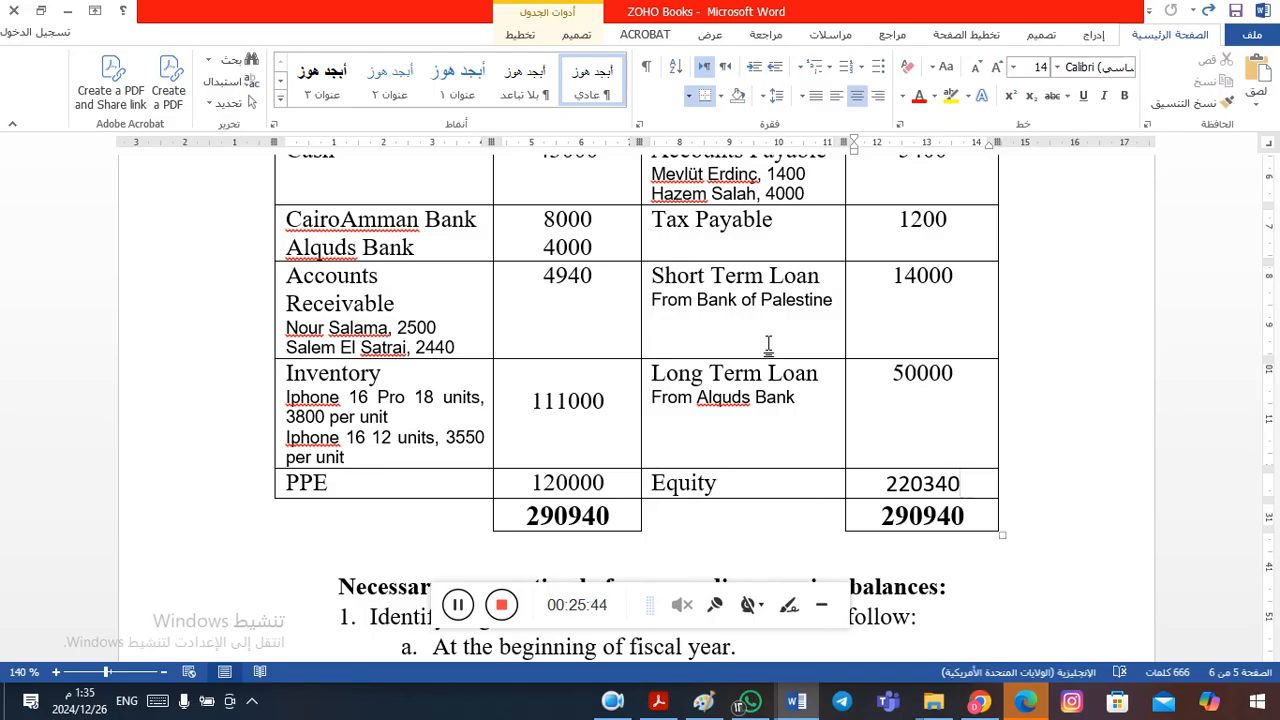
{"action": "key", "text": "Up"}
{"action": "key", "text": "Up"}
{"action": "key", "text": "Up"}
{"action": "key", "text": "Up"}
{"action": "key", "text": "Up"}
{"action": "key", "text": "Up"}
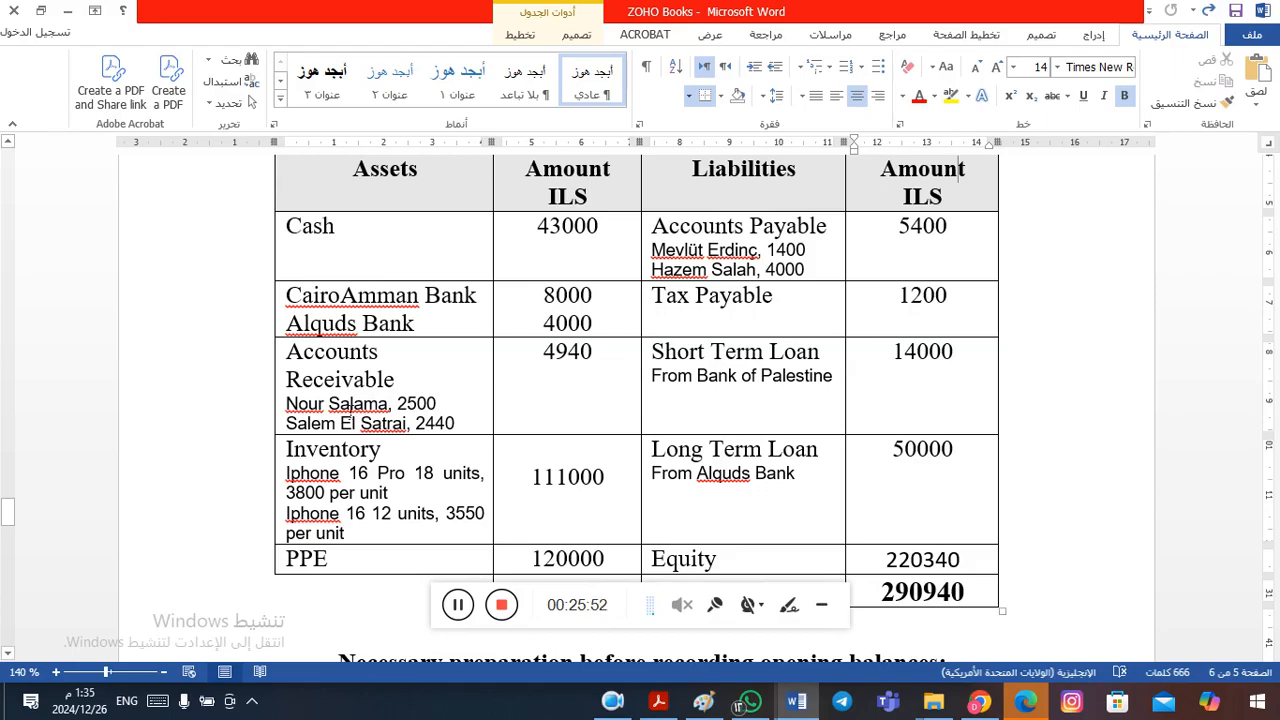
{"action": "left_click", "coordinate": [334, 405]}
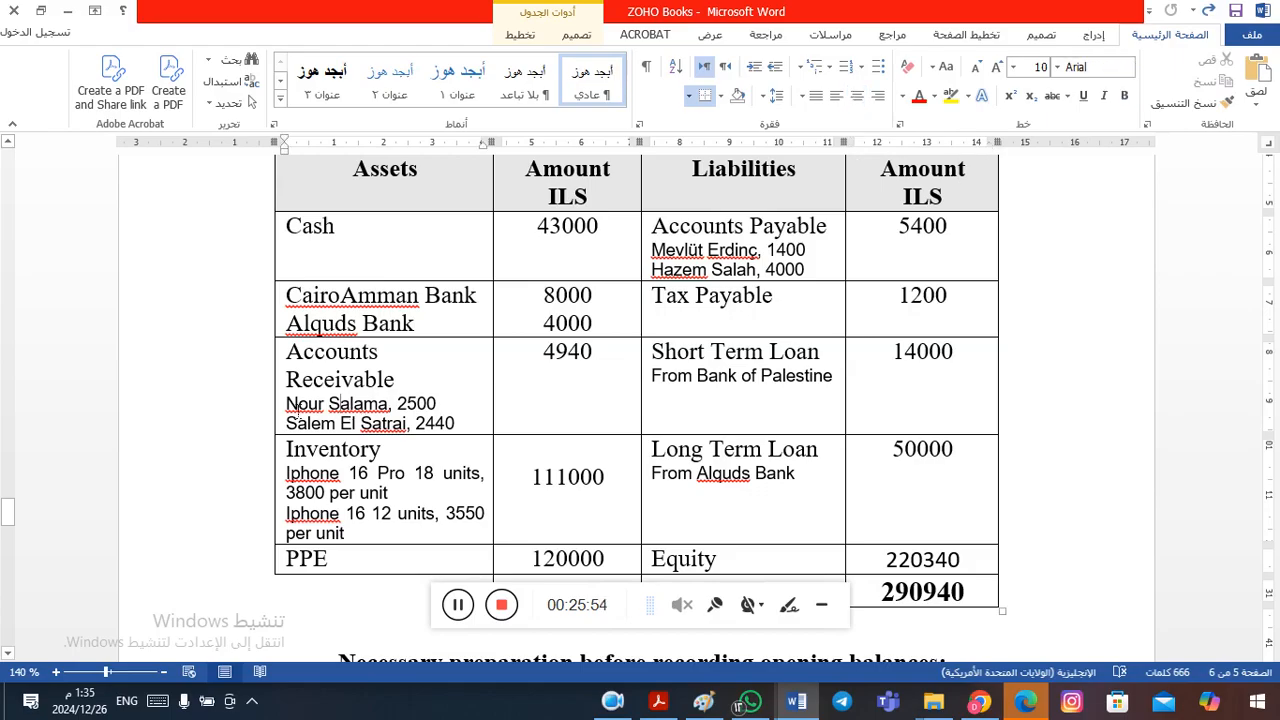
{"action": "left_click_drag", "start_coordinate": [288, 405], "coordinate": [387, 408]}
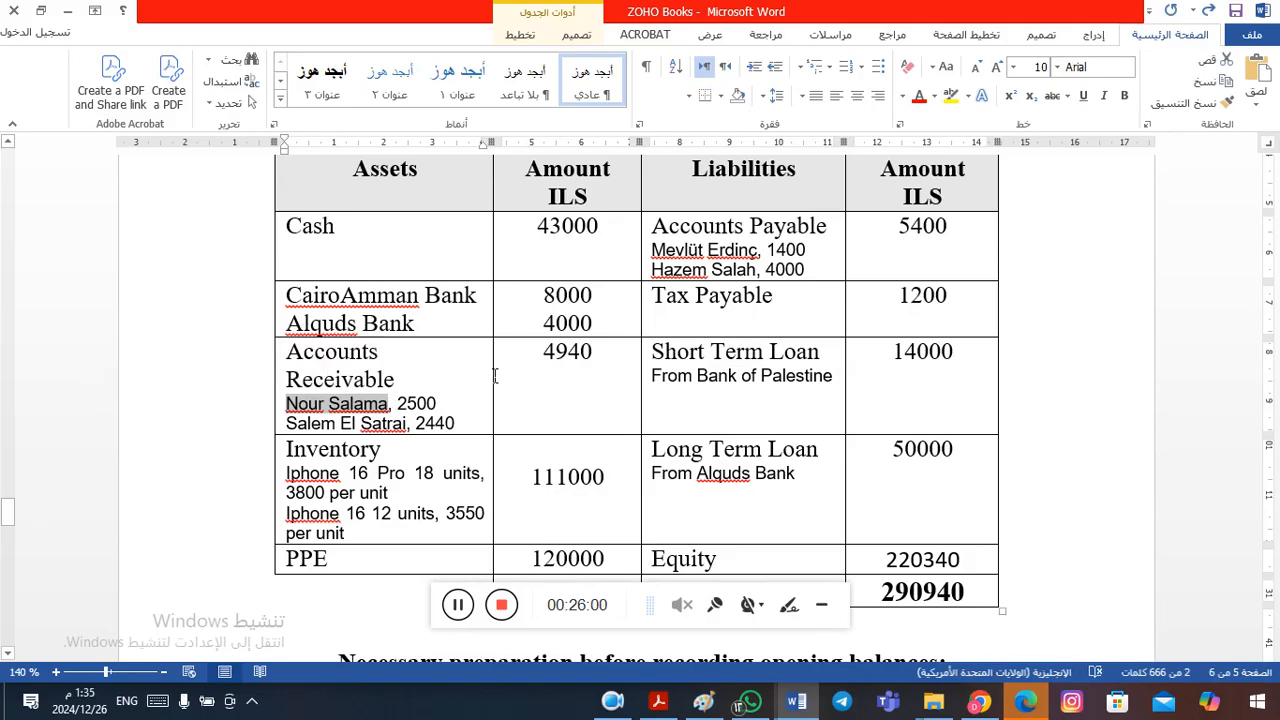
- Switch to Zoho Books and open the list of customers under Sales
{"action": "key", "text": "alt+Tab"}
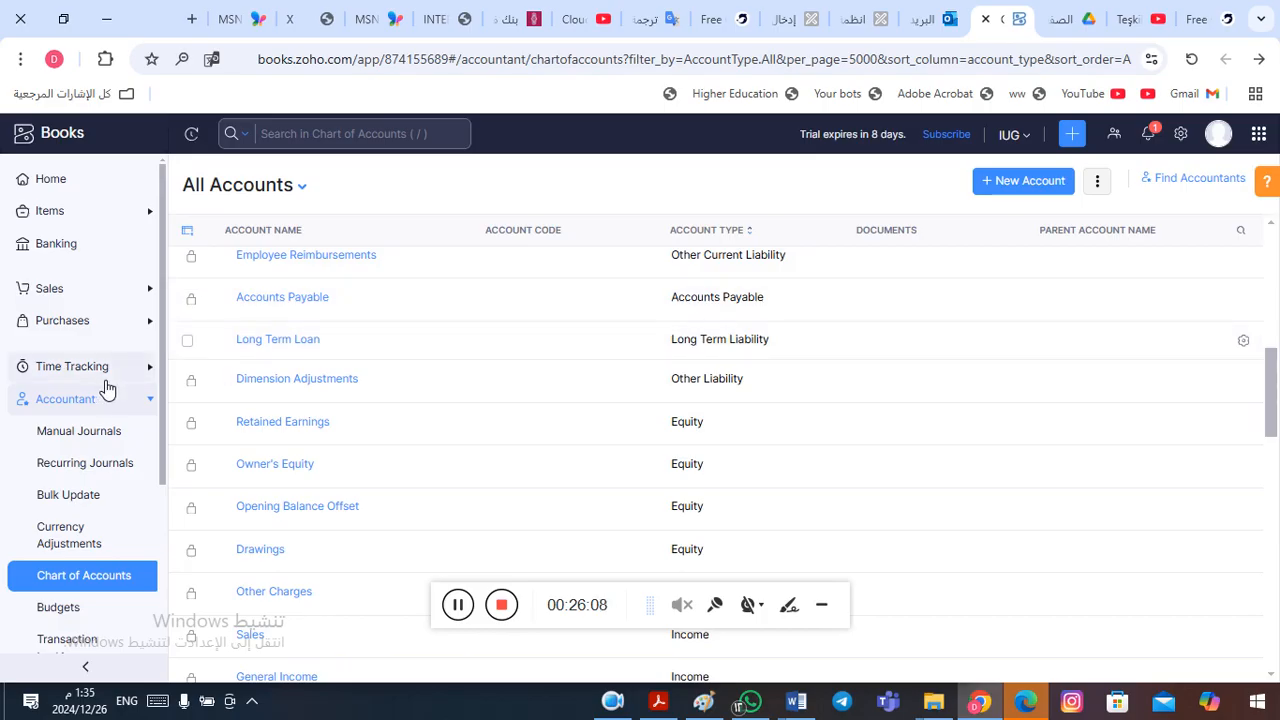
{"action": "left_click", "coordinate": [130, 333]}
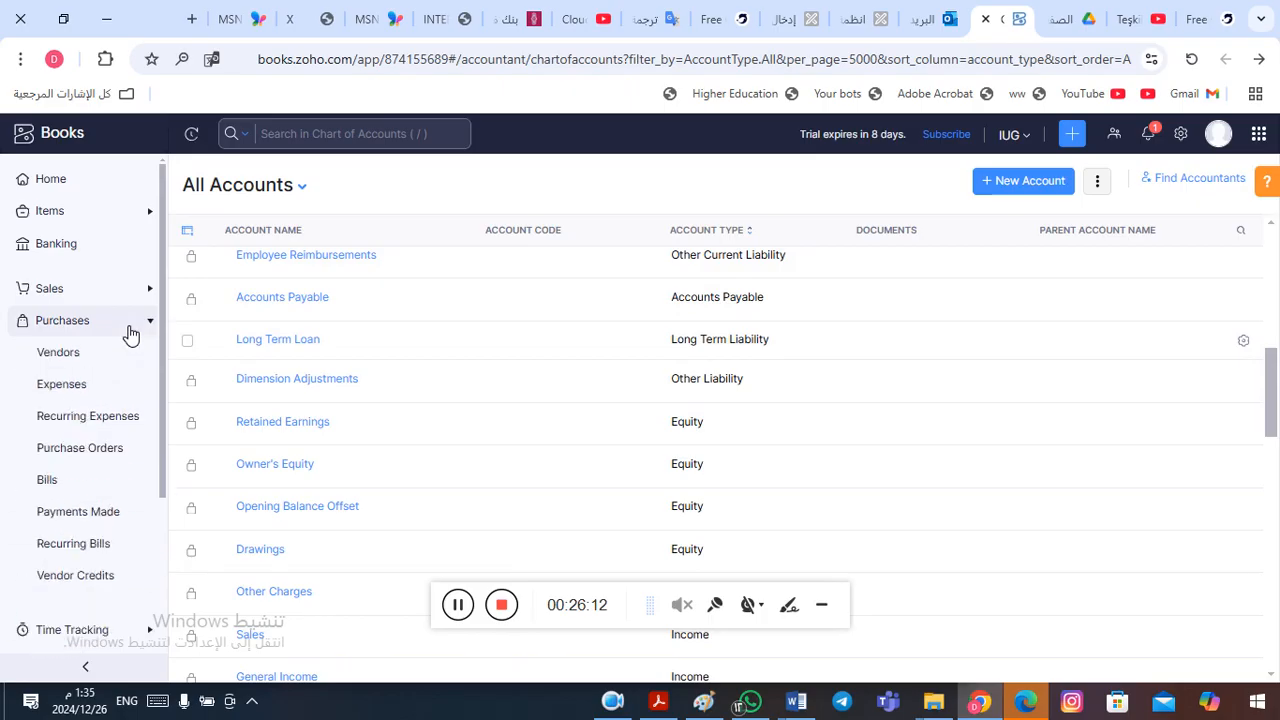
{"action": "left_click", "coordinate": [122, 324]}
{"action": "left_click", "coordinate": [106, 298]}
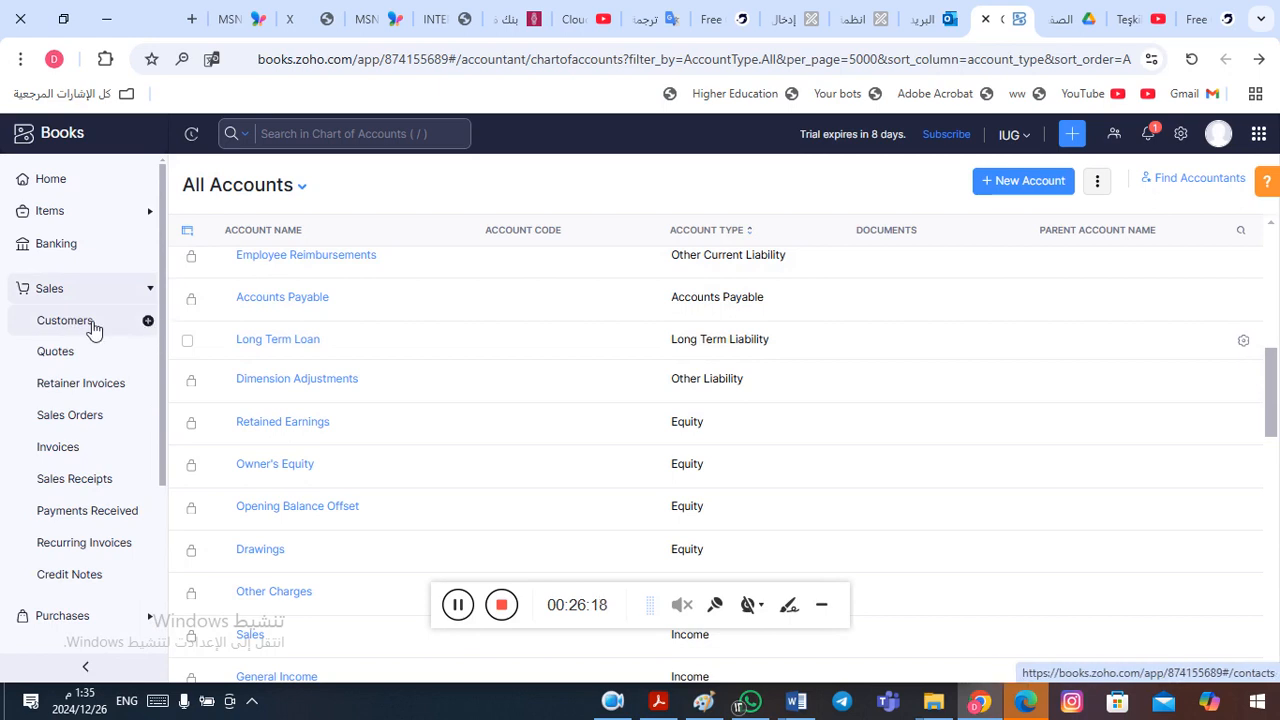
{"action": "left_click", "coordinate": [90, 326]}
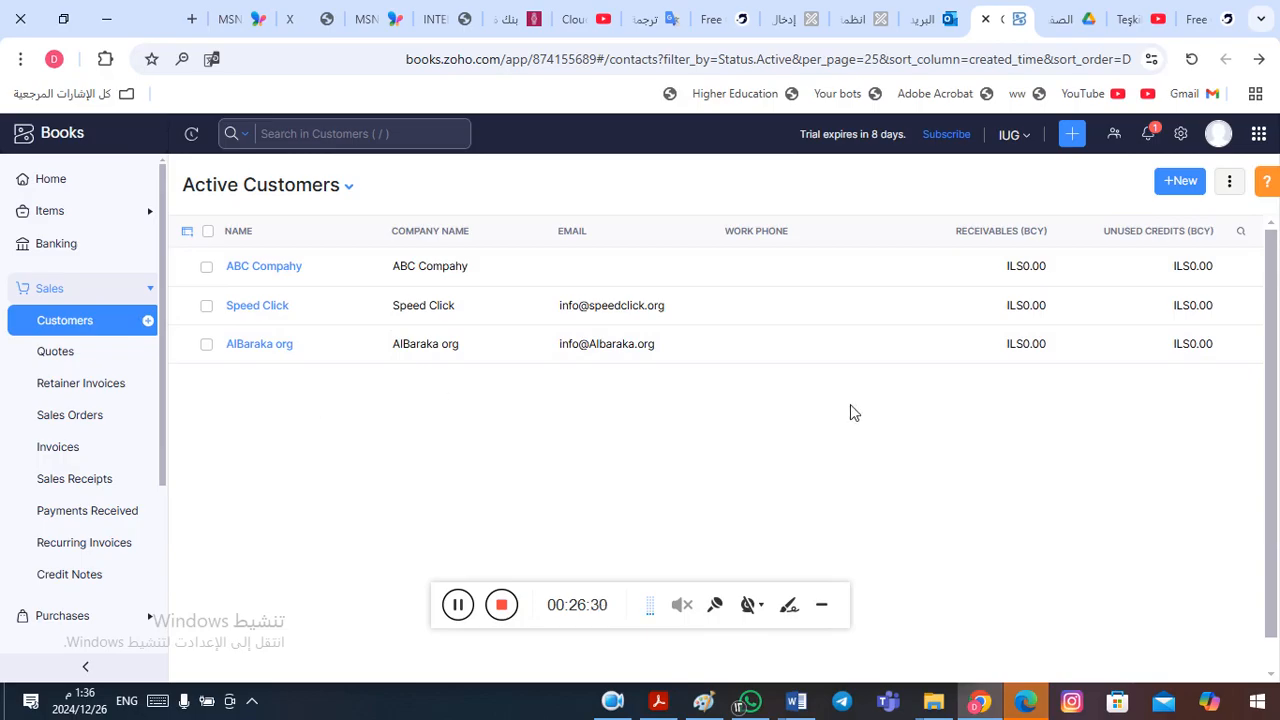
- Start a new customer and enter the copied customer's name as both company name and display name
{"action": "left_click", "coordinate": [1183, 181]}
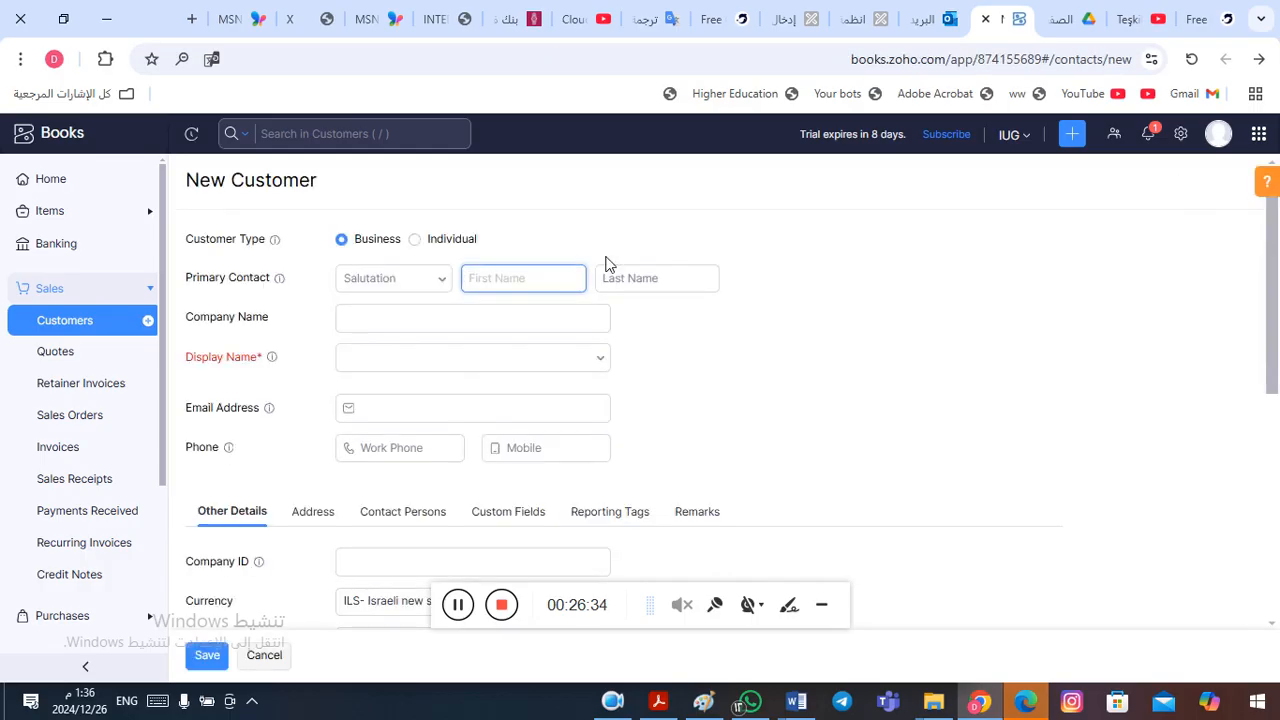
{"action": "left_click", "coordinate": [400, 328]}
{"action": "left_click", "coordinate": [374, 330]}
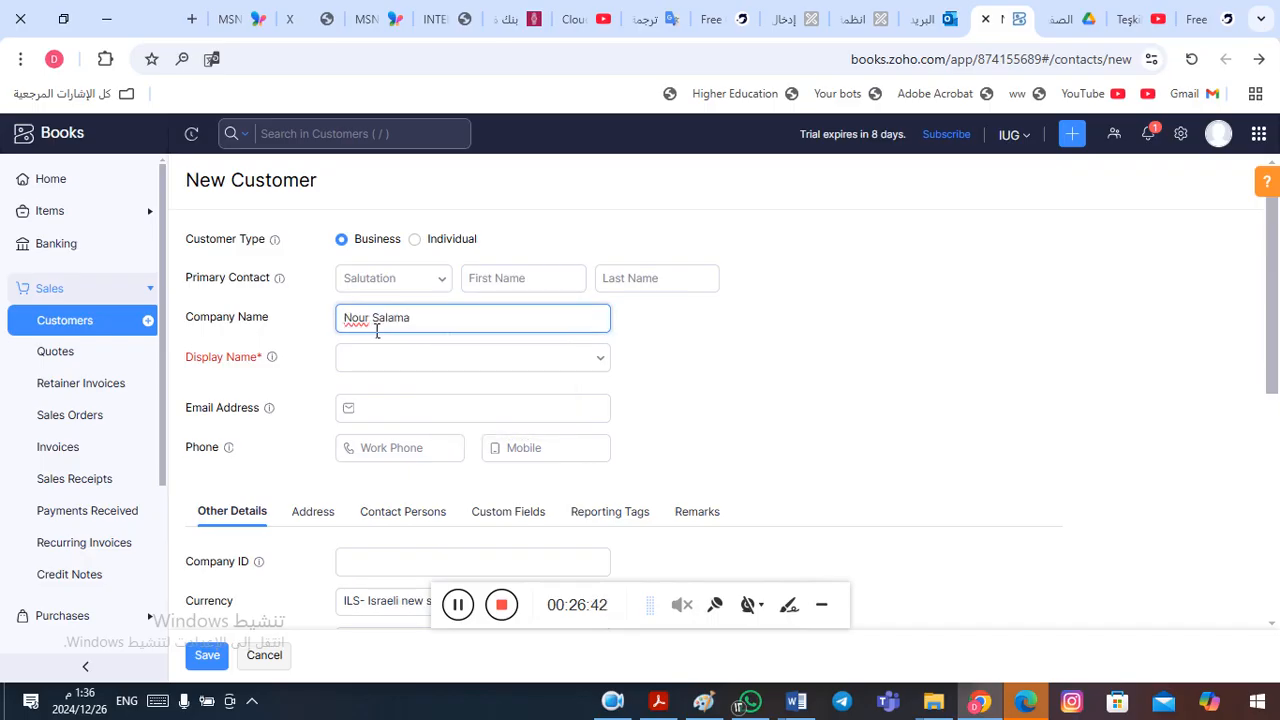
{"action": "left_click", "coordinate": [433, 362]}
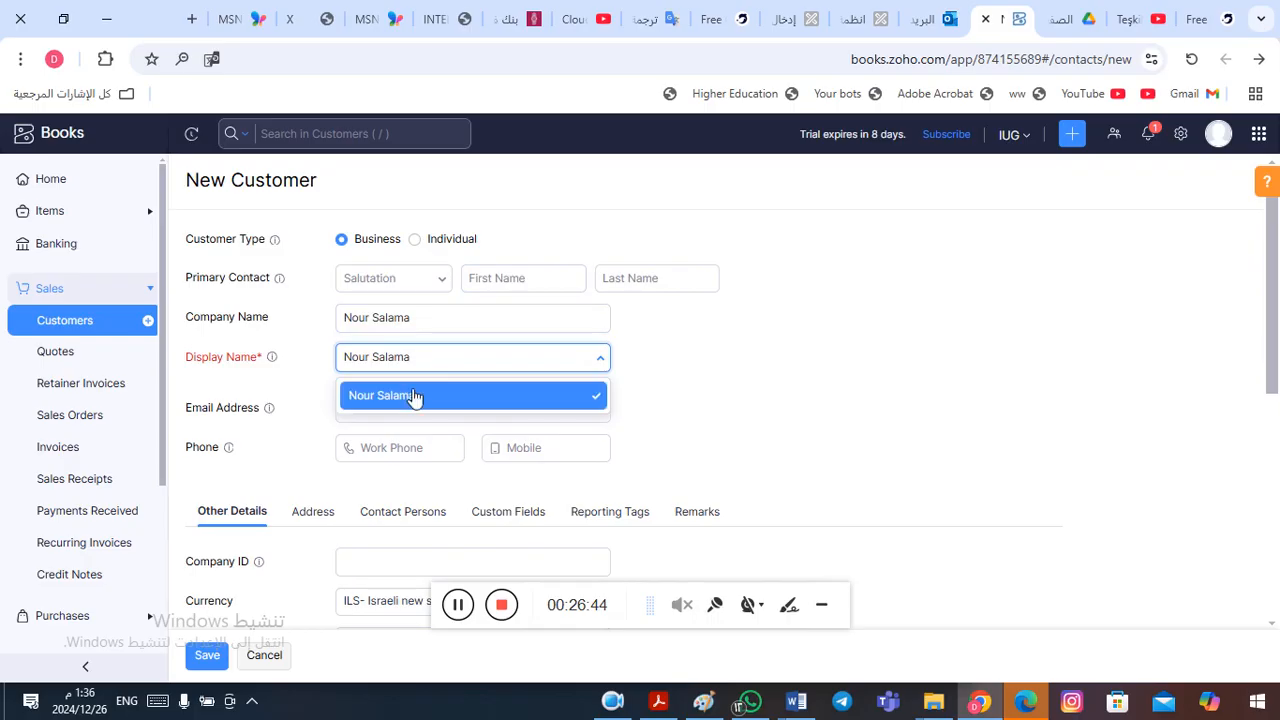
{"action": "left_click", "coordinate": [412, 404]}
{"action": "left_click", "coordinate": [772, 343]}
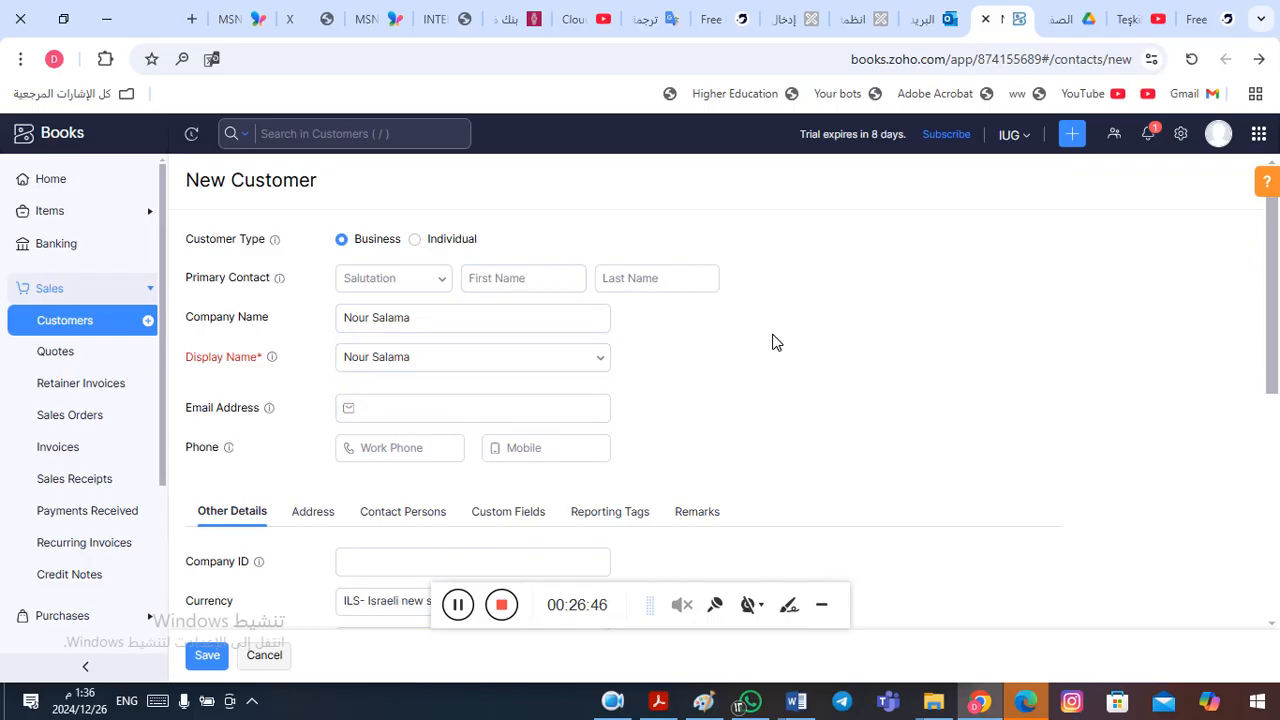
- Review the remaining details of the new customer form, including currency, opening balance and payment terms, and save the customer
{"action": "scroll", "coordinate": [772, 343], "scroll_direction": "down", "scroll_amount": 3}
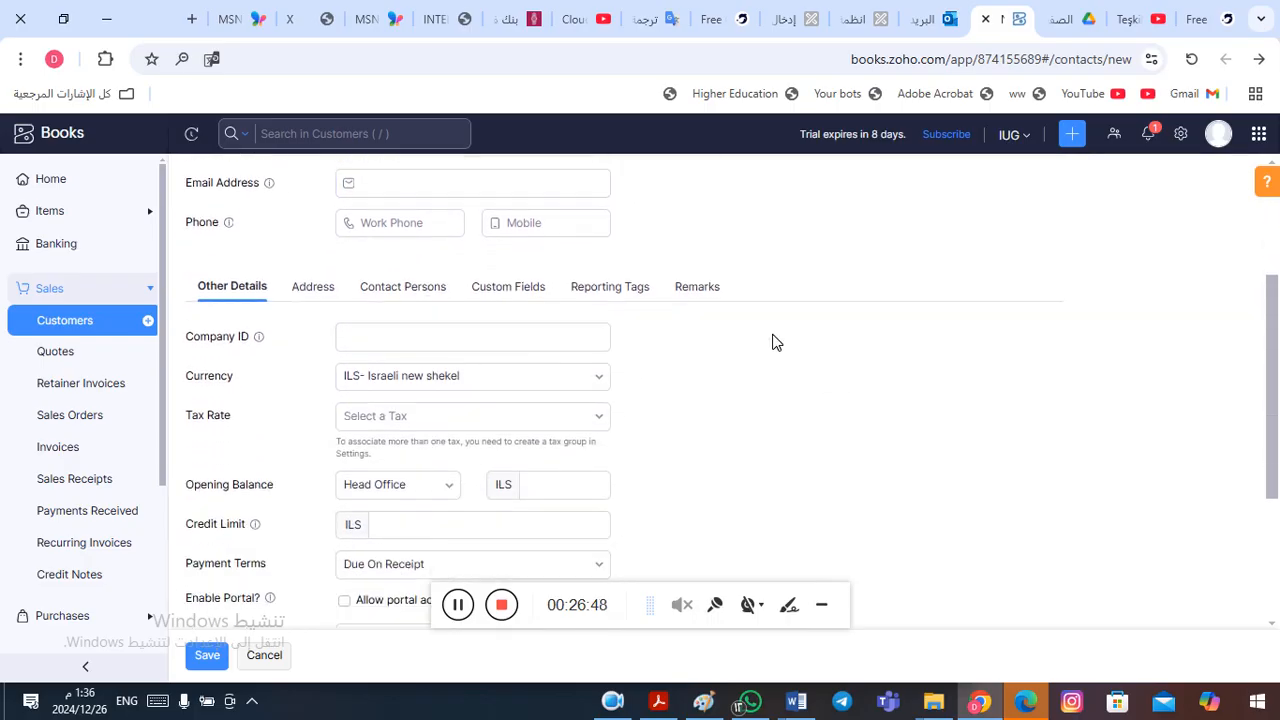
{"action": "scroll", "coordinate": [772, 343], "scroll_direction": "down", "scroll_amount": 3}
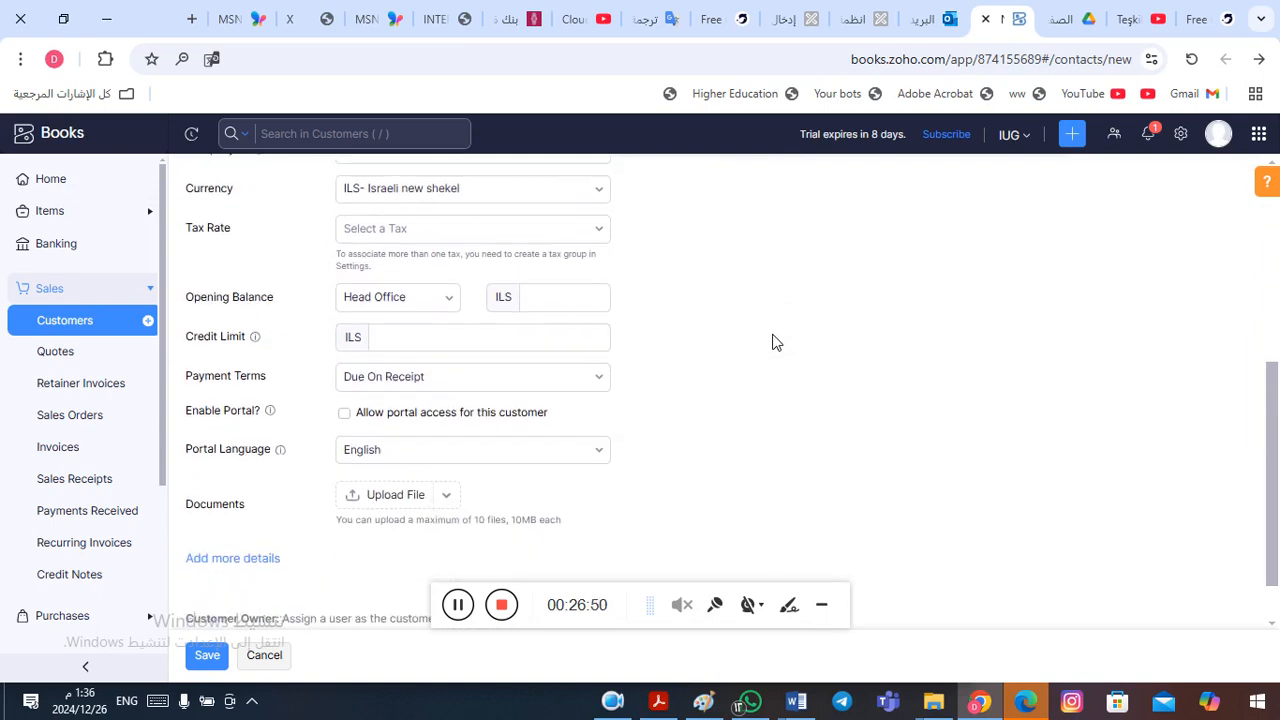
{"action": "scroll", "coordinate": [772, 343], "scroll_direction": "up", "scroll_amount": 4}
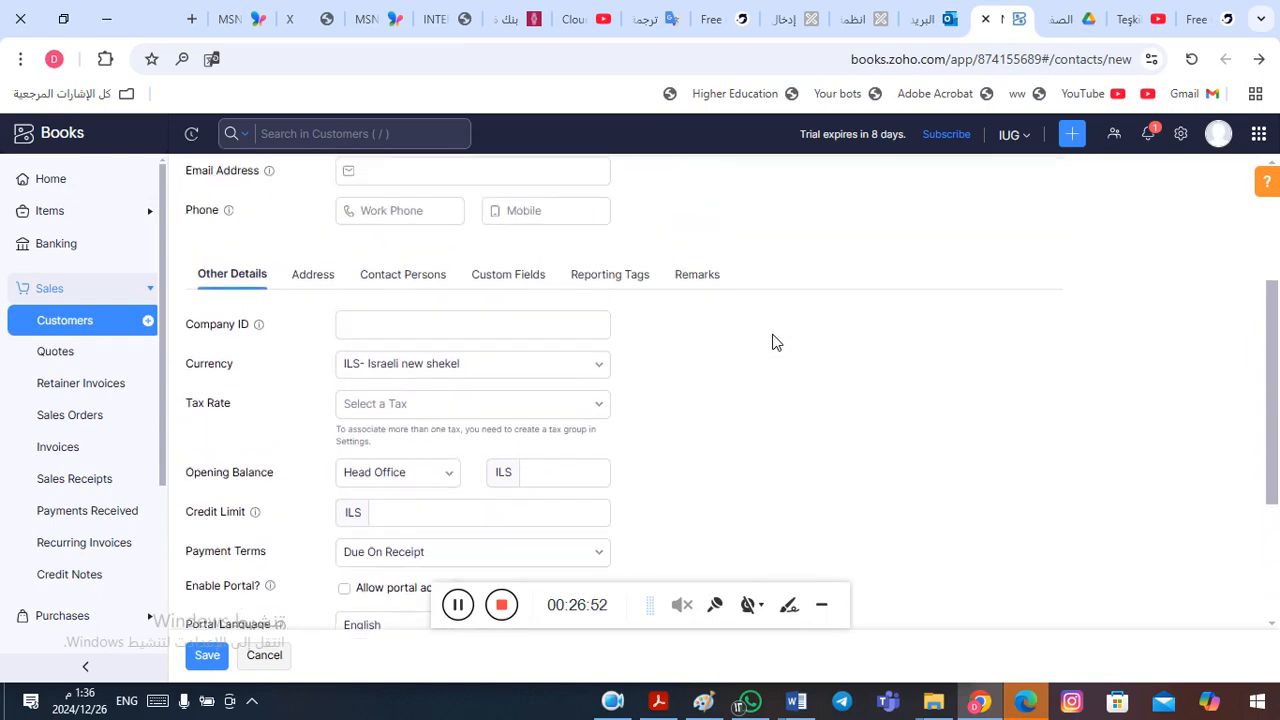
{"action": "scroll", "coordinate": [772, 343], "scroll_direction": "up", "scroll_amount": 1}
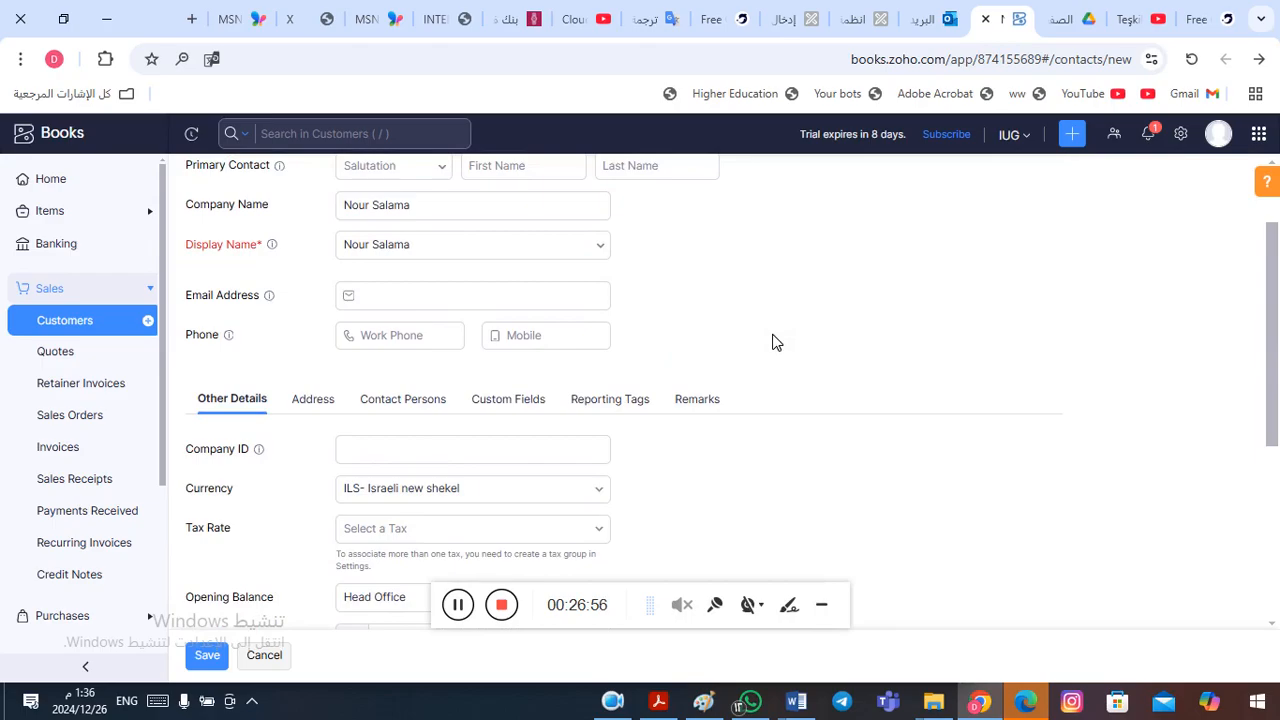
{"action": "scroll", "coordinate": [772, 343], "scroll_direction": "up", "scroll_amount": 1}
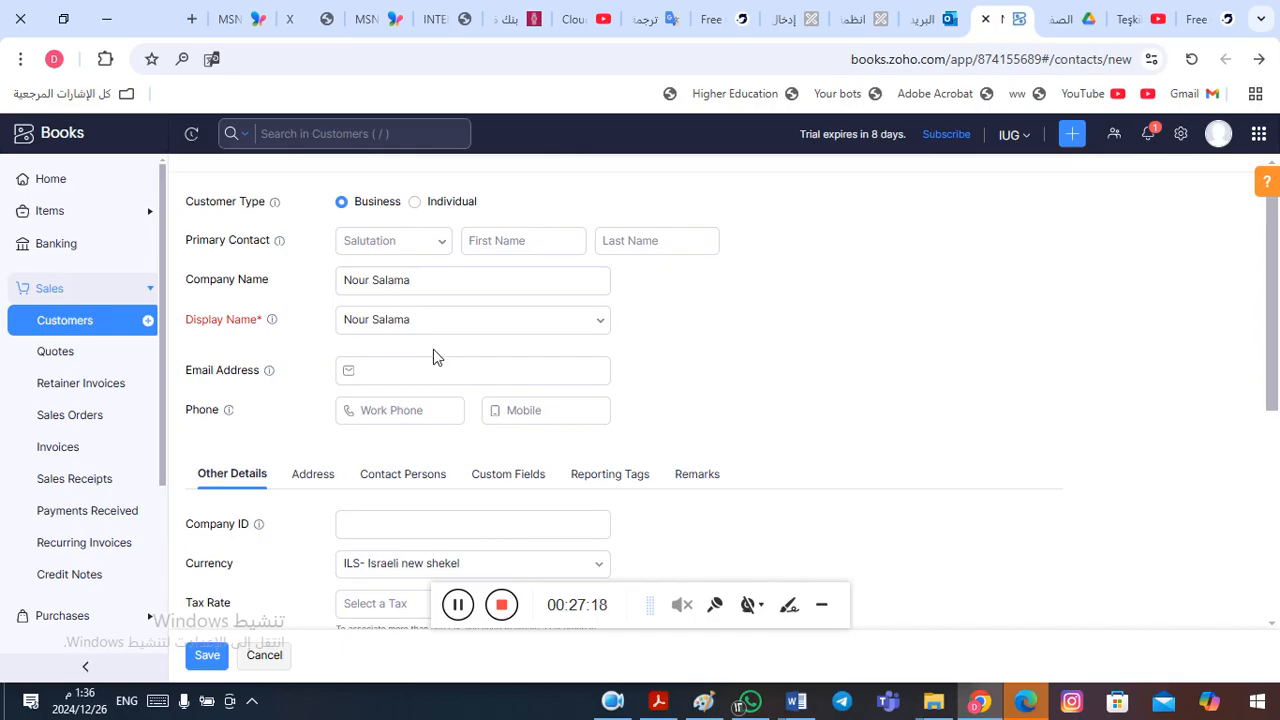
{"action": "left_click", "coordinate": [245, 534]}
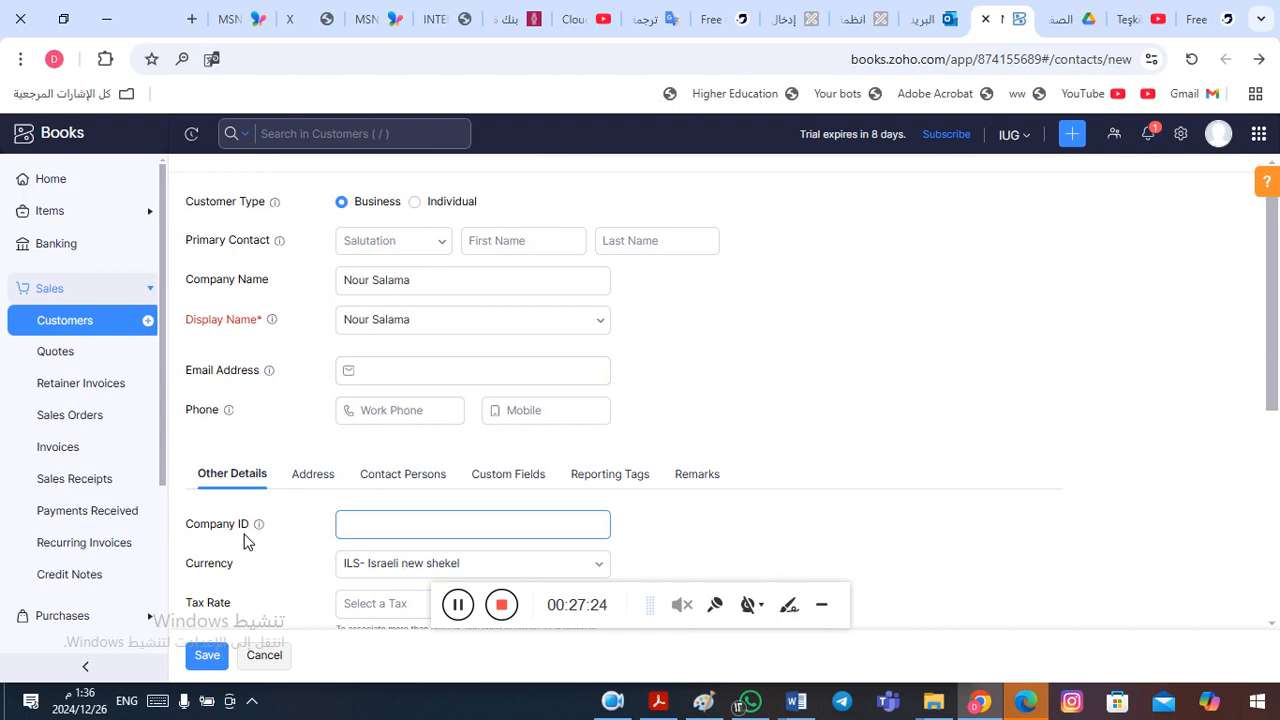
{"action": "left_click", "coordinate": [210, 657]}
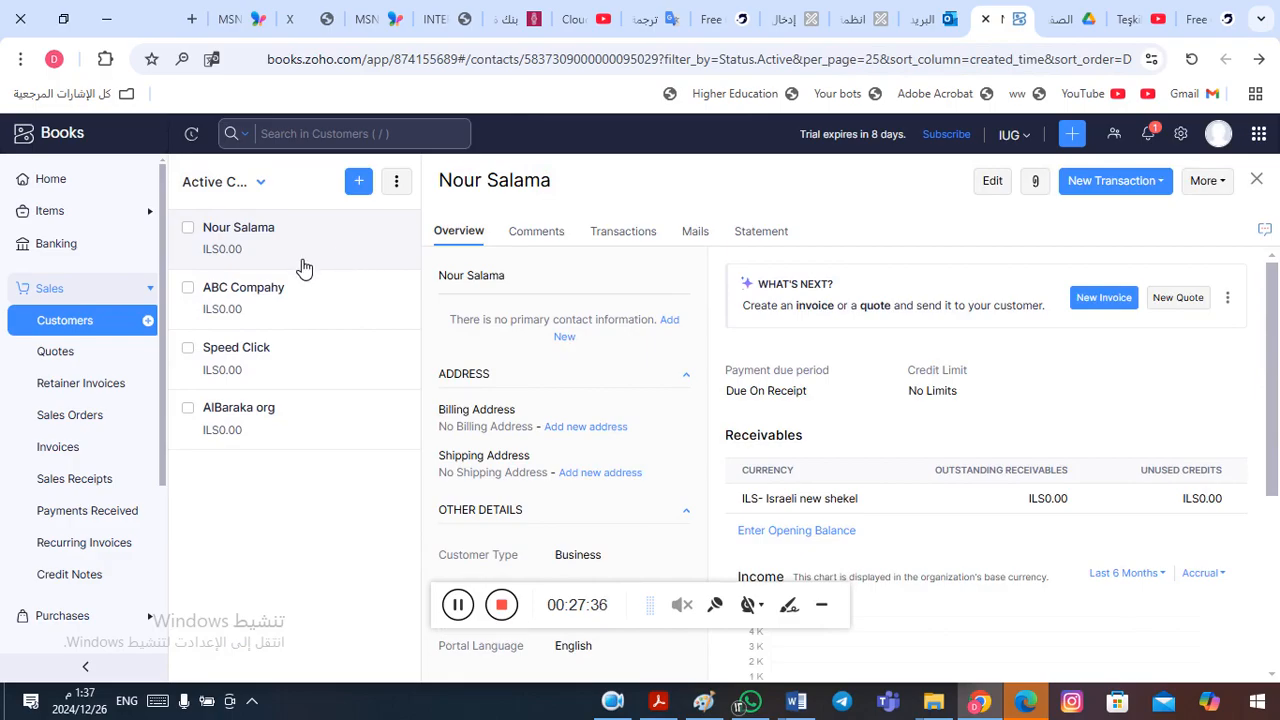
- Switch to Word, copy the second customer's name under Accounts Receivable, and return to Zoho Books
{"action": "key", "text": "alt+Tab"}
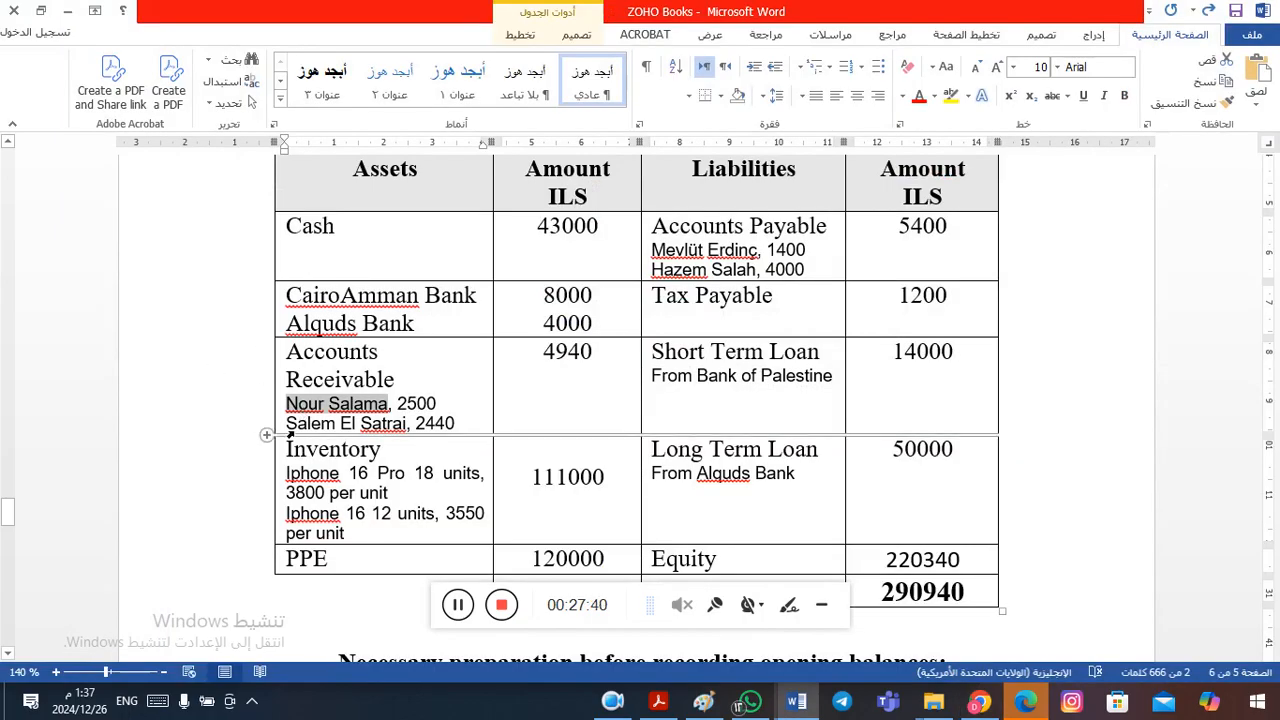
{"action": "left_click_drag", "start_coordinate": [294, 424], "coordinate": [408, 424]}
{"action": "key", "text": "ctrl+c"}
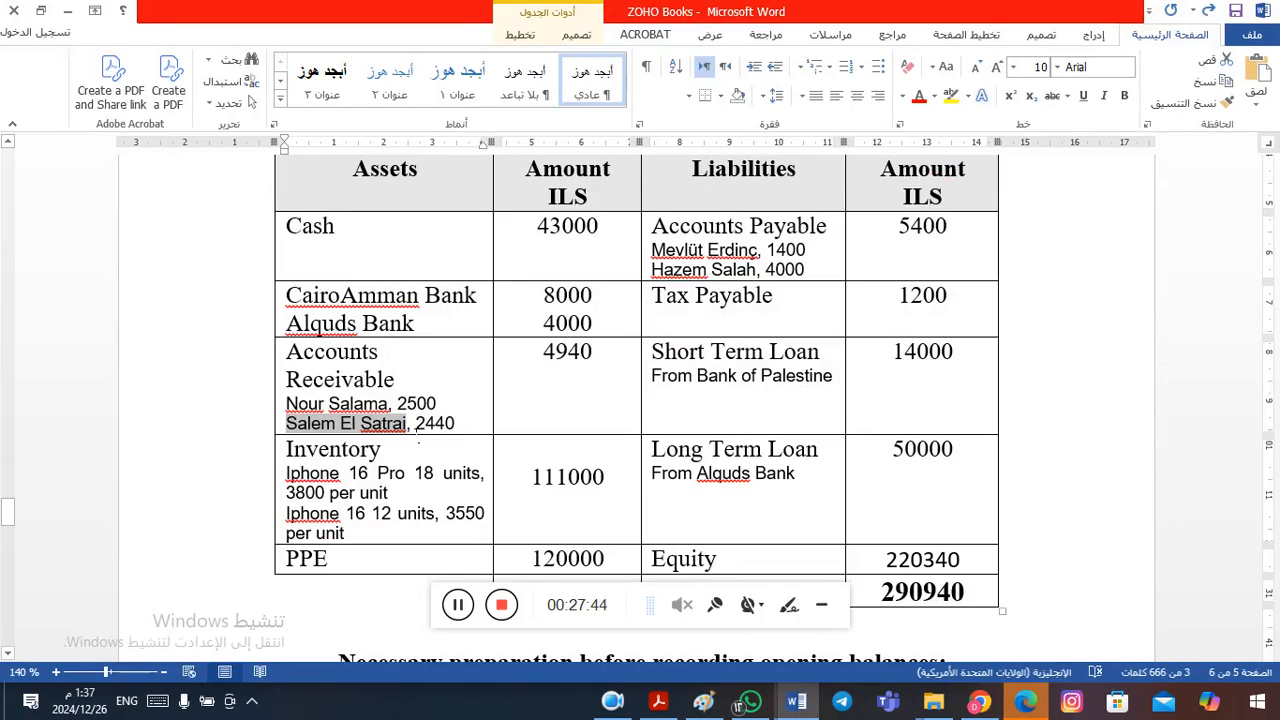
{"action": "key", "text": "alt+Tab"}
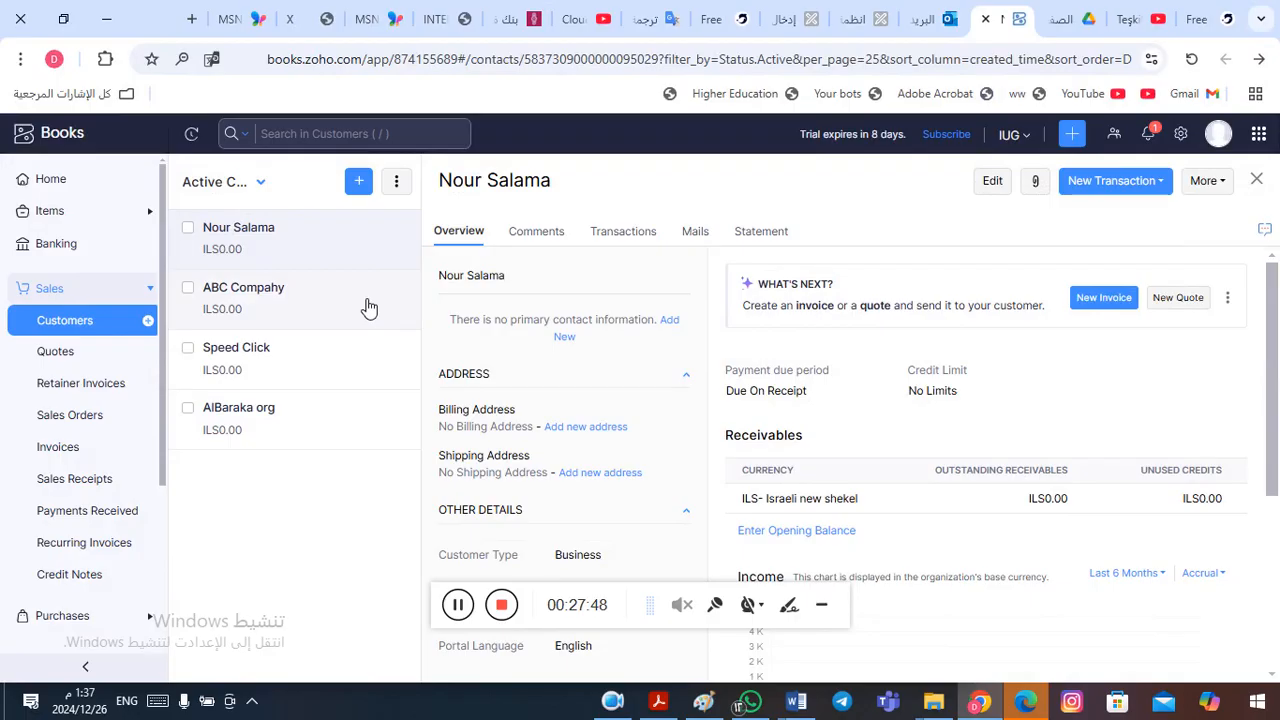
- Create another customer with the copied name as company name and display name, and save it
{"action": "left_click", "coordinate": [1257, 182]}
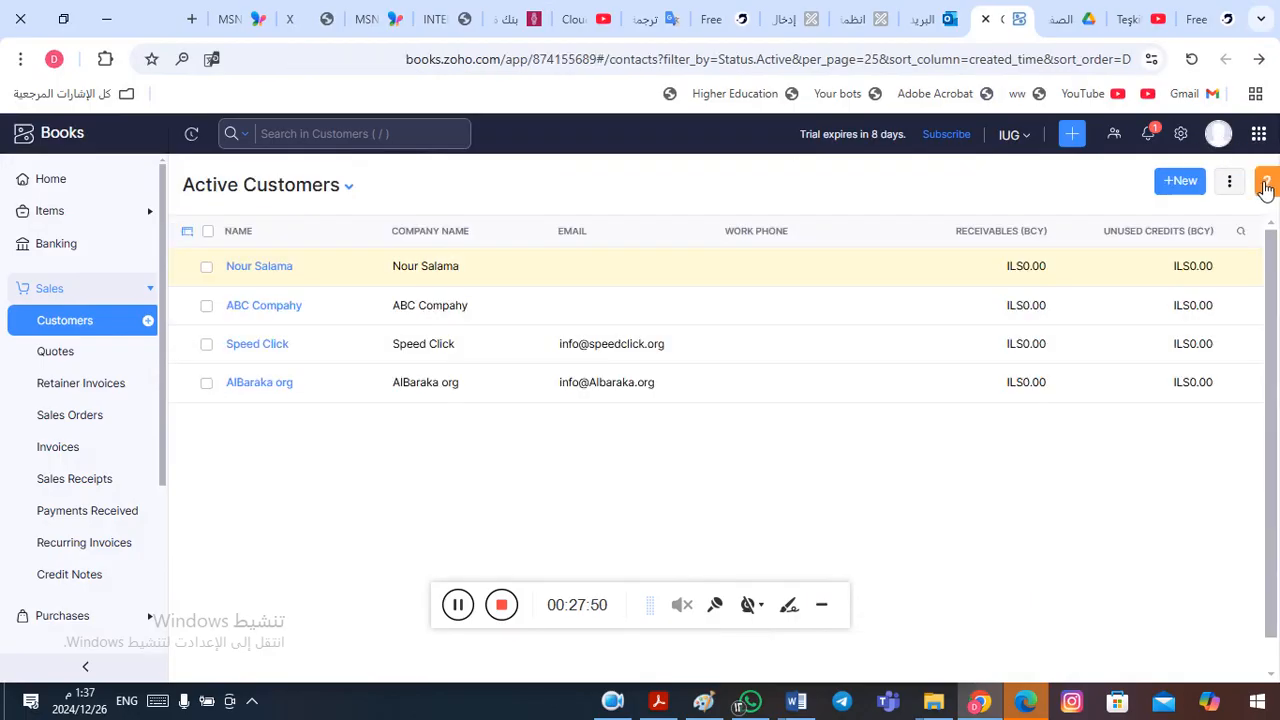
{"action": "left_click", "coordinate": [1177, 186]}
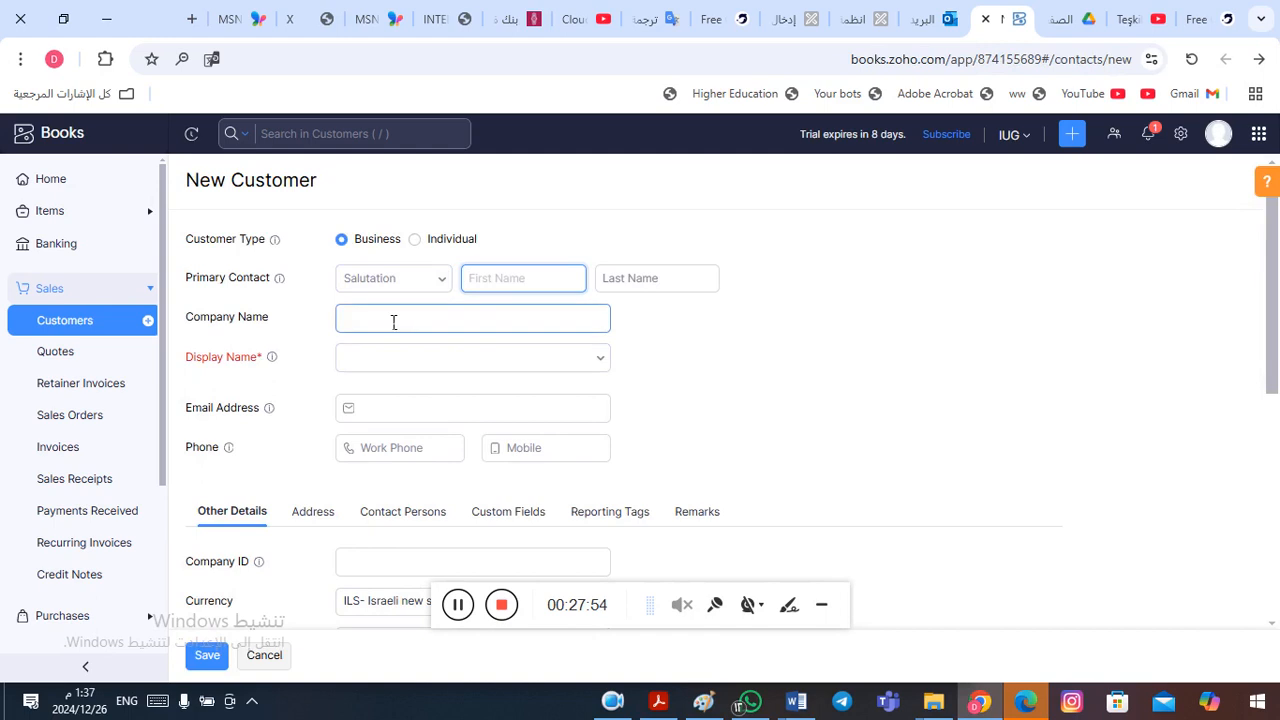
{"action": "left_click", "coordinate": [394, 321]}
{"action": "key", "text": "ctrl+v"}
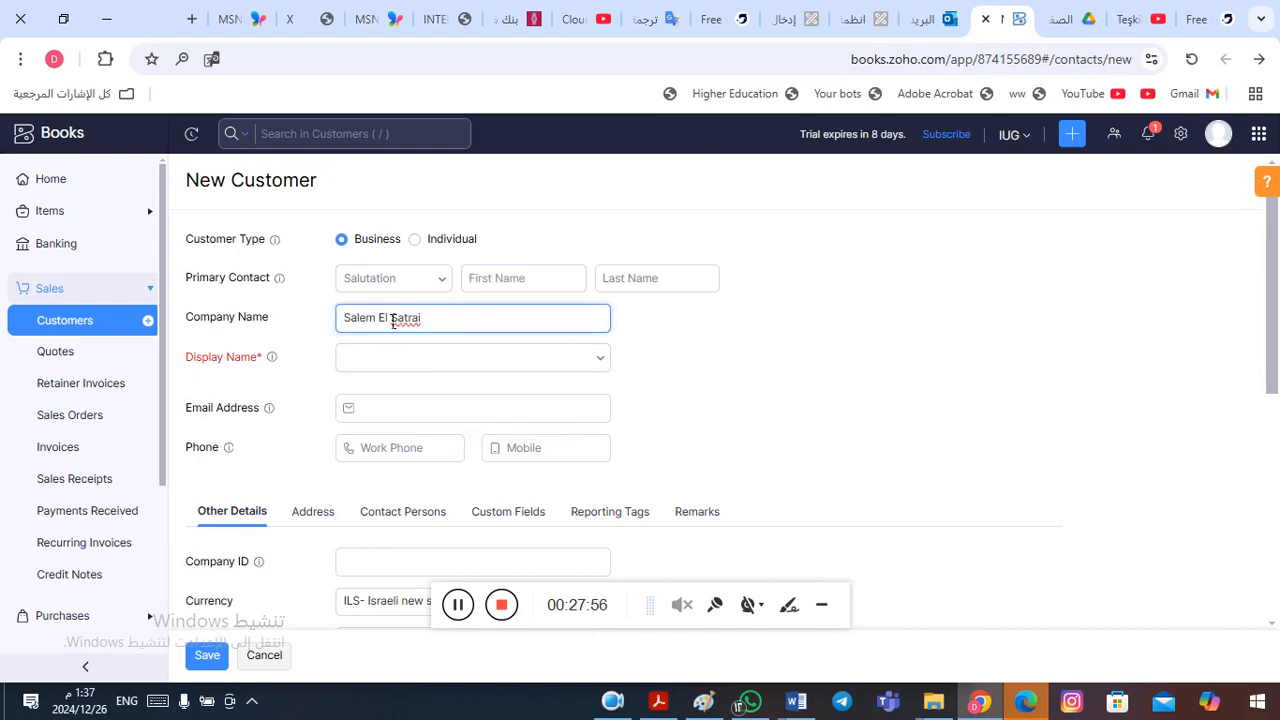
{"action": "left_click", "coordinate": [600, 369]}
{"action": "left_click", "coordinate": [473, 400]}
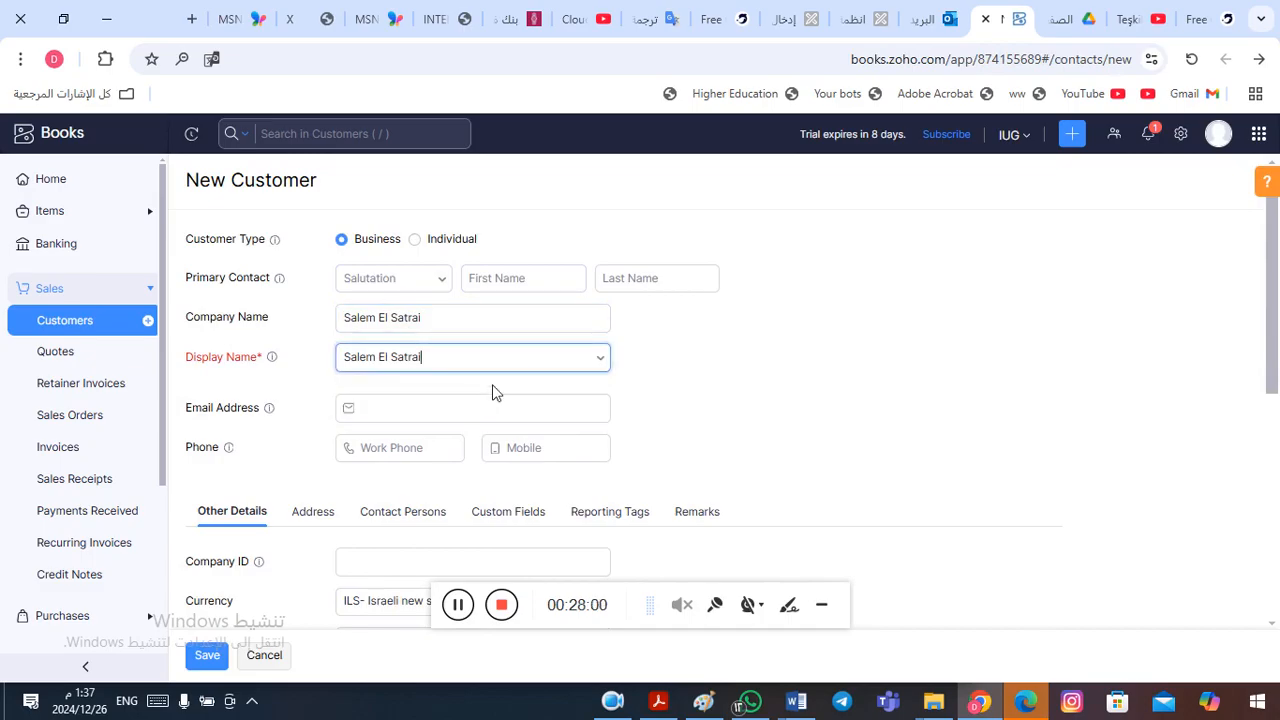
{"action": "left_click", "coordinate": [205, 657]}
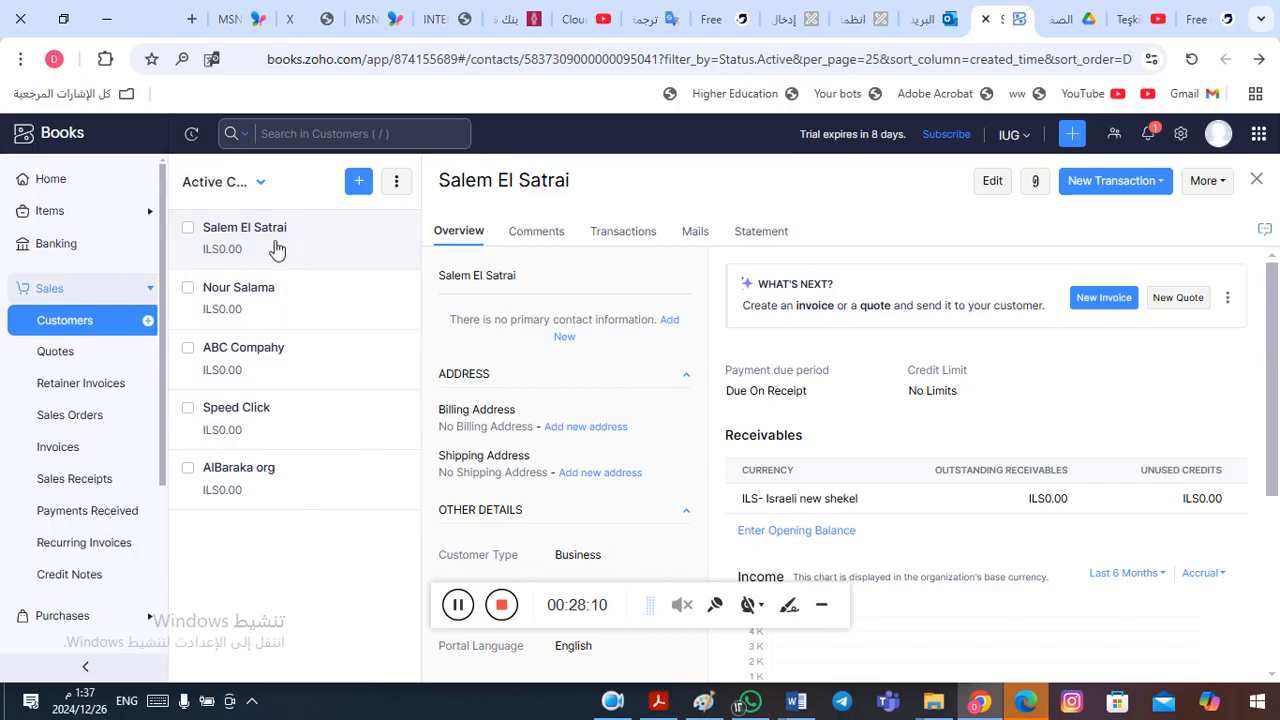
- Switch to Word and review the two customer entries under Accounts Receivable in the financial position table
{"action": "key", "text": "alt+Tab"}
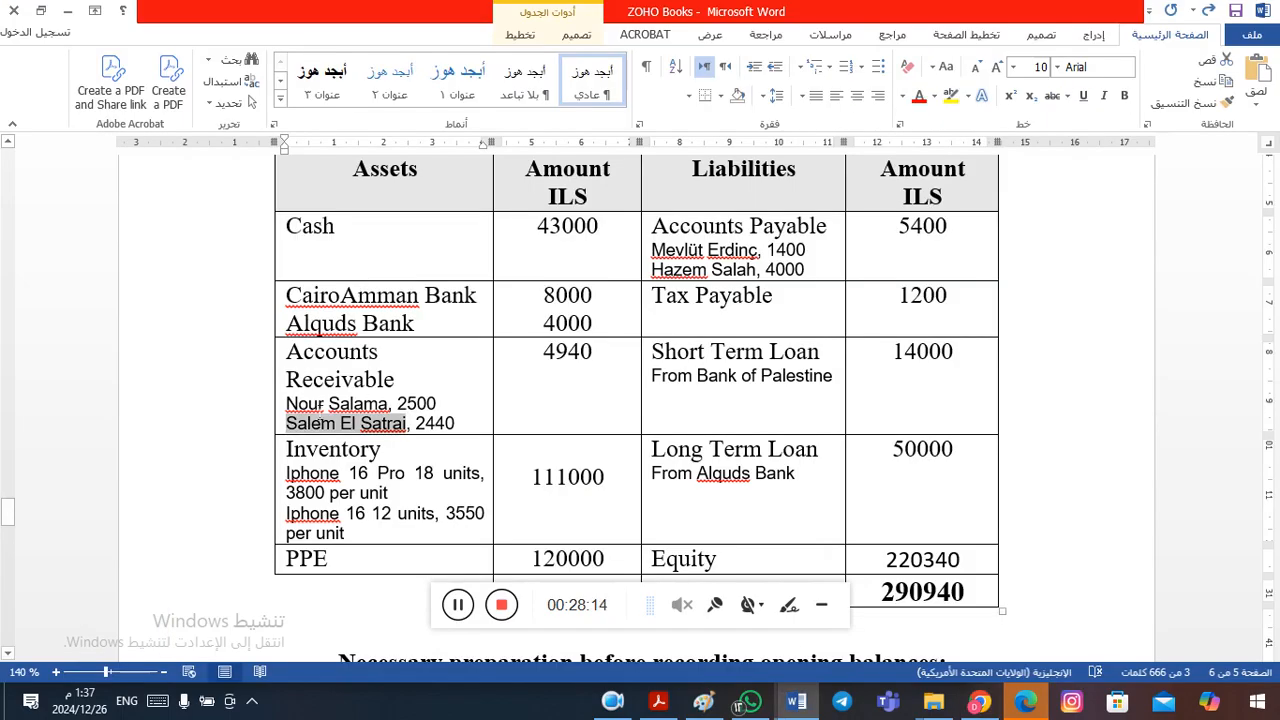
{"action": "left_click", "coordinate": [297, 417]}
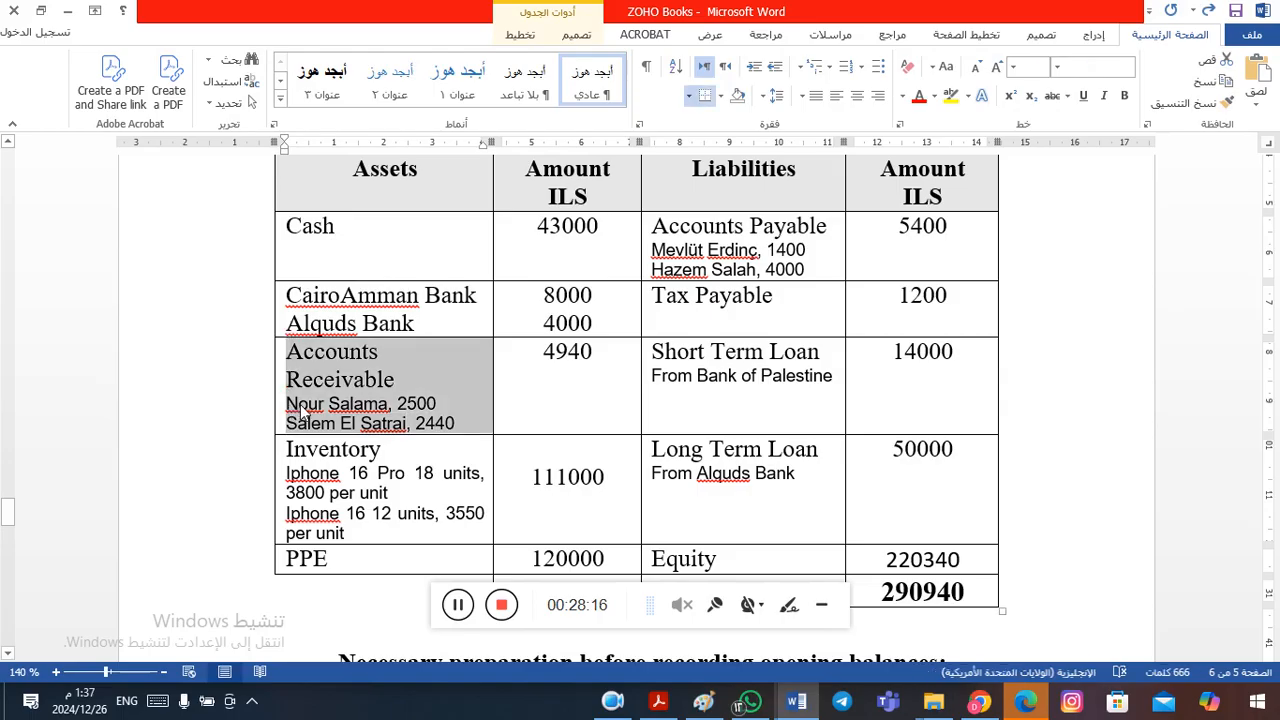
{"action": "left_click", "coordinate": [300, 409]}
{"action": "left_click_drag", "start_coordinate": [287, 404], "coordinate": [464, 422]}
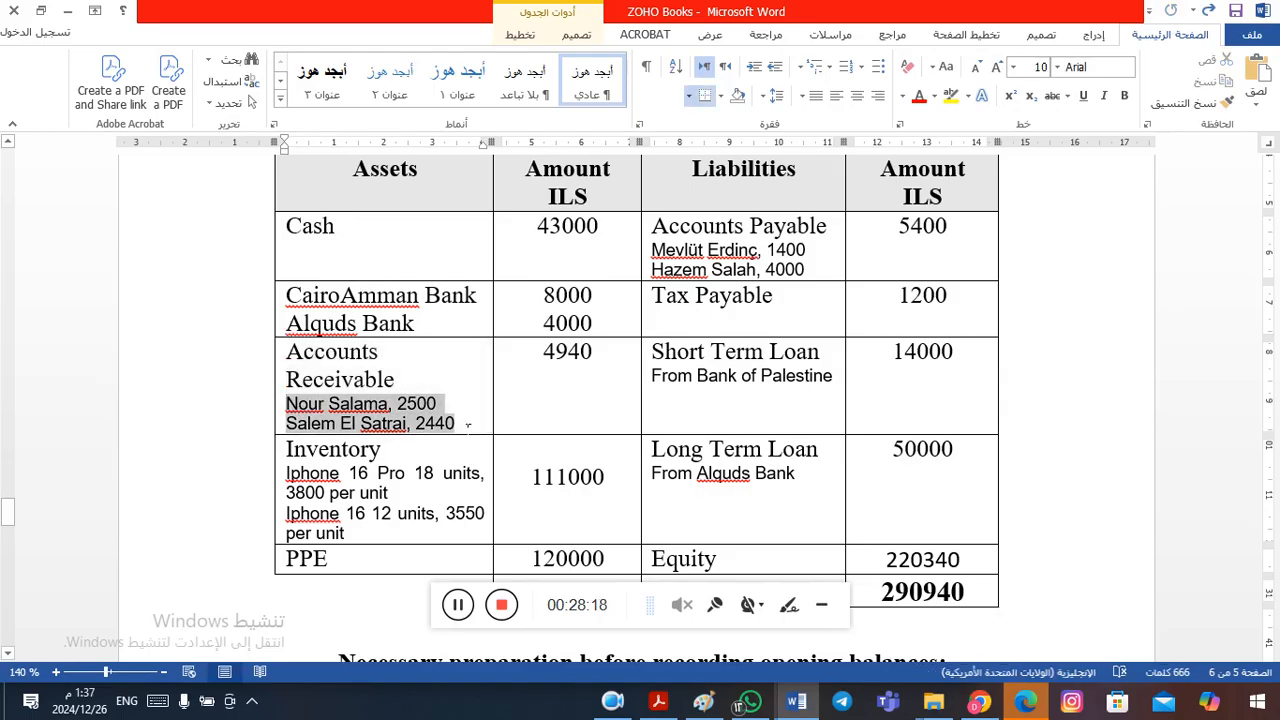
{"action": "left_click", "coordinate": [444, 430]}
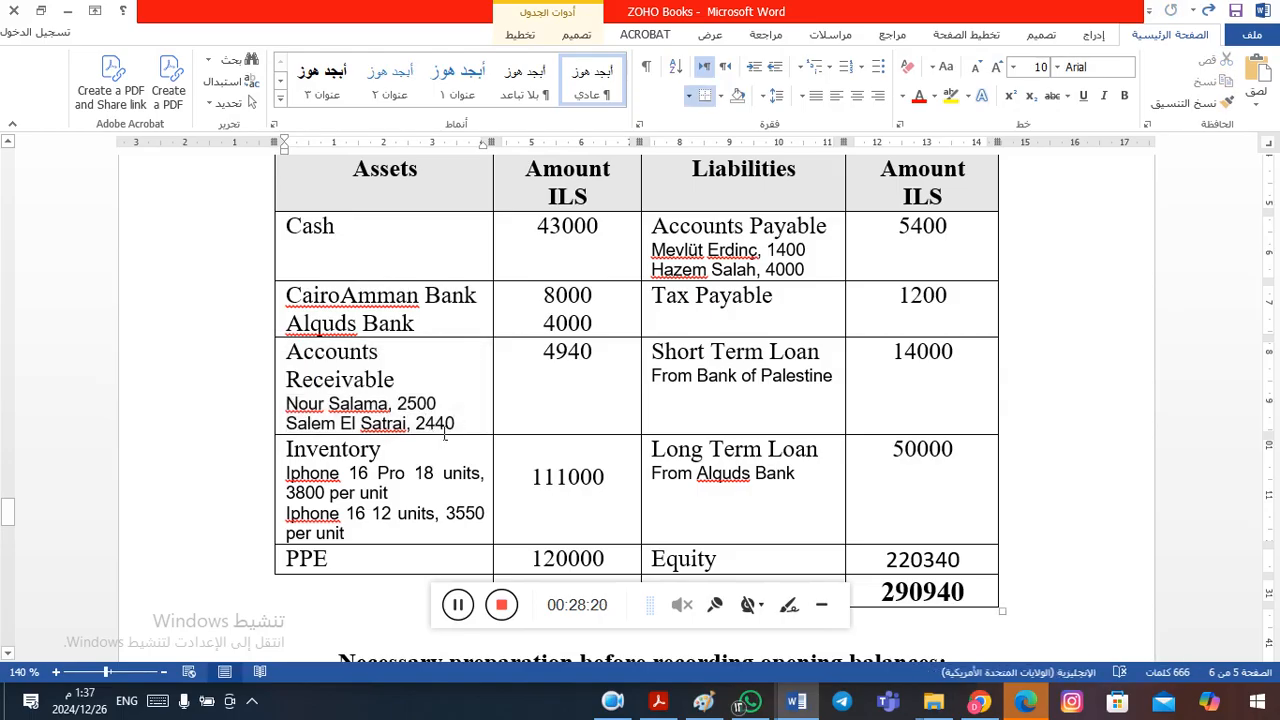
- Copy the first vendor's name under Accounts Payable, switch back to Zoho Books, and collapse the Sales section
{"action": "left_click", "coordinate": [674, 231]}
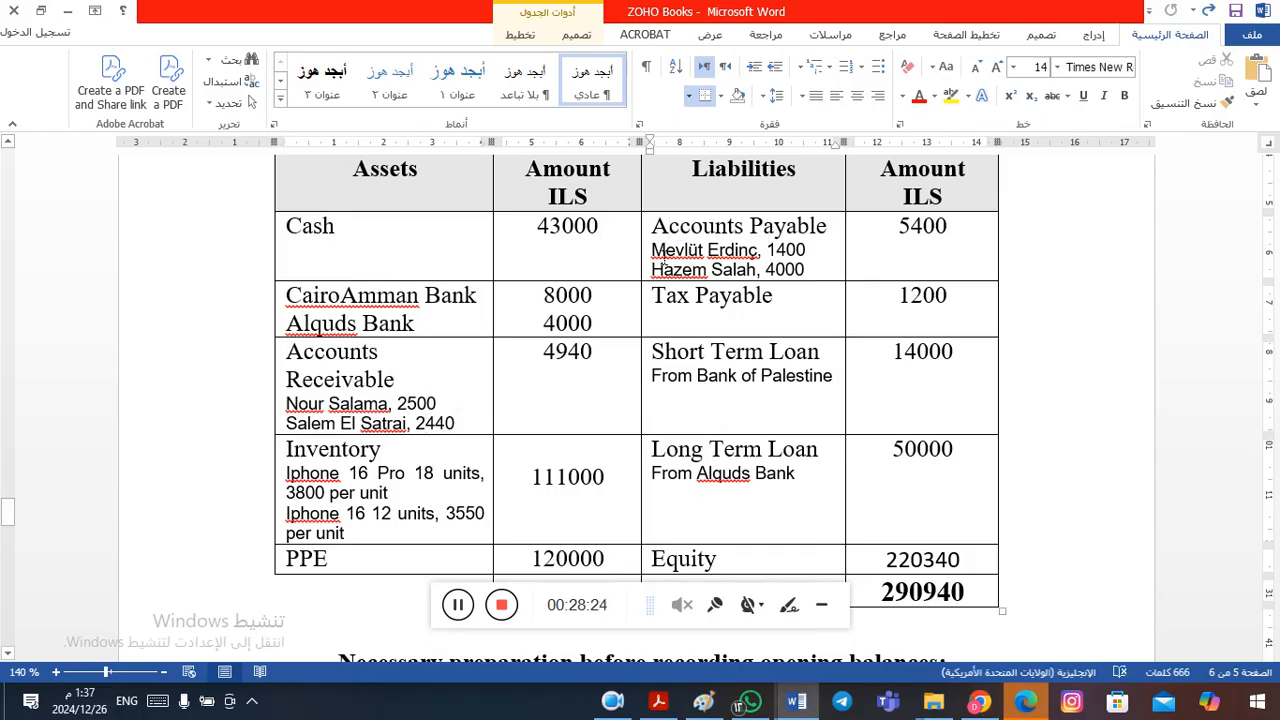
{"action": "left_click_drag", "start_coordinate": [652, 258], "coordinate": [745, 262]}
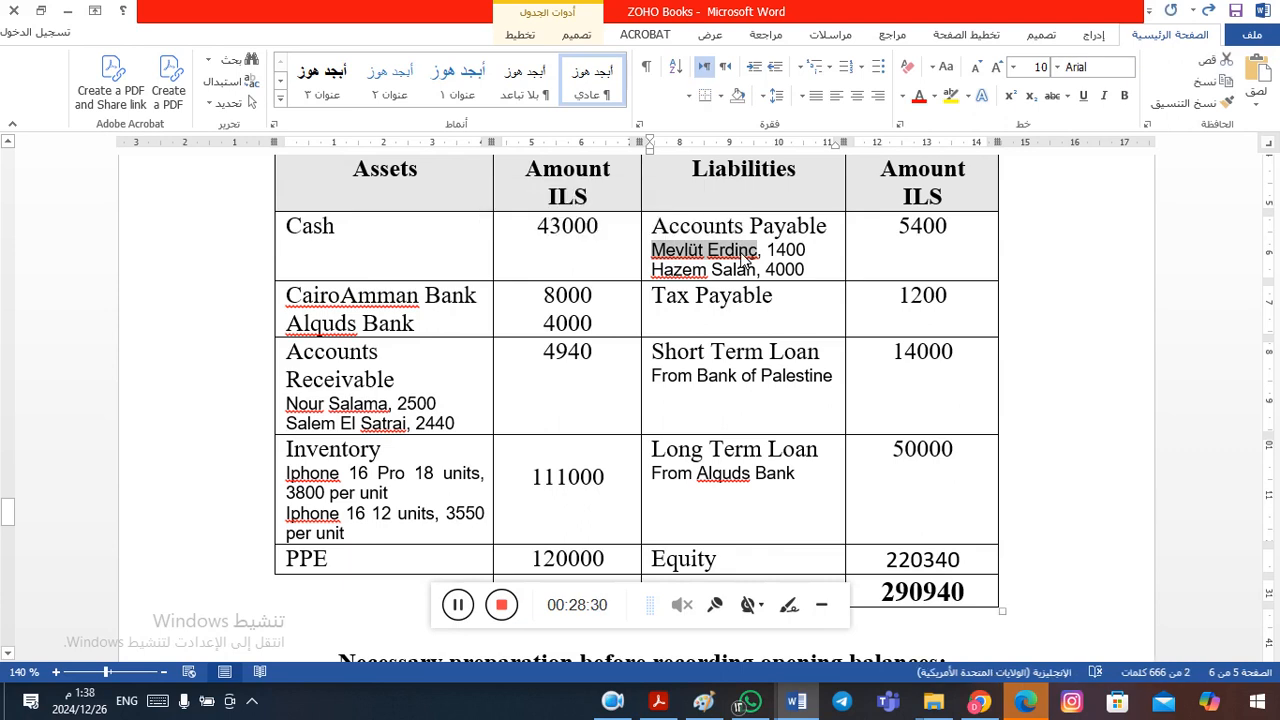
{"action": "key", "text": "alt+Tab"}
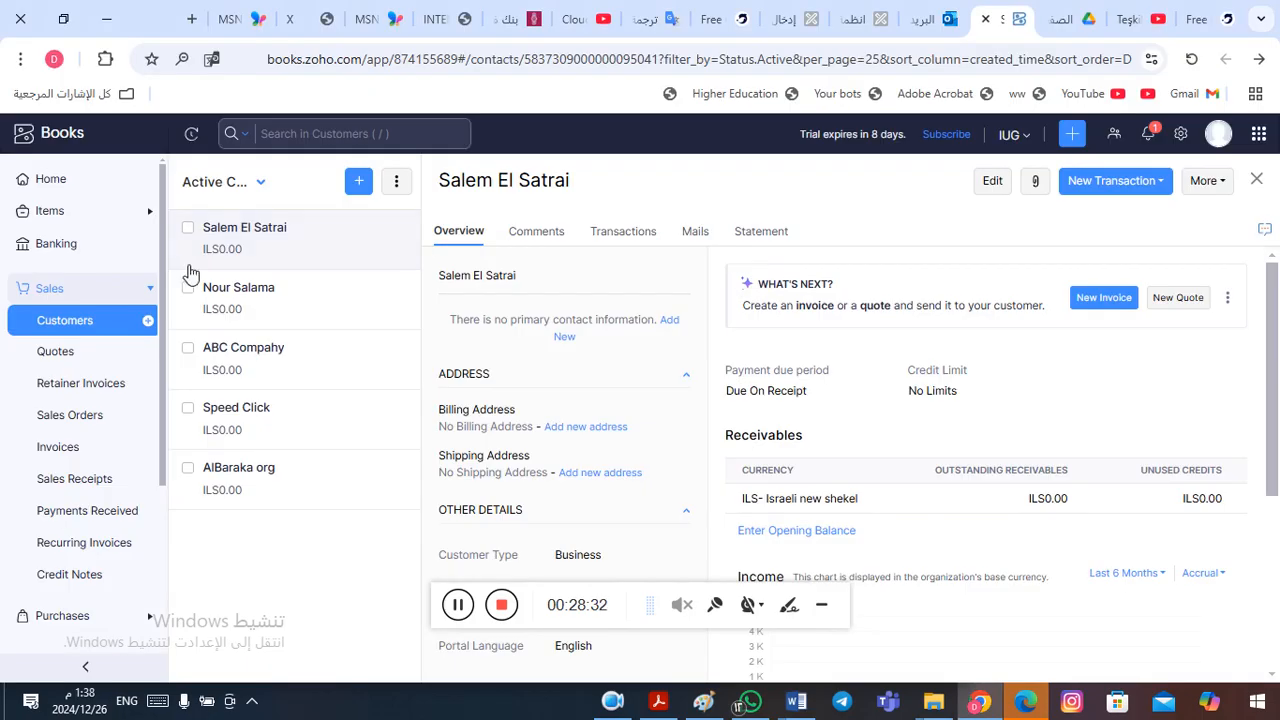
{"action": "left_click", "coordinate": [151, 289]}
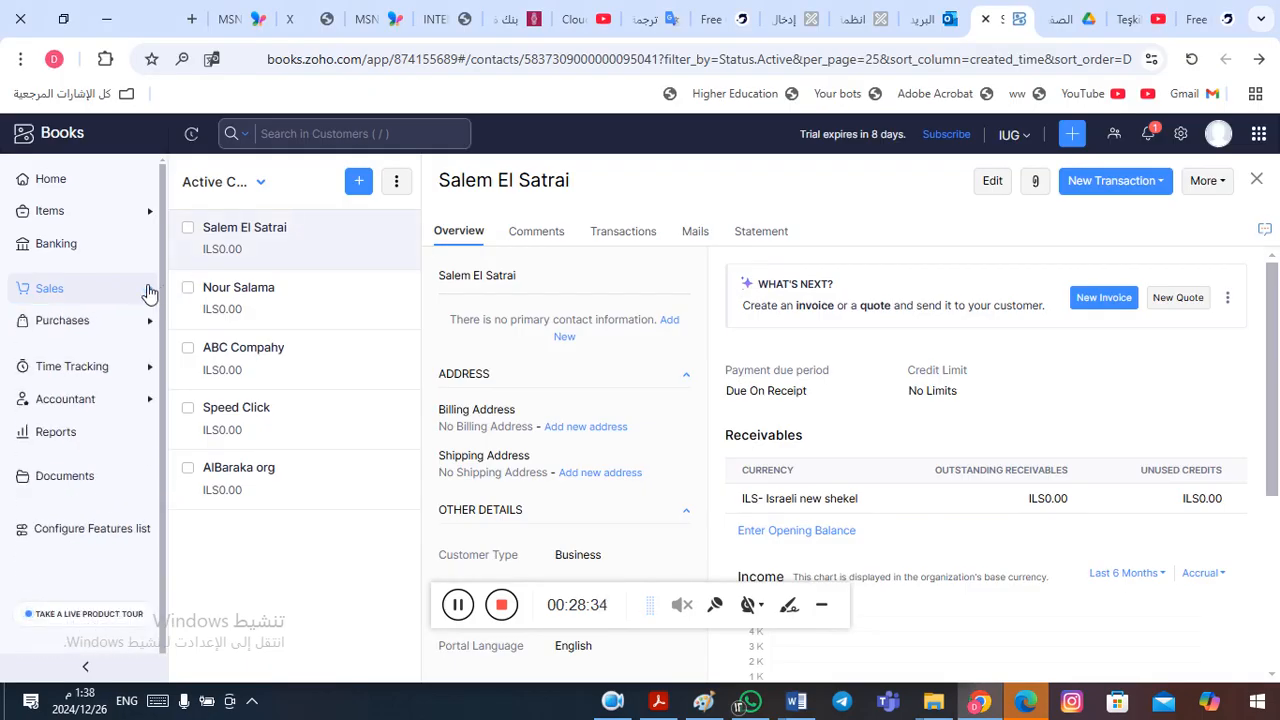
- Create a vendor under Purchases with the copied name as company name and display name, and save it
{"action": "left_click", "coordinate": [66, 330]}
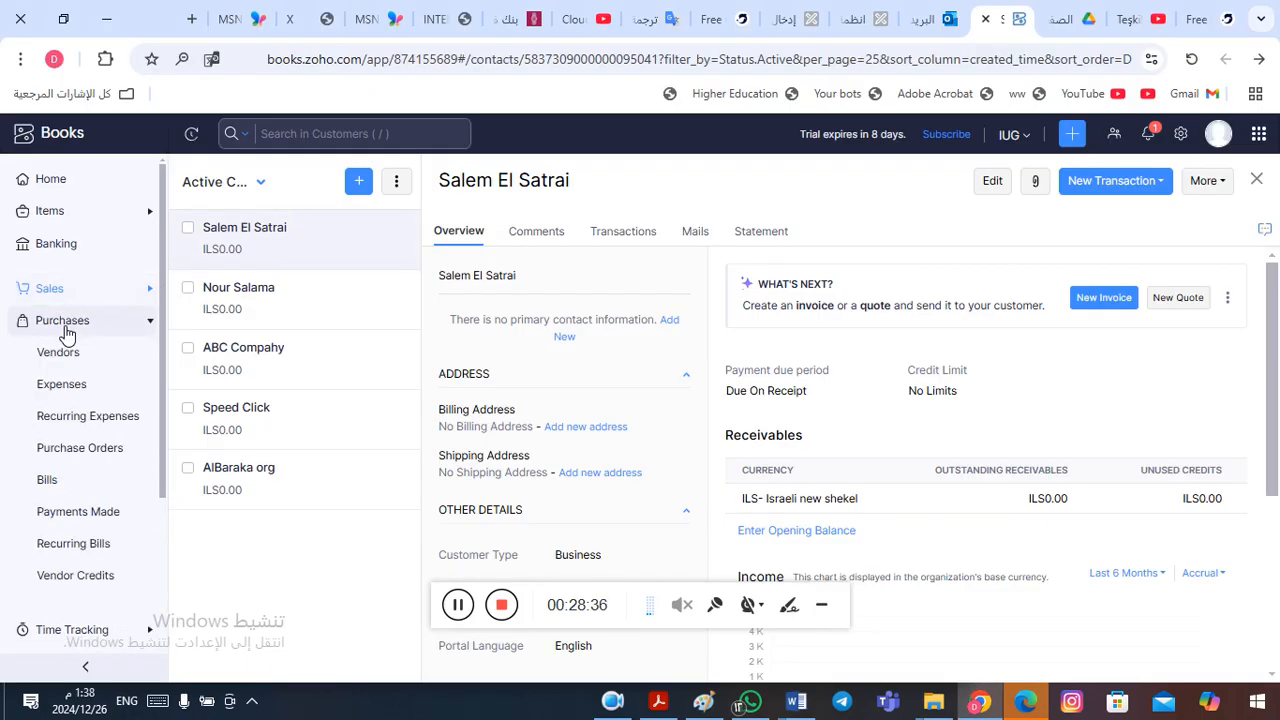
{"action": "left_click", "coordinate": [60, 355]}
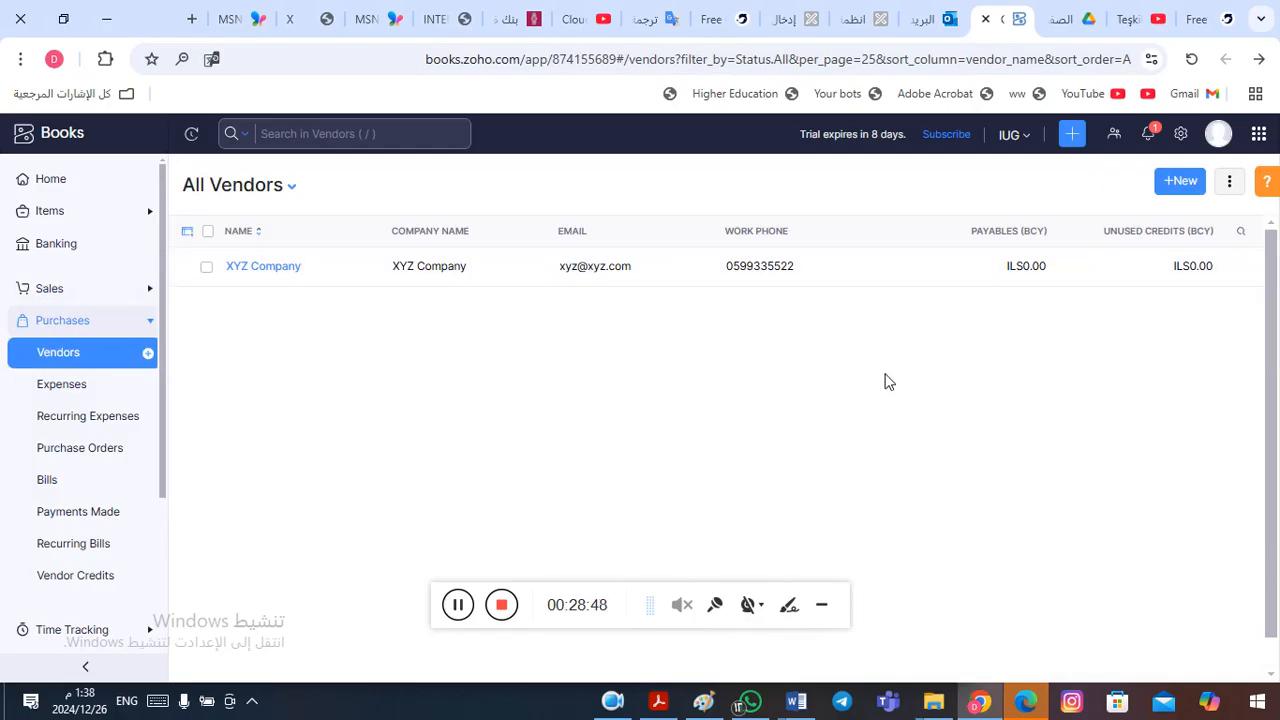
{"action": "left_click", "coordinate": [1182, 186]}
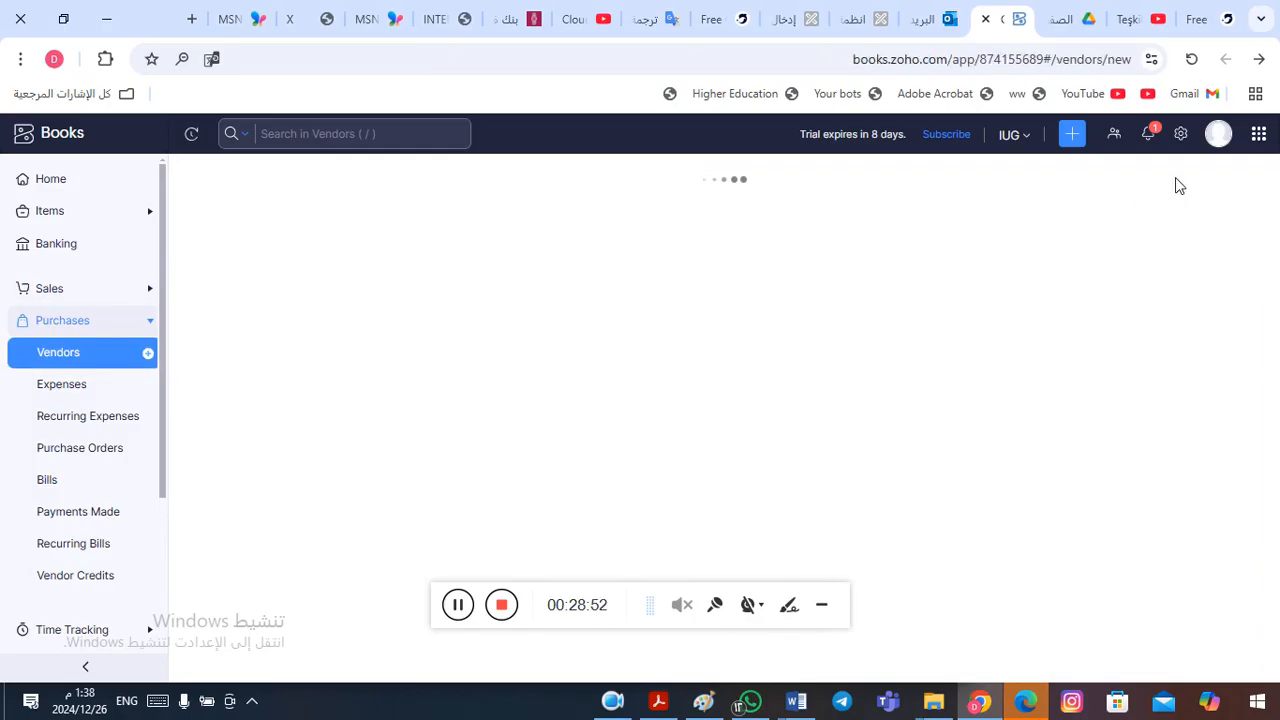
{"action": "left_click", "coordinate": [482, 281]}
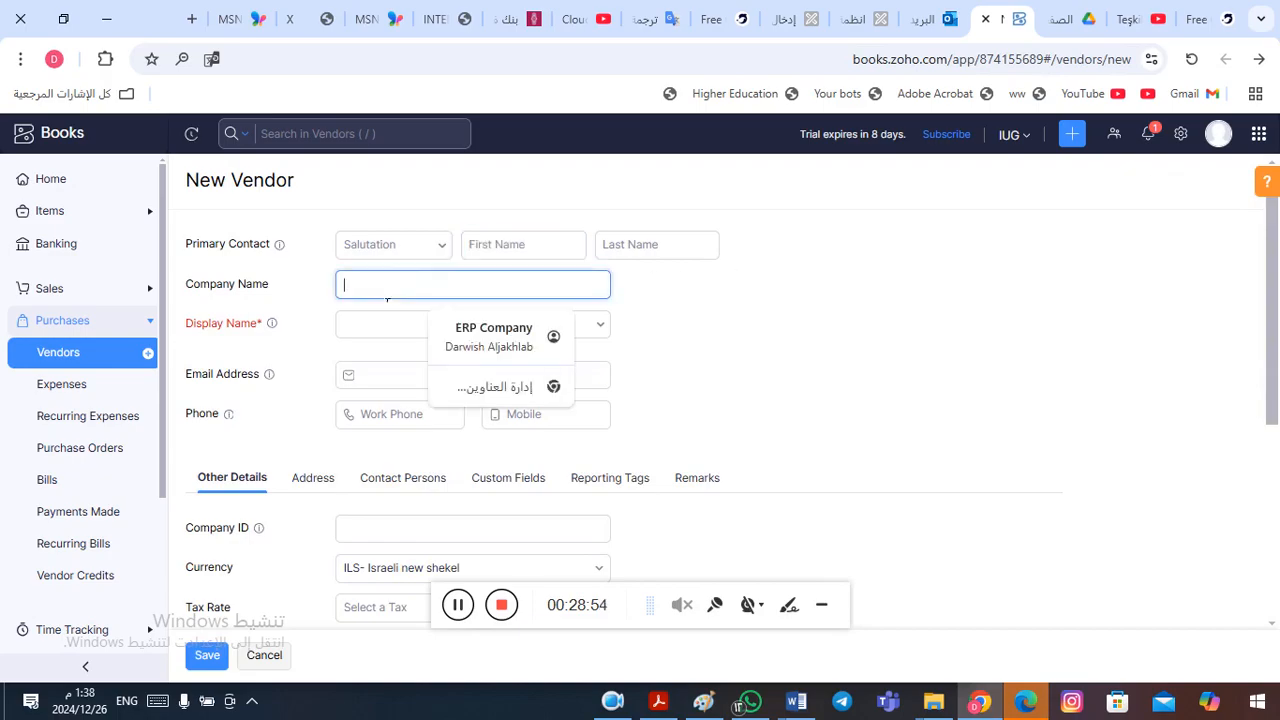
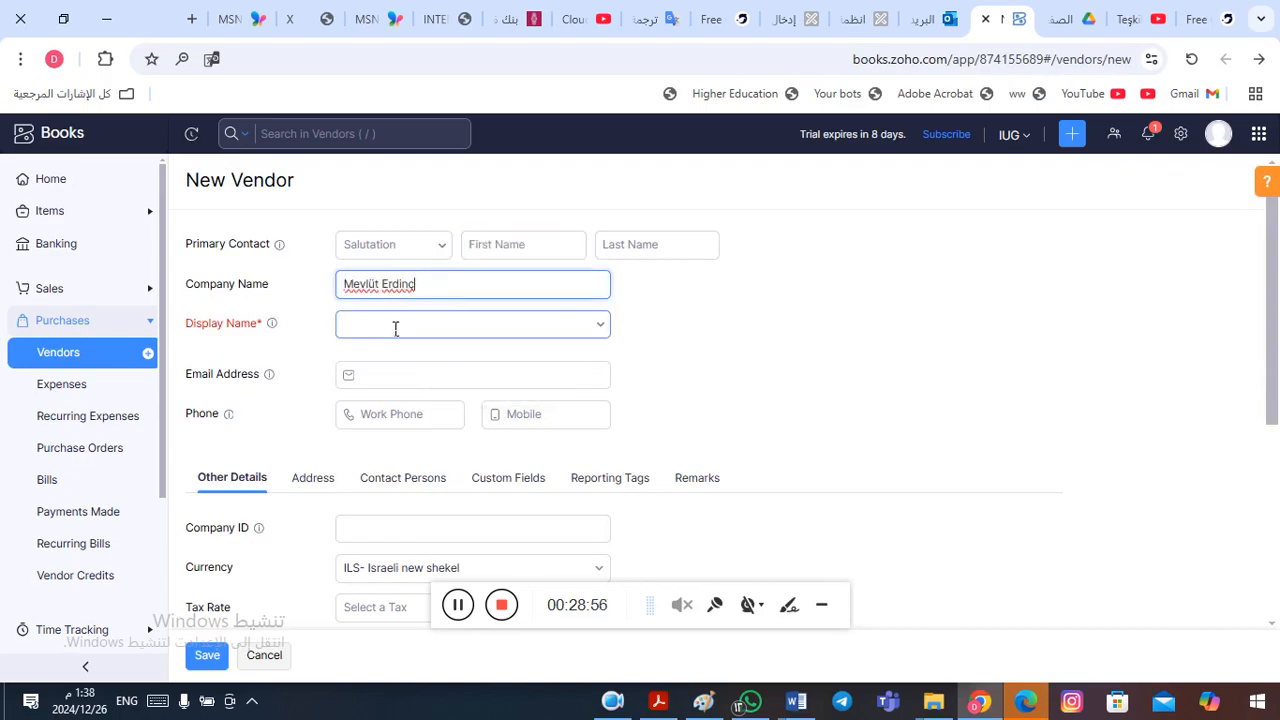
{"action": "left_click", "coordinate": [394, 326]}
{"action": "left_click", "coordinate": [385, 364]}
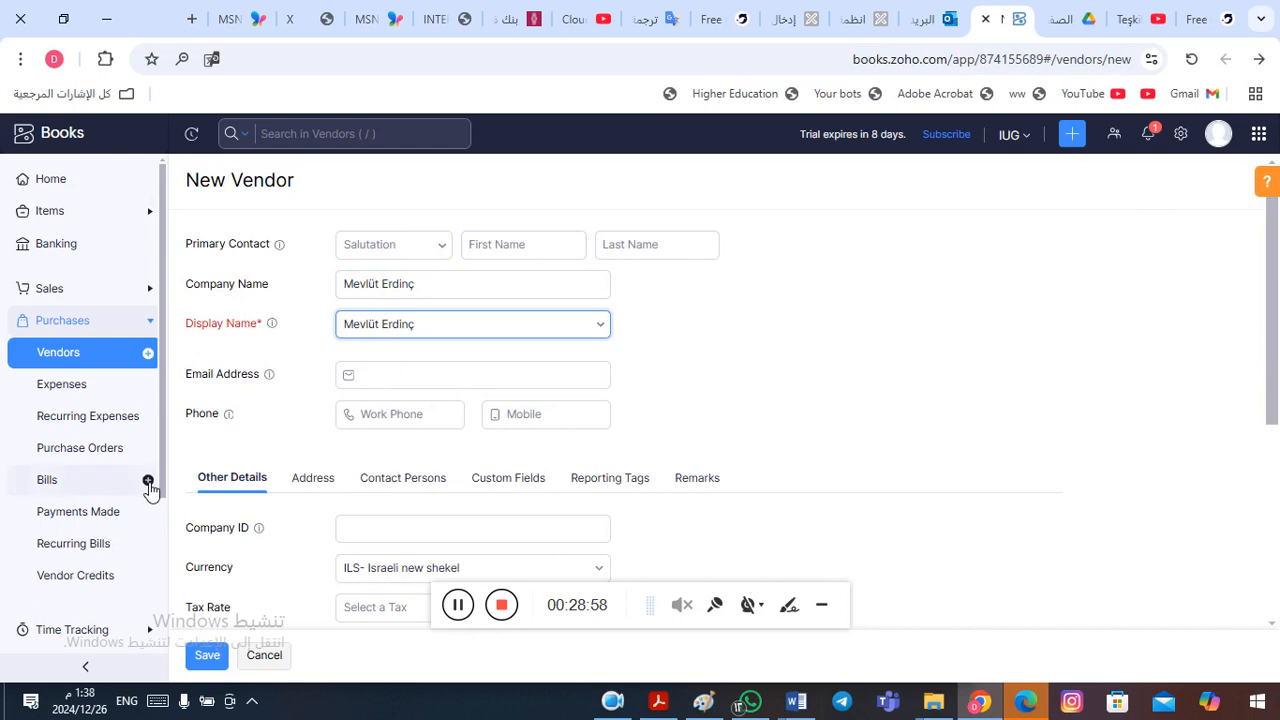
{"action": "left_click", "coordinate": [208, 657]}
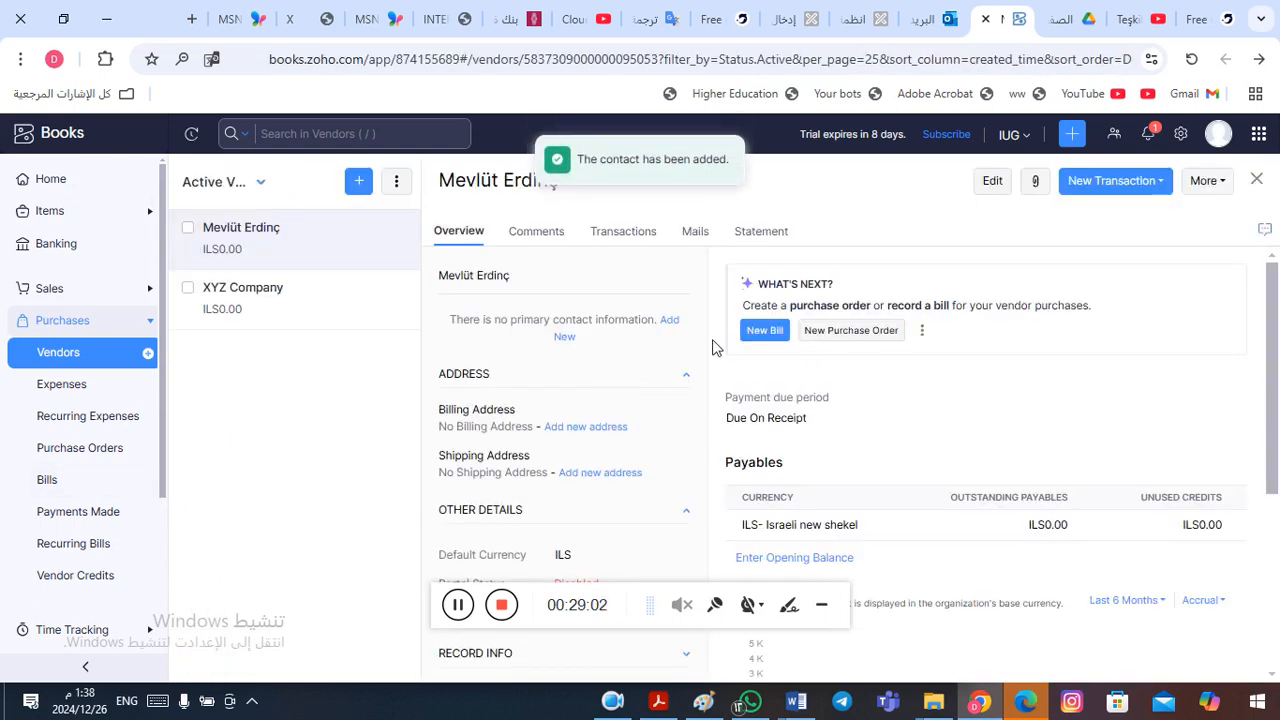
- Switch to Word, copy the second vendor's name under Accounts Payable, and return to Zoho Books
{"action": "key", "text": "alt+Tab"}
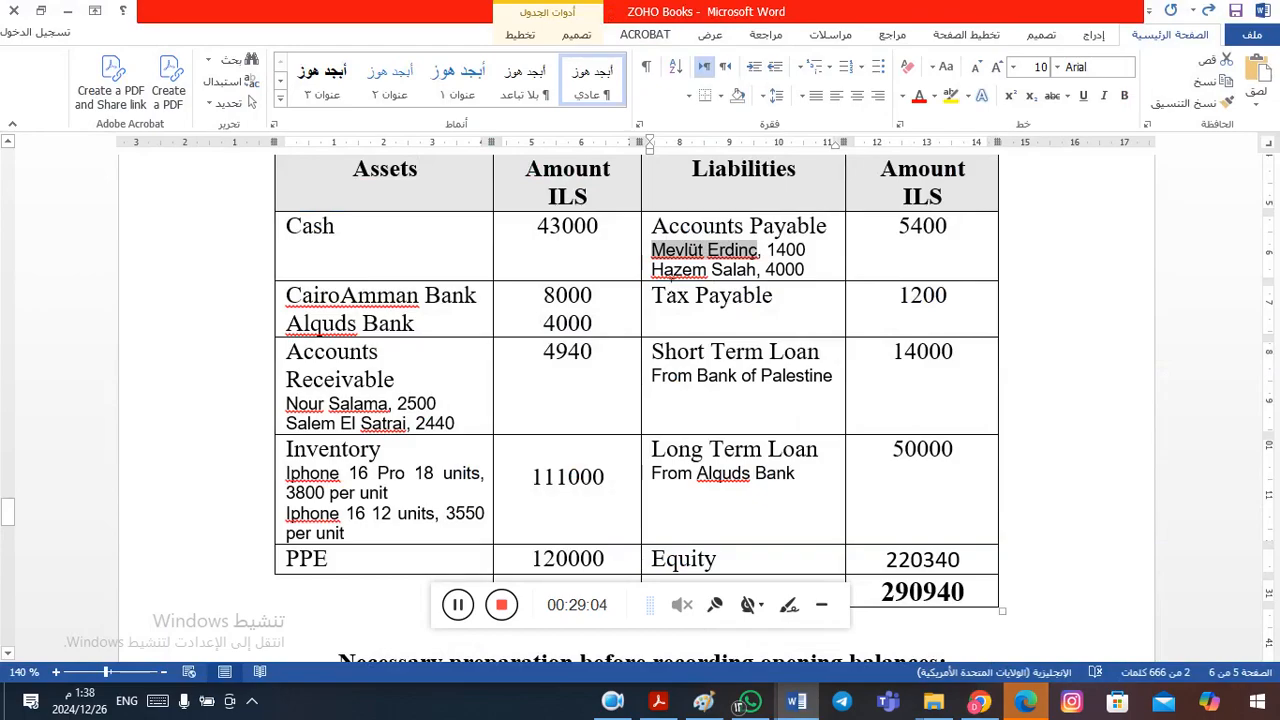
{"action": "left_click_drag", "start_coordinate": [652, 270], "coordinate": [752, 276]}
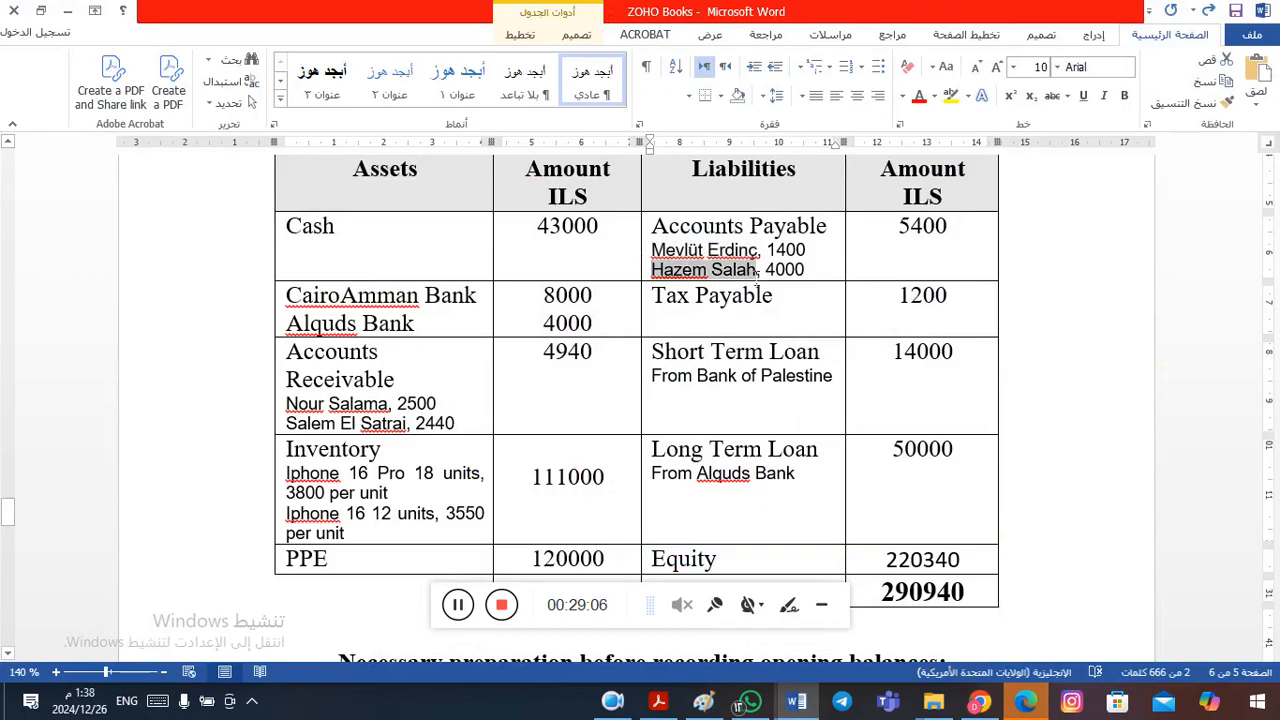
{"action": "key", "text": "ctrl+c"}
{"action": "key", "text": "alt+Tab"}
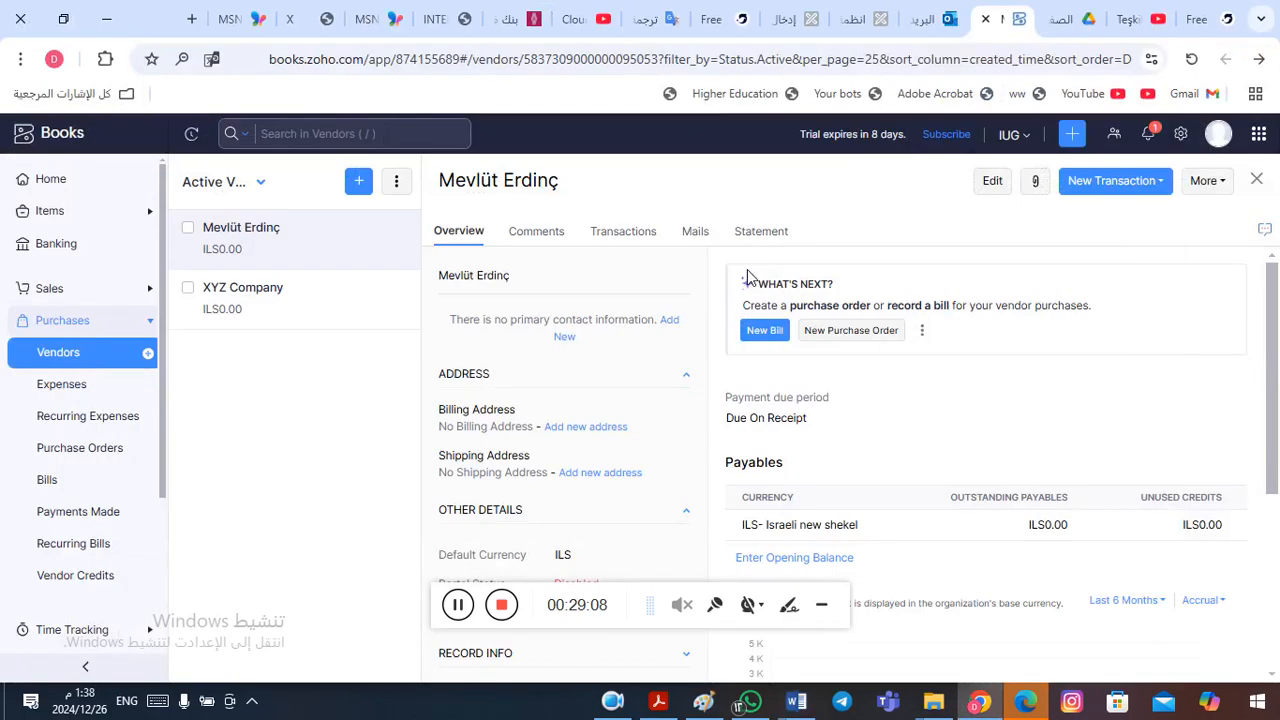
- Create another vendor with the second copied name as company name and display name, save it, and return to the vendor list
{"action": "left_click", "coordinate": [1257, 179]}
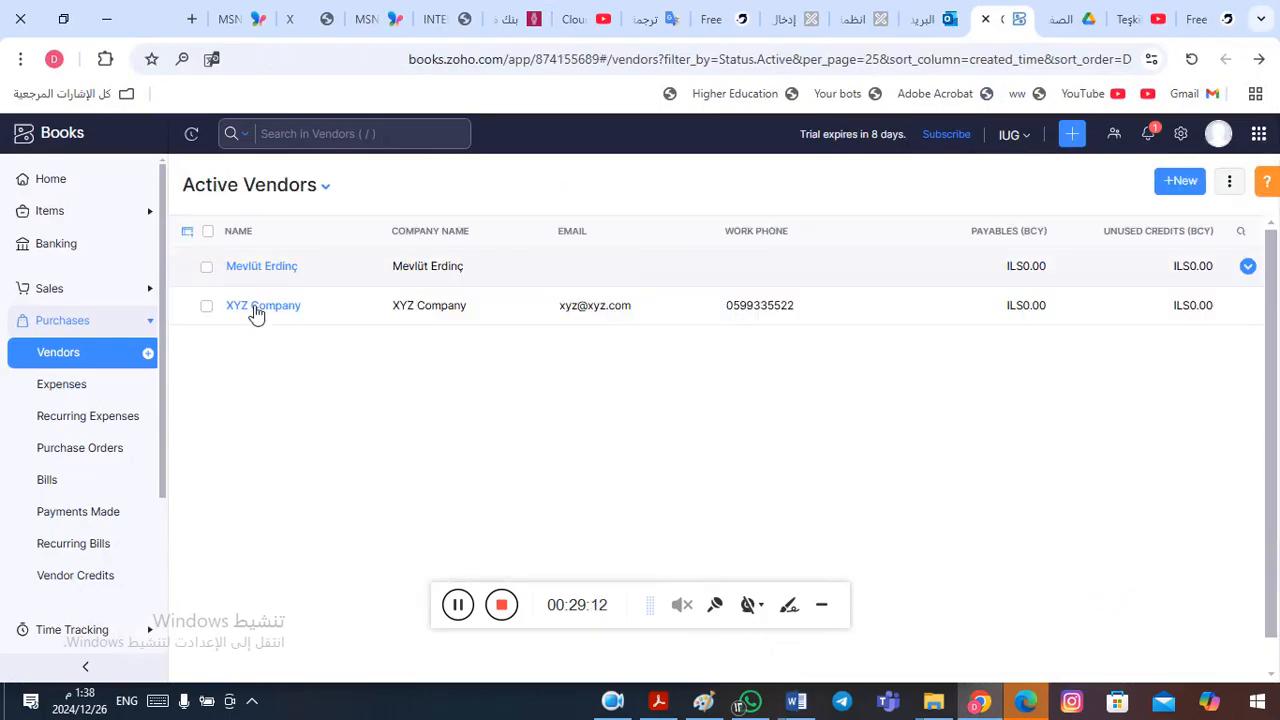
{"action": "left_click", "coordinate": [1184, 182]}
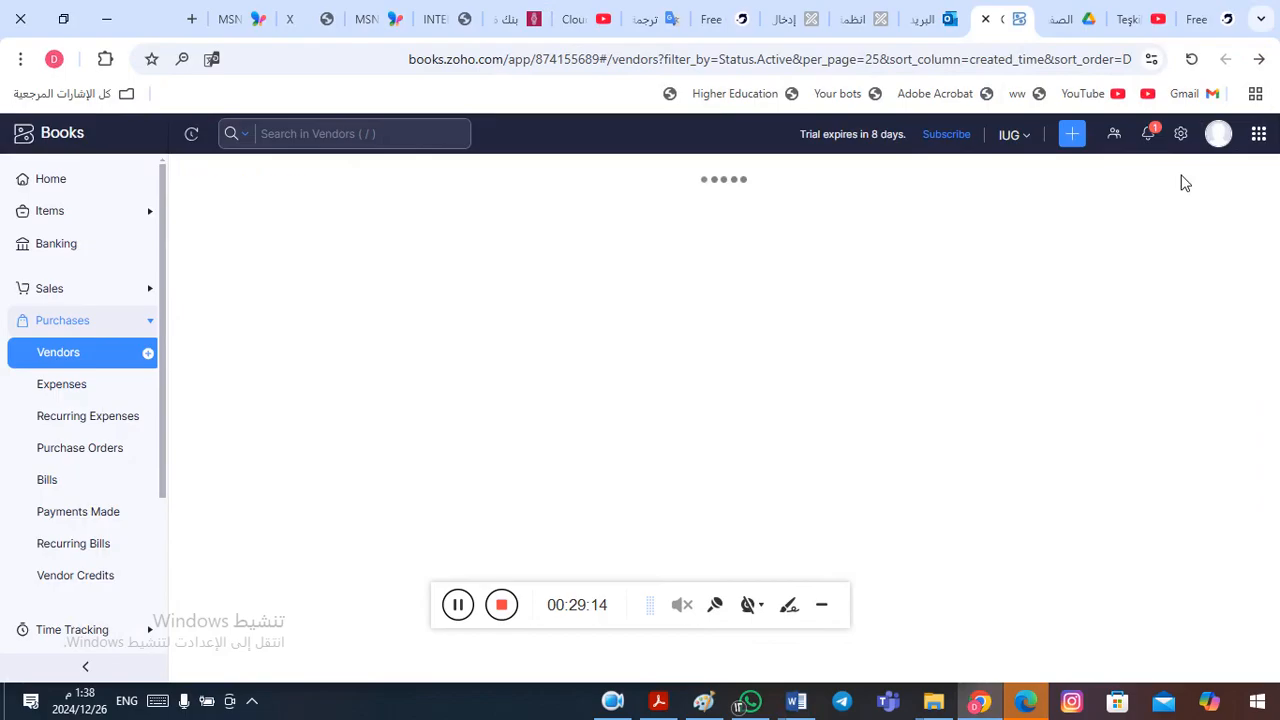
{"action": "left_click", "coordinate": [408, 286]}
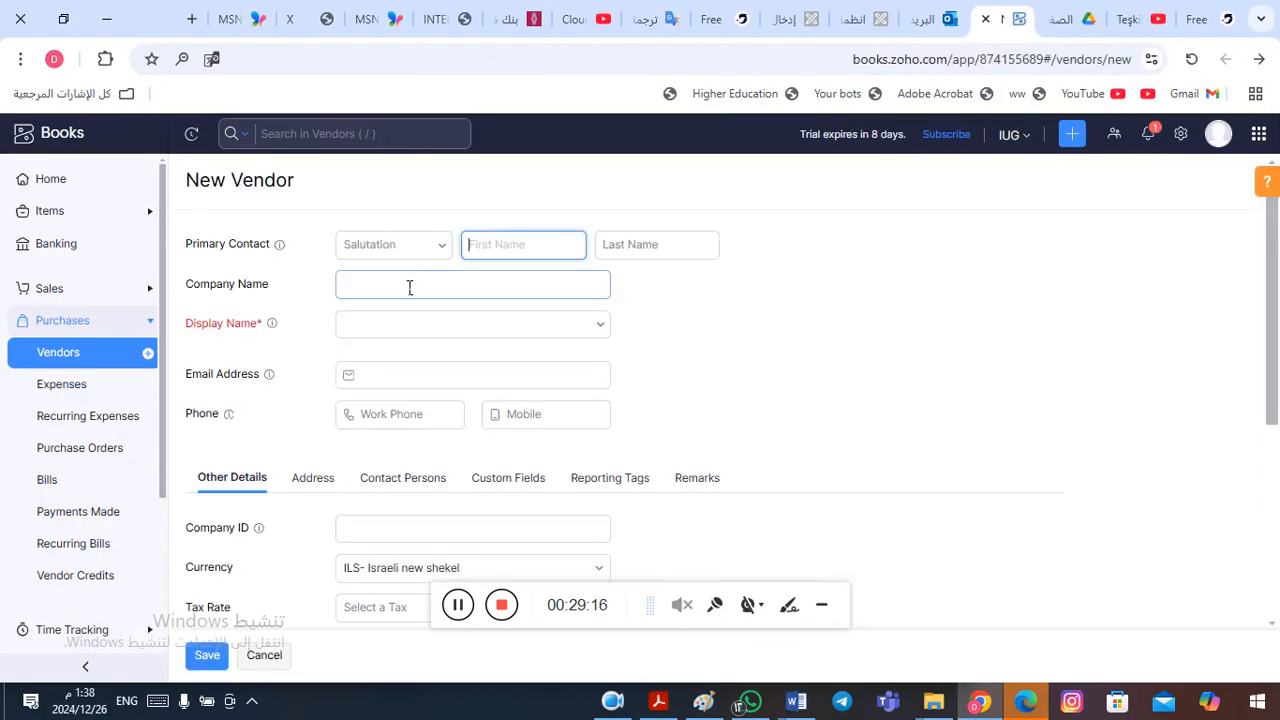
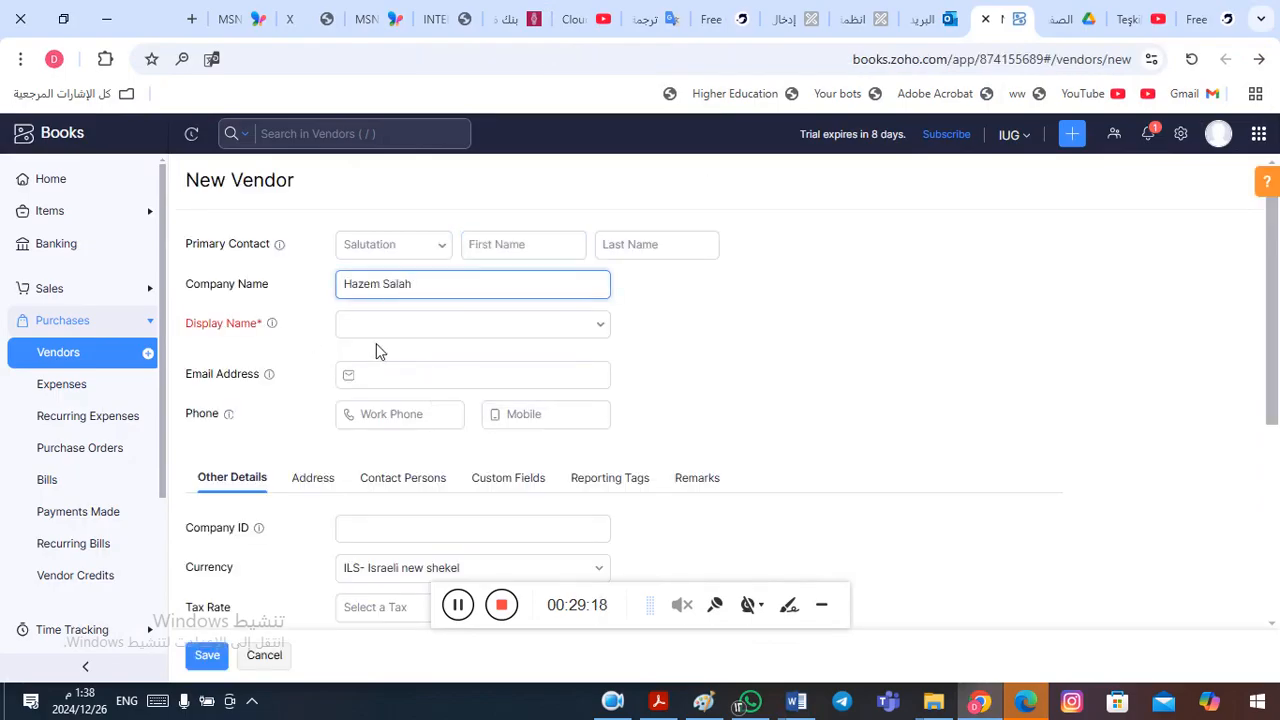
{"action": "left_click", "coordinate": [394, 326]}
{"action": "left_click", "coordinate": [385, 364]}
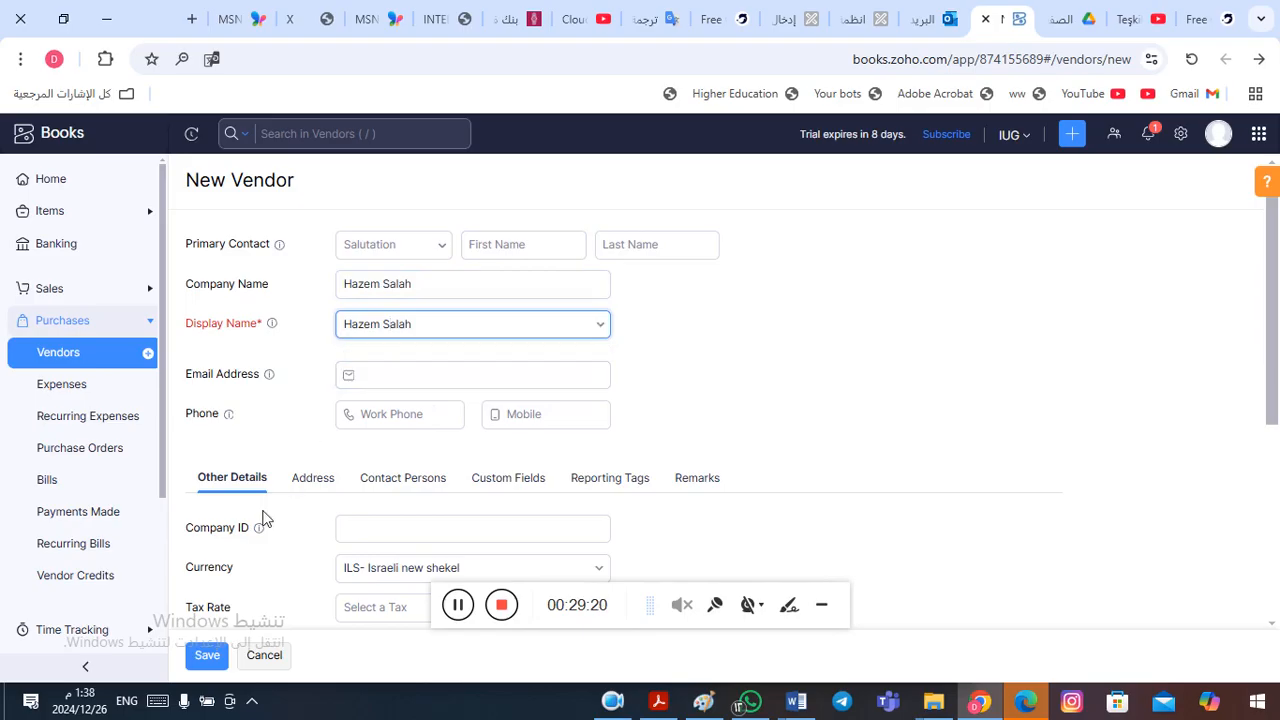
{"action": "left_click", "coordinate": [210, 656]}
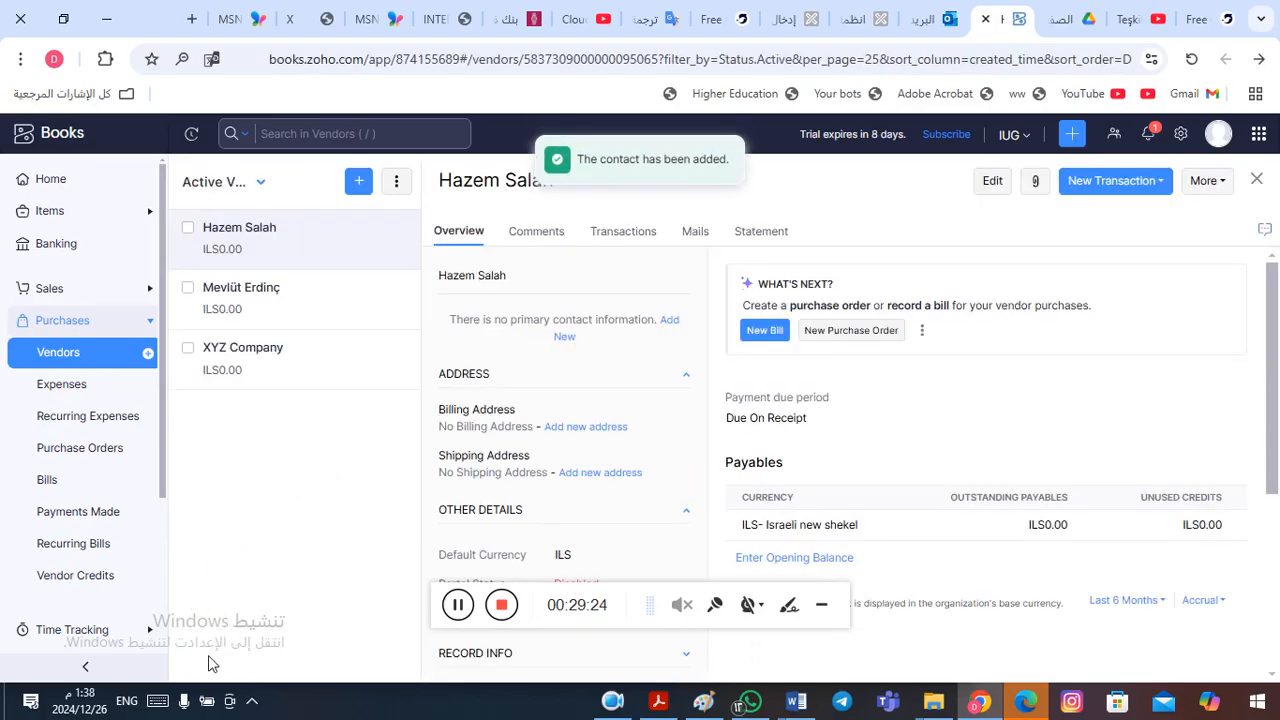
{"action": "left_click", "coordinate": [1257, 178]}
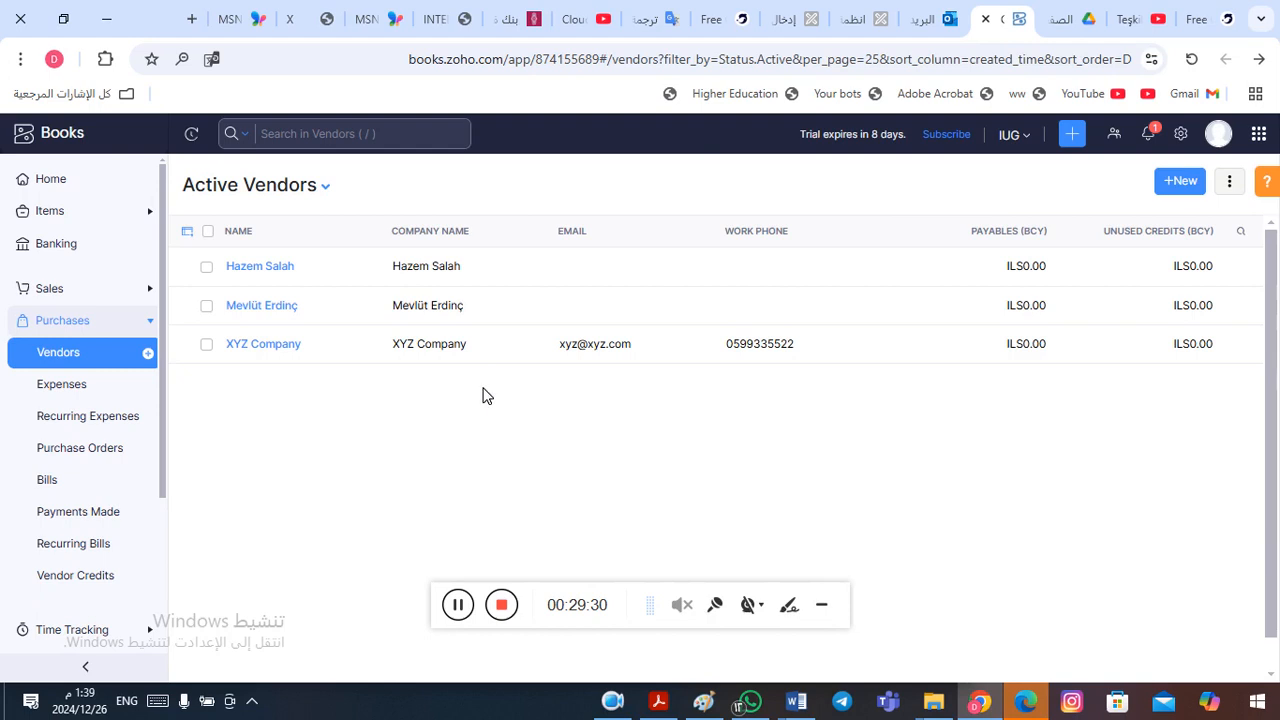
- Switch to Word and review the Accounts Payable and Inventory entries in the financial position table
{"action": "key", "text": "alt+Tab"}
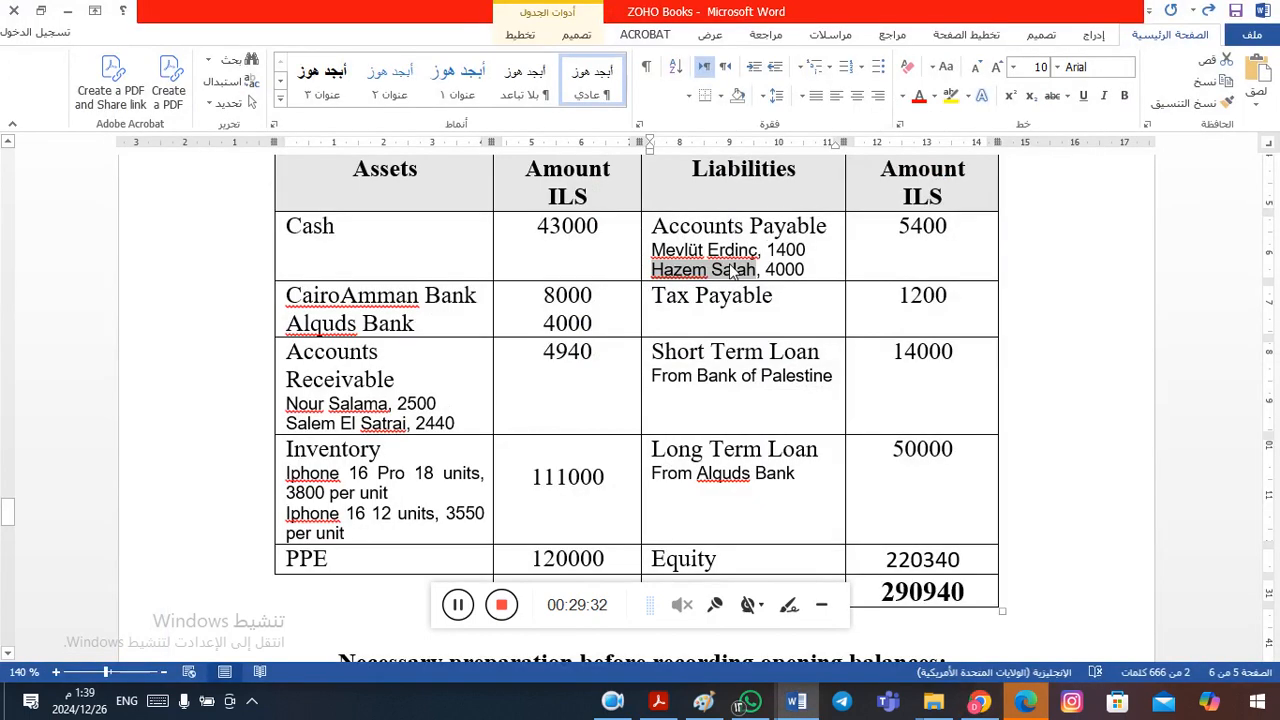
{"action": "key", "text": "alt+Tab"}
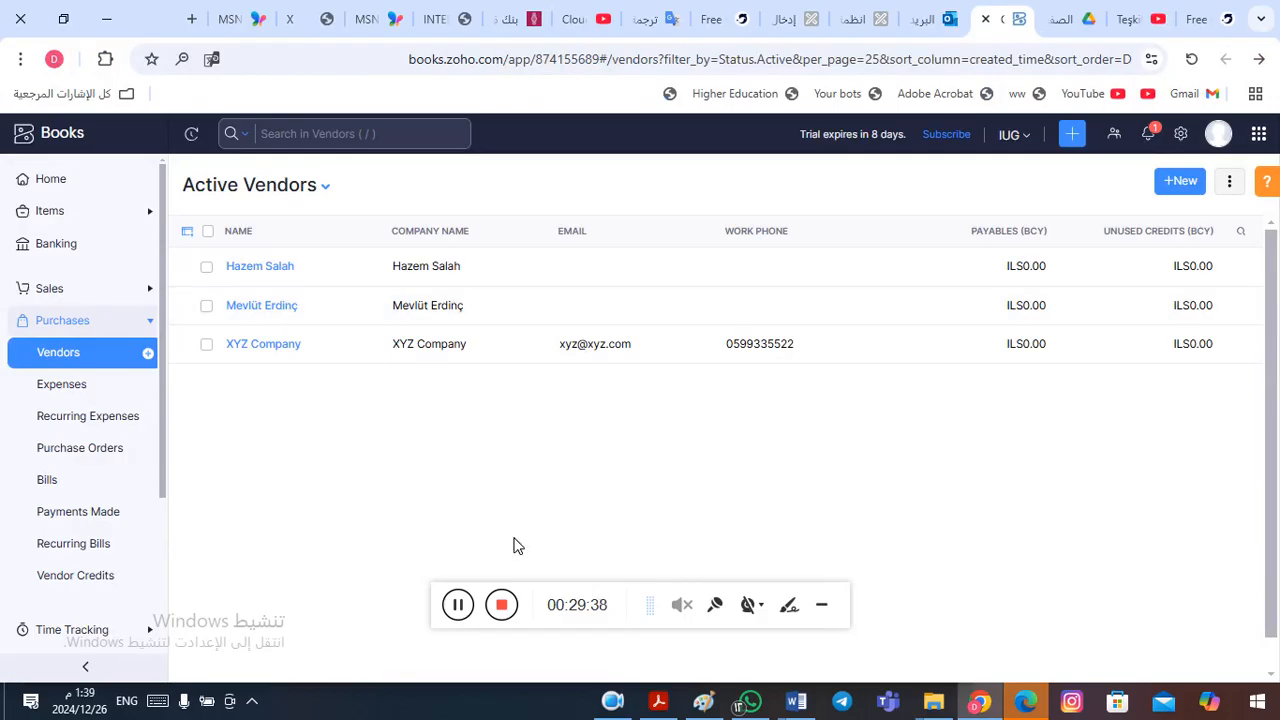
{"action": "key", "text": "alt+Tab"}
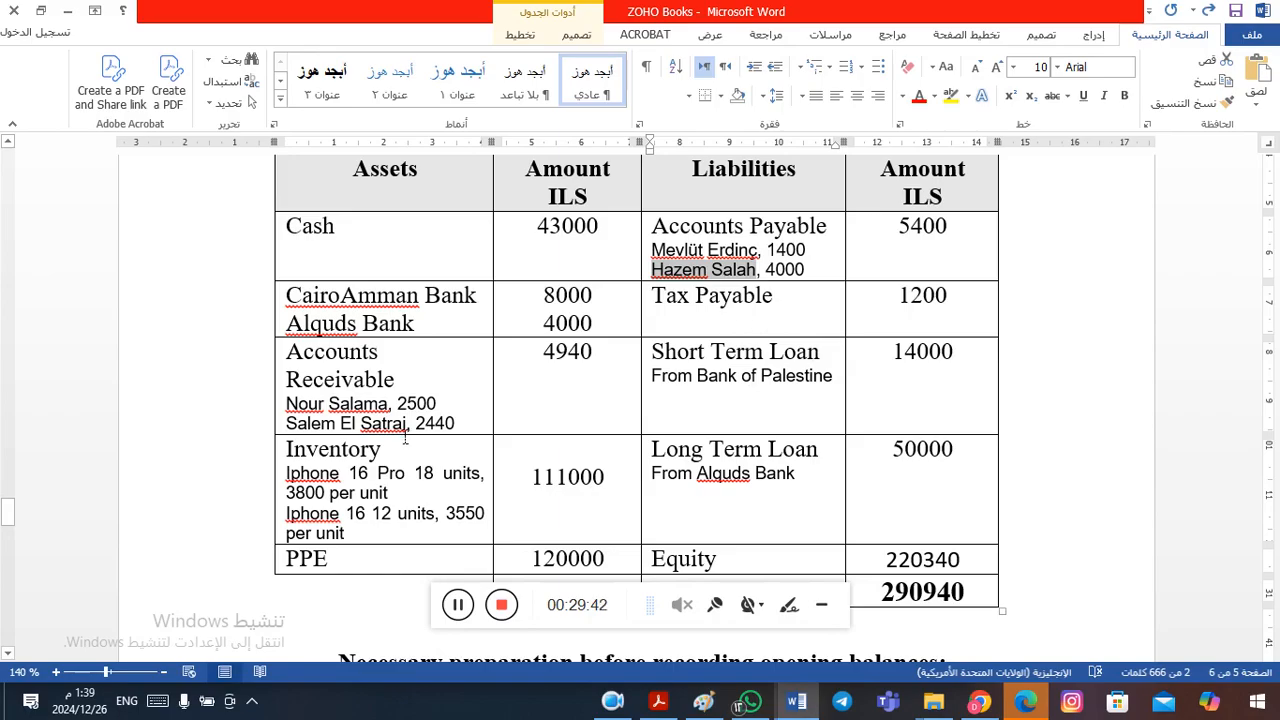
{"action": "left_click", "coordinate": [314, 500]}
{"action": "left_click", "coordinate": [352, 471]}
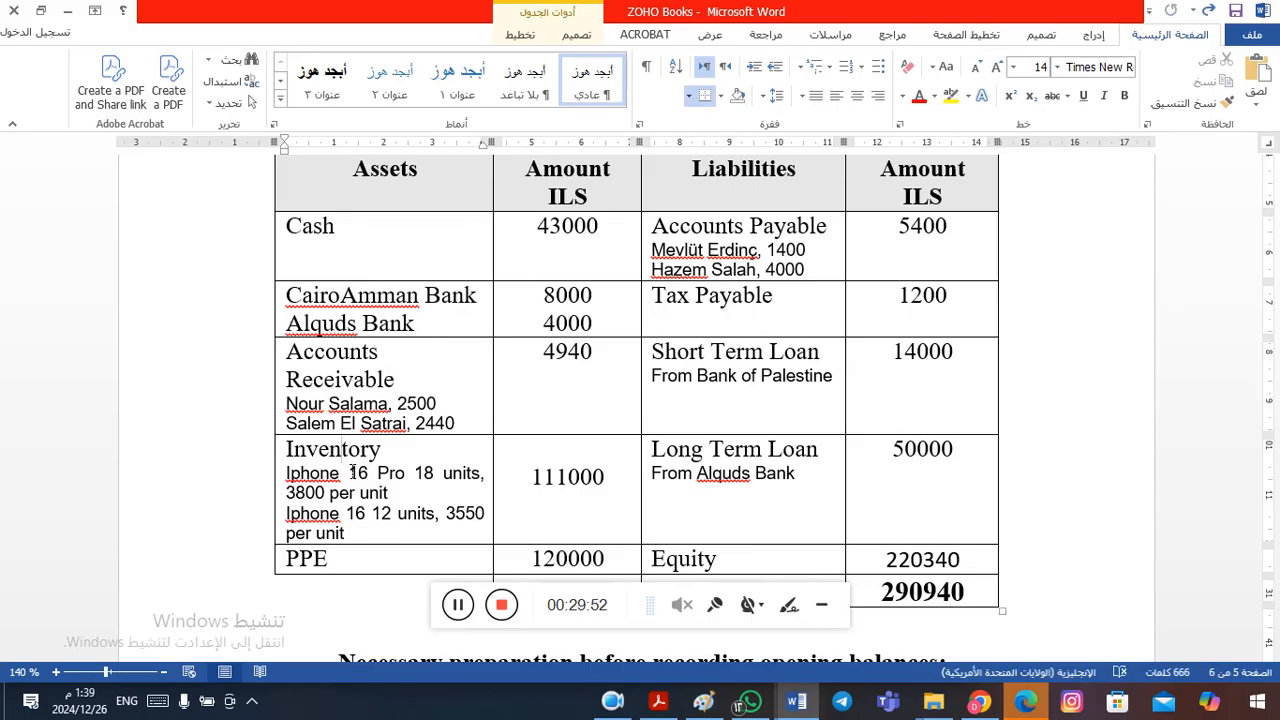
{"action": "left_click", "coordinate": [345, 476]}
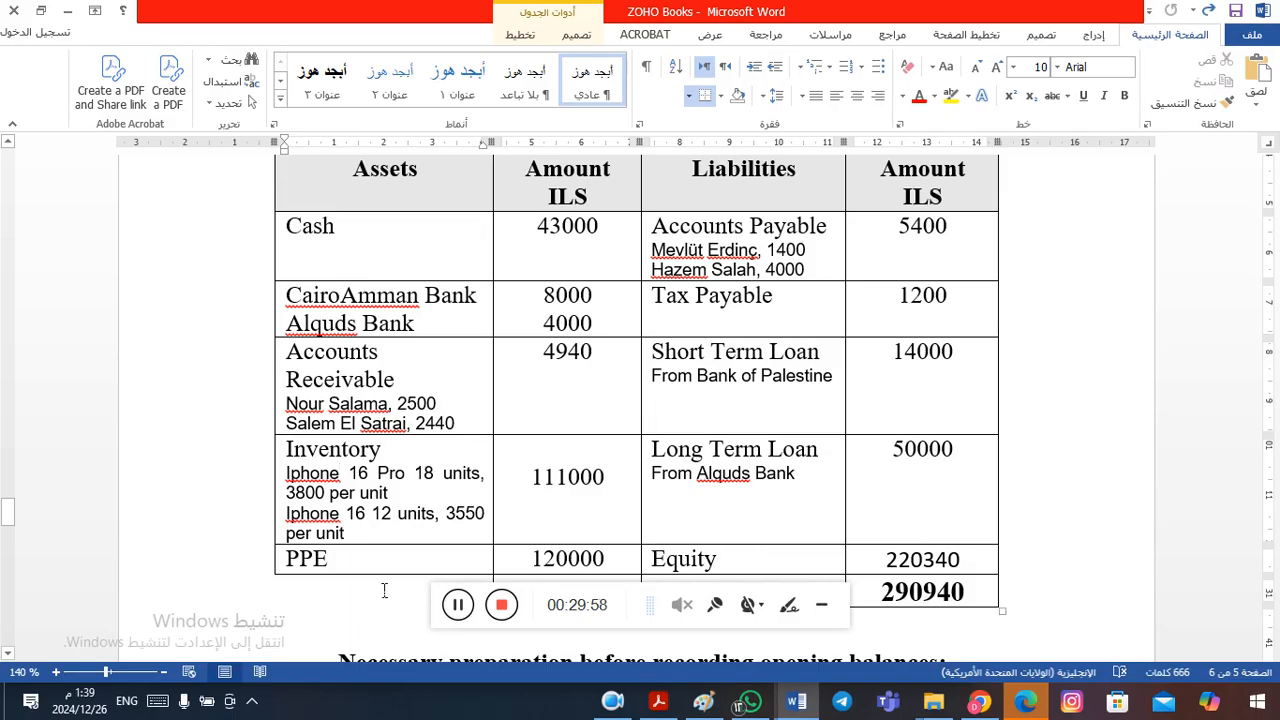
{"action": "left_click", "coordinate": [458, 605]}
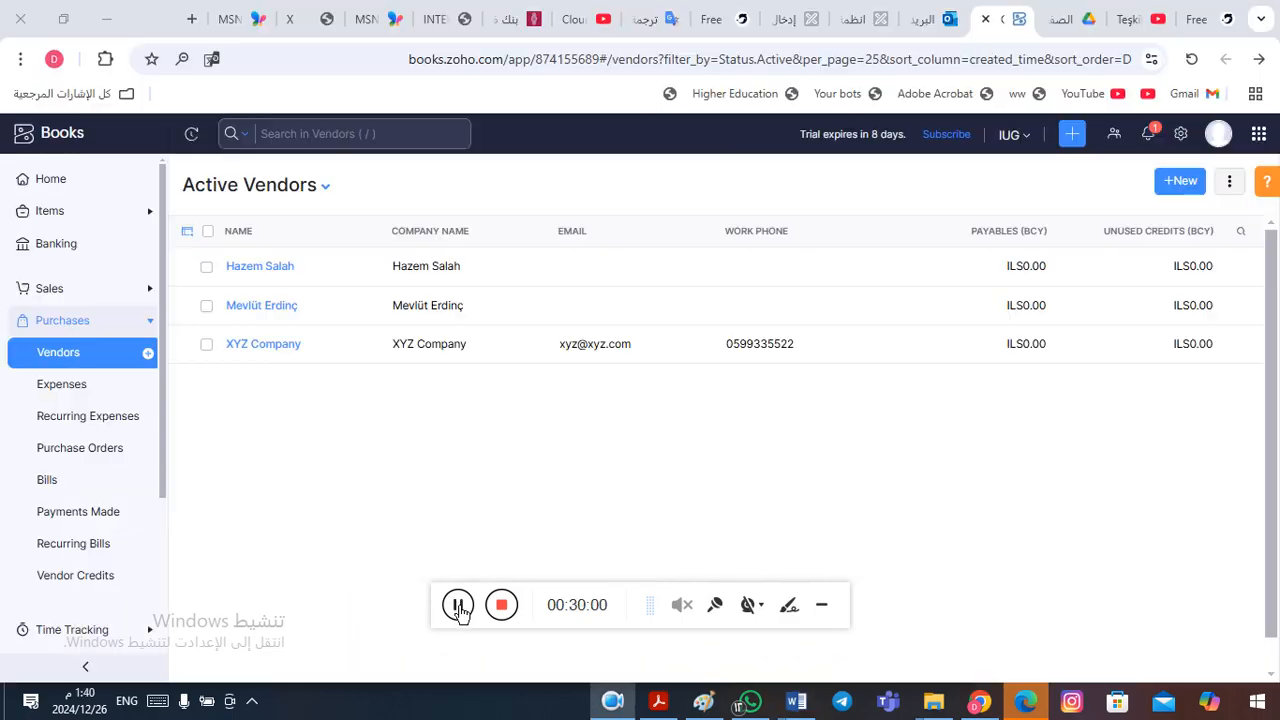
- Open the items list in Zoho Books and compare it with the Inventory entries in the Word table
{"action": "left_click", "coordinate": [52, 212]}
{"action": "left_click", "coordinate": [51, 245]}
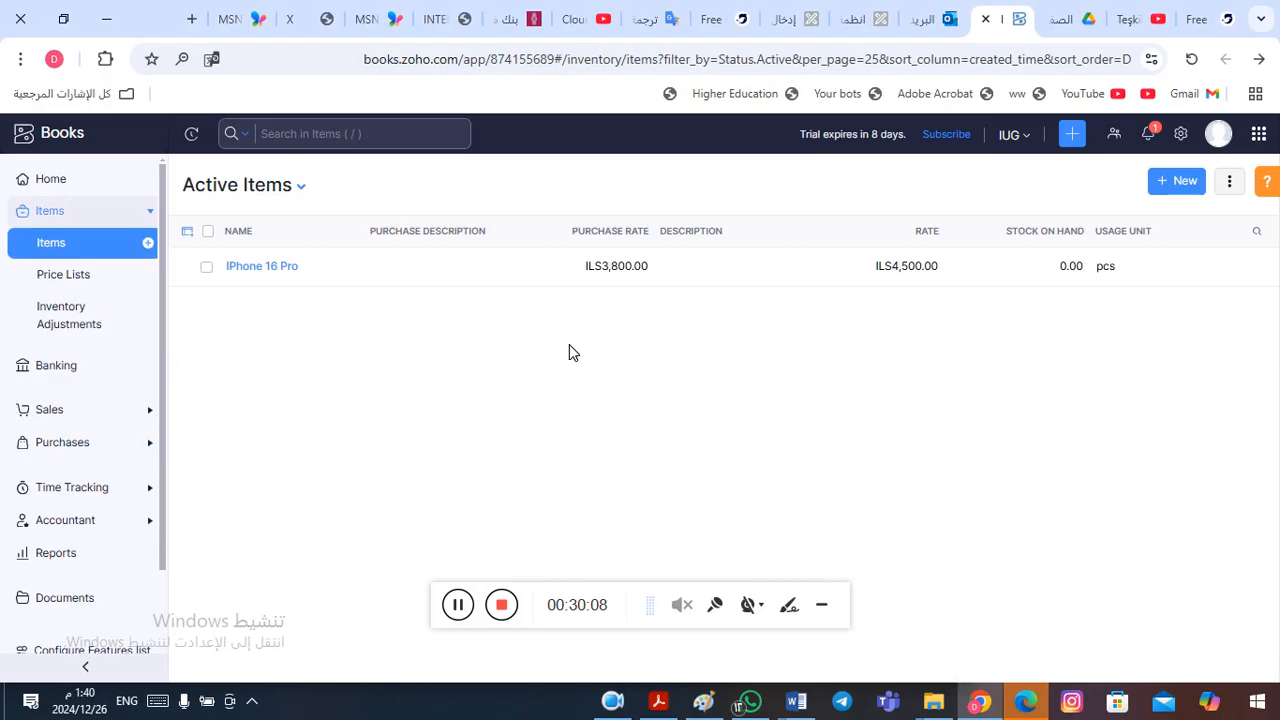
{"action": "key", "text": "alt+Tab"}
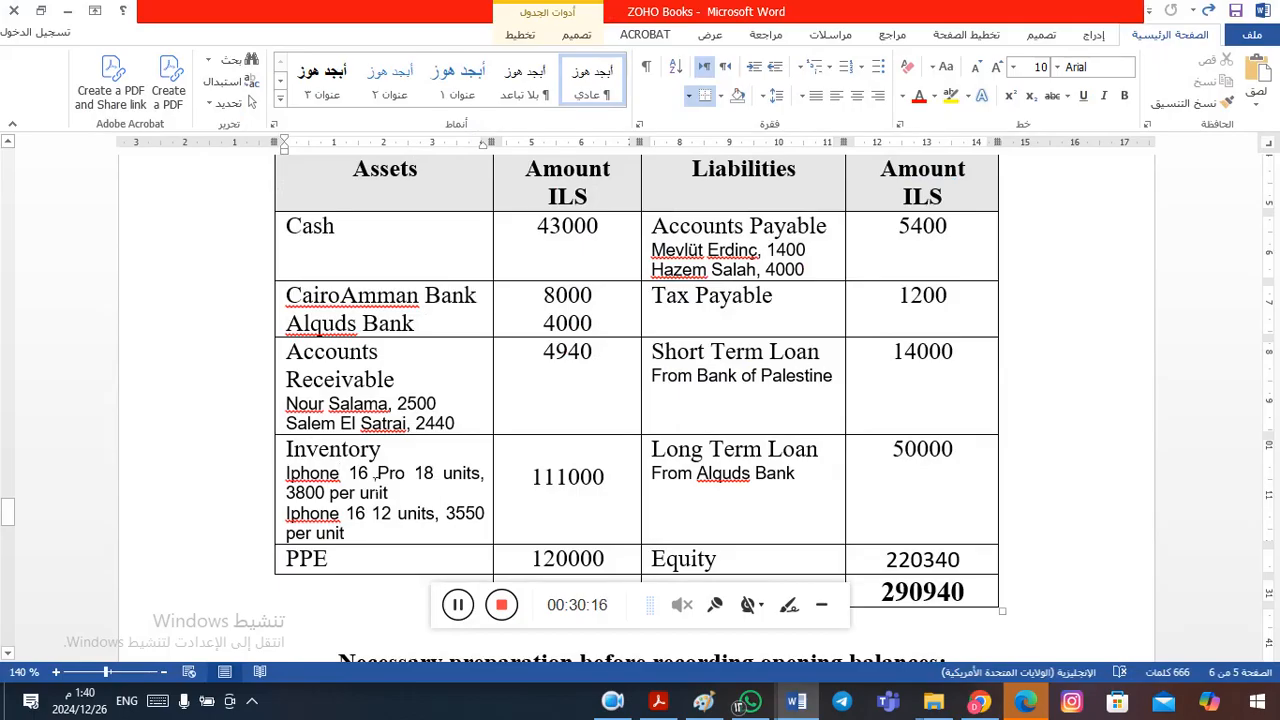
{"action": "key", "text": "alt+Tab"}
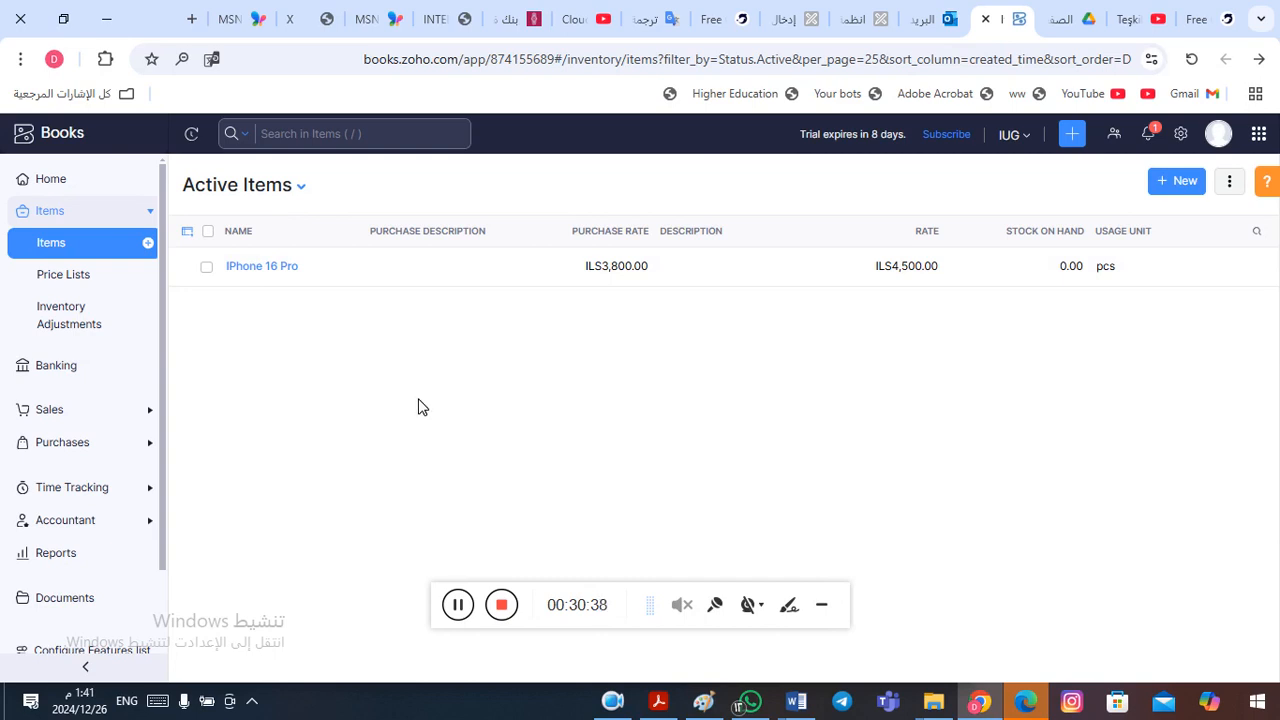
- Switch to Word, copy the item name "Iphone 16" from the Inventory entry, and return to Zoho Books
{"action": "key", "text": "alt+Tab"}
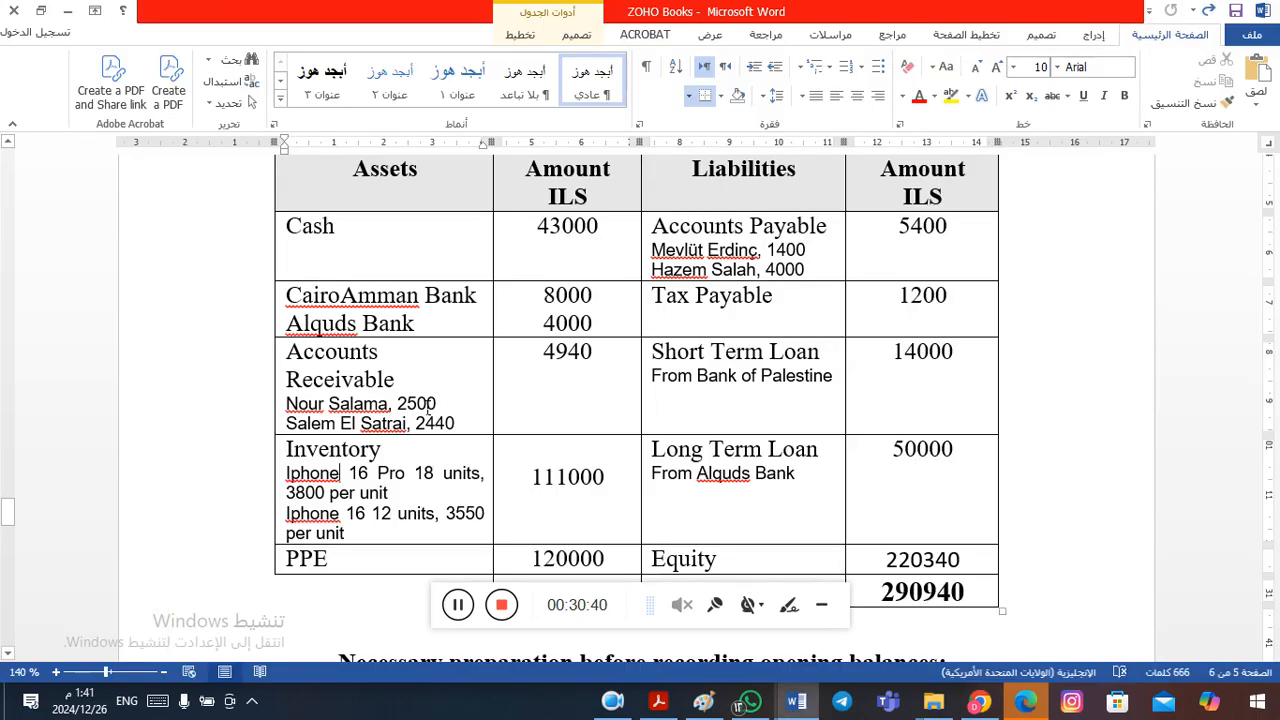
{"action": "left_click", "coordinate": [291, 519]}
{"action": "left_click_drag", "start_coordinate": [289, 516], "coordinate": [365, 521]}
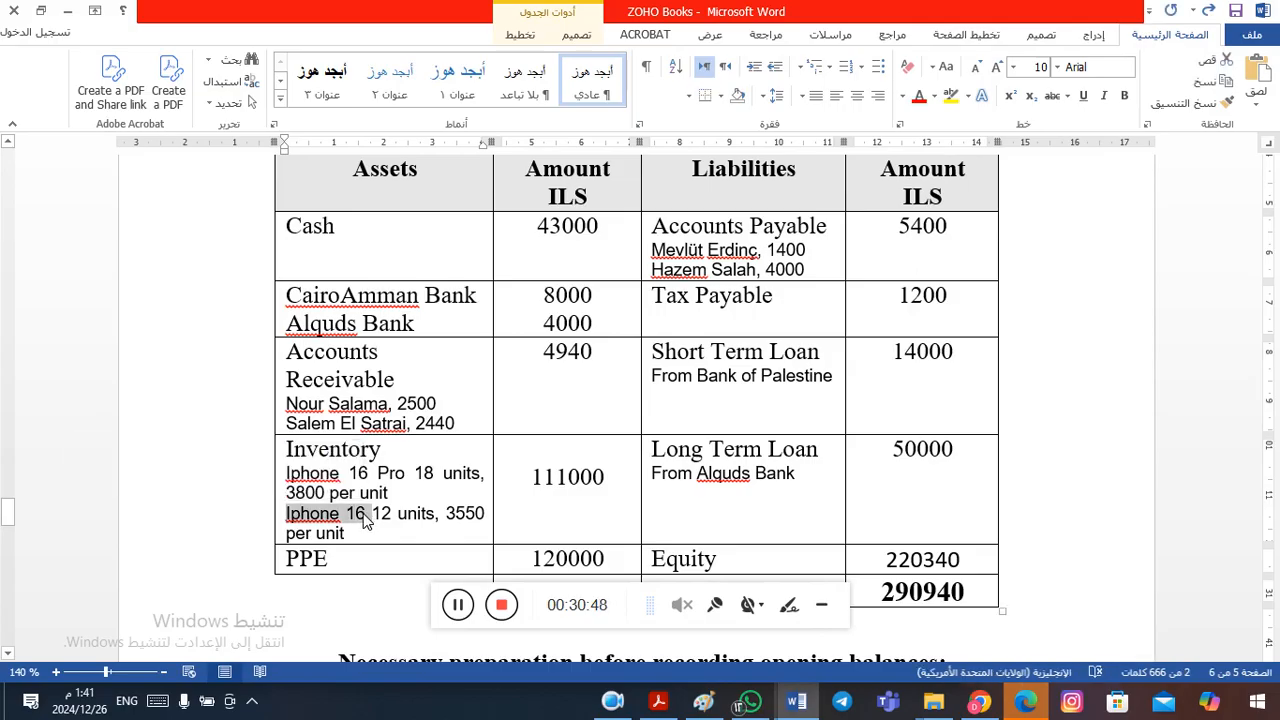
{"action": "key", "text": "alt+Tab"}
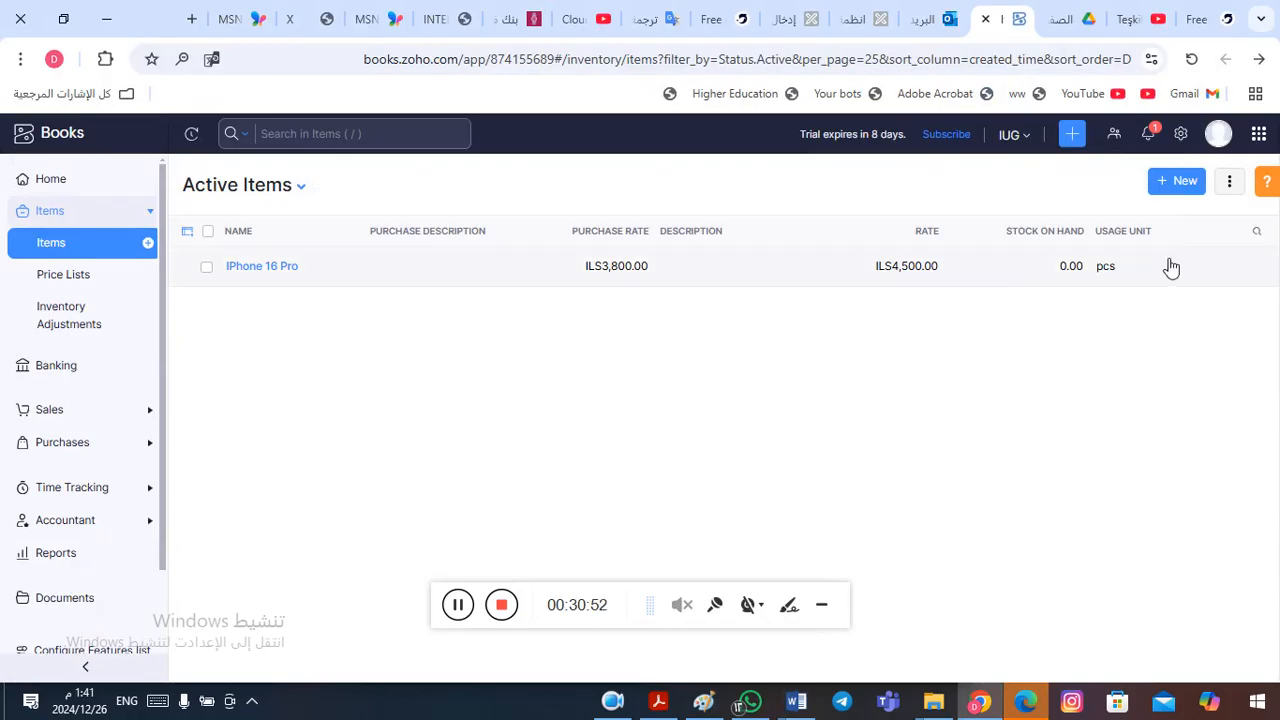
- Start a new goods item named "Iphone 16" and go to its selling price
{"action": "left_click", "coordinate": [1184, 184]}
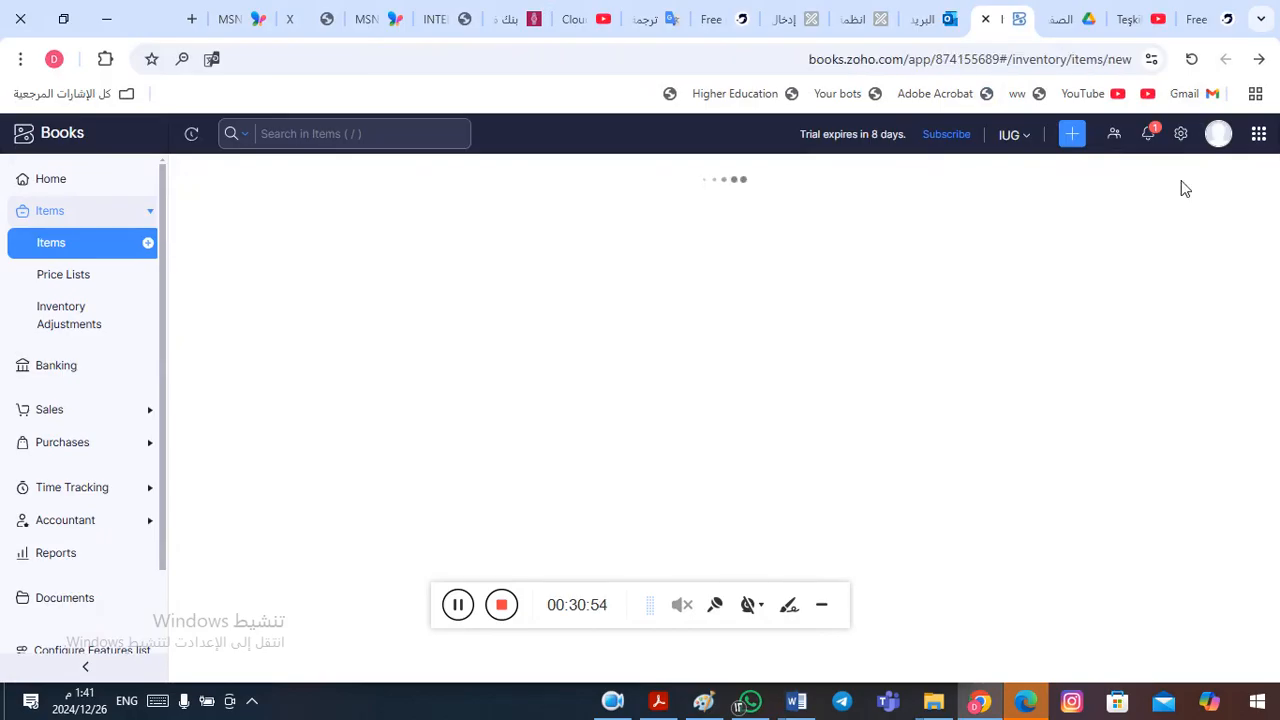
{"action": "type", "text": "Iphone 16"}
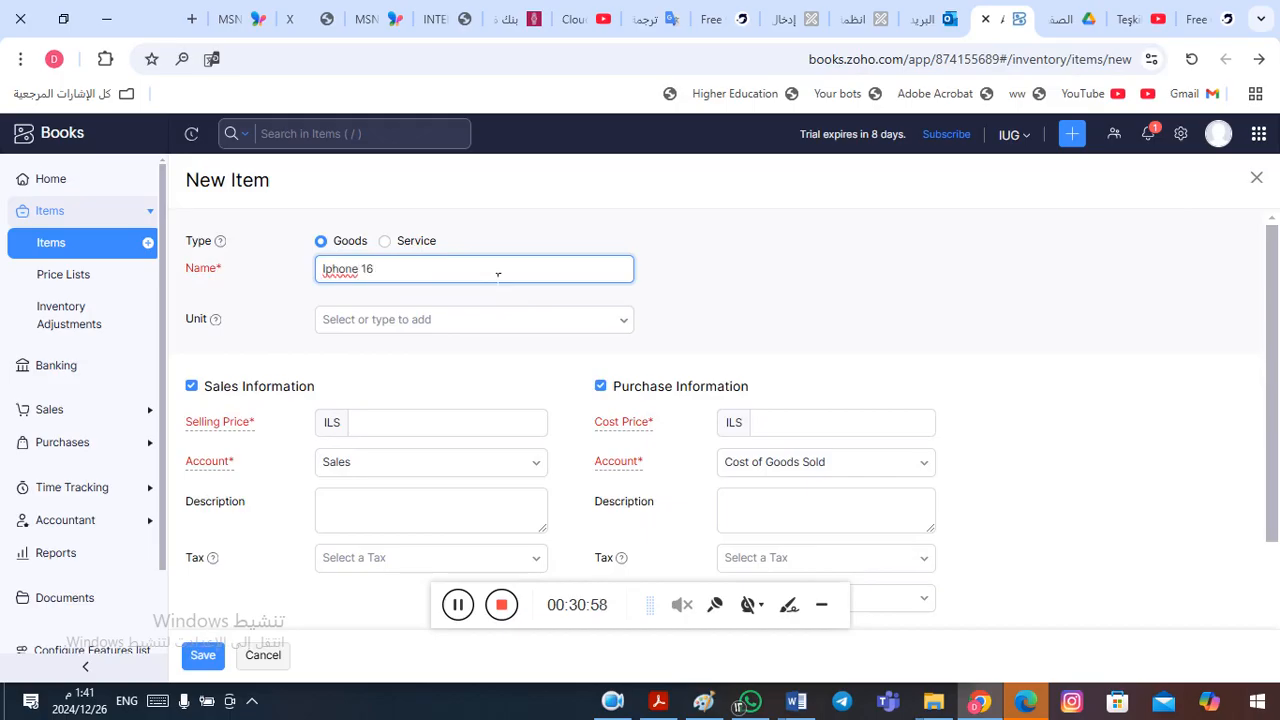
{"action": "left_click", "coordinate": [393, 424]}
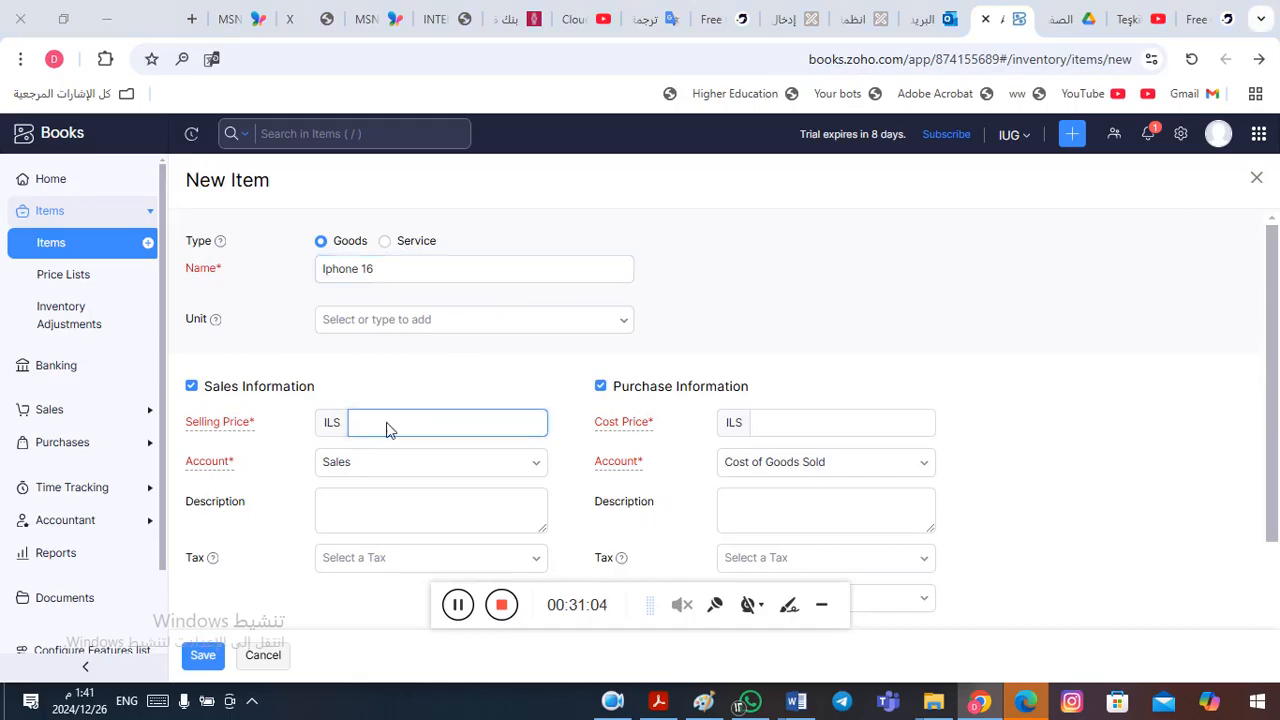
- Switch to Word and check the per-unit cost of the Iphone 16 in the Inventory entry
{"action": "key", "text": "alt+Tab"}
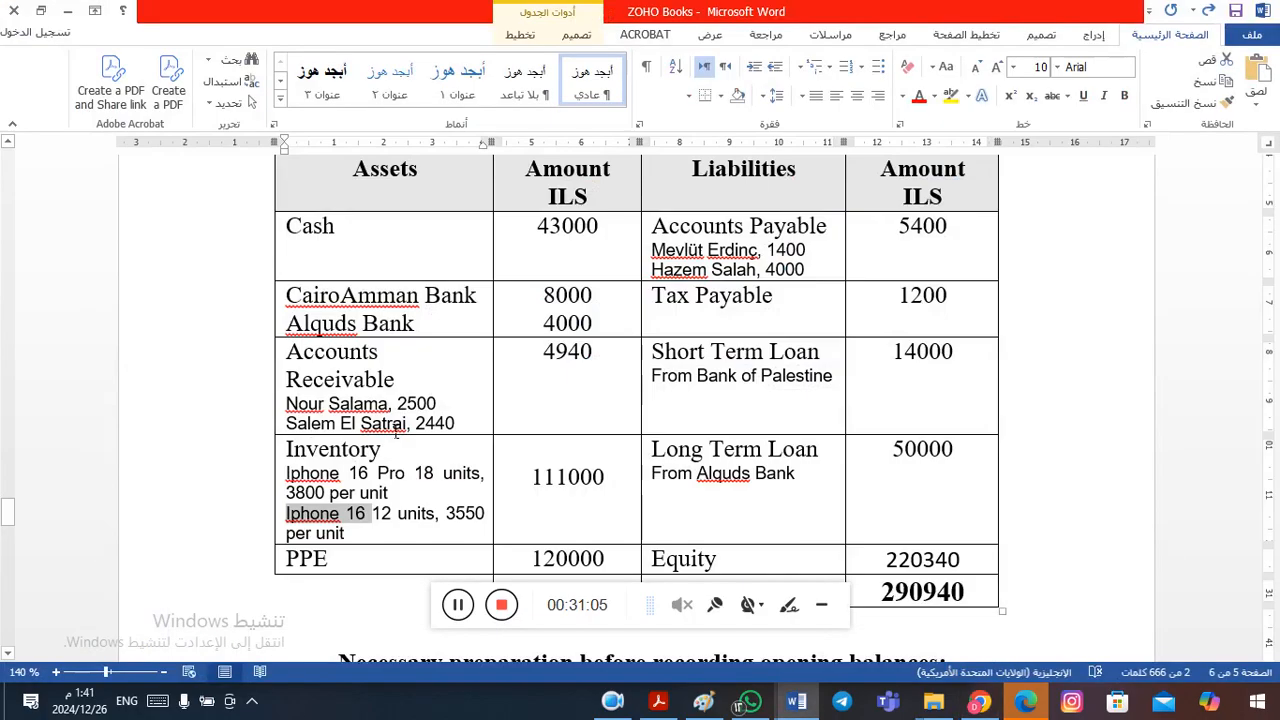
{"action": "left_click", "coordinate": [473, 524]}
{"action": "double_click", "coordinate": [472, 516]}
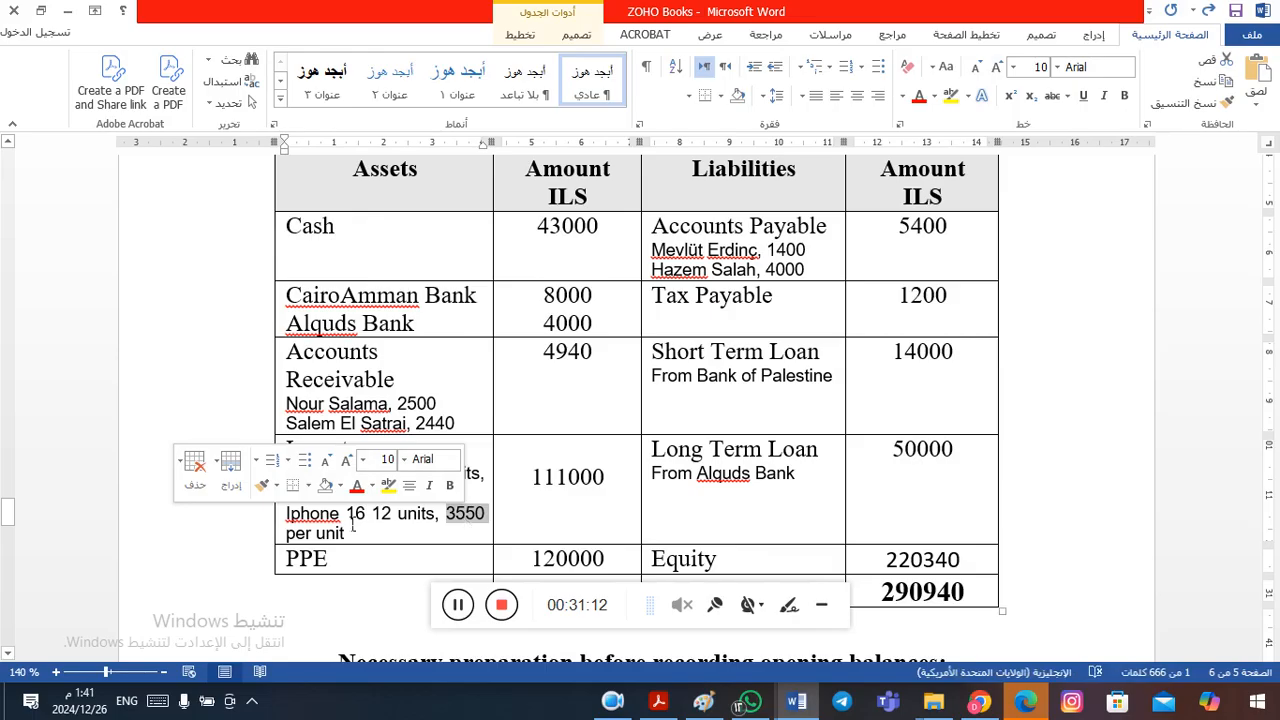
{"action": "left_click", "coordinate": [325, 518]}
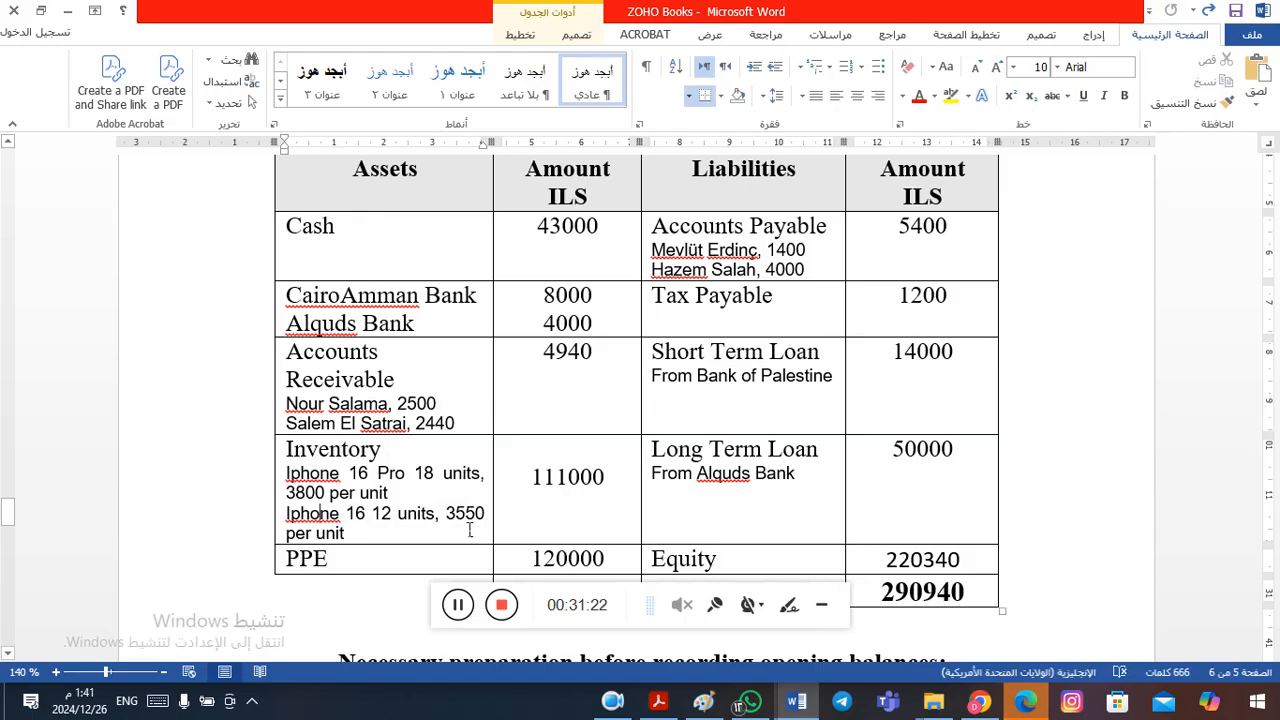
- Return to Zoho Books and set the Iphone 16's selling price to ILS 4000 and cost price to ILS 3550, rechecking the cost in Word
{"action": "key", "text": "alt+Tab"}
{"action": "type", "text": "4000"}
{"action": "left_click", "coordinate": [806, 431]}
{"action": "key", "text": "alt+Tab"}
{"action": "key", "text": "alt+Tab"}
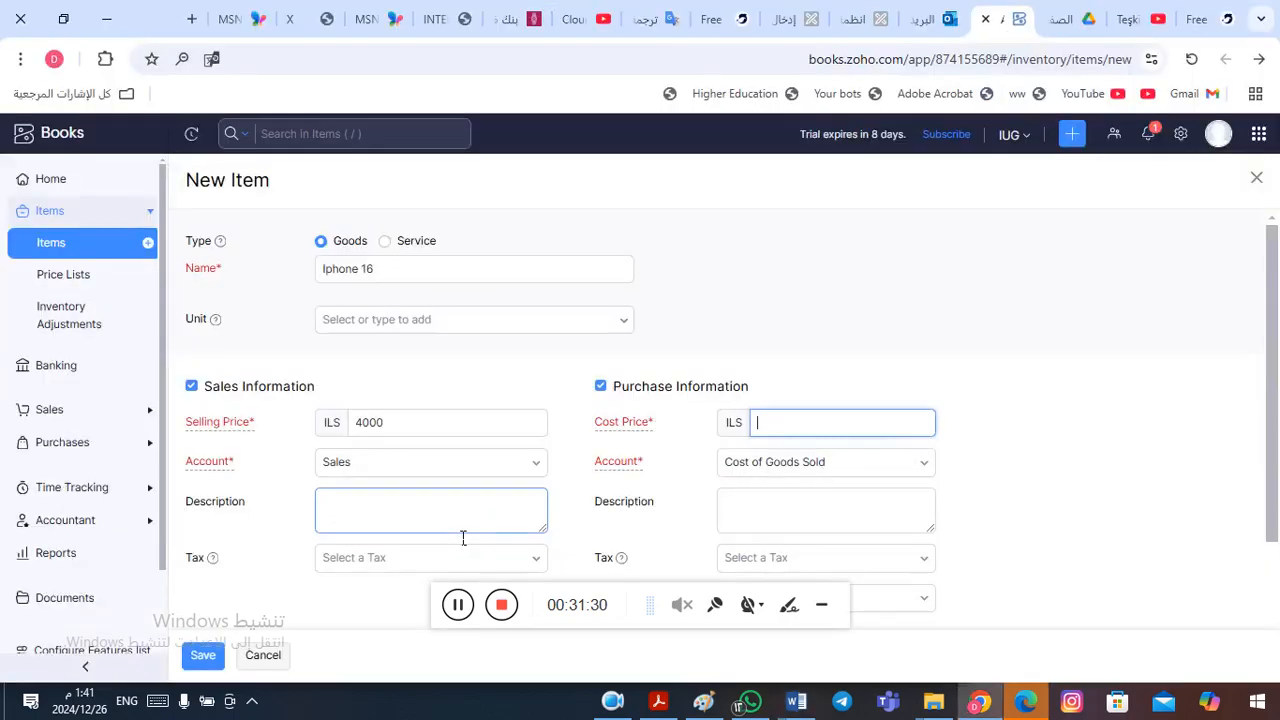
{"action": "type", "text": "3550"}
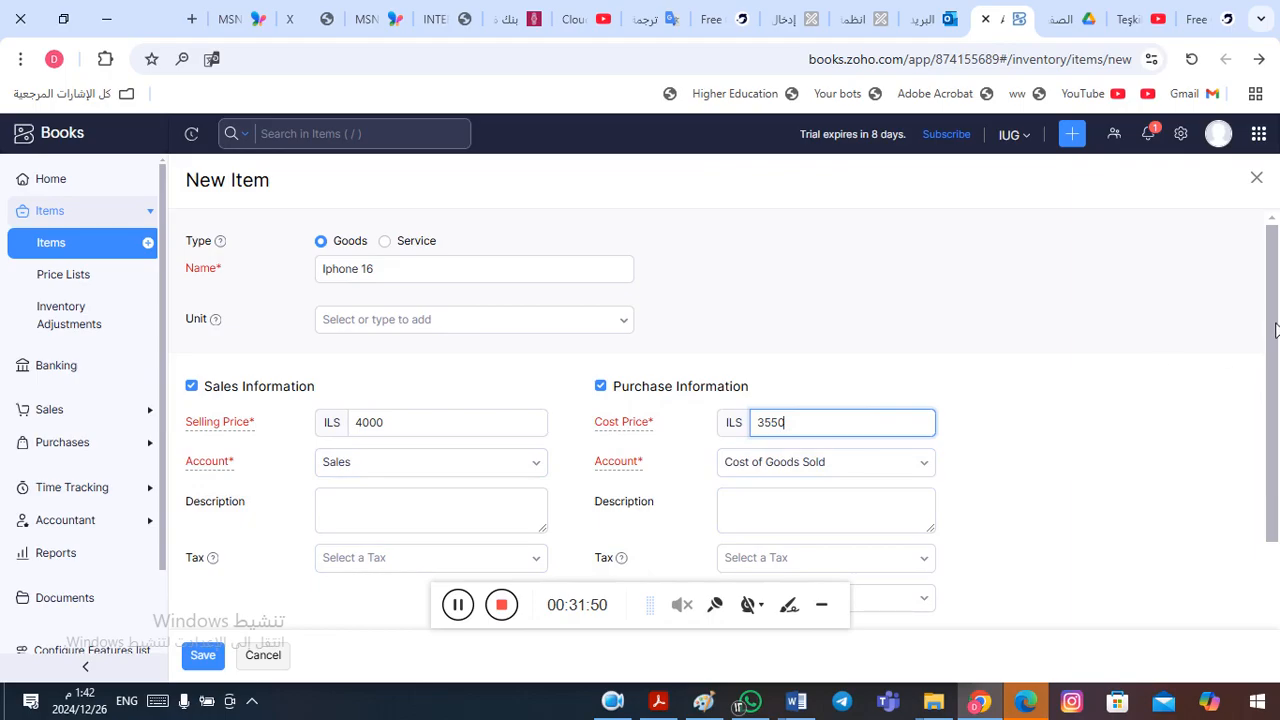
- Set both the sales tax and the purchase tax of the Iphone 16 item to VAT Tax [16%]
{"action": "scroll", "coordinate": [1275, 330], "scroll_direction": "down", "scroll_amount": 2}
{"action": "left_click", "coordinate": [480, 420]}
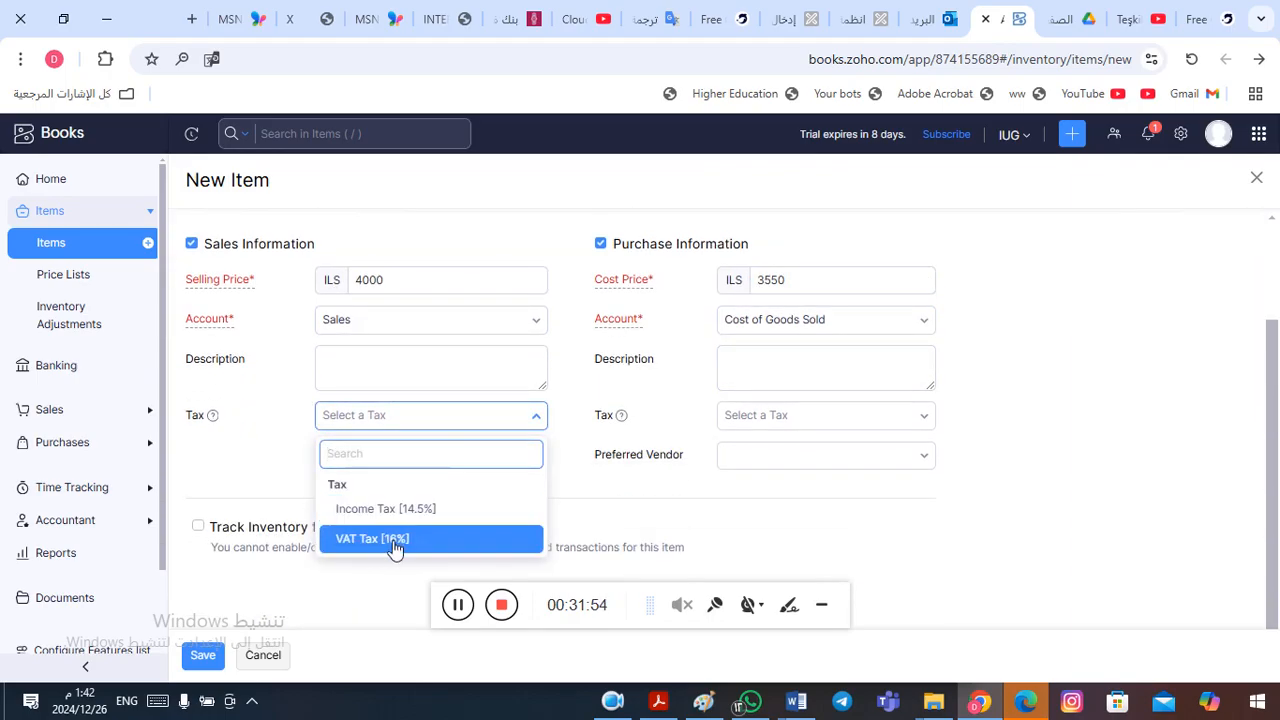
{"action": "left_click", "coordinate": [395, 541]}
{"action": "left_click", "coordinate": [826, 426]}
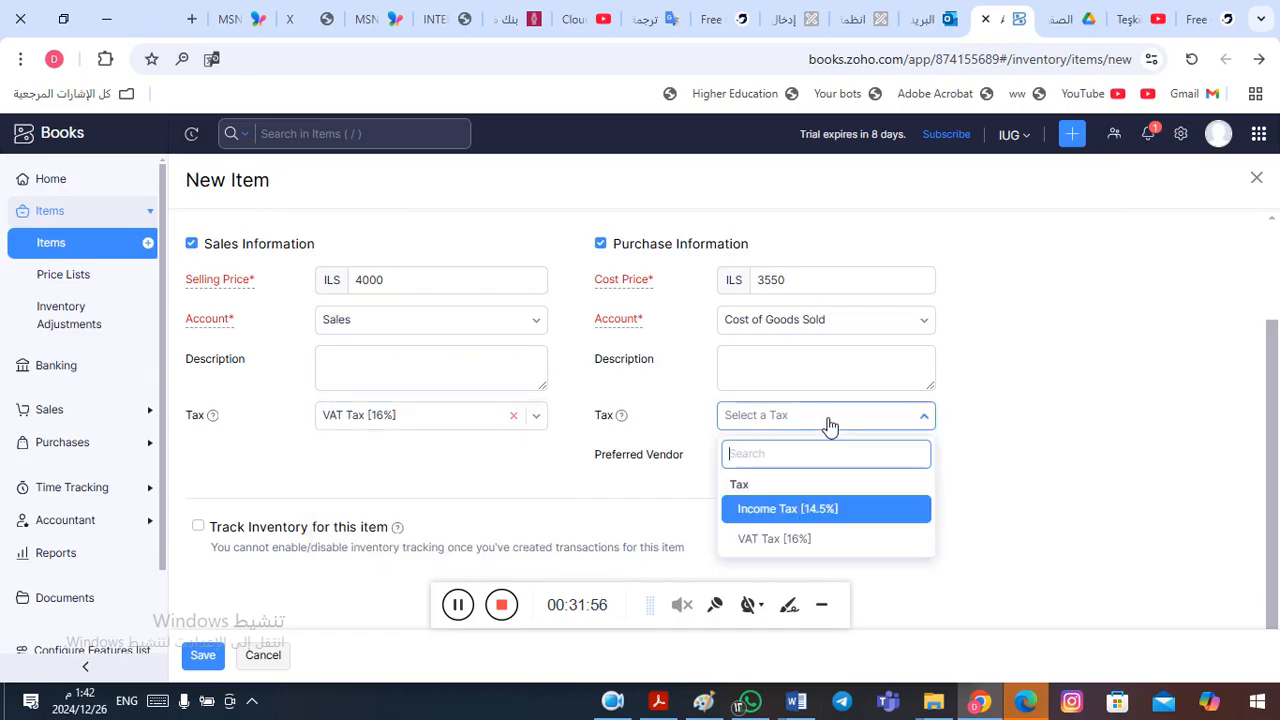
{"action": "left_click", "coordinate": [825, 540]}
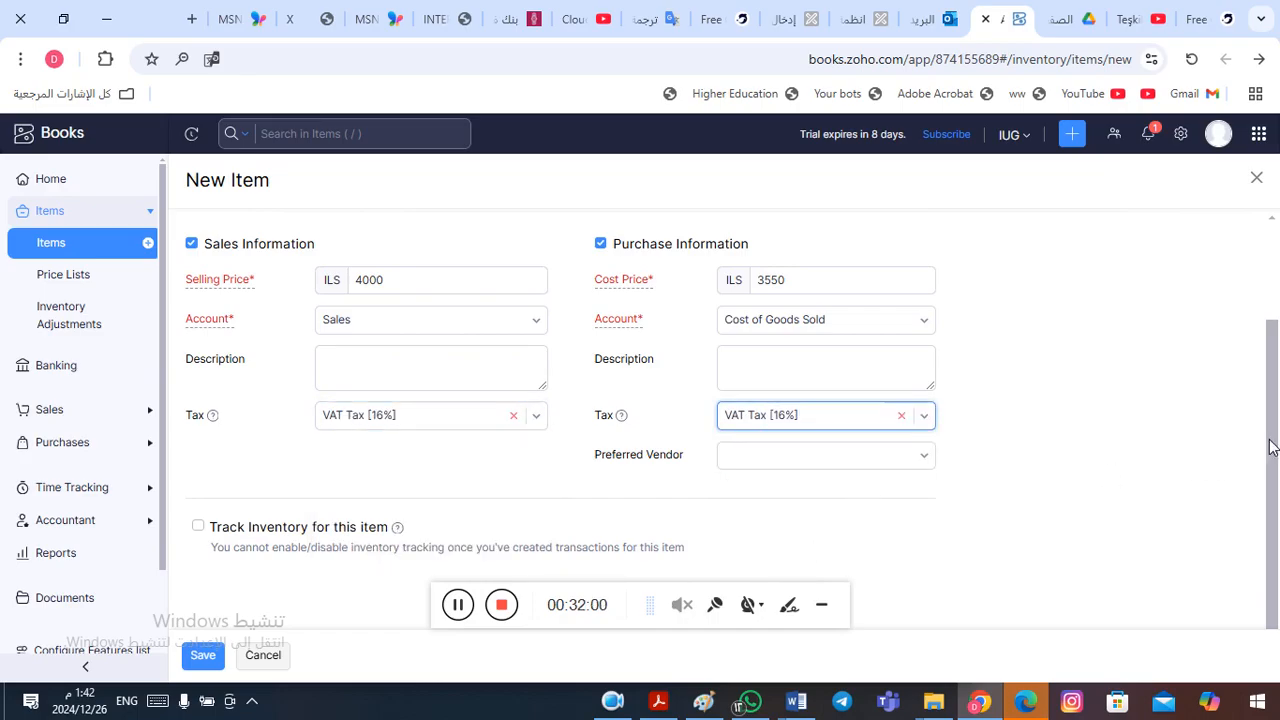
- Enable inventory tracking for the Iphone 16 with Inventory Asset as its inventory account, and save the item
{"action": "scroll", "coordinate": [1272, 447], "scroll_direction": "down", "scroll_amount": 1}
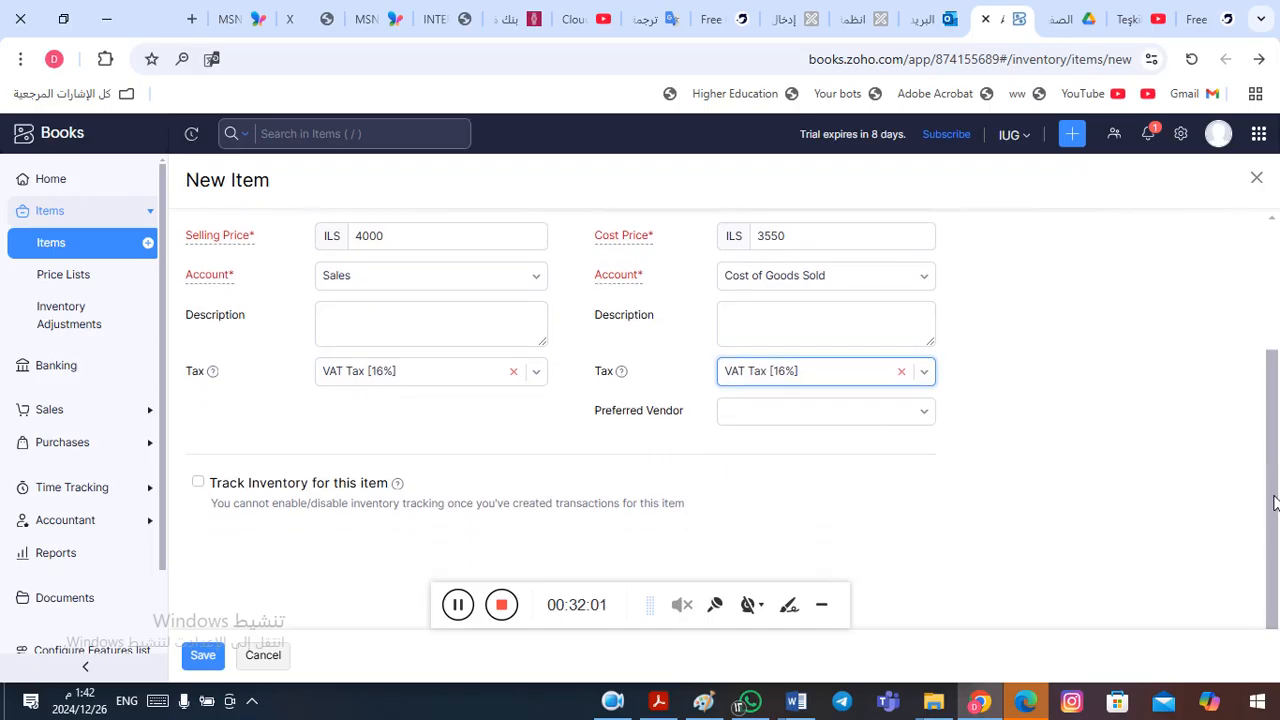
{"action": "left_click", "coordinate": [204, 486]}
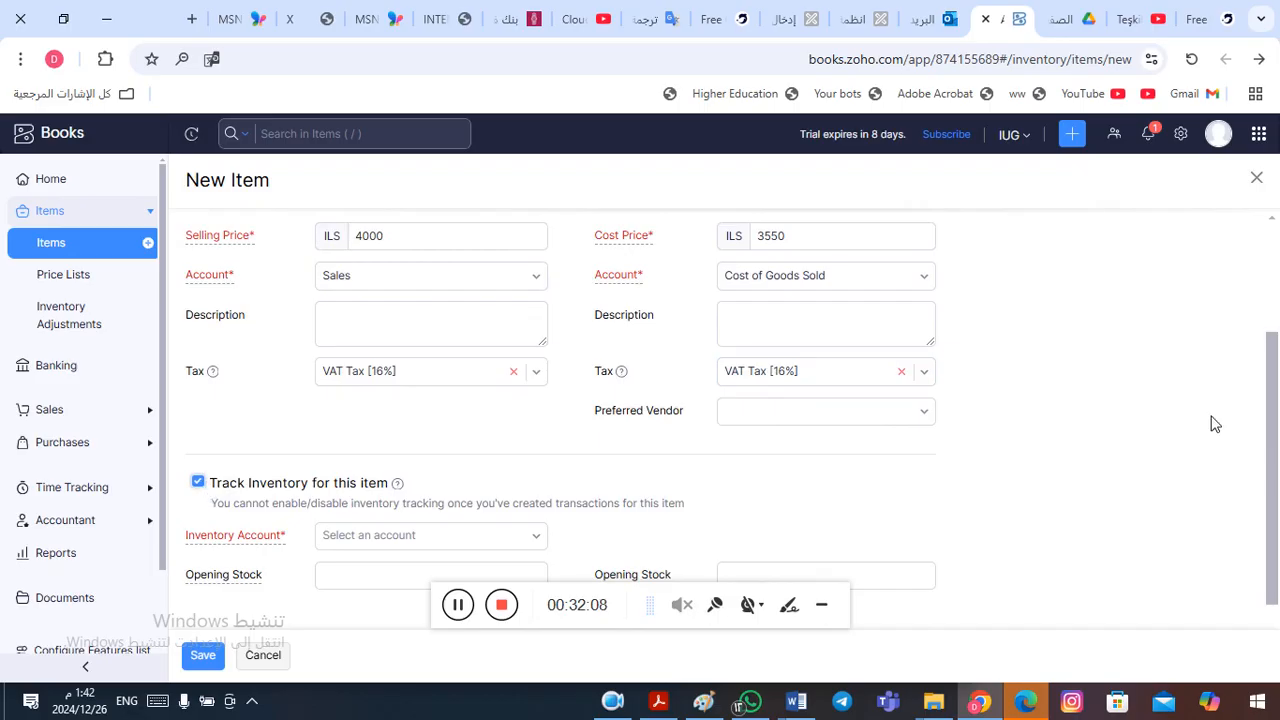
{"action": "scroll", "coordinate": [1273, 401], "scroll_direction": "down", "scroll_amount": 2}
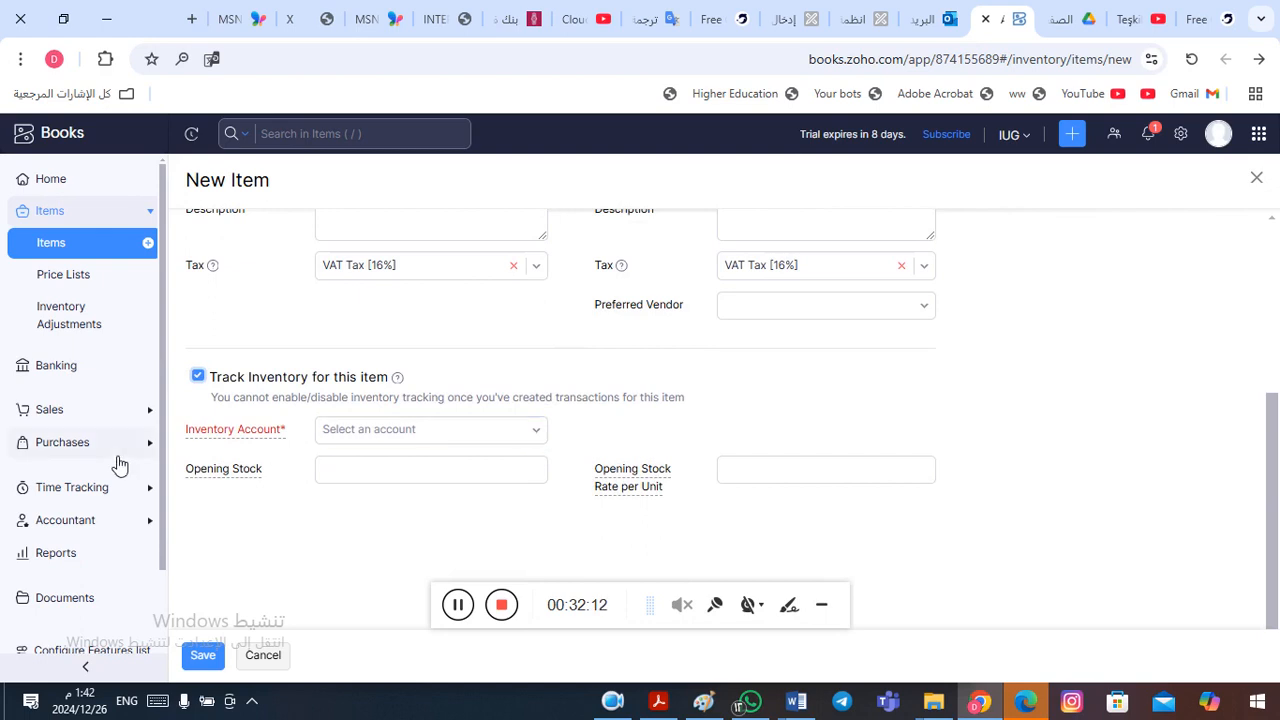
{"action": "left_click", "coordinate": [533, 435]}
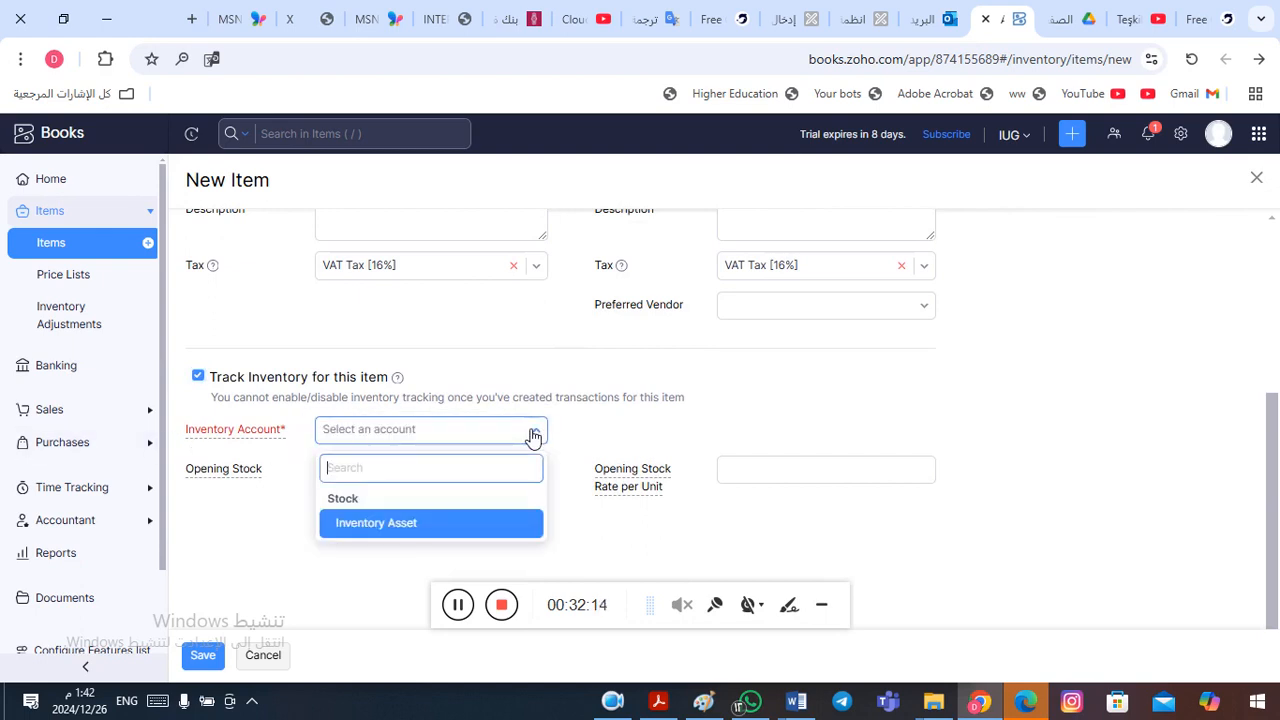
{"action": "left_click", "coordinate": [393, 528]}
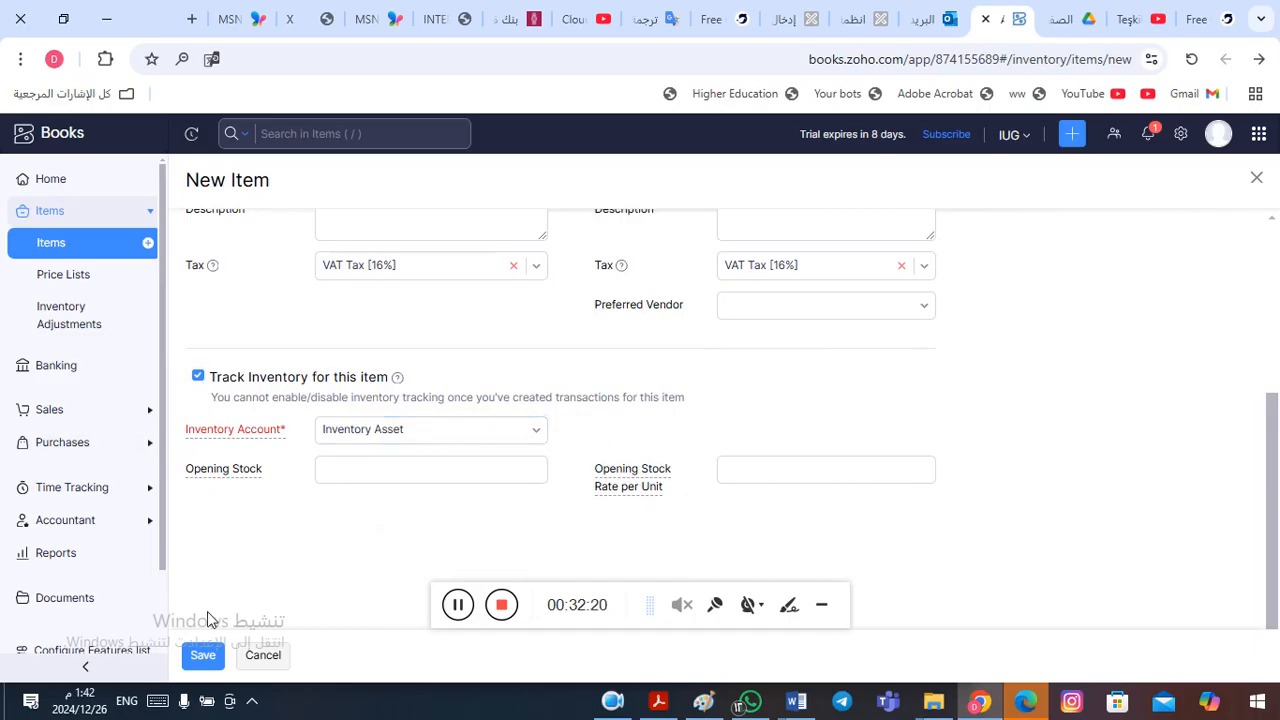
{"action": "left_click", "coordinate": [205, 658]}
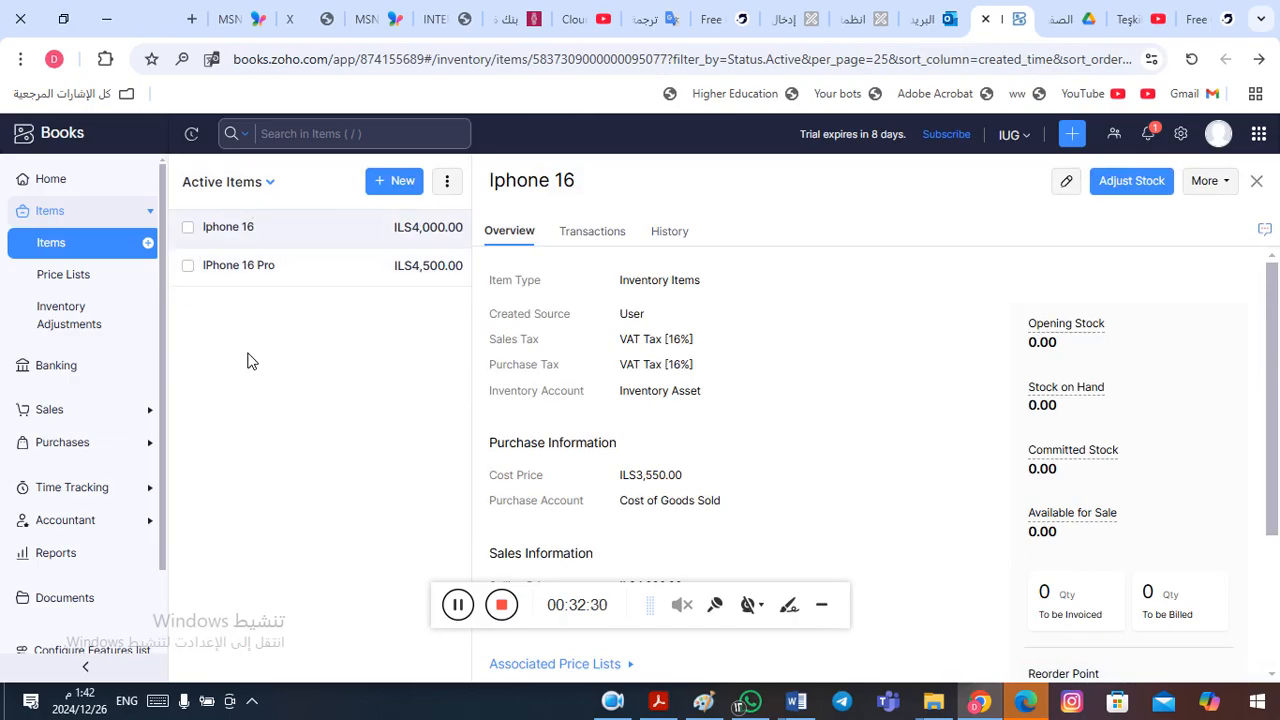
- Switch to Word to review the Iphone 16 Pro and Iphone 16 entries under Inventory, and return to Zoho Books
{"action": "key", "text": "alt+Tab"}
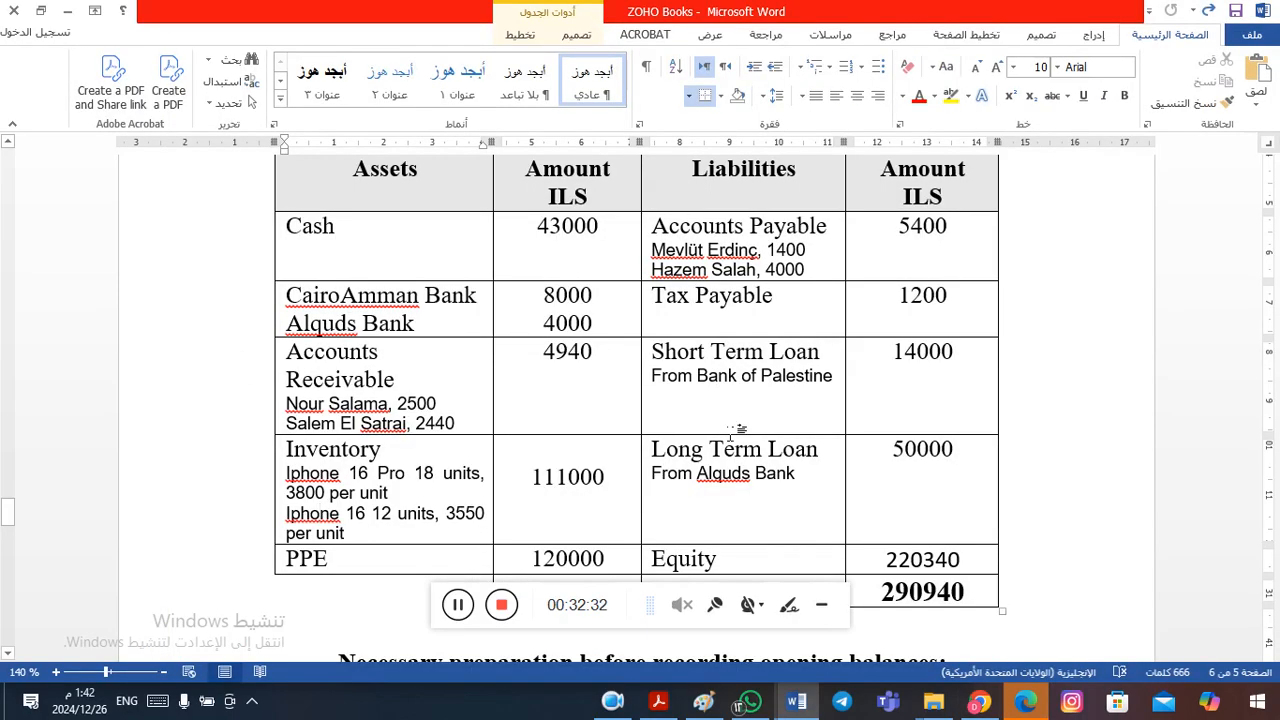
{"action": "double_click", "coordinate": [318, 496]}
{"action": "left_click", "coordinate": [326, 508]}
{"action": "key", "text": "alt+Tab"}
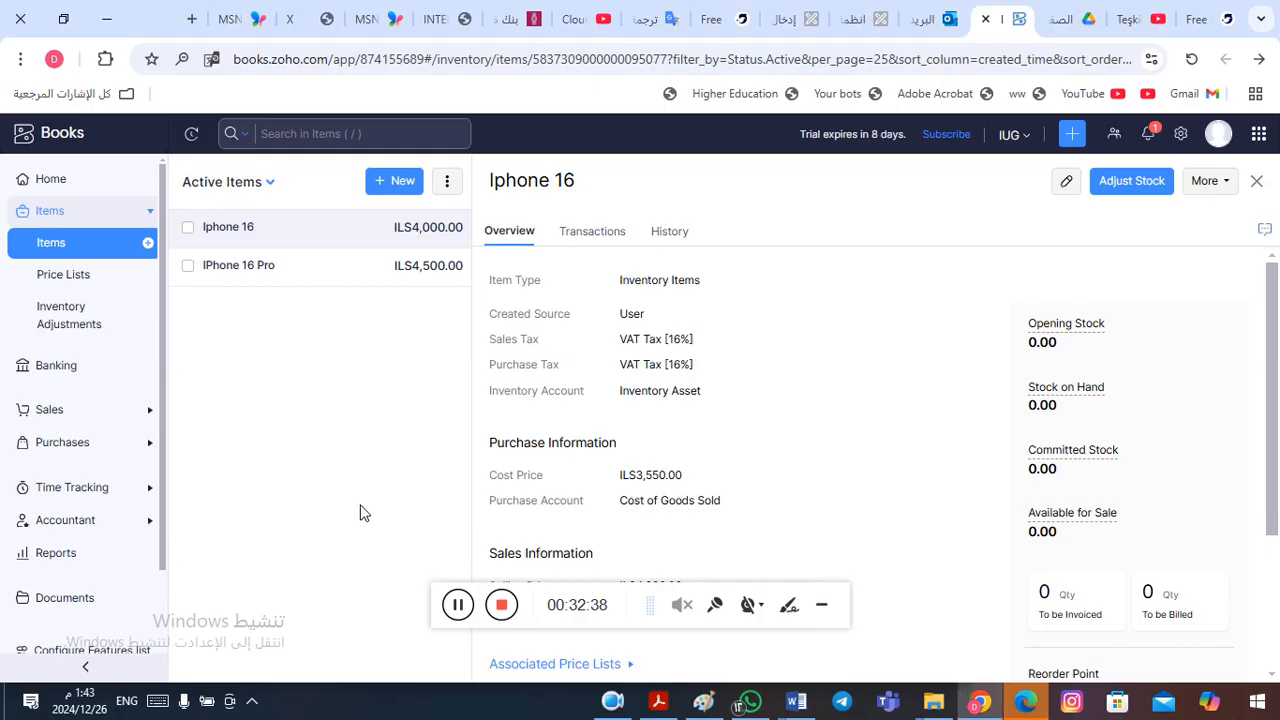
{"action": "left_click", "coordinate": [458, 606]}
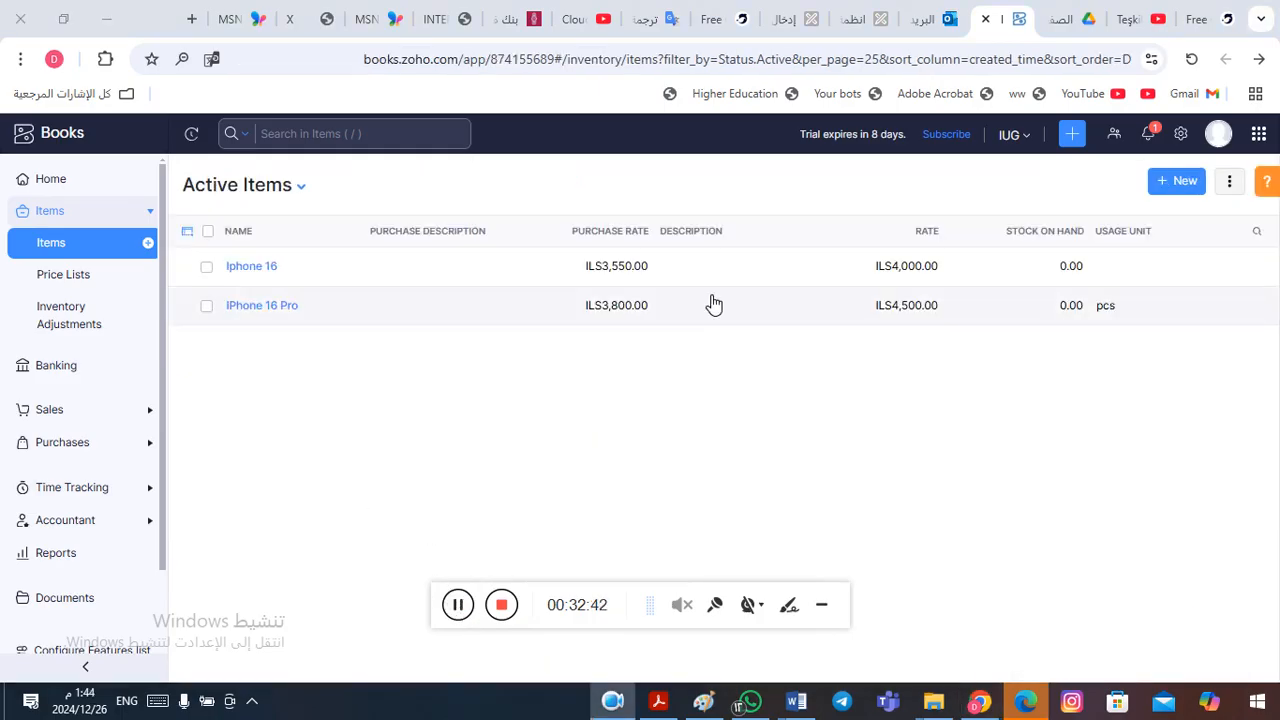
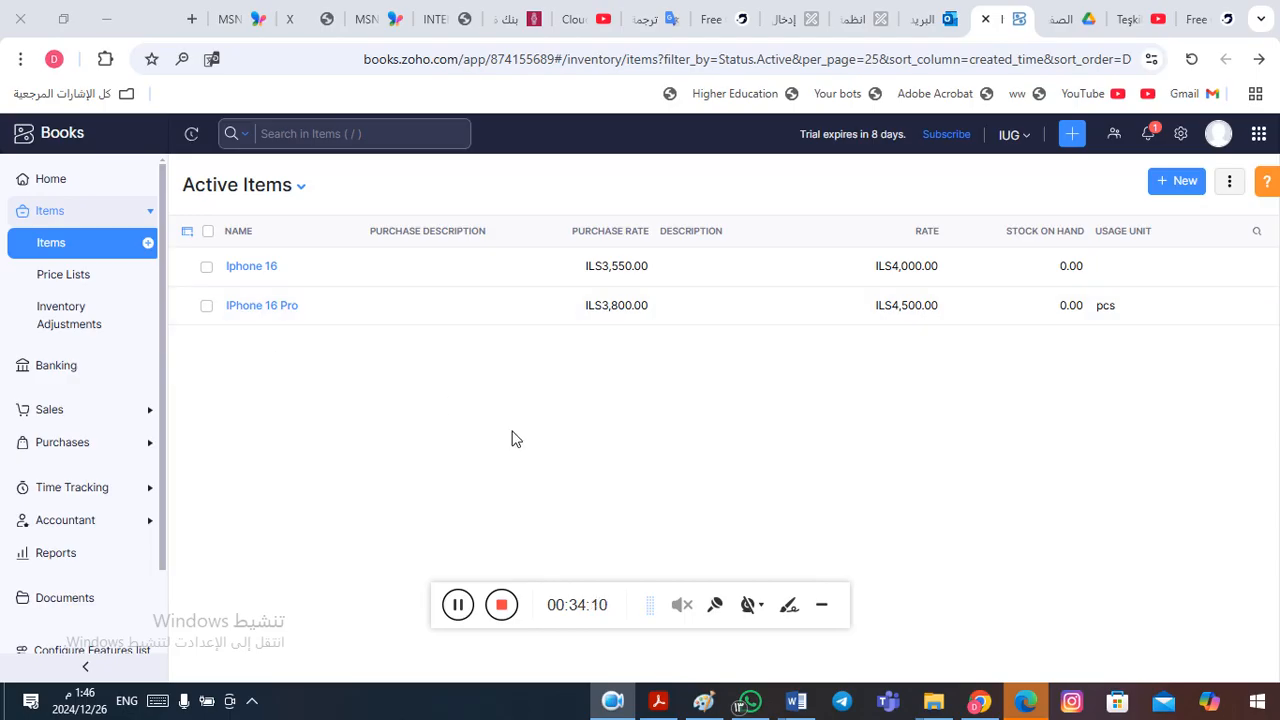
- Open the Iphone 16 item for editing and go to its Opening Stock and Opening Stock Rate per Unit fields
{"action": "left_click", "coordinate": [362, 279]}
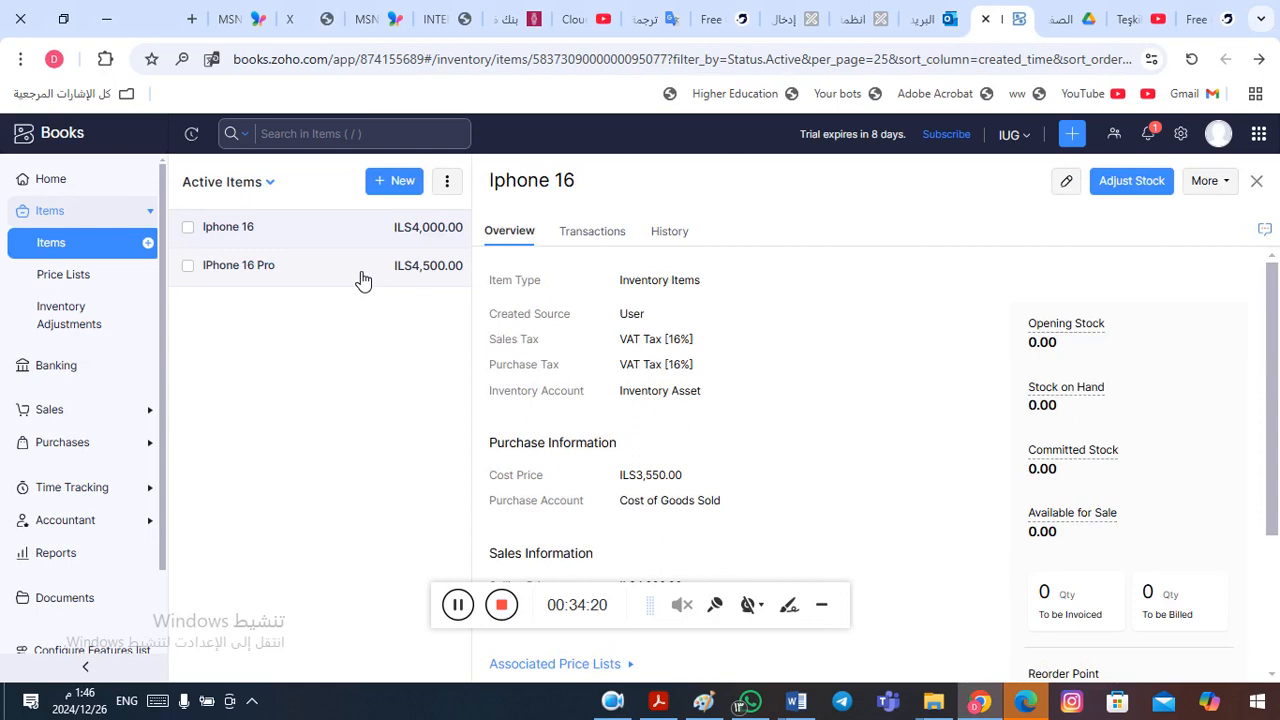
{"action": "left_click", "coordinate": [1068, 184]}
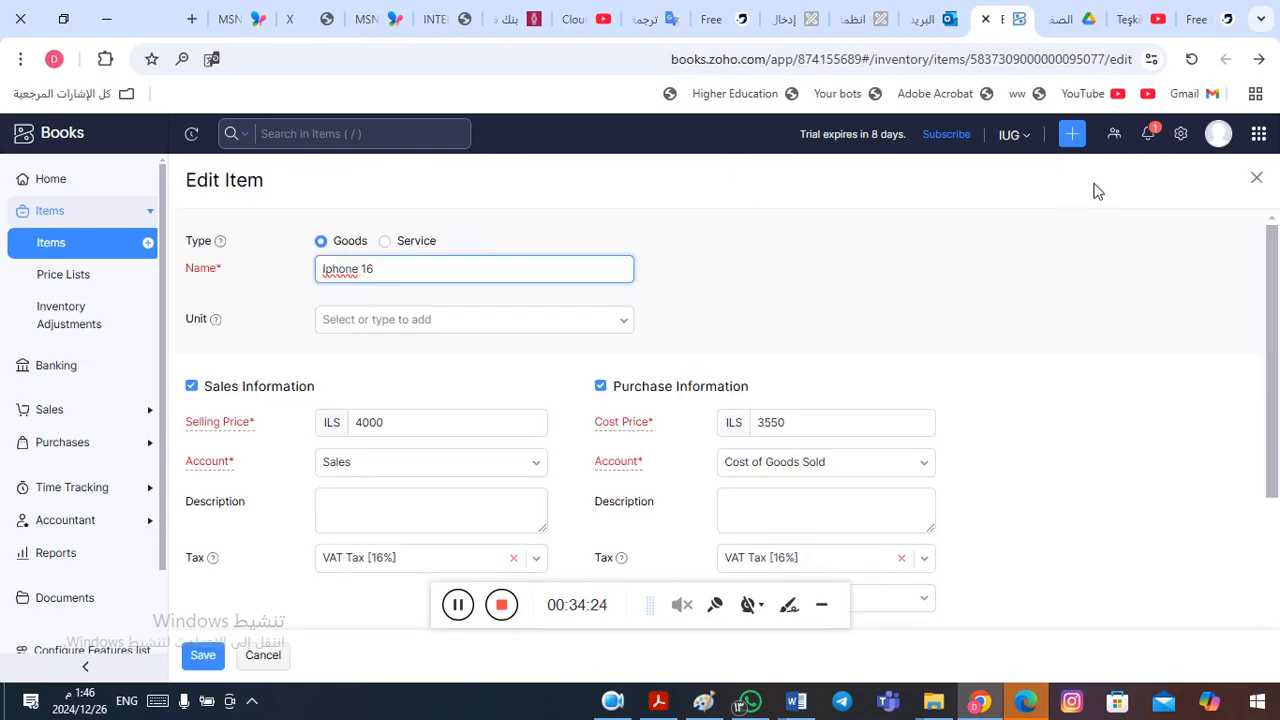
{"action": "left_click_drag", "start_coordinate": [1278, 370], "coordinate": [1278, 527]}
{"action": "left_click", "coordinate": [348, 481]}
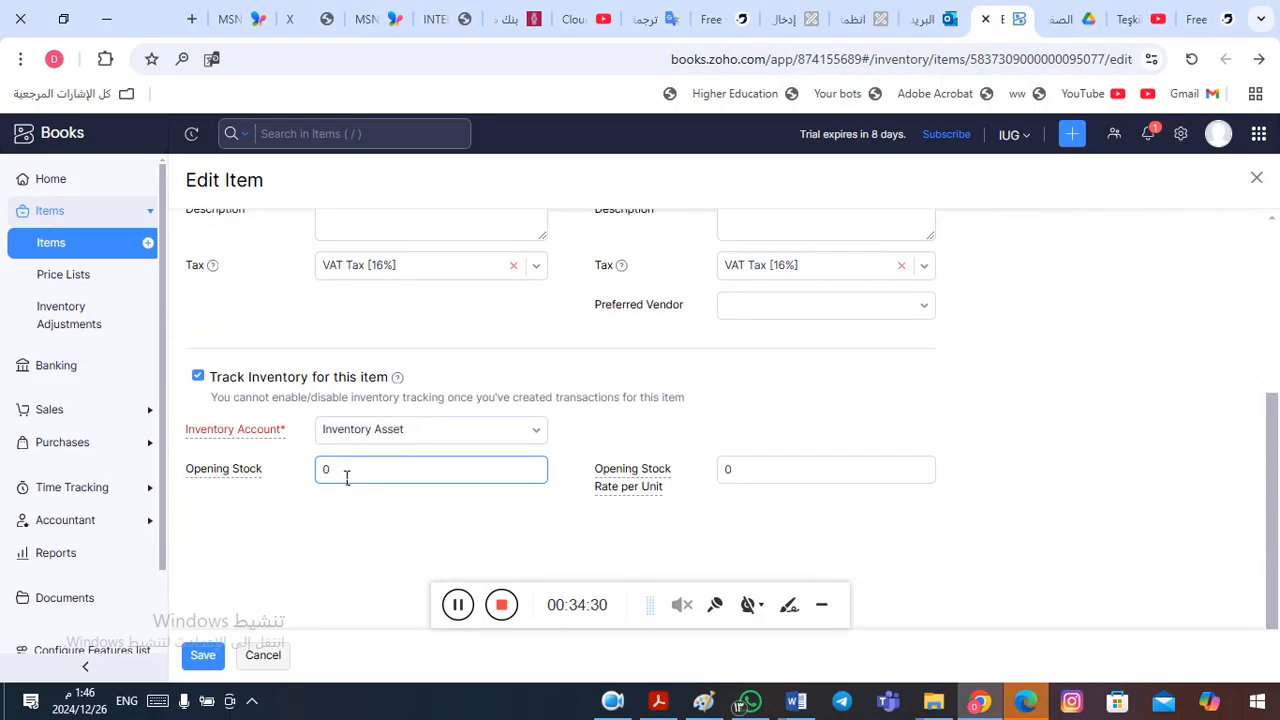
{"action": "double_click", "coordinate": [331, 477]}
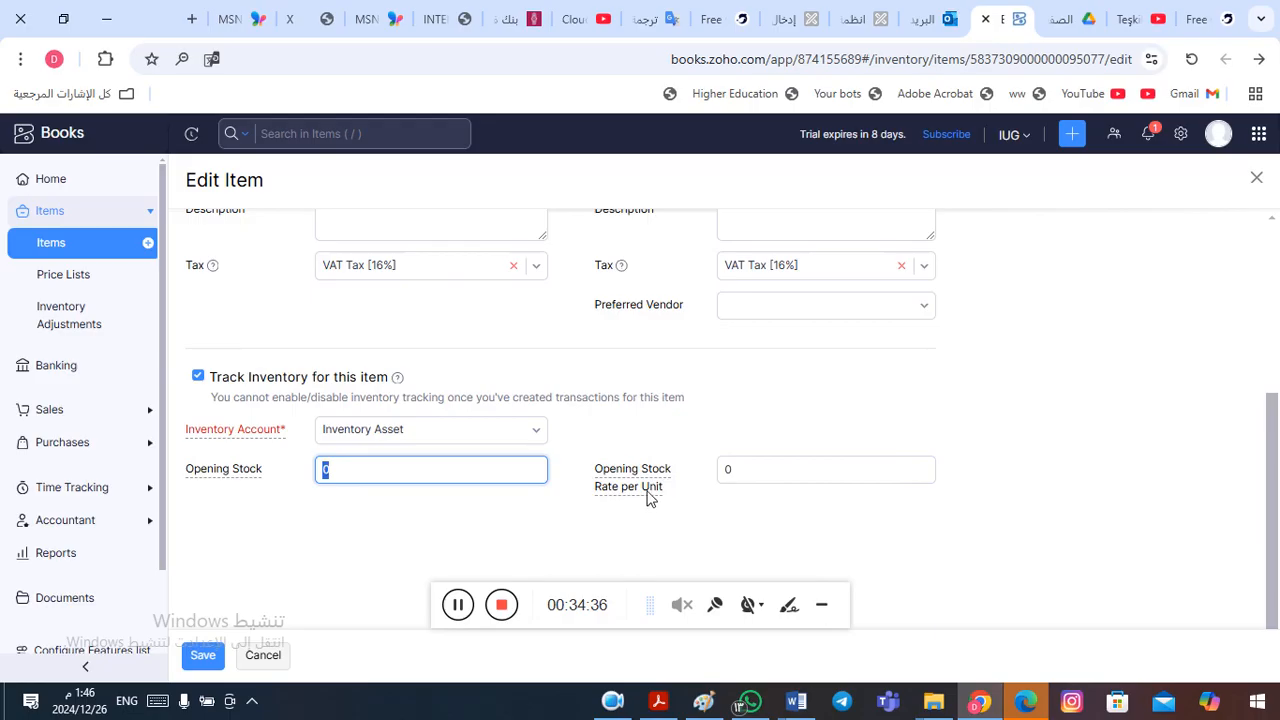
{"action": "left_click", "coordinate": [752, 472]}
{"action": "double_click", "coordinate": [732, 477]}
{"action": "left_click", "coordinate": [745, 478]}
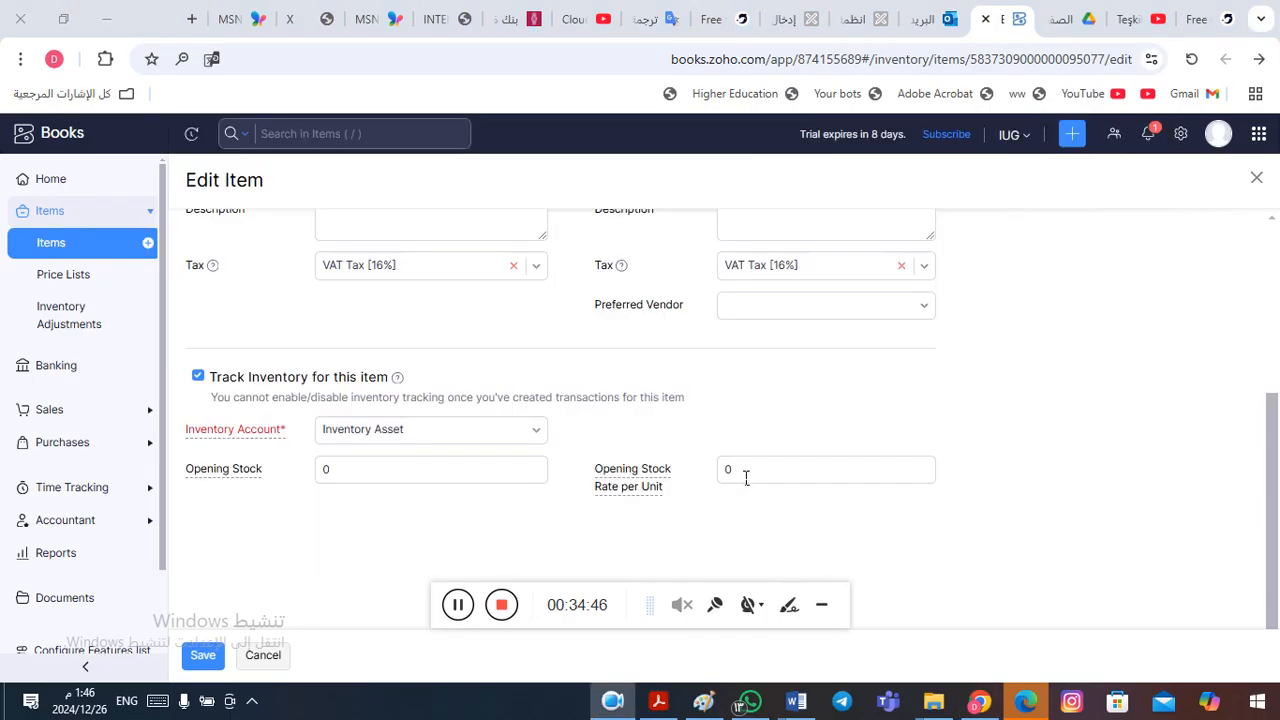
- Check the Iphone 16 entry in the Inventory row of the Word table and return to the item form
{"action": "key", "text": "alt+Tab"}
{"action": "key", "text": "alt+Tab"}
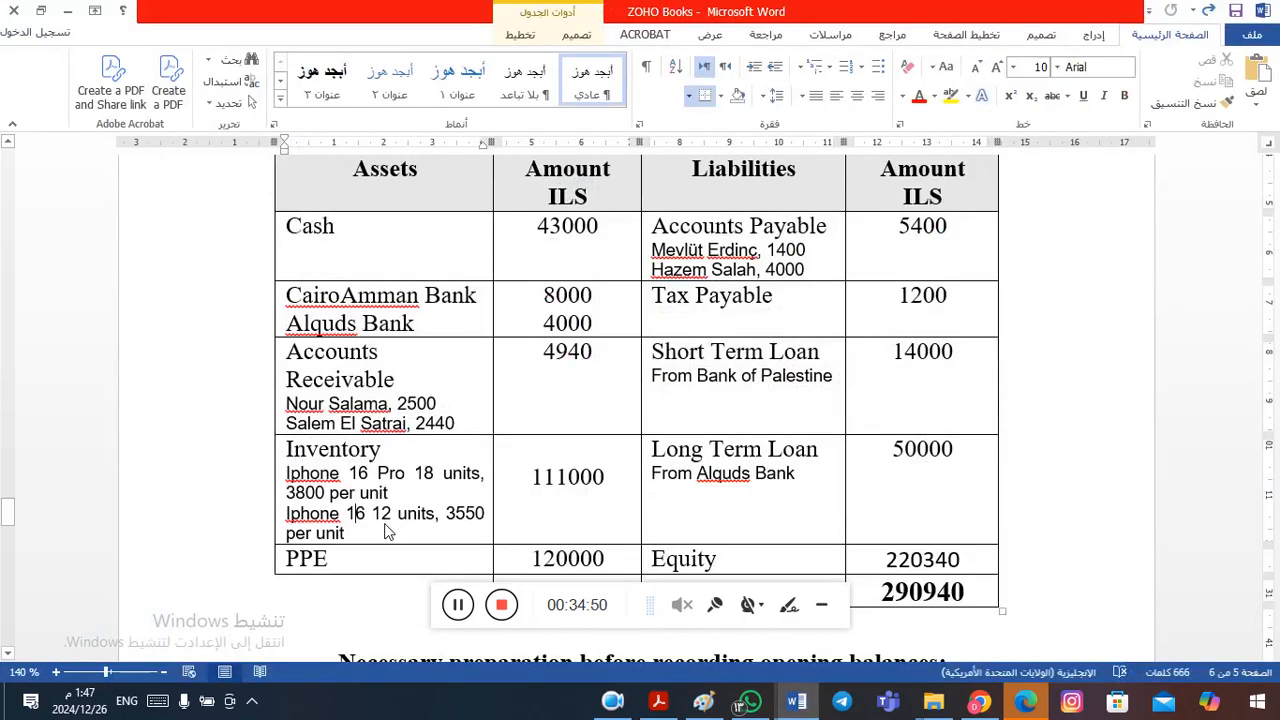
{"action": "key", "text": "alt+Tab"}
{"action": "key", "text": "alt+Tab"}
{"action": "key", "text": "alt+shift+Tab"}
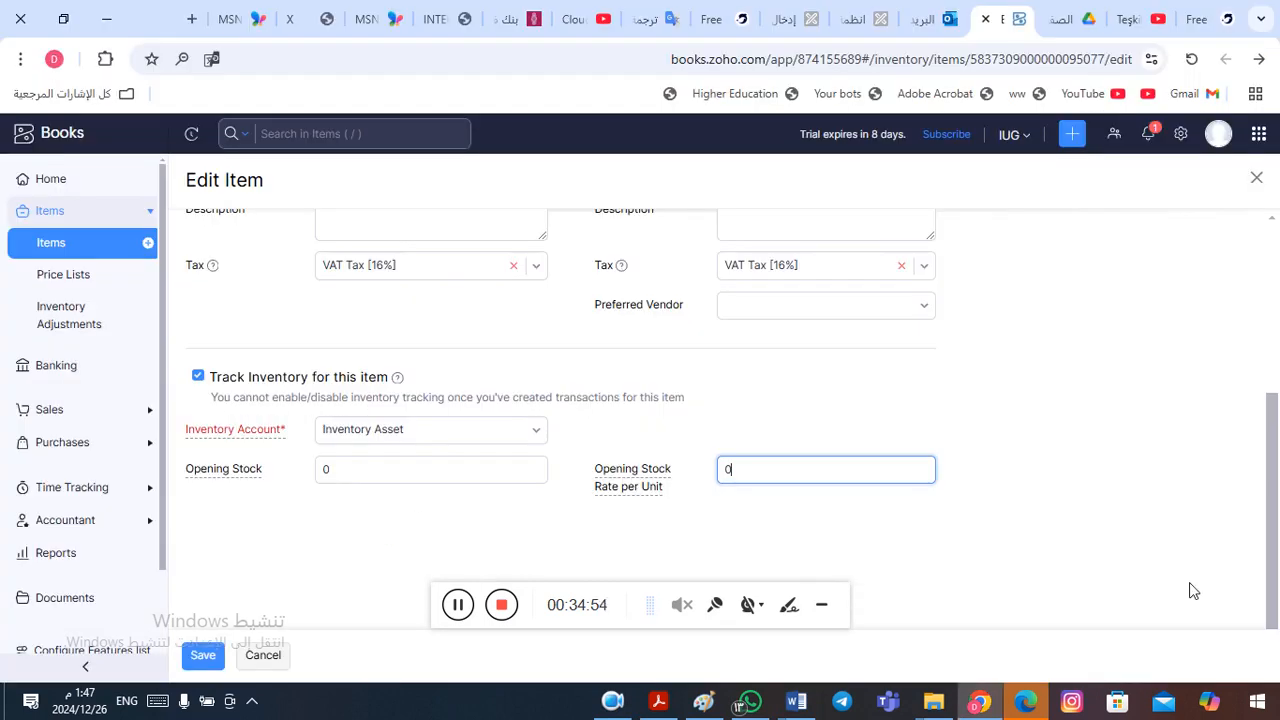
{"action": "mouse_move", "coordinate": [1275, 571]}
{"action": "left_mouse_down"}
{"action": "mouse_move", "coordinate": [1249, 366]}
{"action": "mouse_move", "coordinate": [1275, 580]}
{"action": "left_mouse_up"}
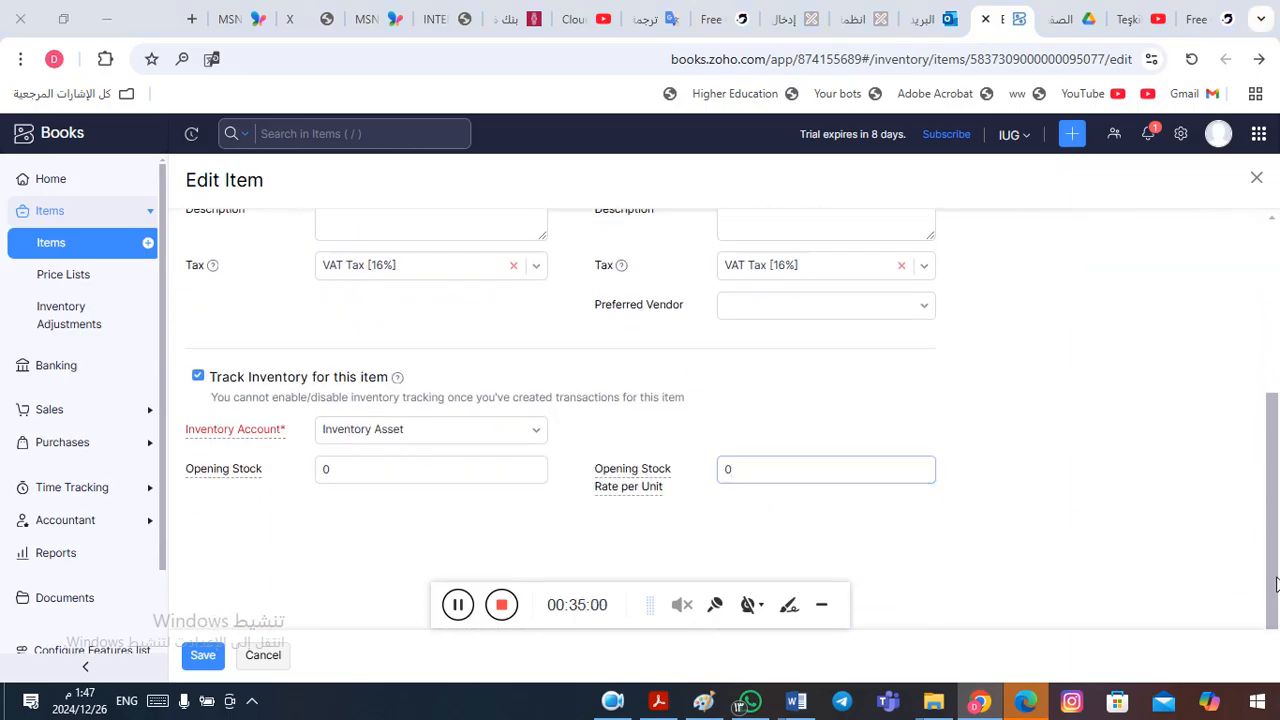
- Look up the Iphone 16 unit quantity in Word and set the item's Opening Stock to 12 in Zoho Books
{"action": "key", "text": "alt+Tab"}
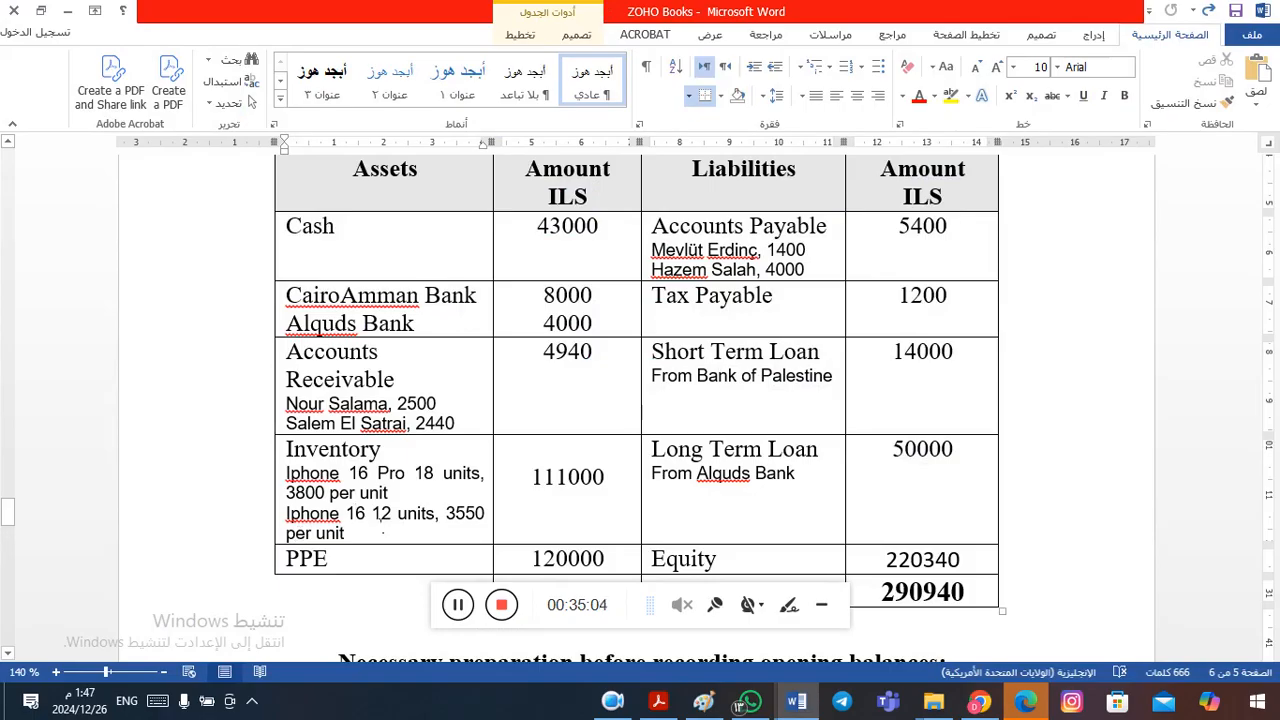
{"action": "left_click", "coordinate": [386, 517]}
{"action": "left_click_drag", "start_coordinate": [373, 517], "coordinate": [391, 517]}
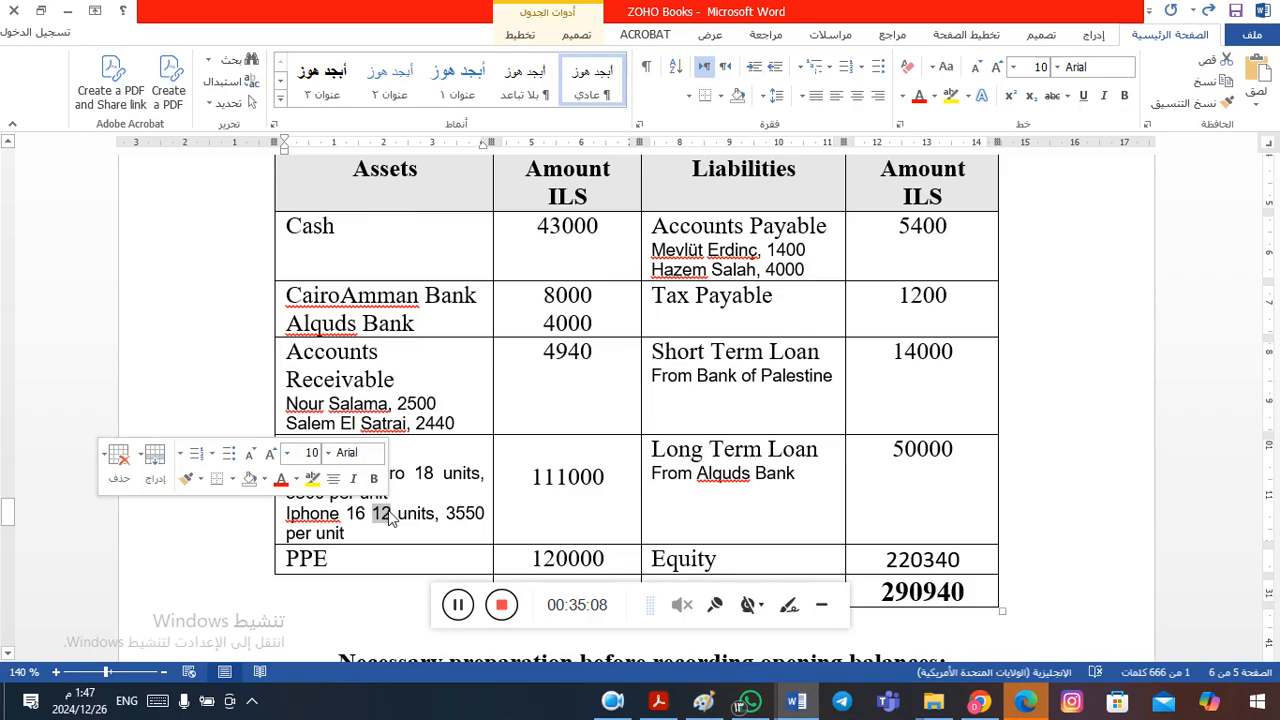
{"action": "key", "text": "alt+Tab"}
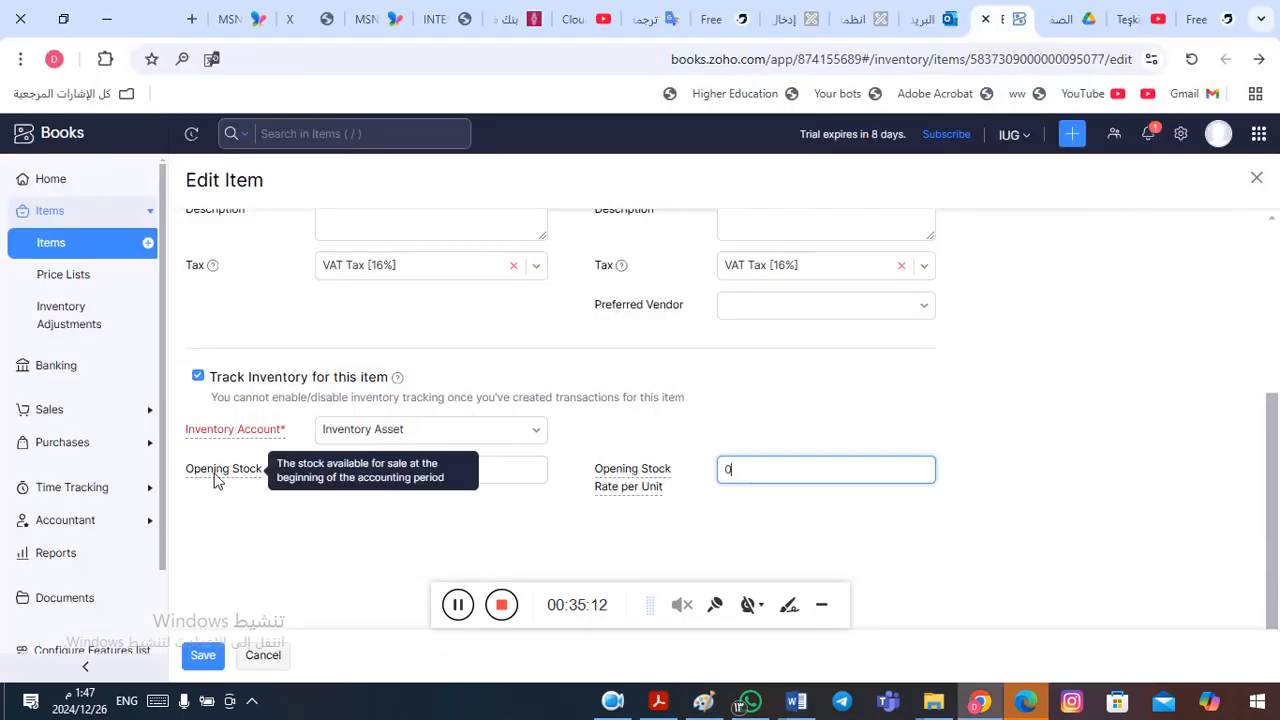
{"action": "left_click", "coordinate": [420, 471]}
{"action": "double_click", "coordinate": [420, 471]}
{"action": "type", "text": "12"}
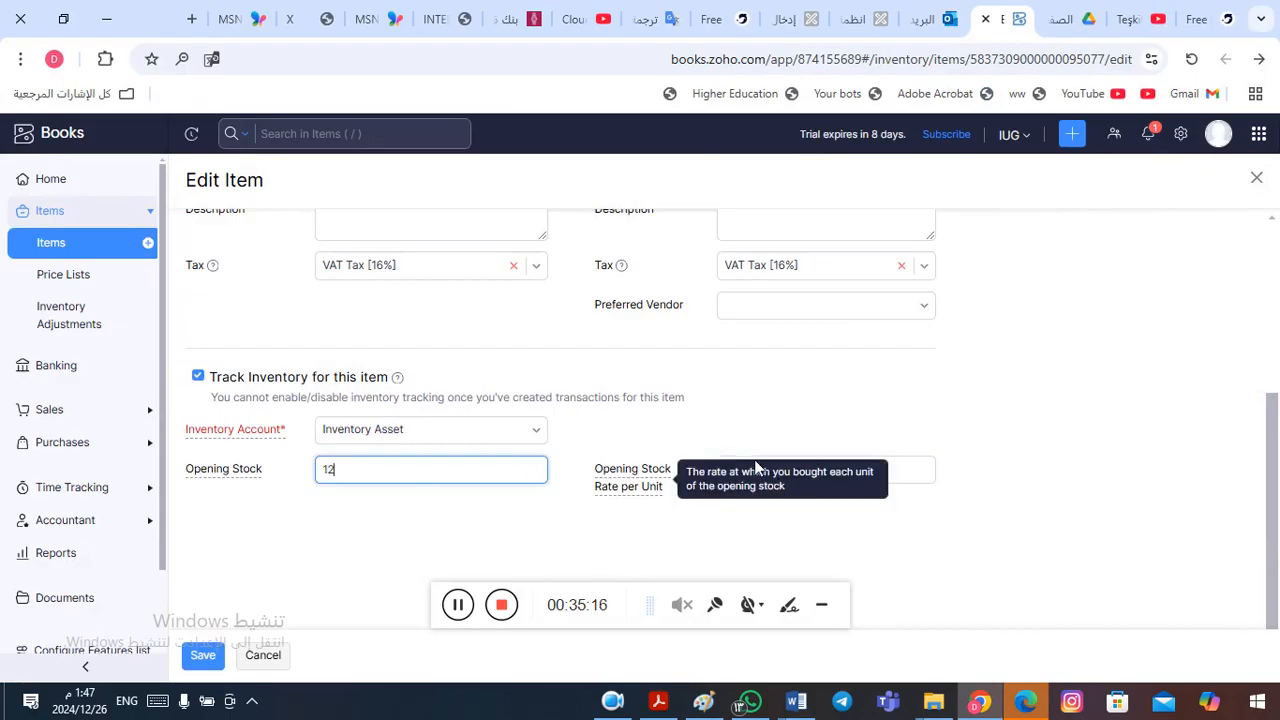
- Copy the Iphone 16 unit cost from Word, set the Opening Stock Rate per Unit to 3550, and save the item
{"action": "left_click", "coordinate": [817, 484]}
{"action": "double_click", "coordinate": [817, 484]}
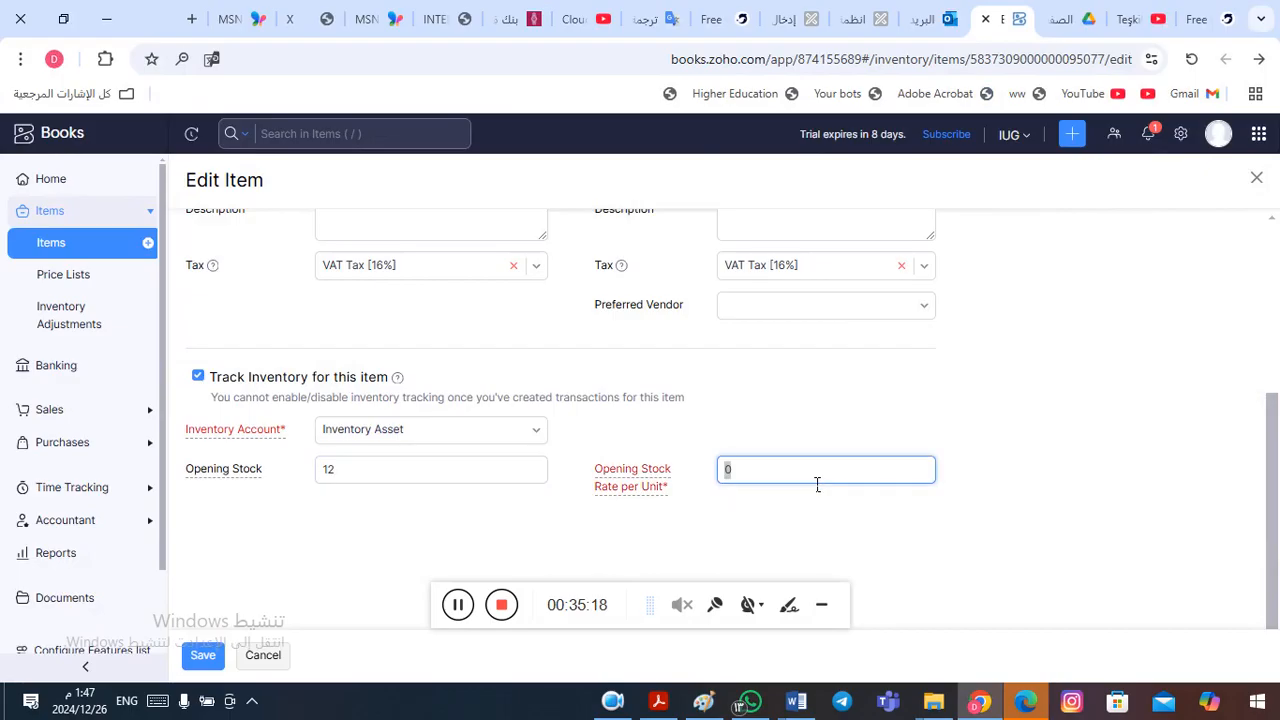
{"action": "key", "text": "alt+Tab"}
{"action": "double_click", "coordinate": [464, 515]}
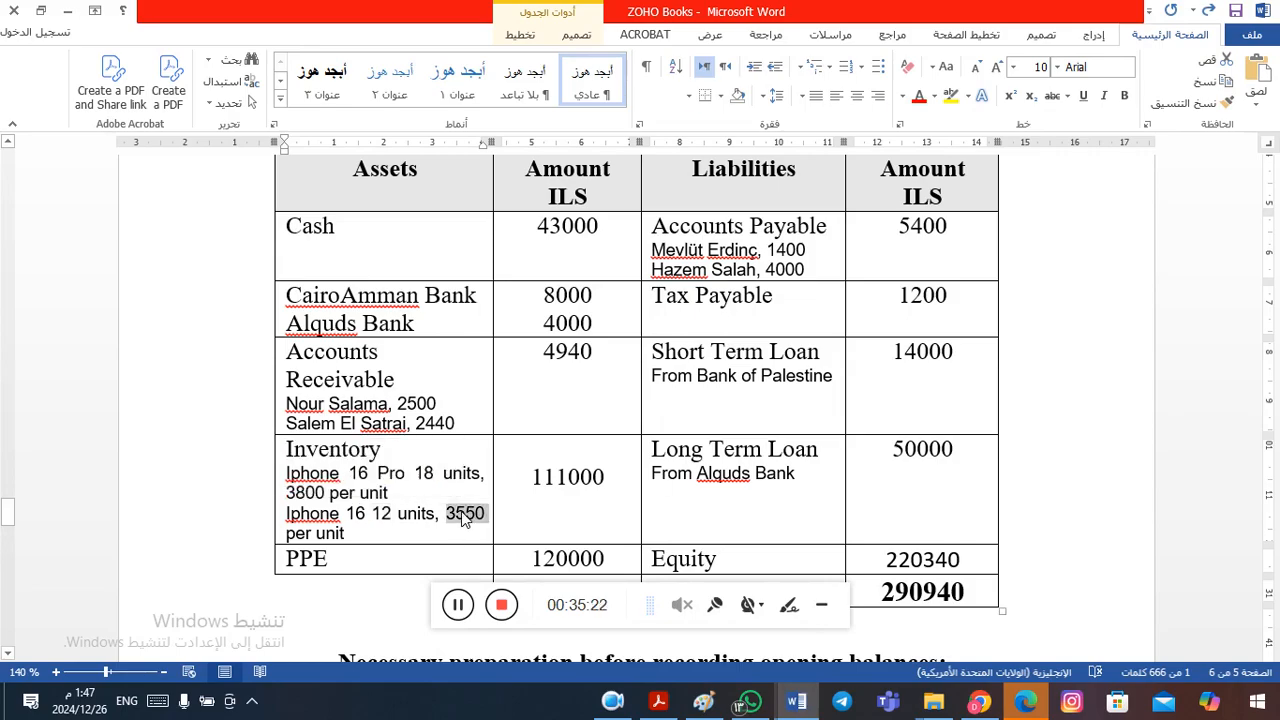
{"action": "key", "text": "ctrl+c"}
{"action": "key", "text": "alt+Tab"}
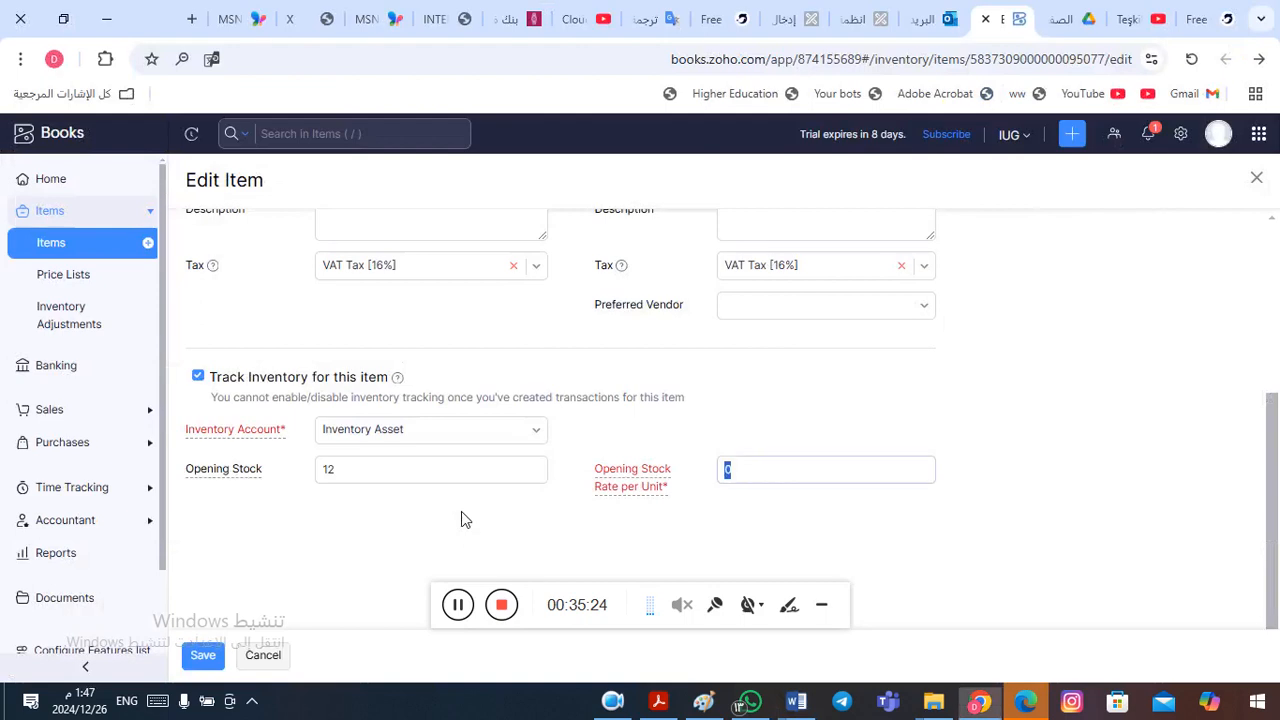
{"action": "key", "text": "ctrl+v"}
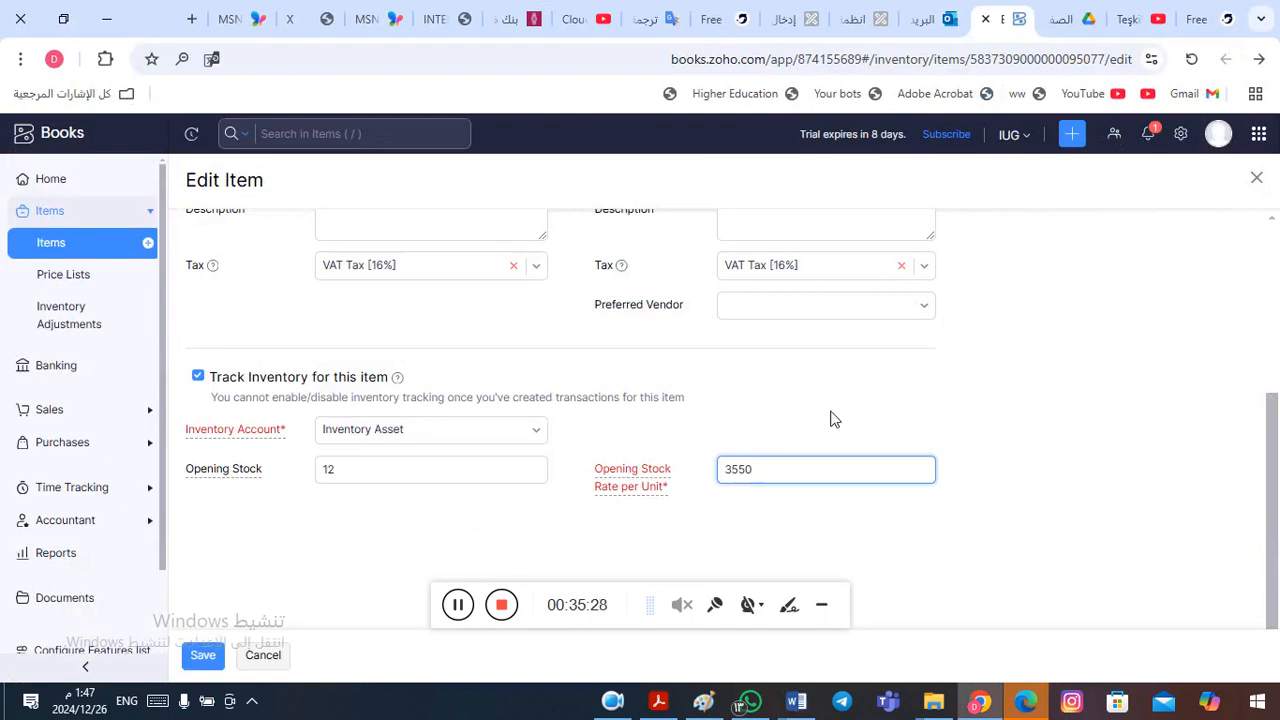
{"action": "left_click", "coordinate": [205, 660]}
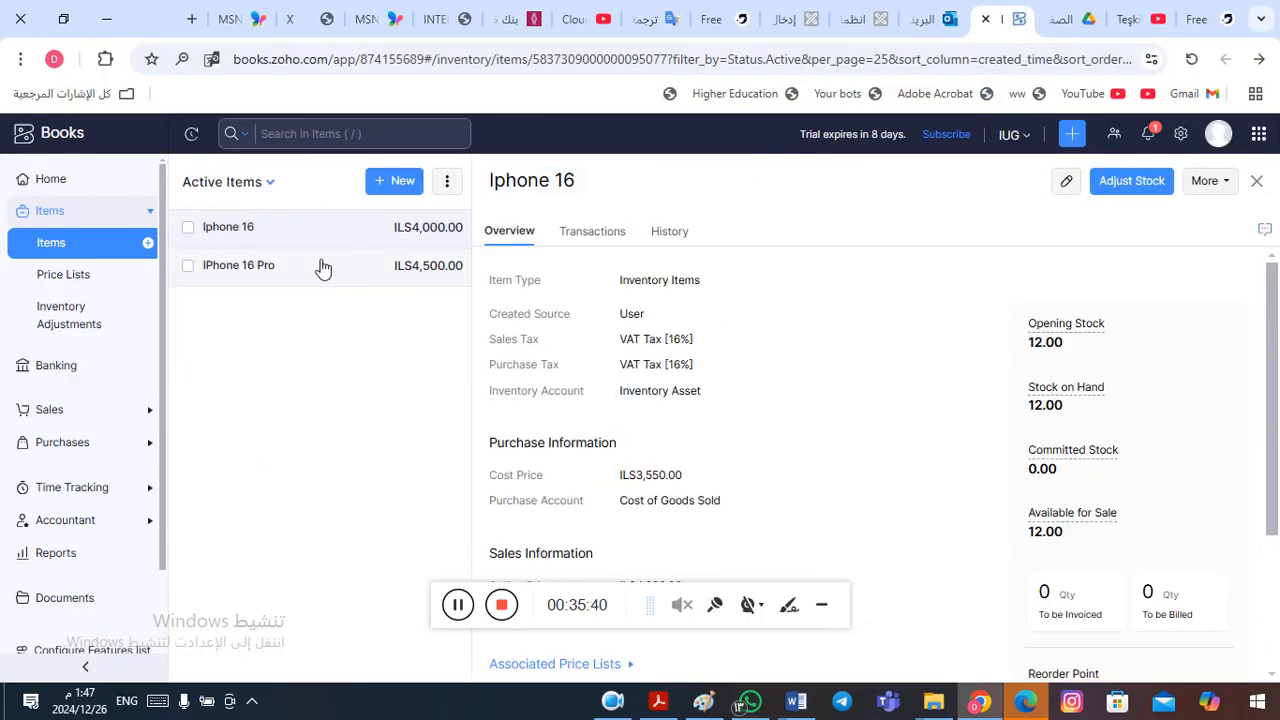
- Open the IPhone 16 Pro item for editing and set its Opening Stock to 18, taking the quantity from the Word table
{"action": "left_click", "coordinate": [249, 279]}
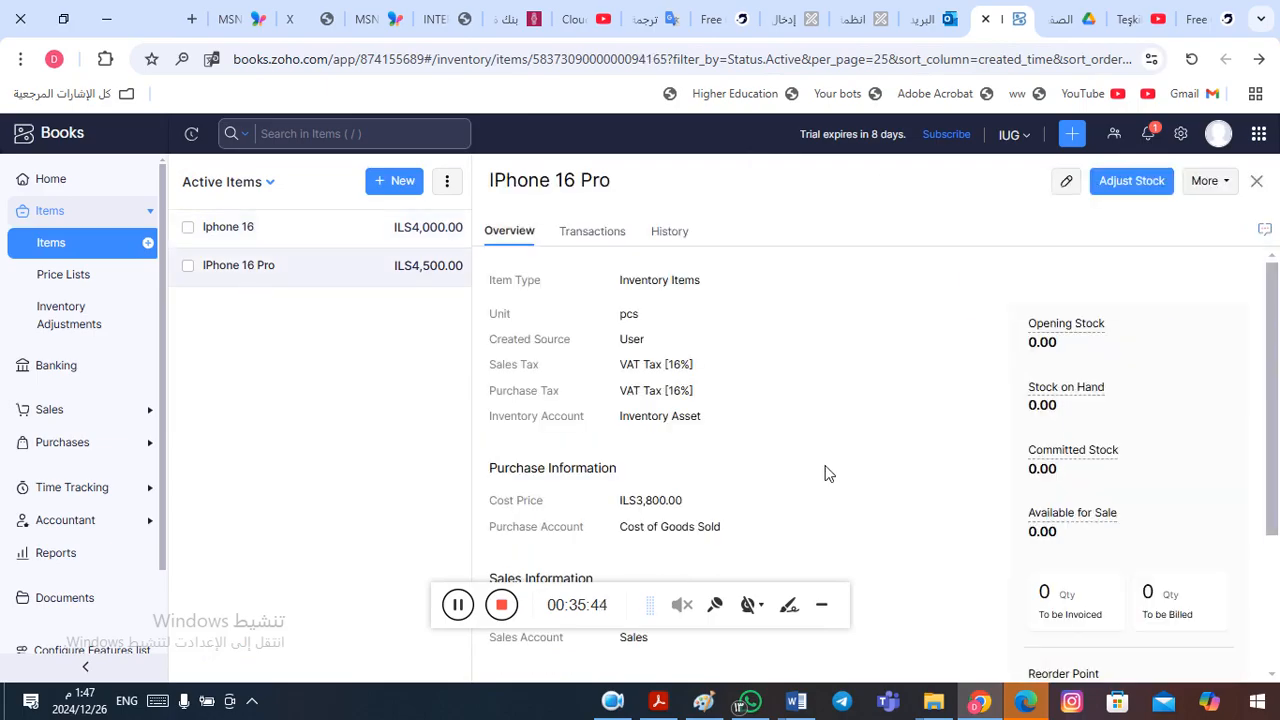
{"action": "left_click", "coordinate": [1066, 180]}
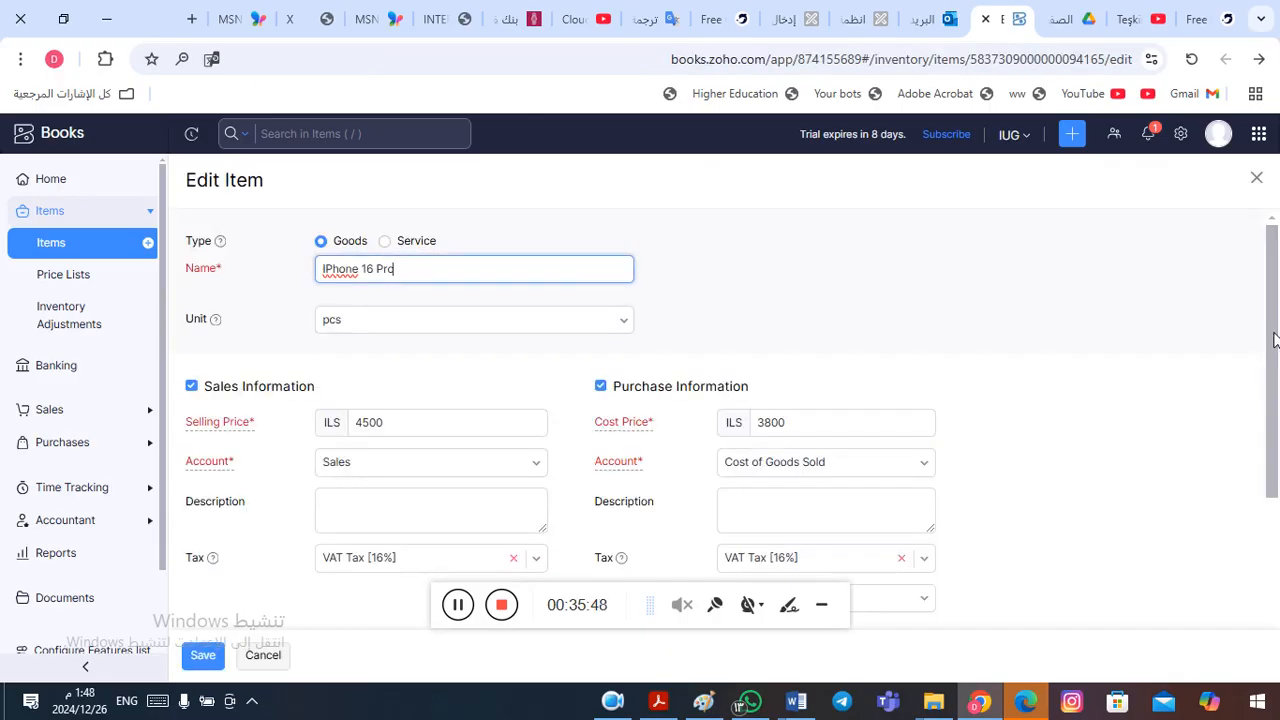
{"action": "left_click_drag", "start_coordinate": [1273, 340], "coordinate": [1277, 490]}
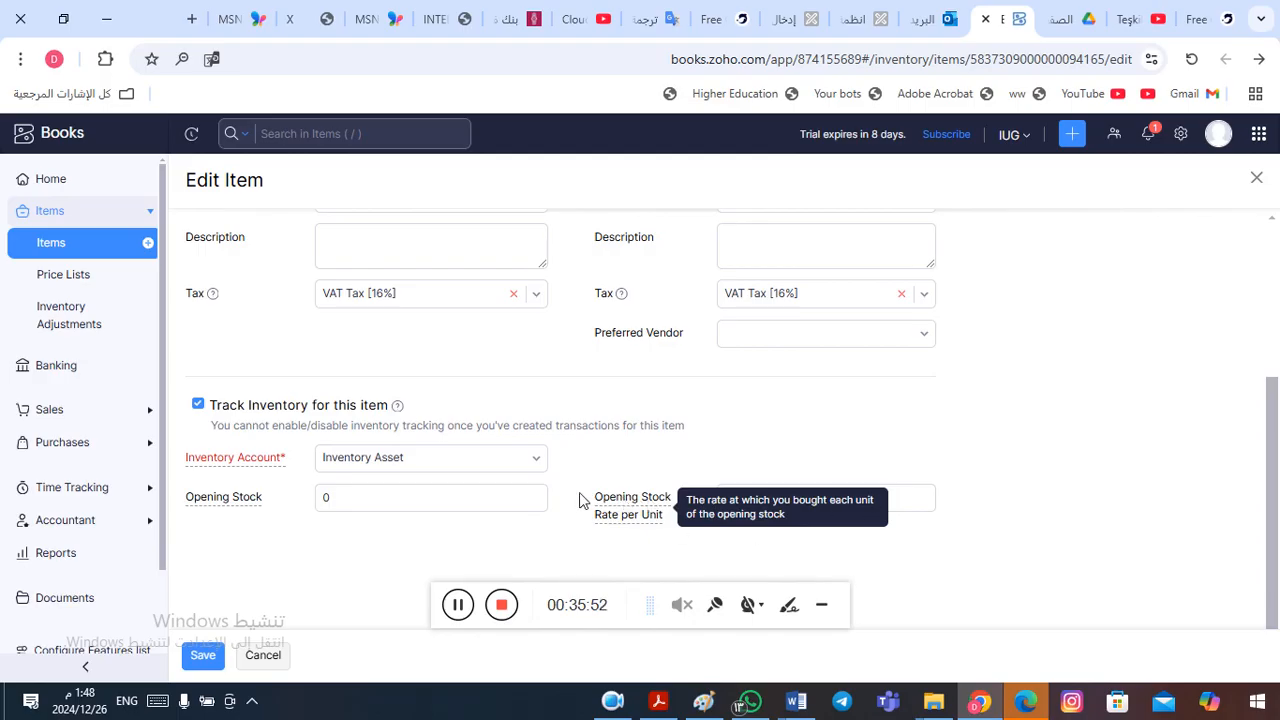
{"action": "left_click", "coordinate": [442, 505]}
{"action": "double_click", "coordinate": [370, 505]}
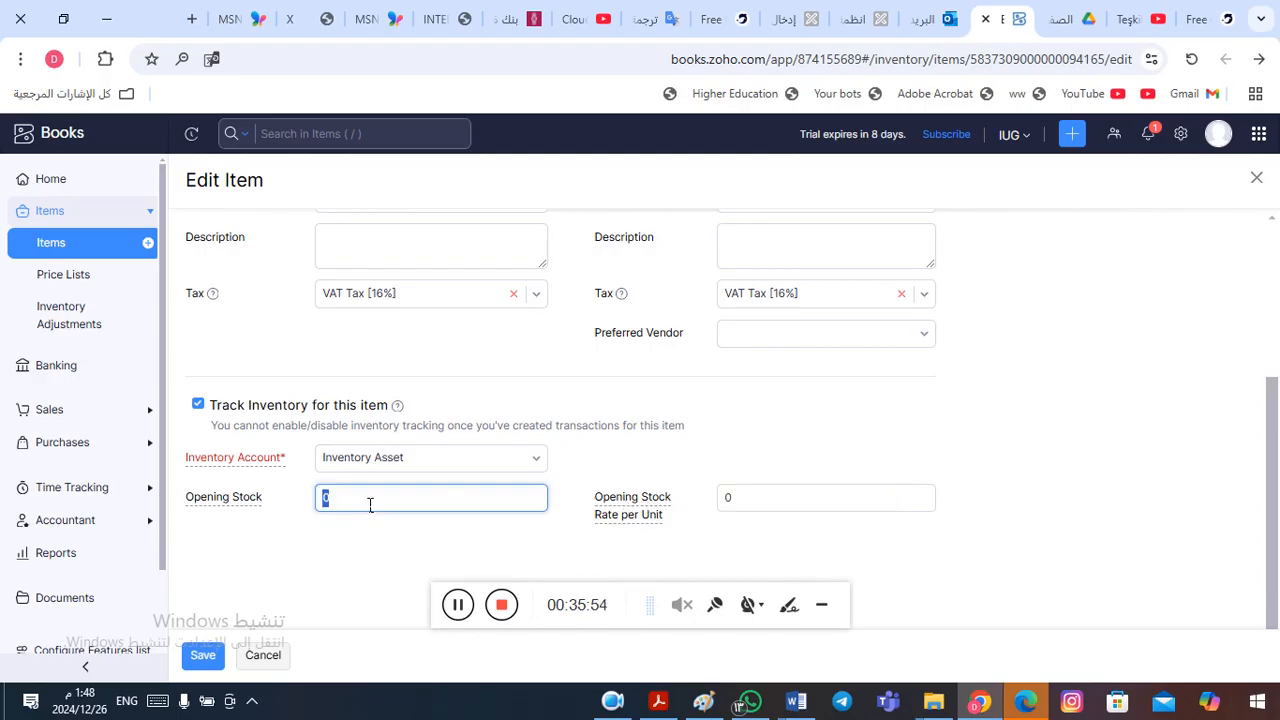
{"action": "key", "text": "alt+Tab"}
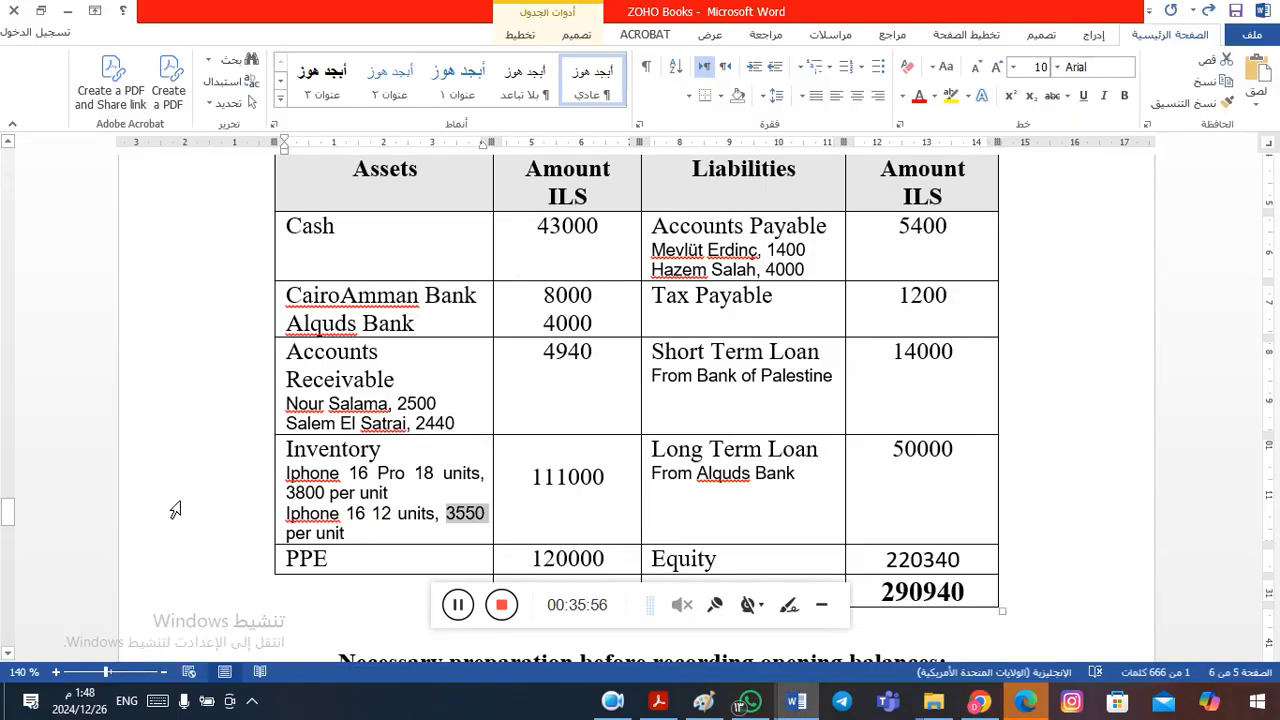
{"action": "double_click", "coordinate": [425, 475]}
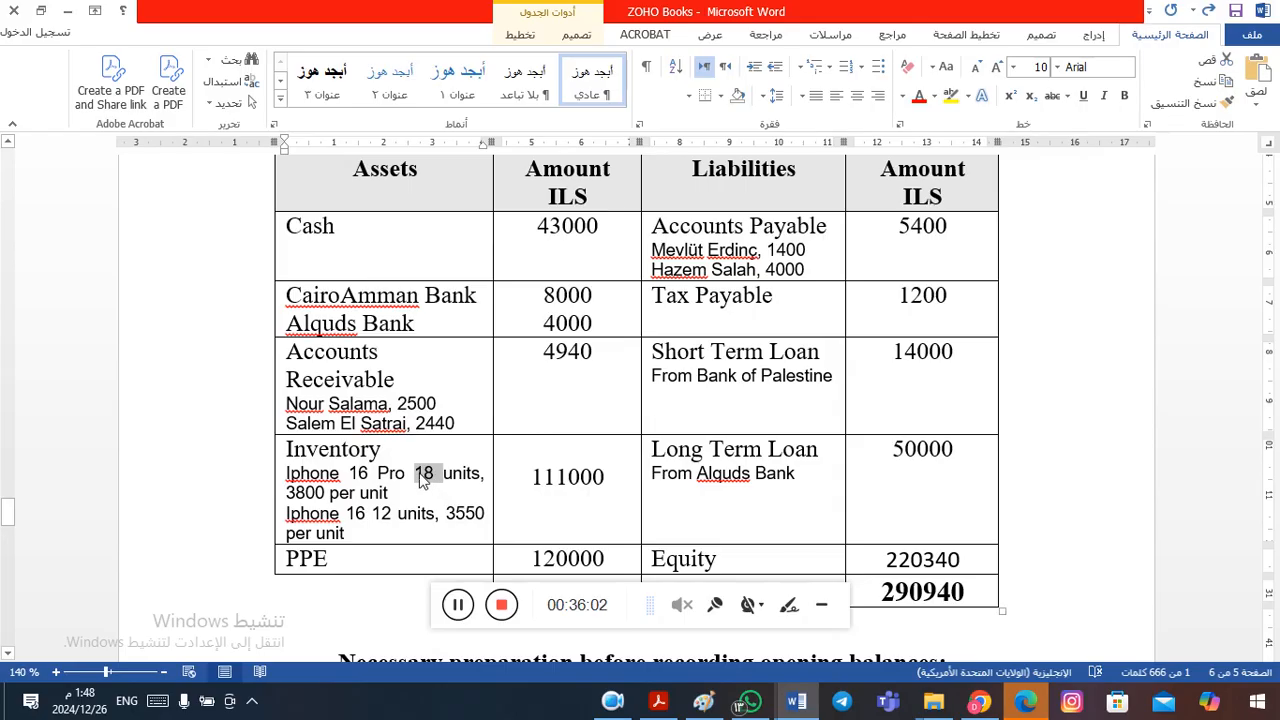
{"action": "key", "text": "alt+Tab"}
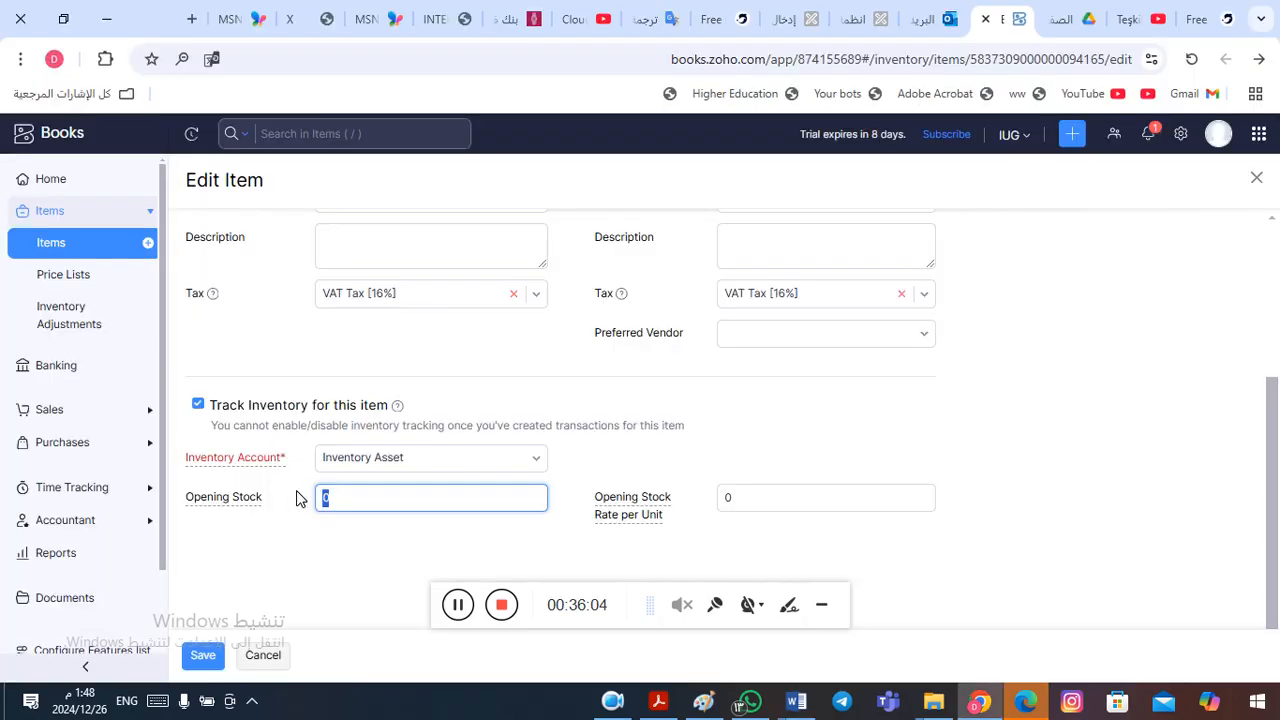
{"action": "key", "text": "ctrl+v"}
- Set the IPhone 16 Pro's Opening Stock Rate per Unit to 3800, save the item and close its details
{"action": "double_click", "coordinate": [769, 503]}
{"action": "type", "text": "380"}
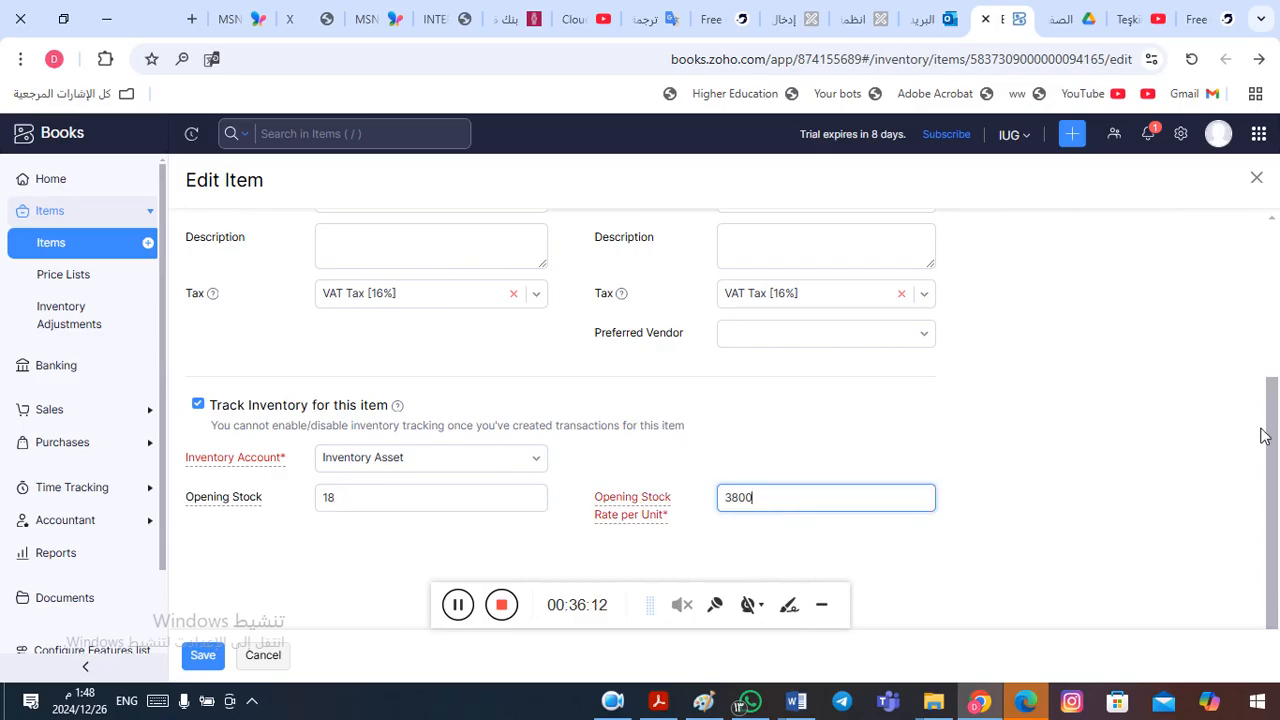
{"action": "scroll", "coordinate": [1273, 437], "scroll_direction": "down", "scroll_amount": 1}
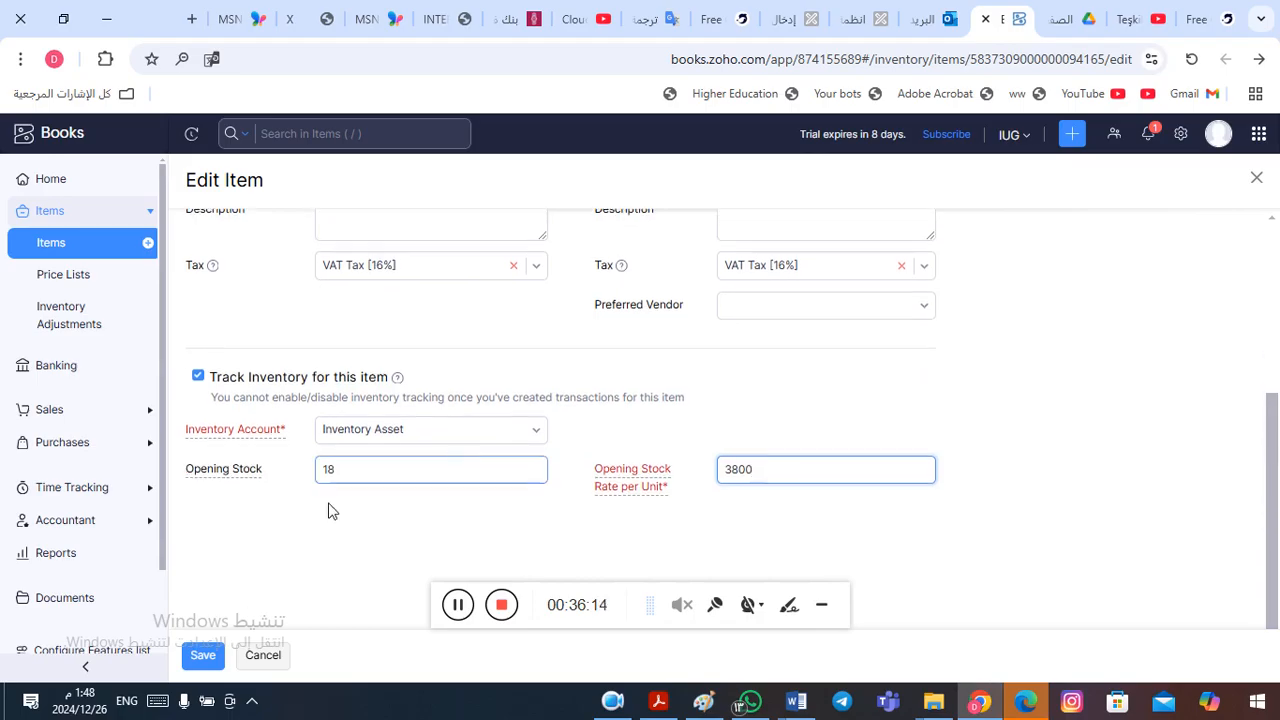
{"action": "left_click", "coordinate": [203, 656]}
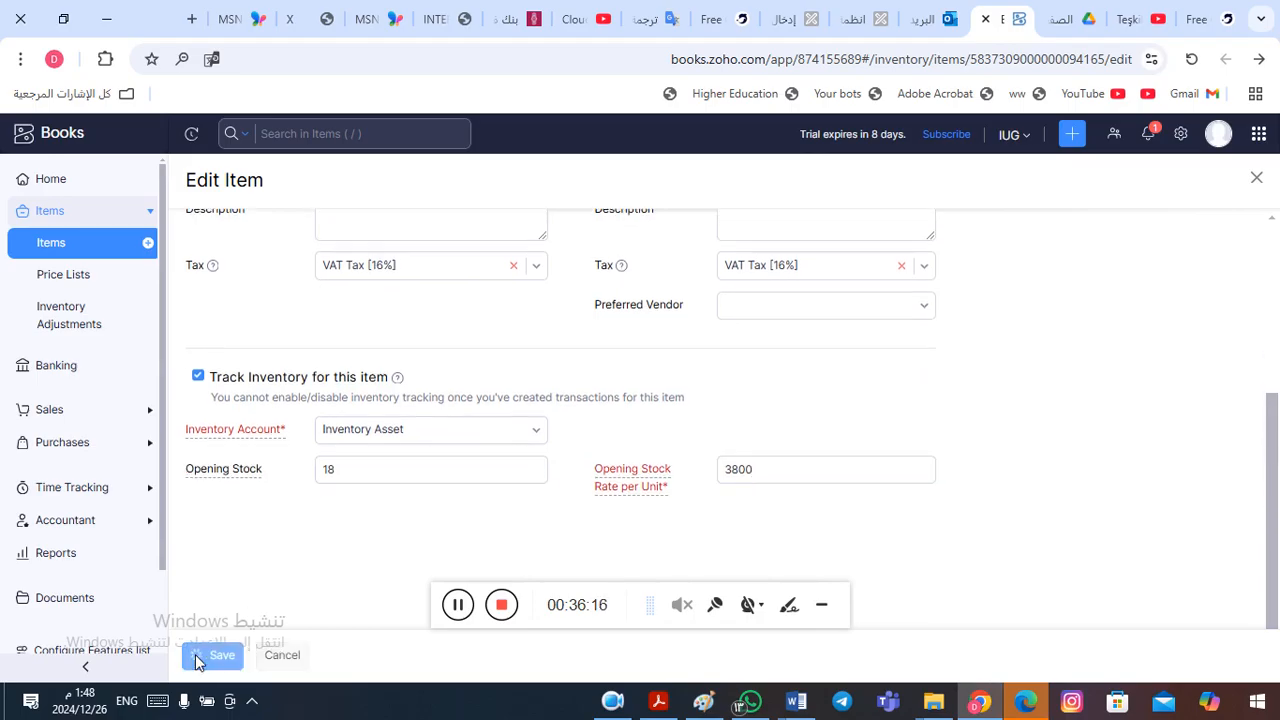
{"action": "left_click", "coordinate": [1258, 181]}
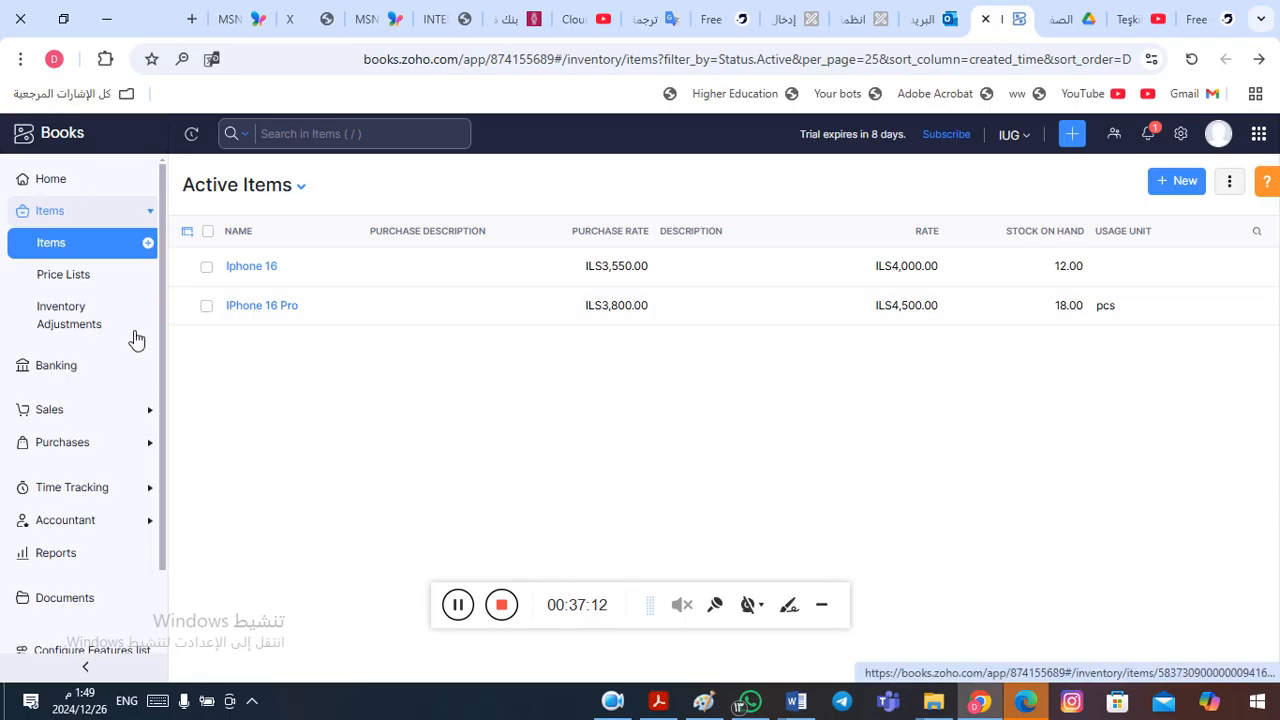
- Open the Balance Sheet report and examine the Inventory Asset balance under Other current assets
{"action": "left_click", "coordinate": [137, 218]}
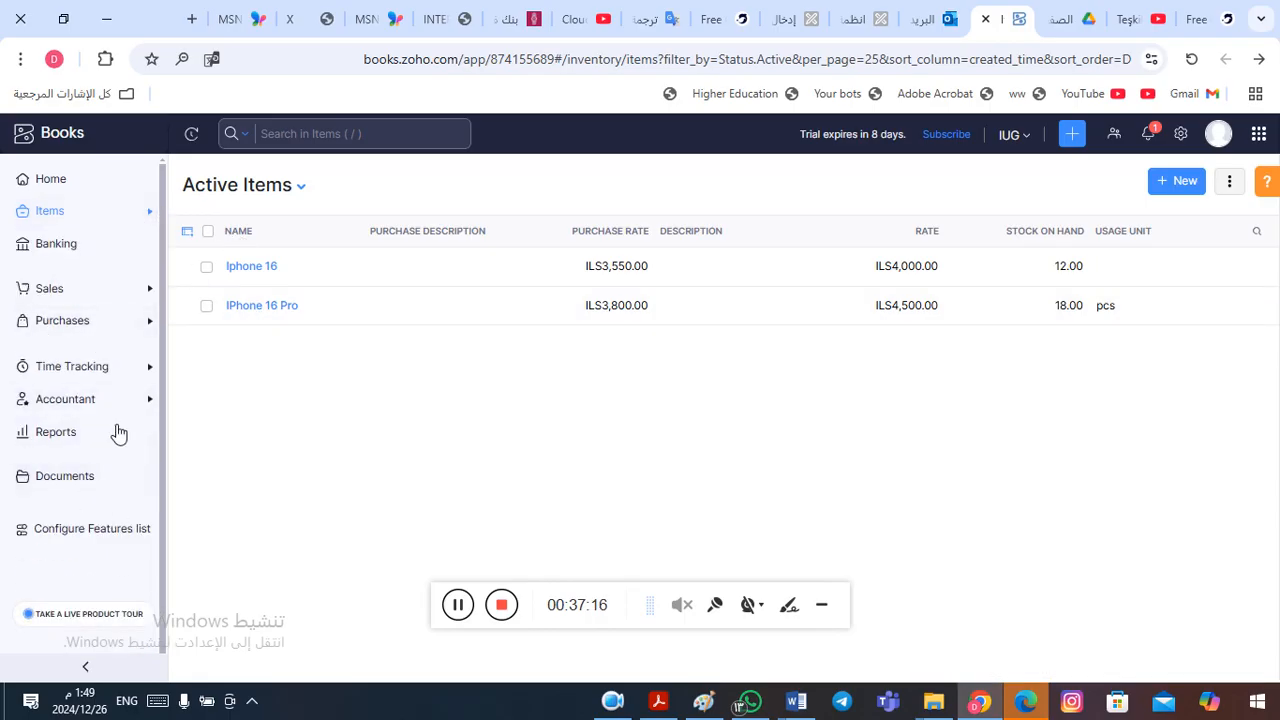
{"action": "left_click", "coordinate": [57, 441]}
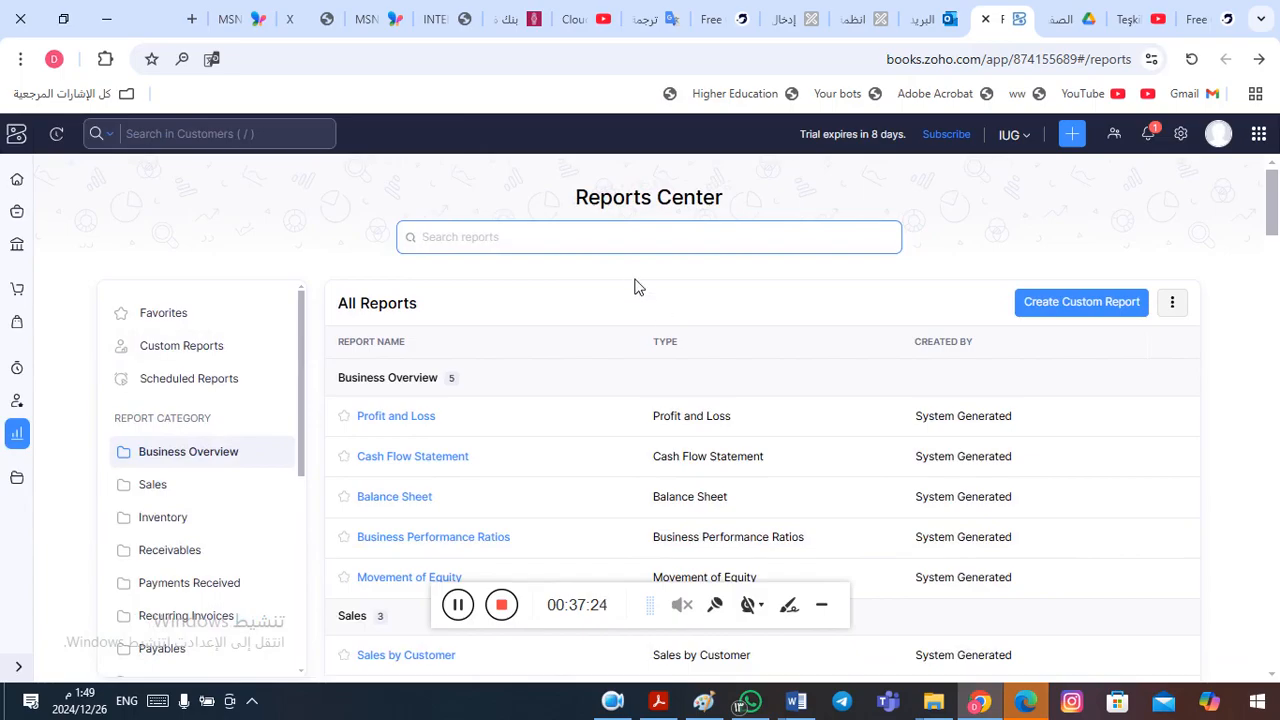
{"action": "left_click", "coordinate": [378, 502]}
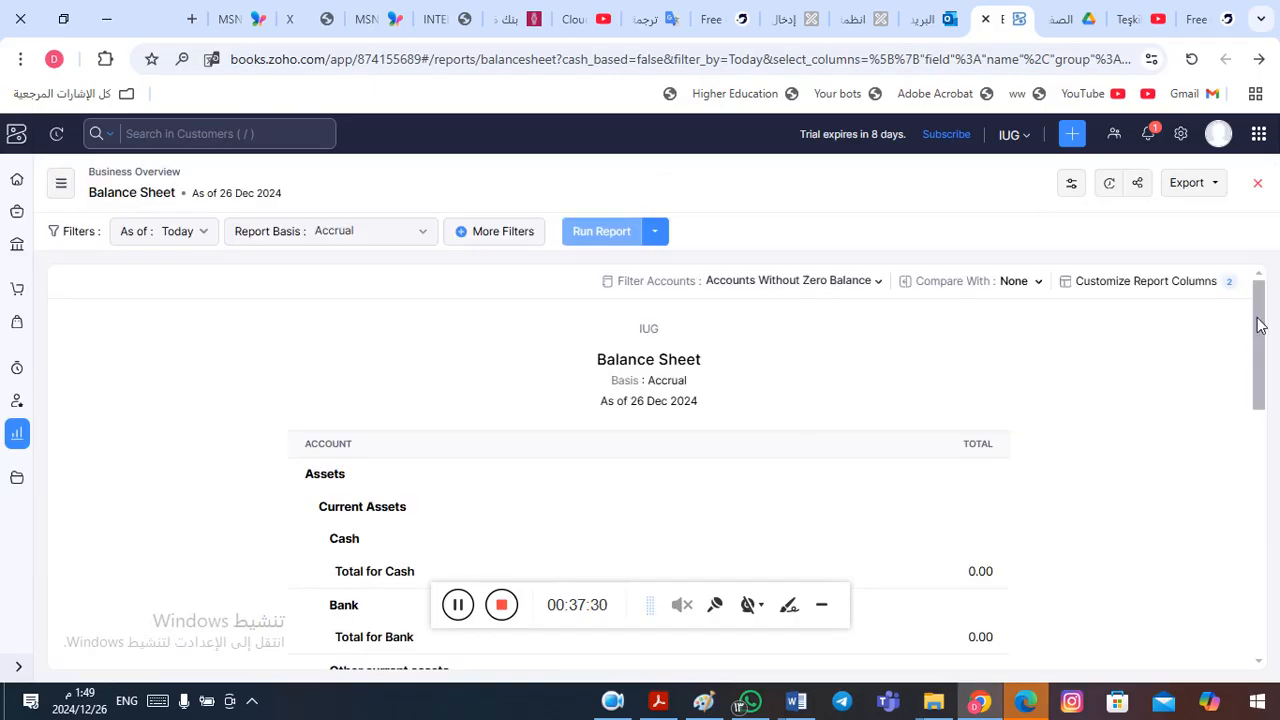
{"action": "left_click_drag", "start_coordinate": [1258, 325], "coordinate": [1258, 393]}
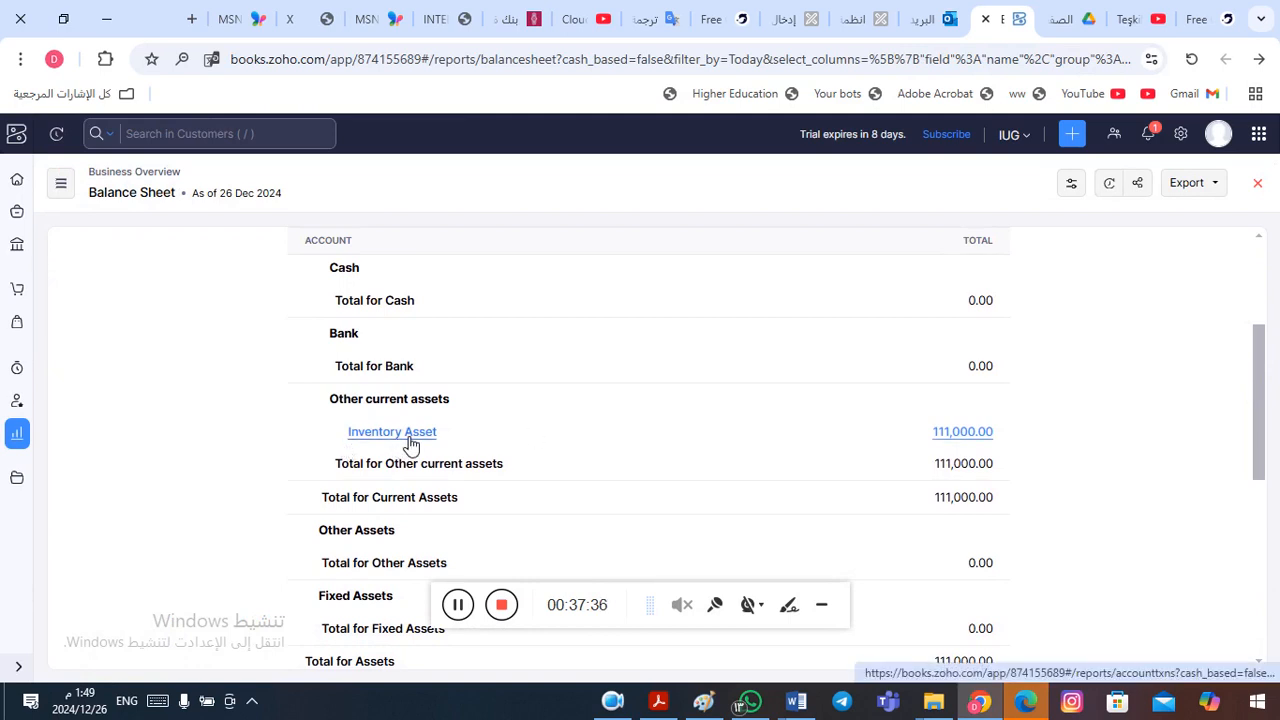
- View the account transactions behind the Inventory Asset amount and return to the Balance Sheet
{"action": "left_click", "coordinate": [968, 439]}
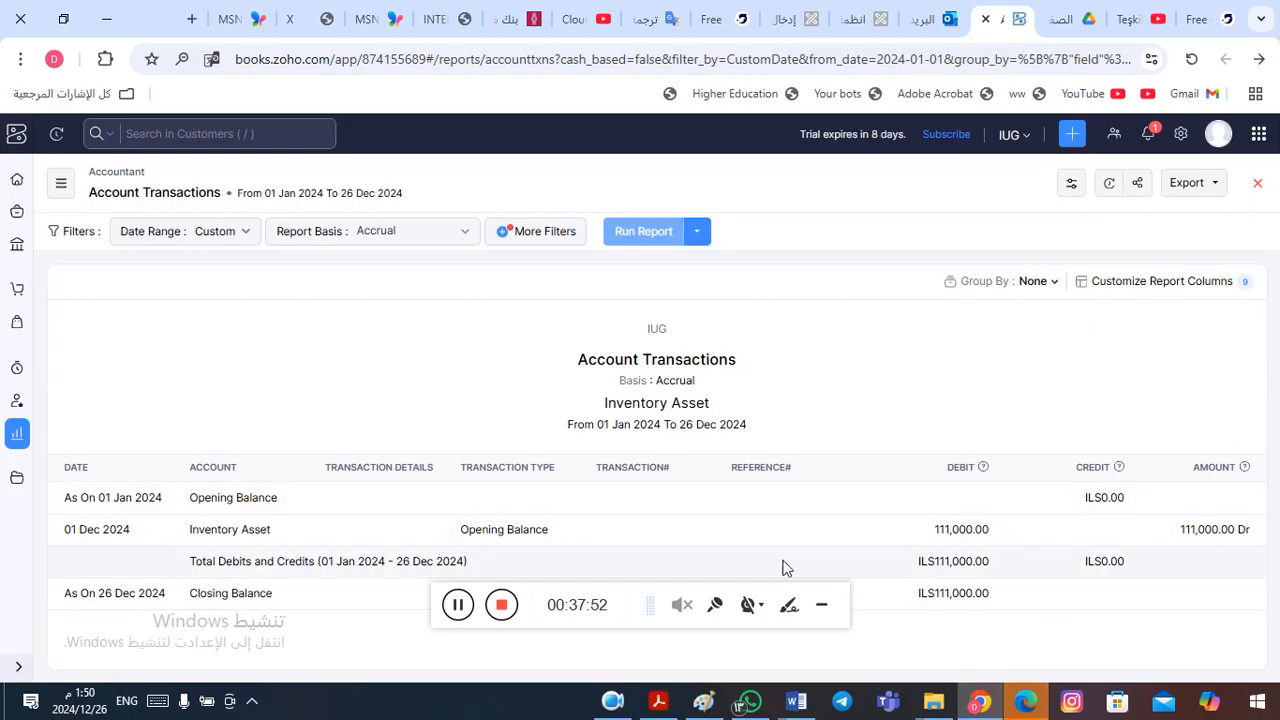
{"action": "left_click", "coordinate": [823, 605]}
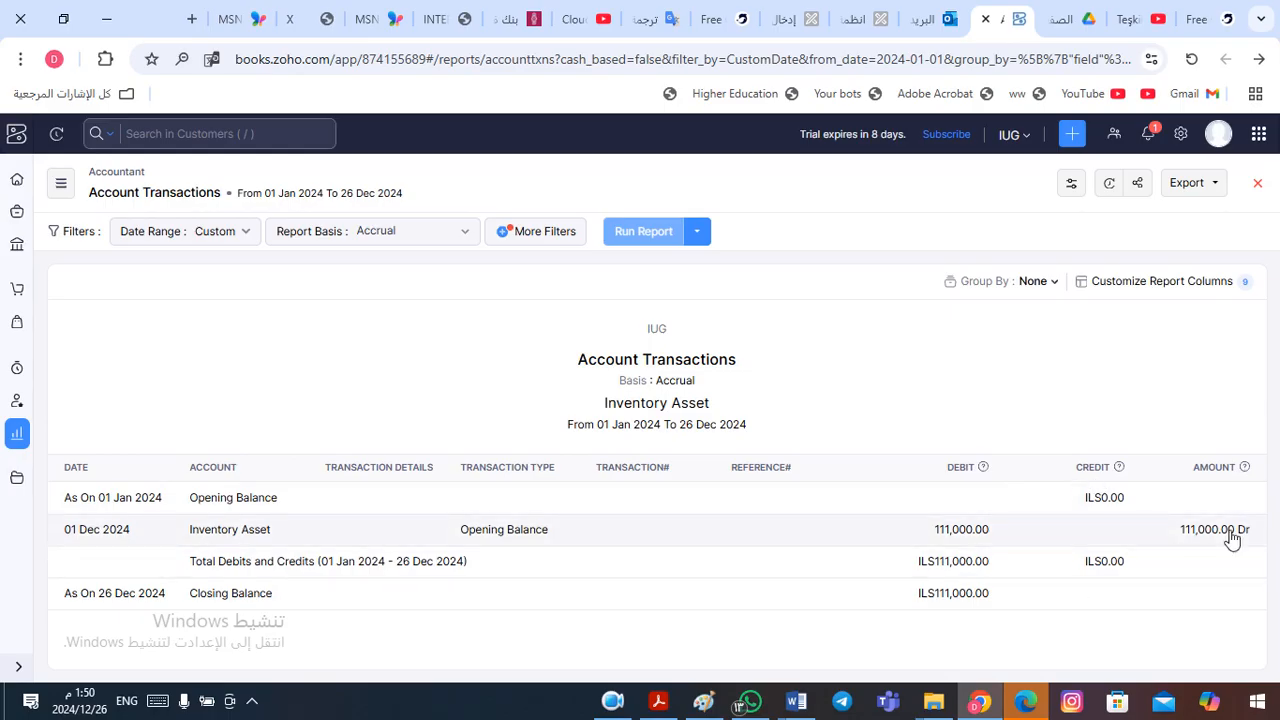
{"action": "left_click", "coordinate": [1259, 64]}
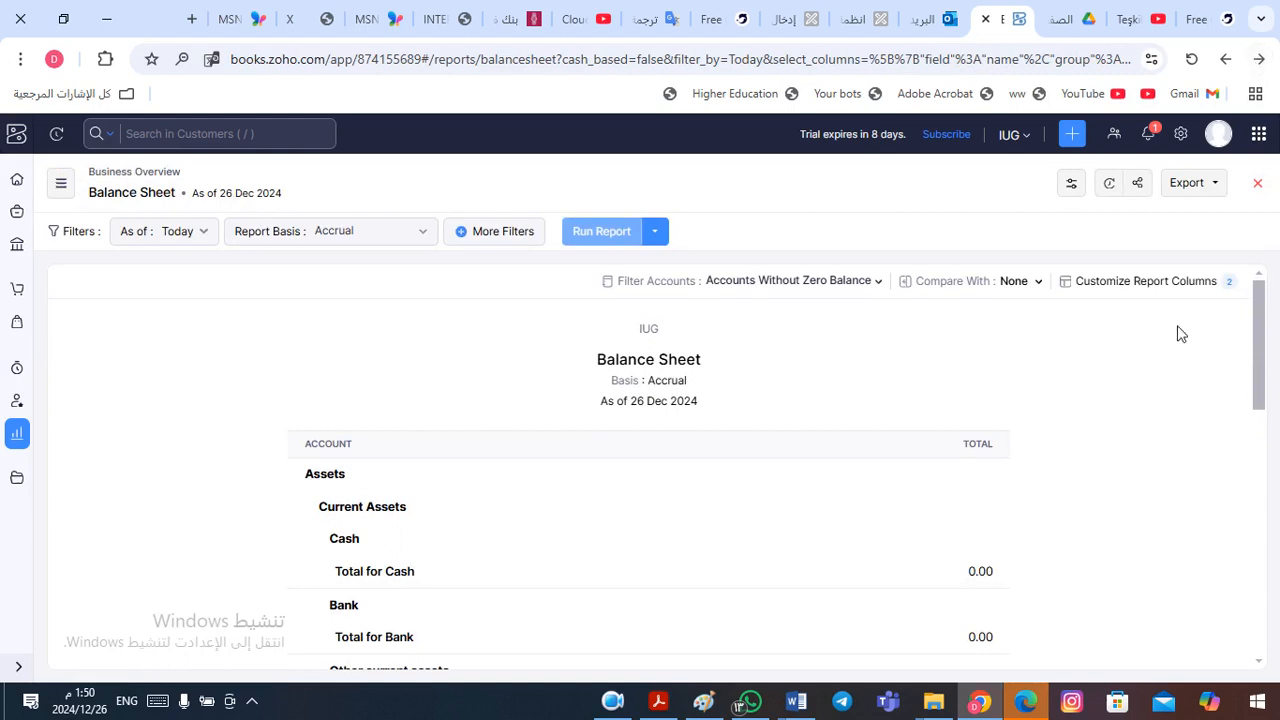
- Examine the Balance Sheet from current assets down to the Opening Balance Adjustments under Current Liabilities, and return to the Active Items list
{"action": "left_click_drag", "start_coordinate": [1262, 335], "coordinate": [1255, 407]}
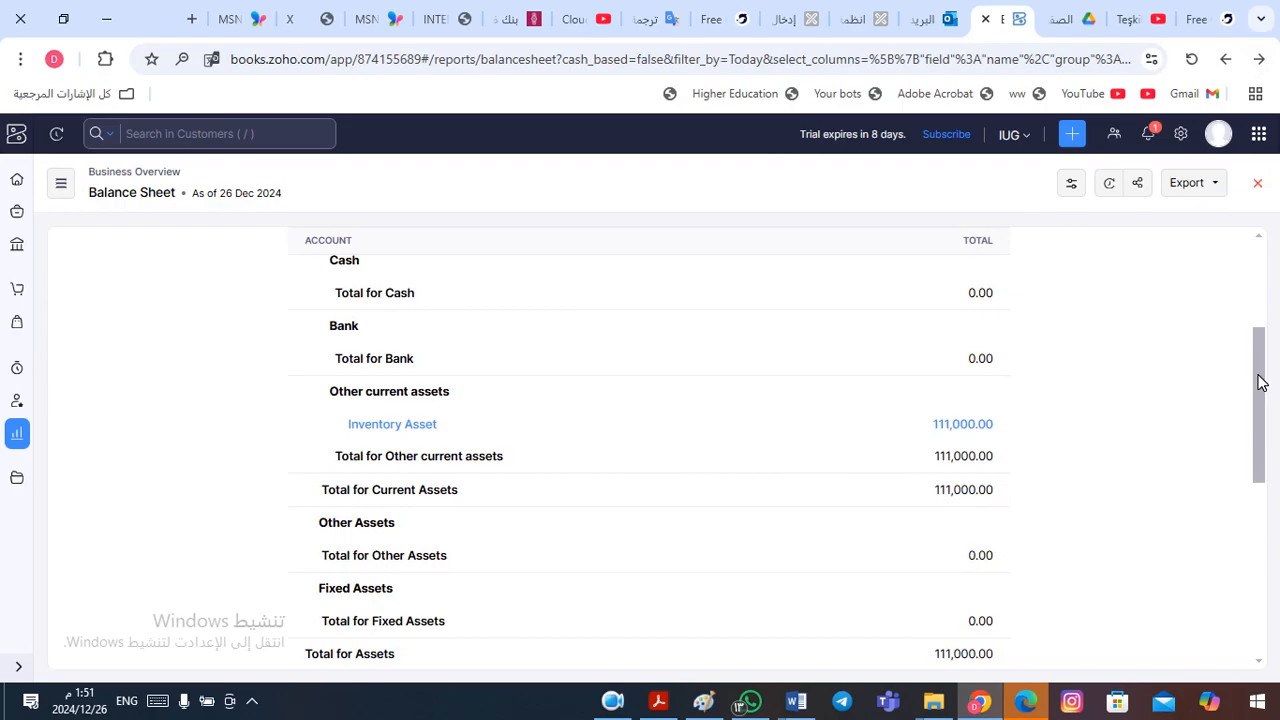
{"action": "left_click_drag", "start_coordinate": [1262, 383], "coordinate": [1246, 471]}
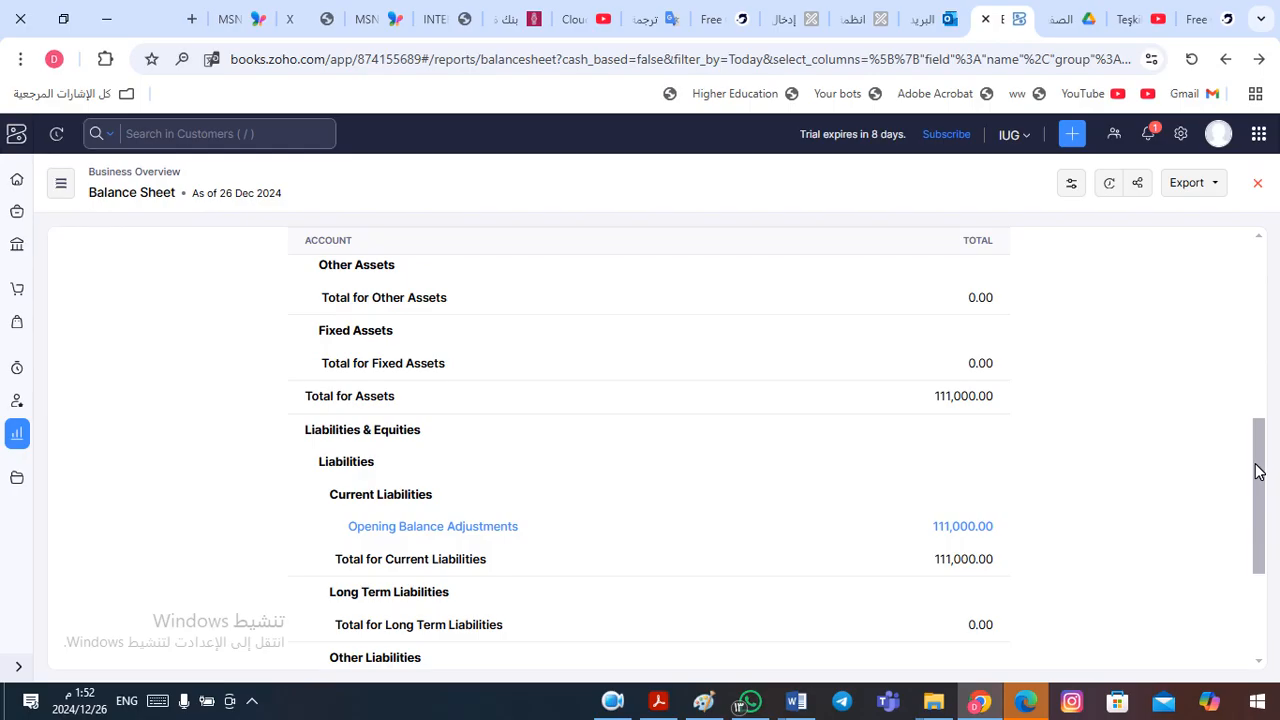
{"action": "left_click_drag", "start_coordinate": [1258, 472], "coordinate": [1260, 183]}
{"action": "left_click", "coordinate": [1260, 60]}
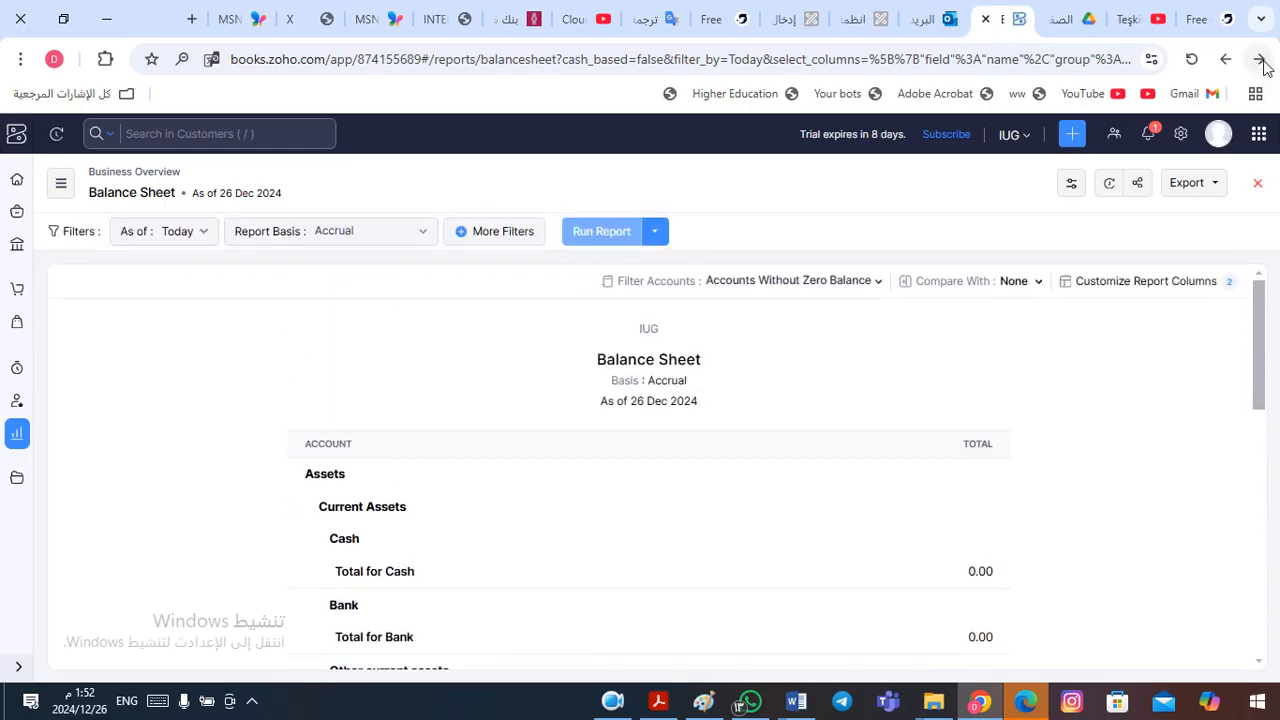
{"action": "left_click", "coordinate": [1260, 60]}
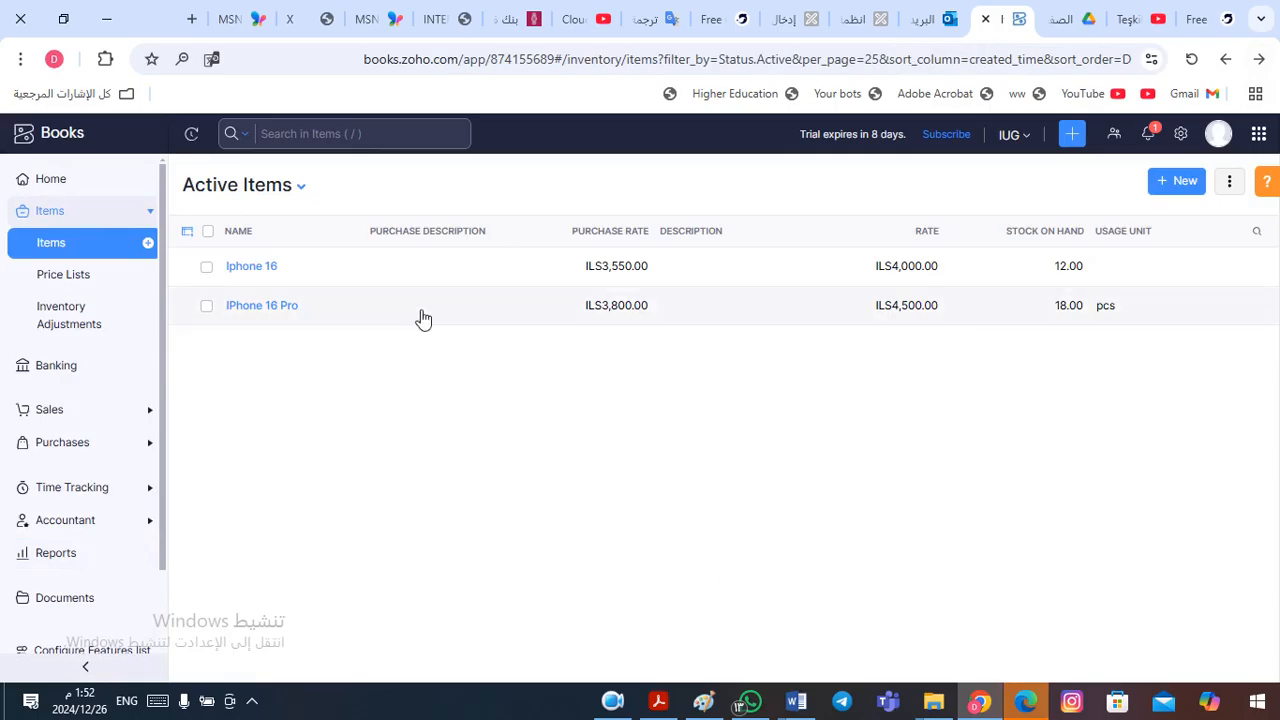
- Open the organization's Opening Balances for editing, keep the Head Office branch and 01 Dec 2024 migration date, and expand the Asset accounts
{"action": "left_click", "coordinate": [616, 706]}
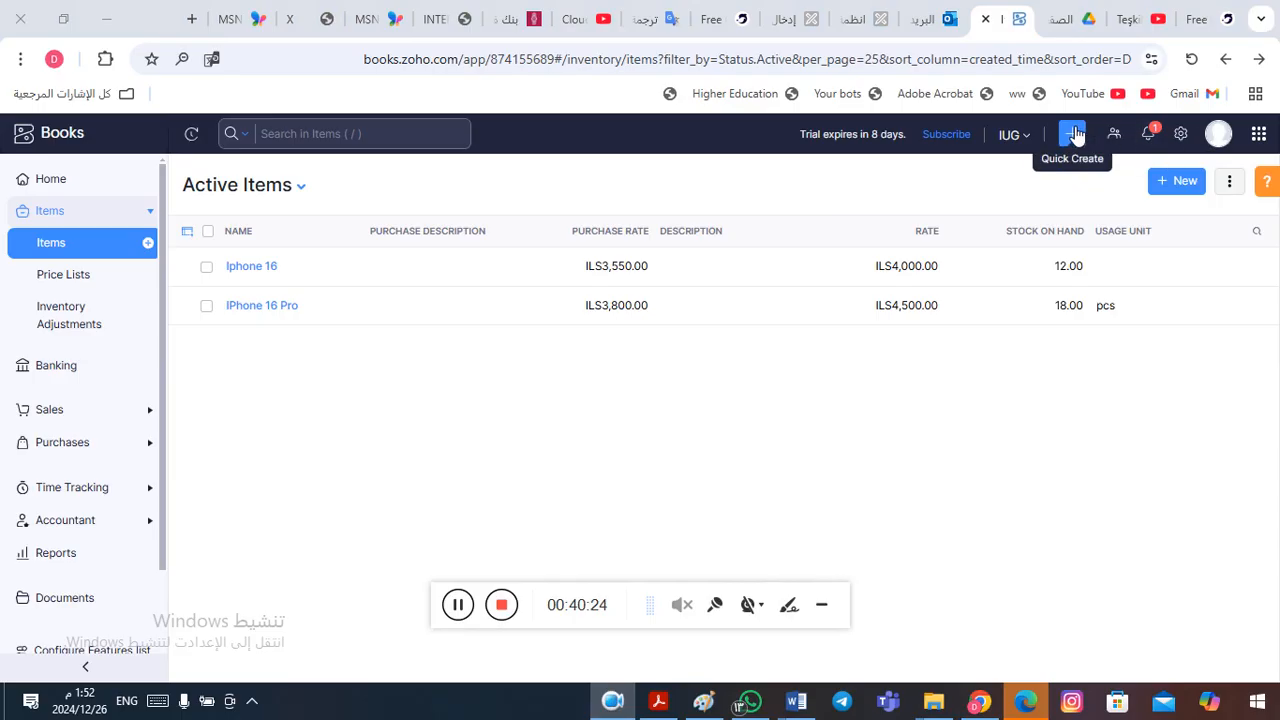
{"action": "left_click", "coordinate": [1181, 135]}
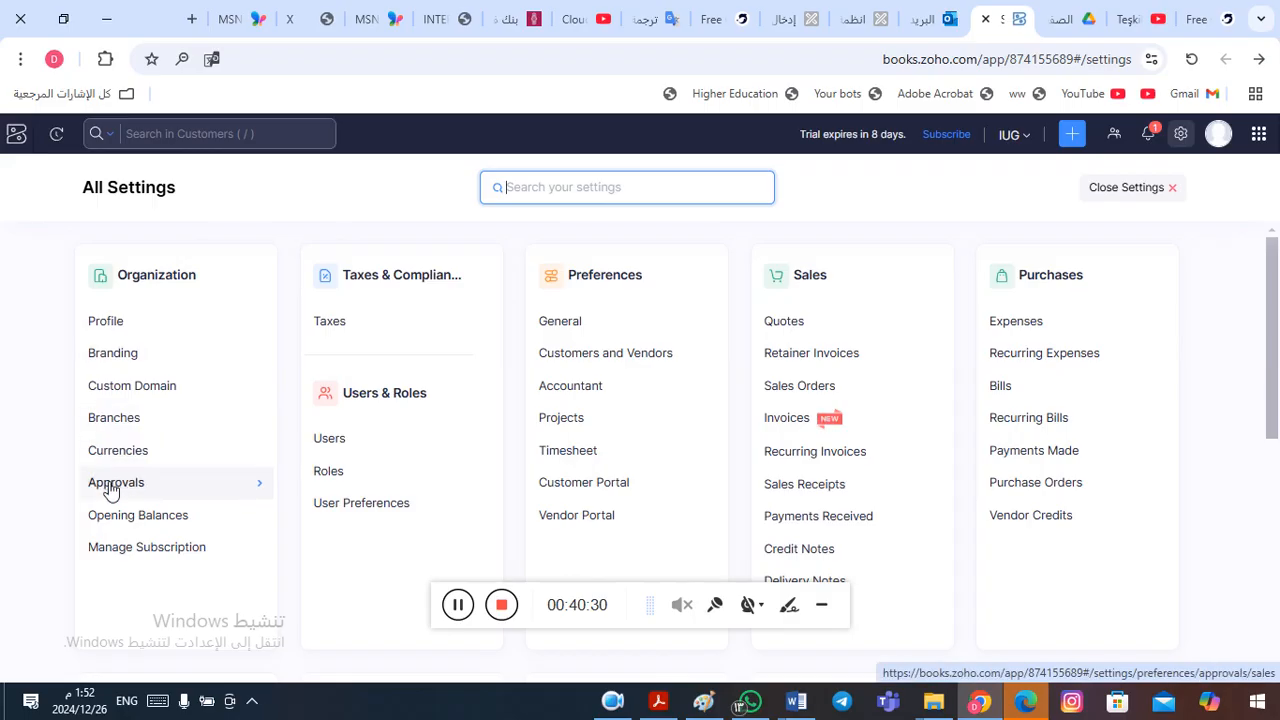
{"action": "left_click", "coordinate": [150, 523]}
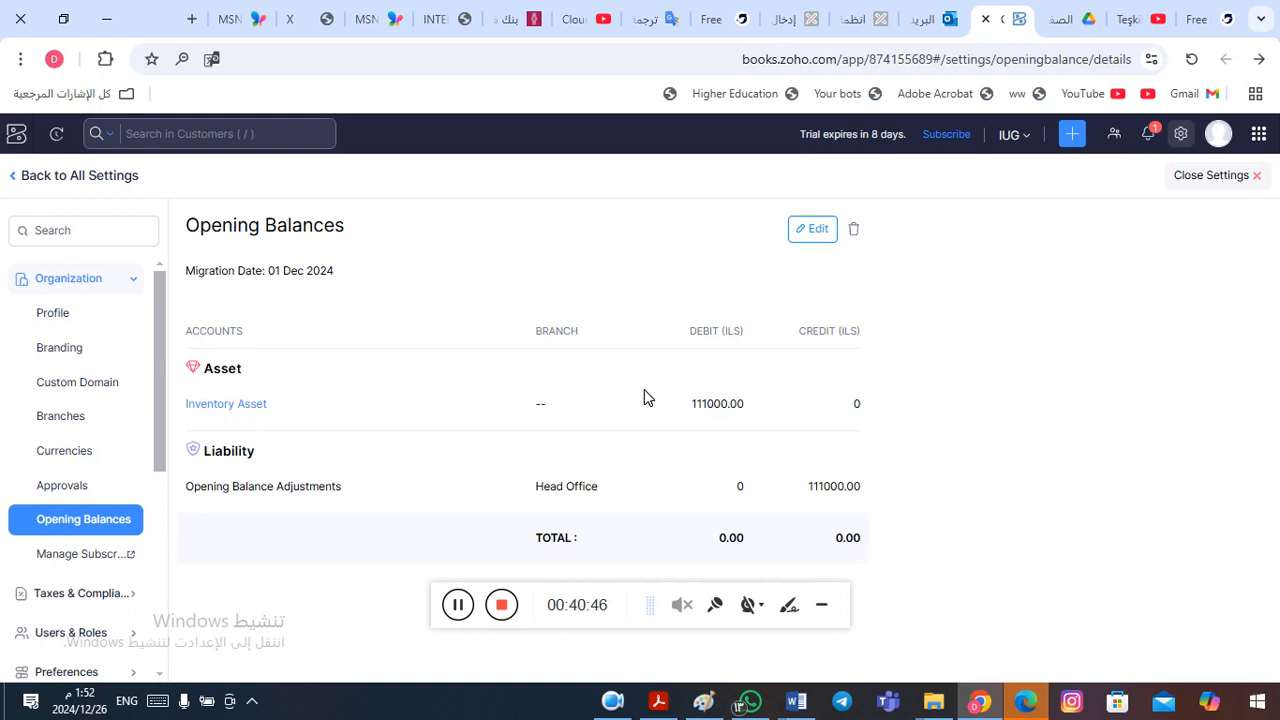
{"action": "left_click", "coordinate": [816, 232]}
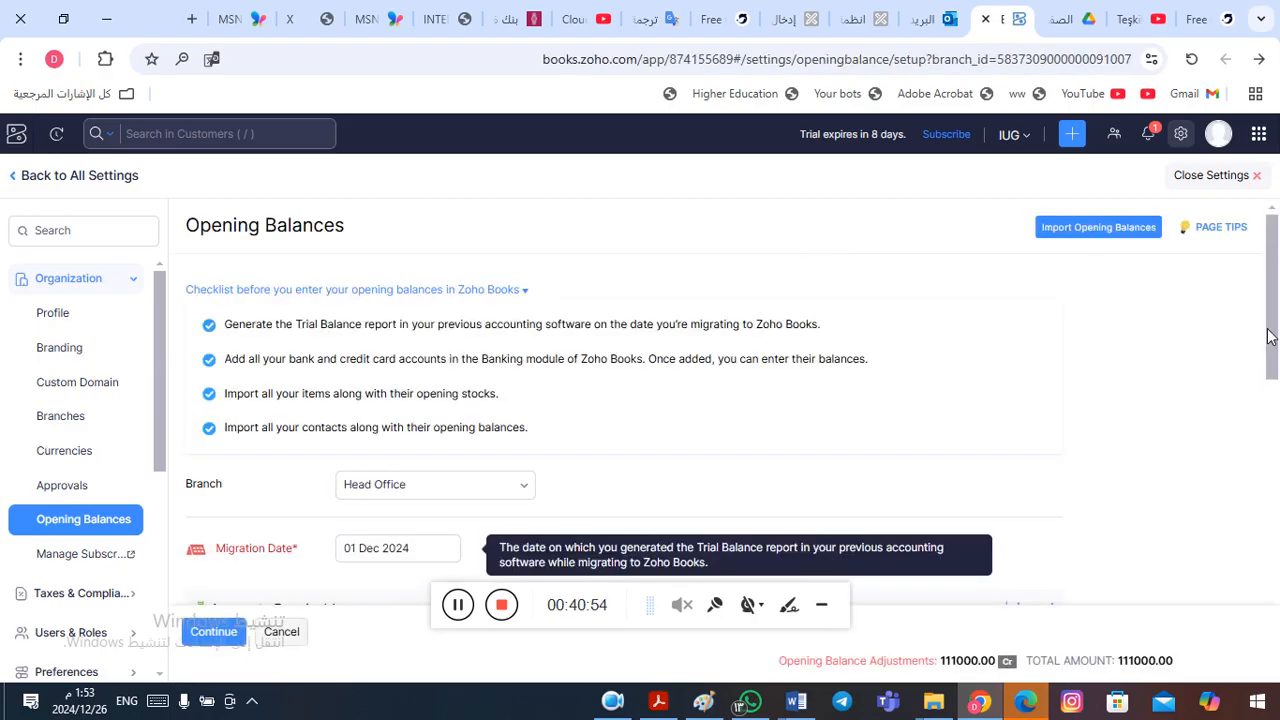
{"action": "left_click_drag", "start_coordinate": [1270, 316], "coordinate": [1275, 346]}
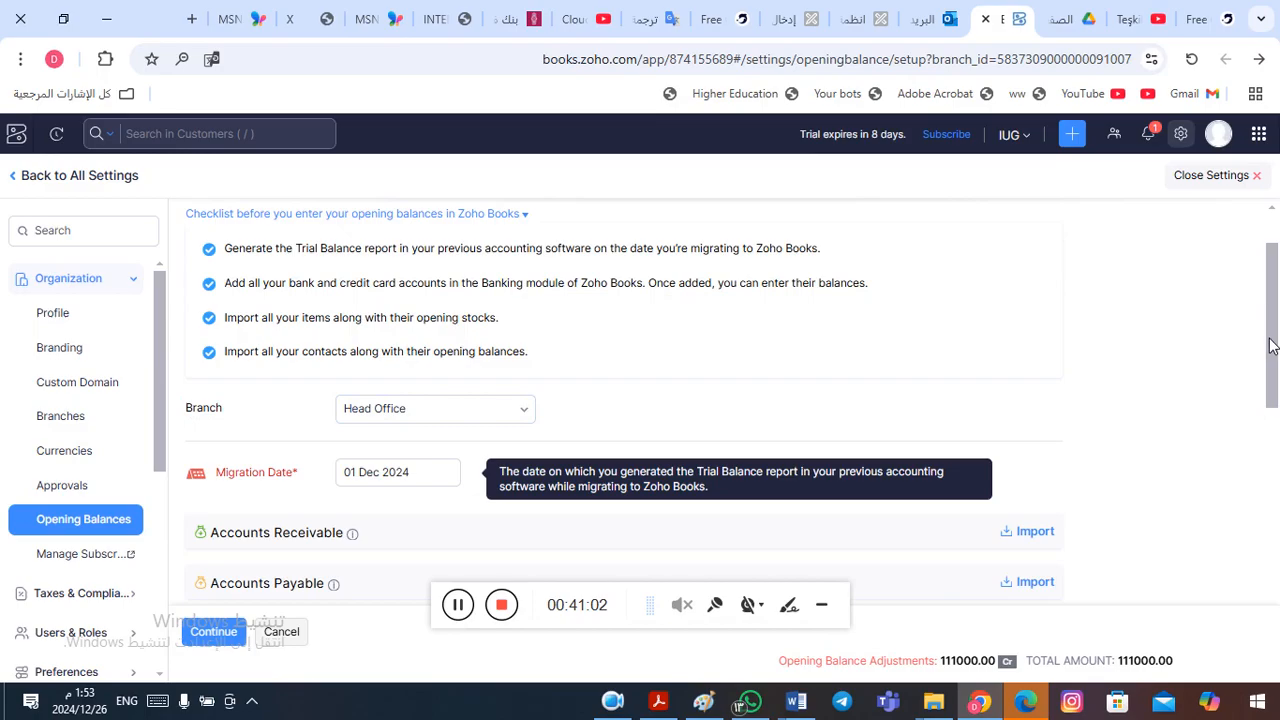
{"action": "left_click_drag", "start_coordinate": [1272, 345], "coordinate": [1274, 438]}
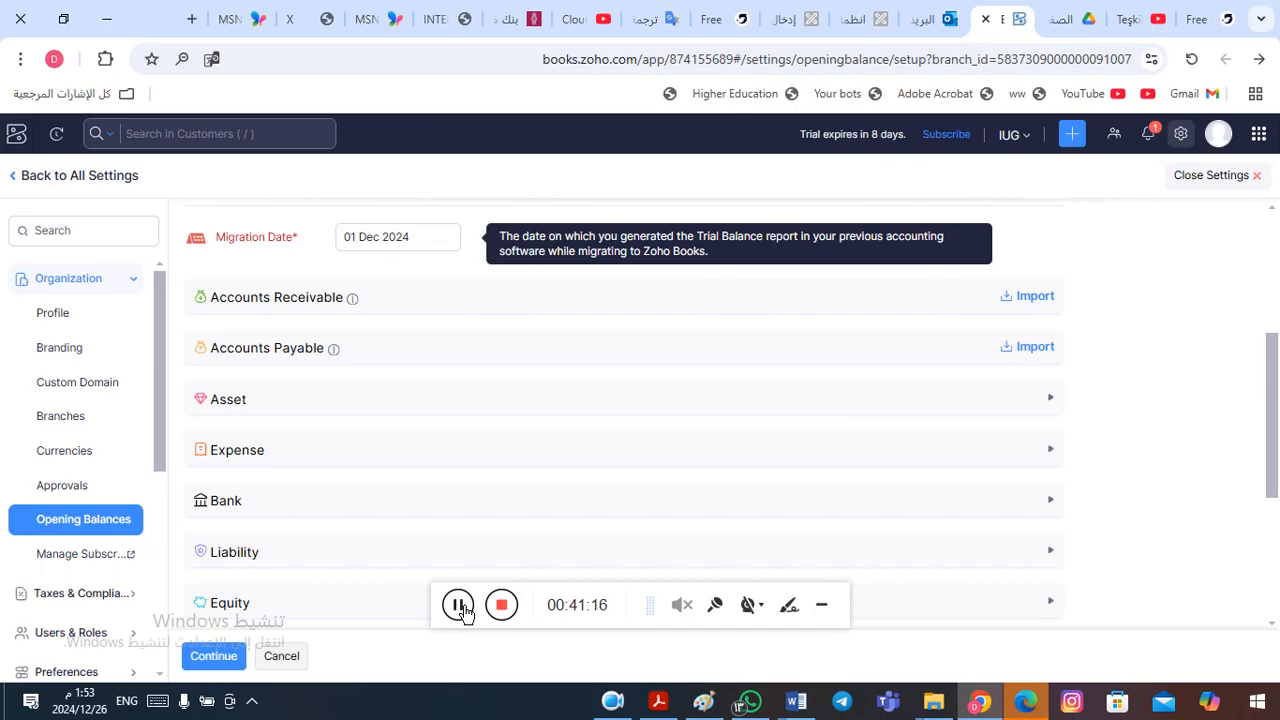
{"action": "left_click", "coordinate": [459, 606]}
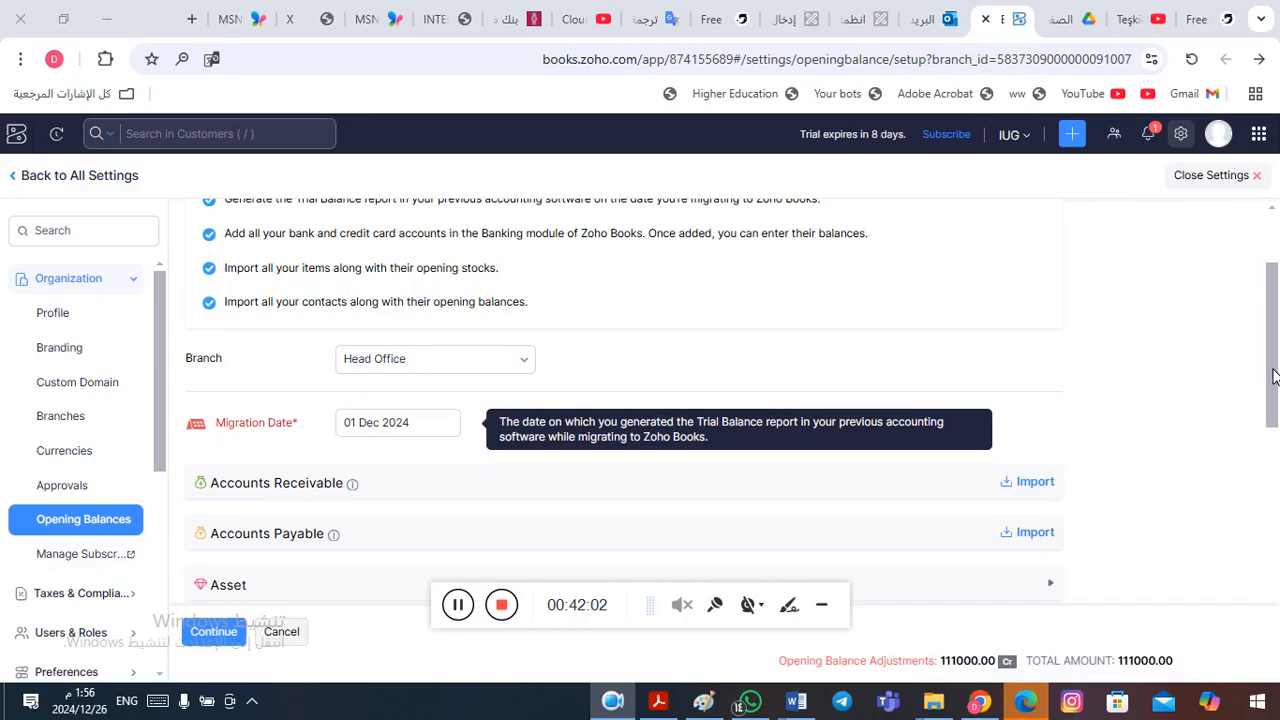
{"action": "left_click_drag", "start_coordinate": [1273, 375], "coordinate": [1273, 431]}
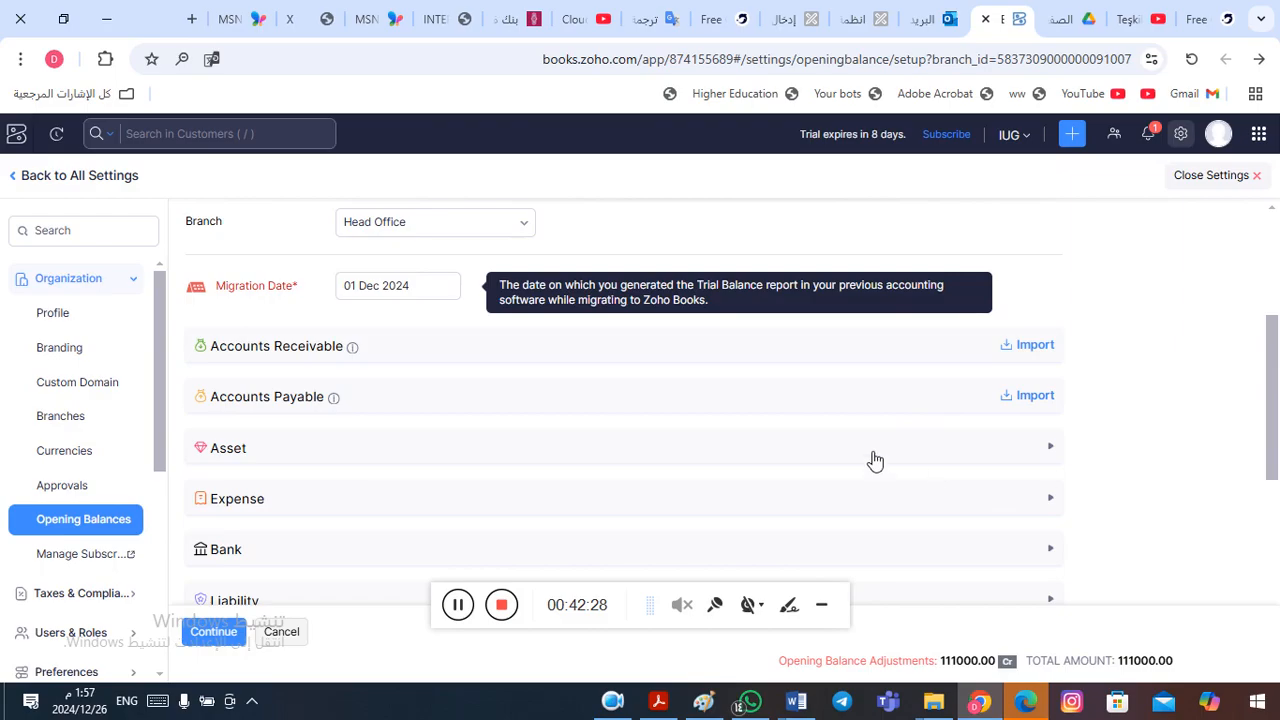
{"action": "left_click", "coordinate": [806, 456]}
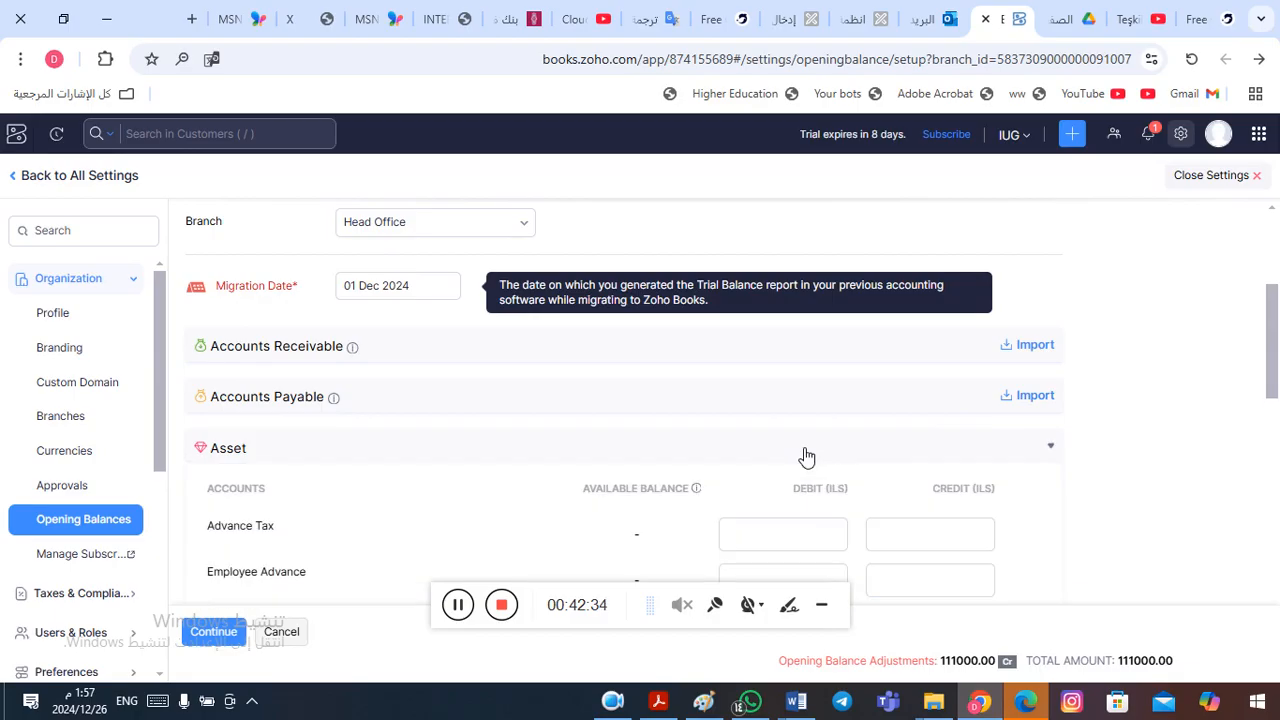
{"action": "left_click_drag", "start_coordinate": [1274, 330], "coordinate": [1276, 388]}
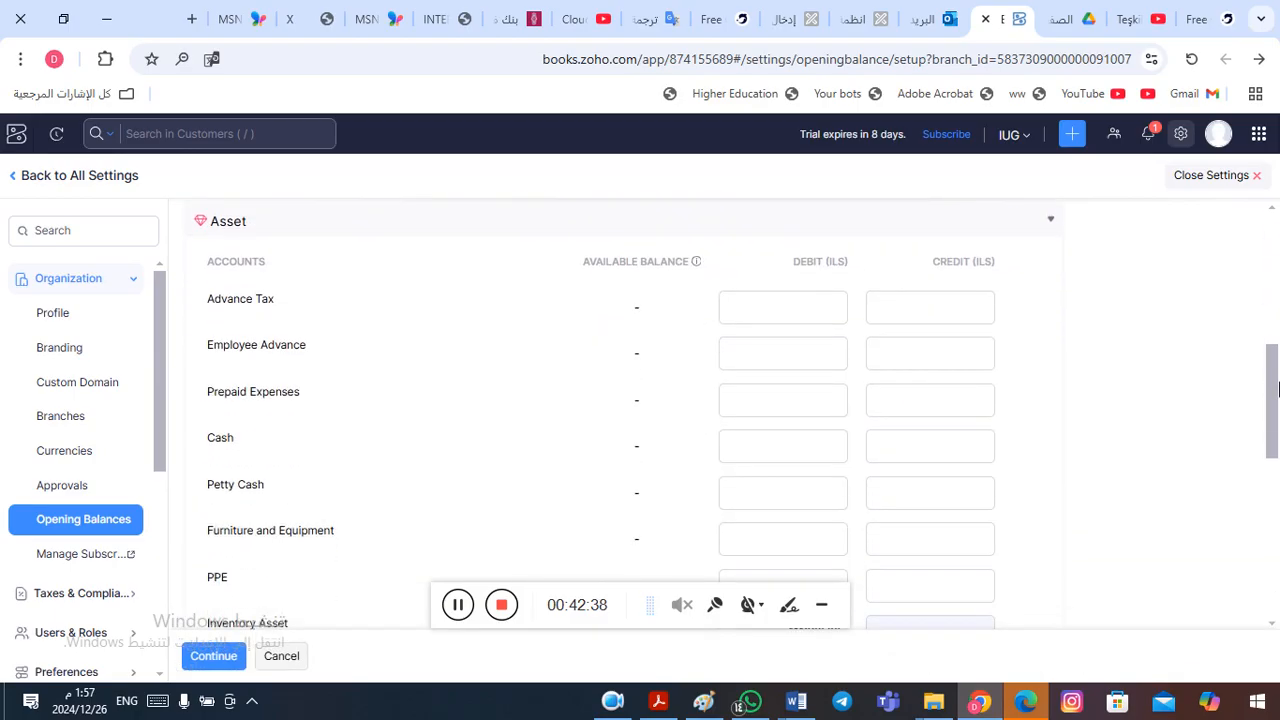
{"action": "left_click_drag", "start_coordinate": [1277, 388], "coordinate": [1276, 404]}
- Look up the Cash amount in the Word table and enter 43000 as the Cash account's debit opening balance
{"action": "key", "text": "alt+Tab"}
{"action": "key", "text": "alt+Tab"}
{"action": "key", "text": "alt+Tab"}
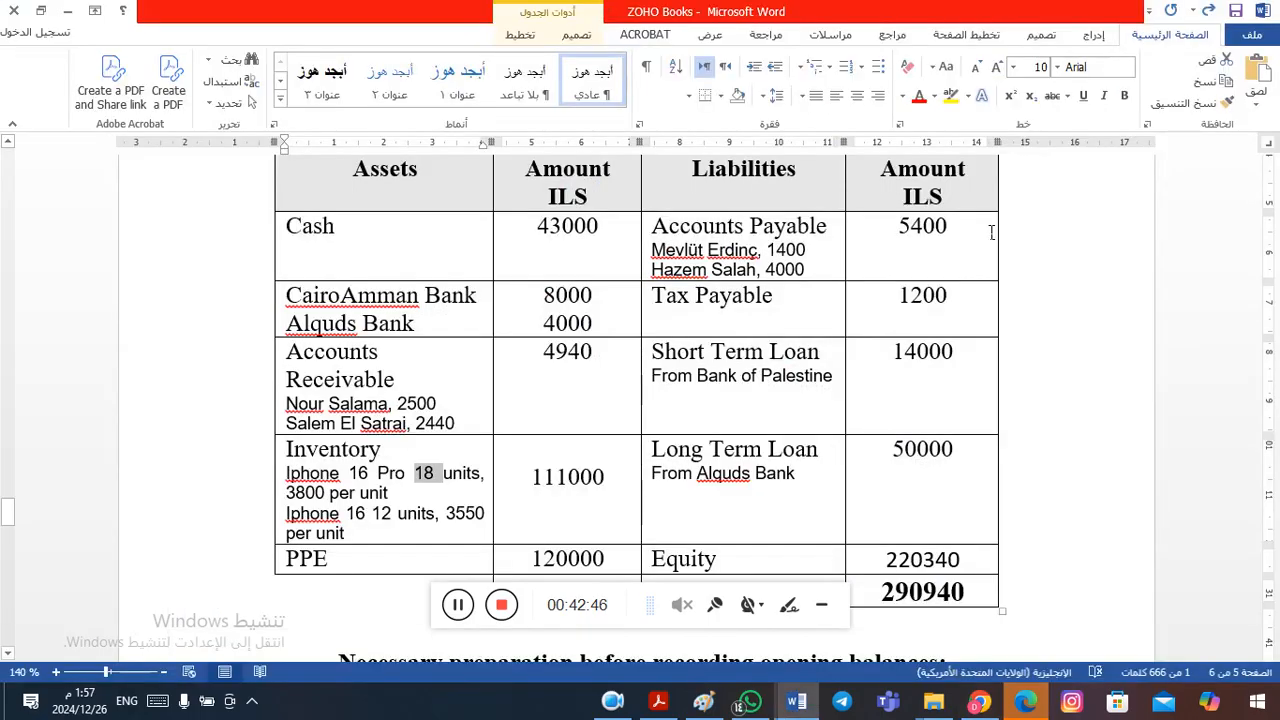
{"action": "double_click", "coordinate": [558, 230]}
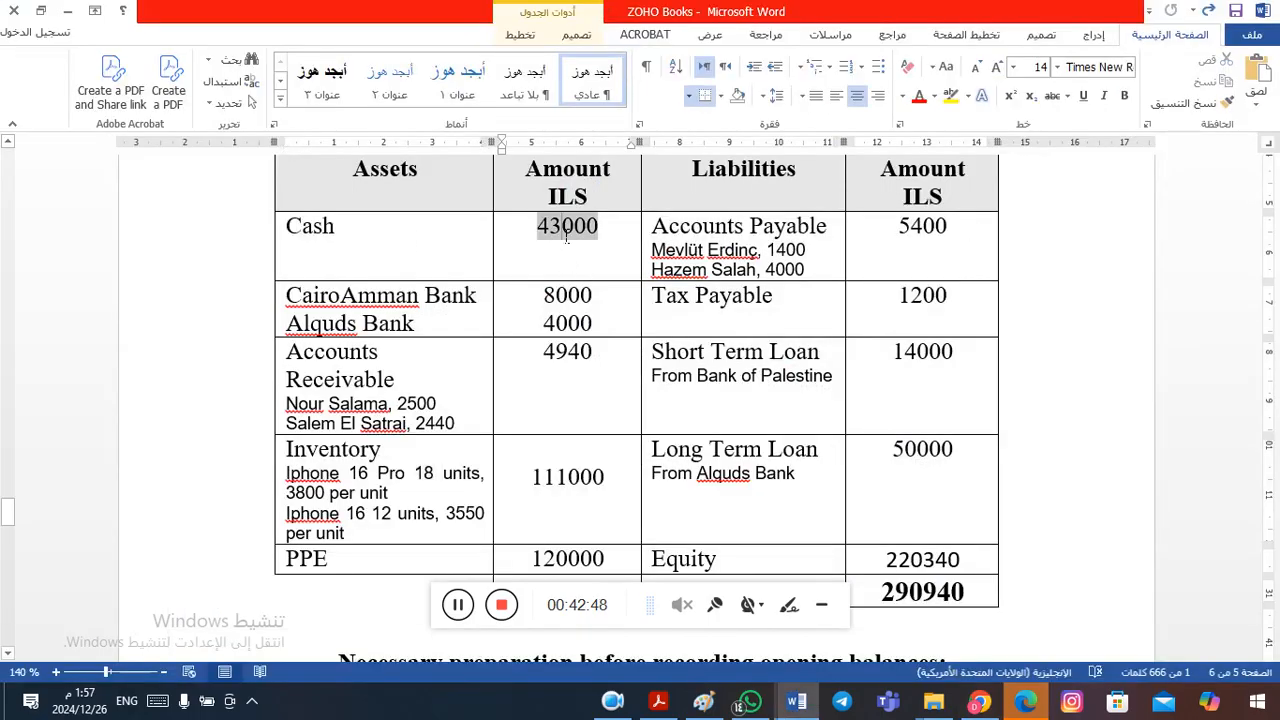
{"action": "key", "text": "alt+Tab"}
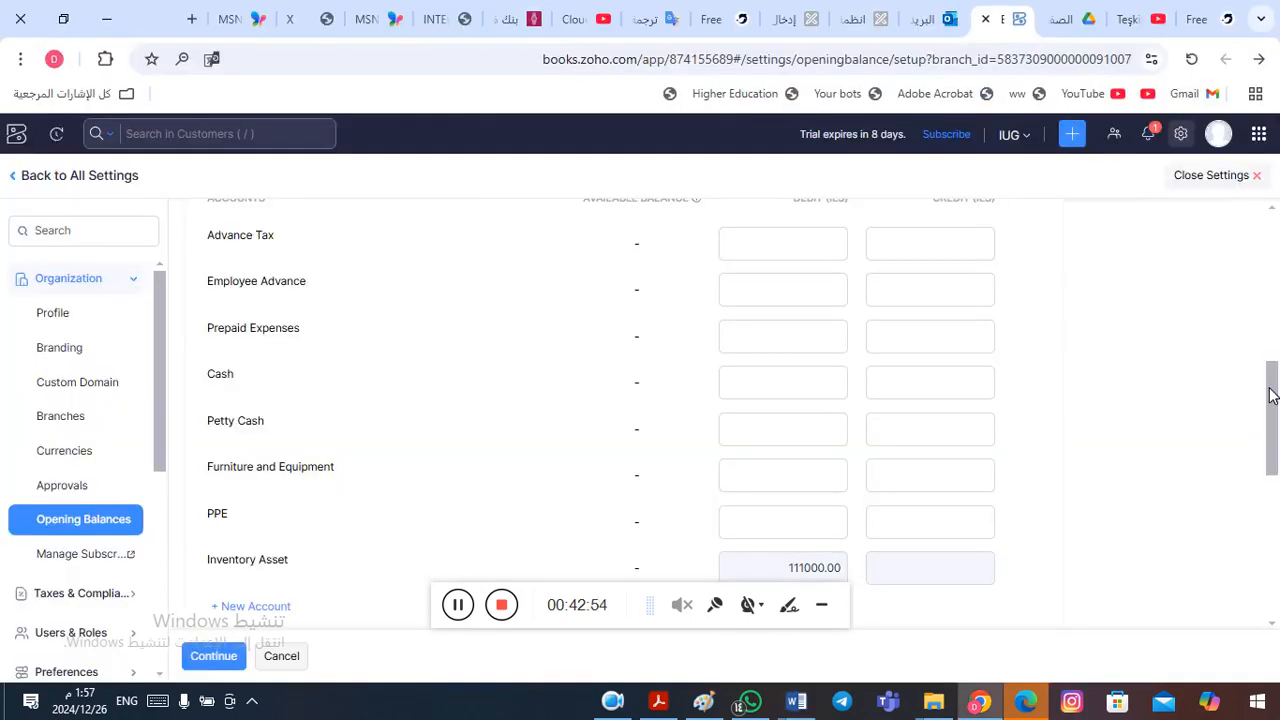
{"action": "scroll", "coordinate": [1272, 392], "scroll_direction": "up", "scroll_amount": 1}
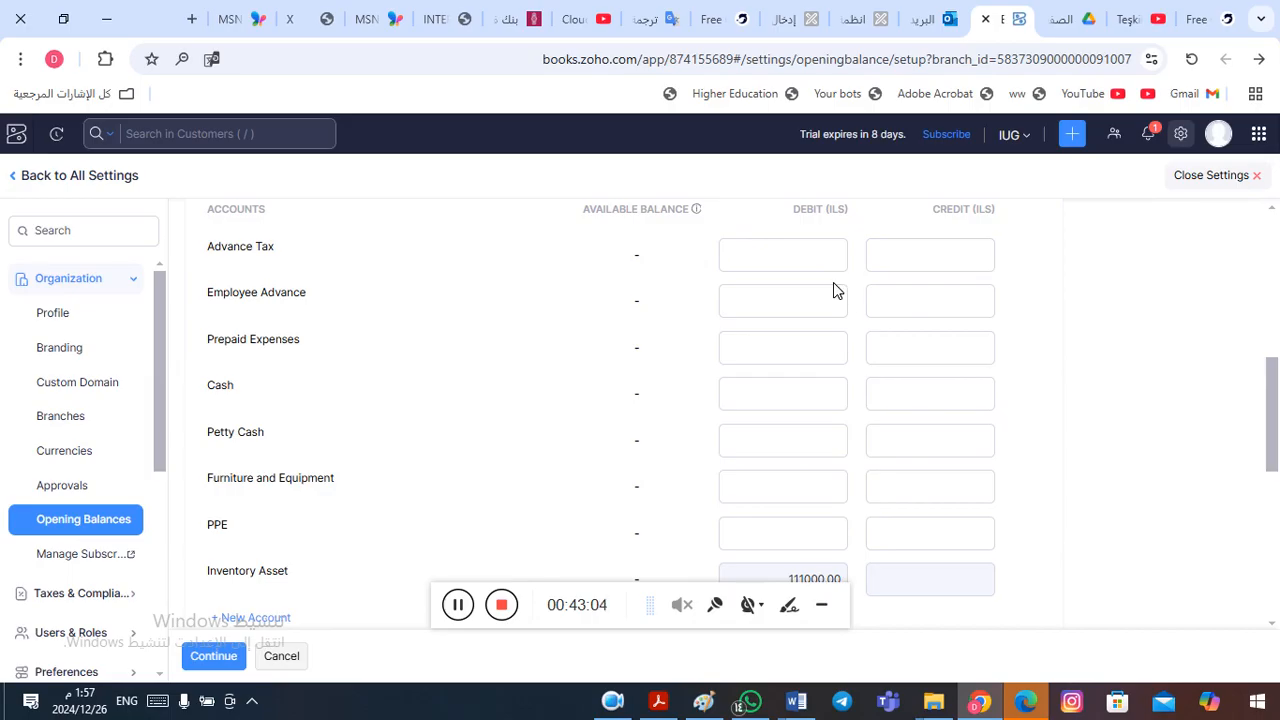
{"action": "left_click", "coordinate": [751, 396]}
{"action": "left_click", "coordinate": [748, 399]}
{"action": "type", "text": "43000"}
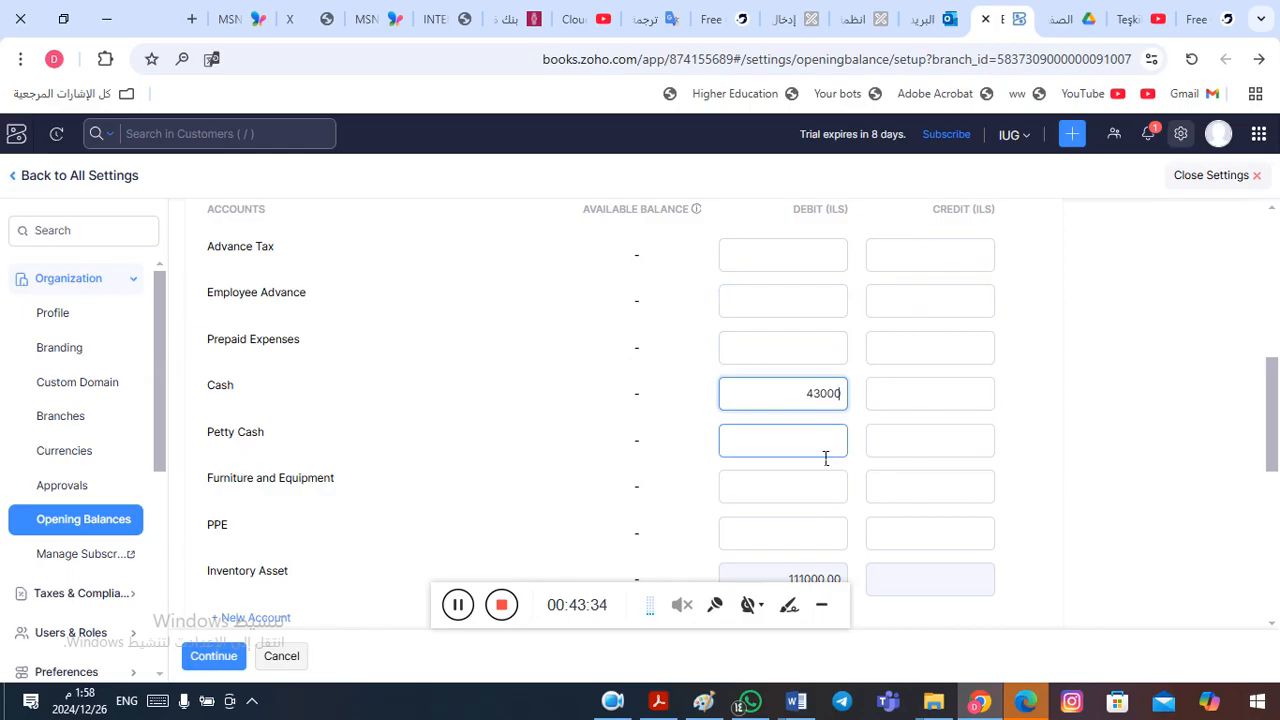
{"action": "key", "text": "alt+Tab"}
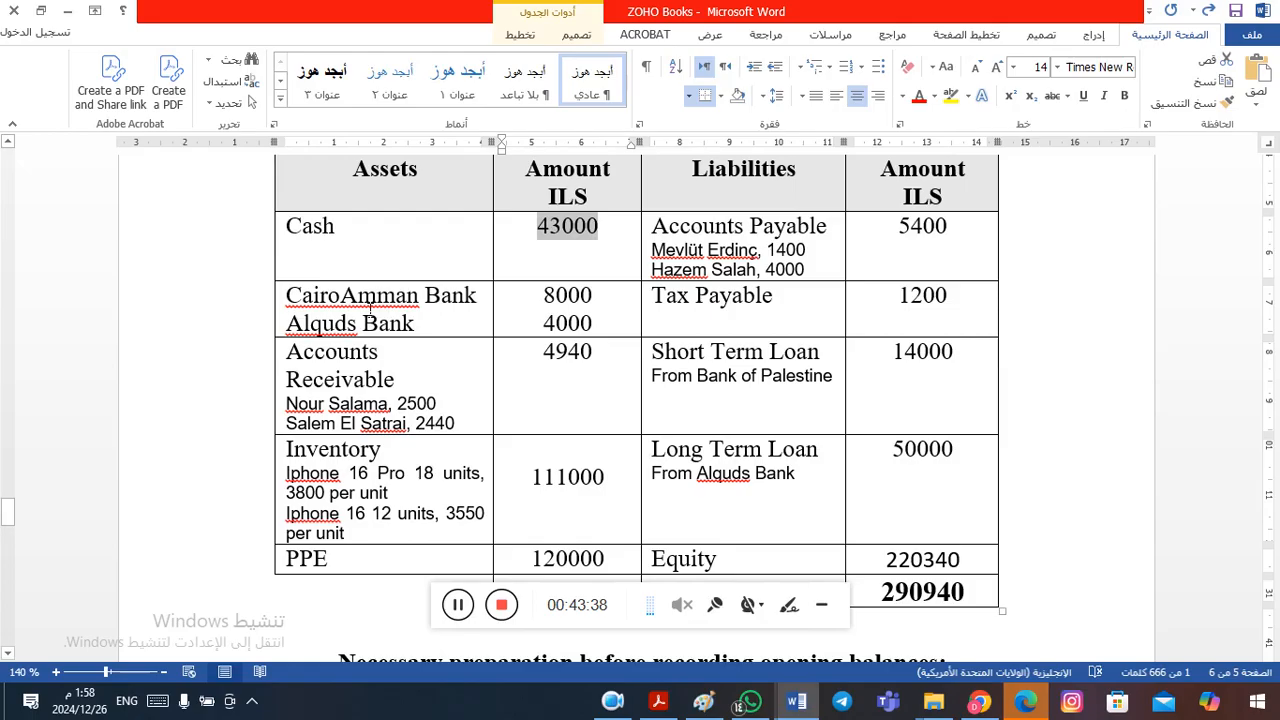
{"action": "key", "text": "alt+Tab"}
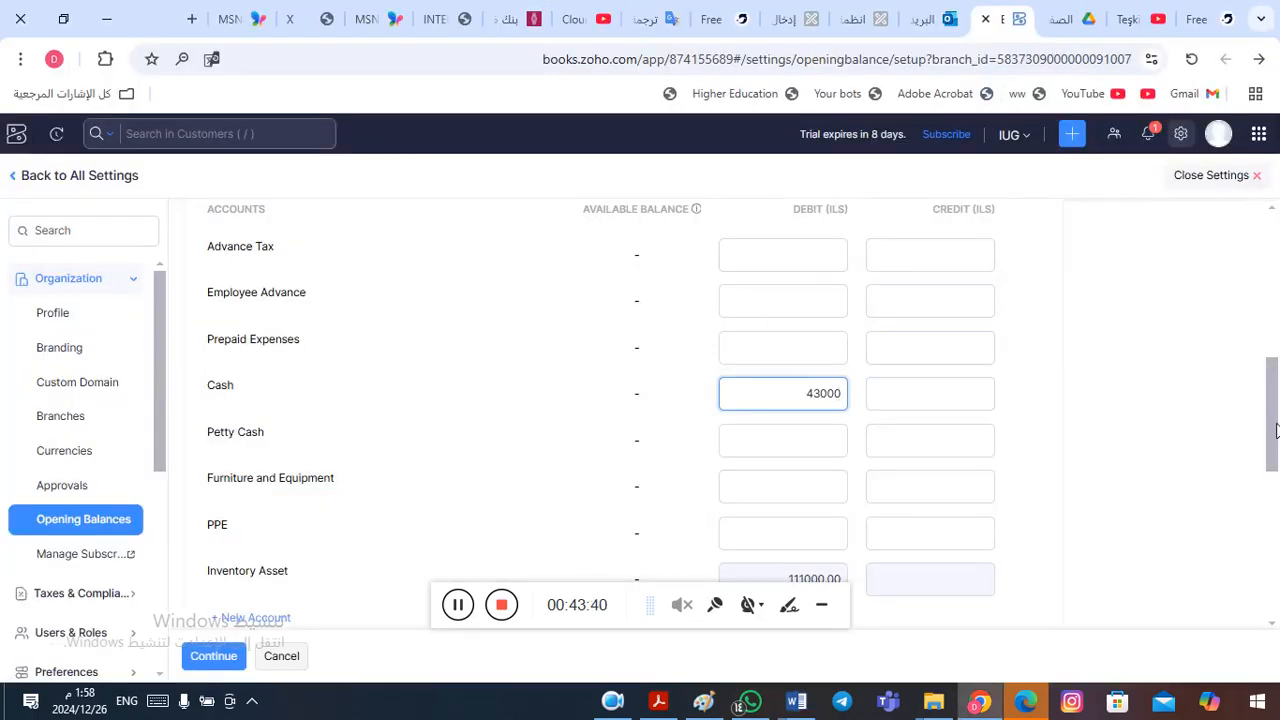
{"action": "scroll", "coordinate": [1275, 430], "scroll_direction": "down", "scroll_amount": 1}
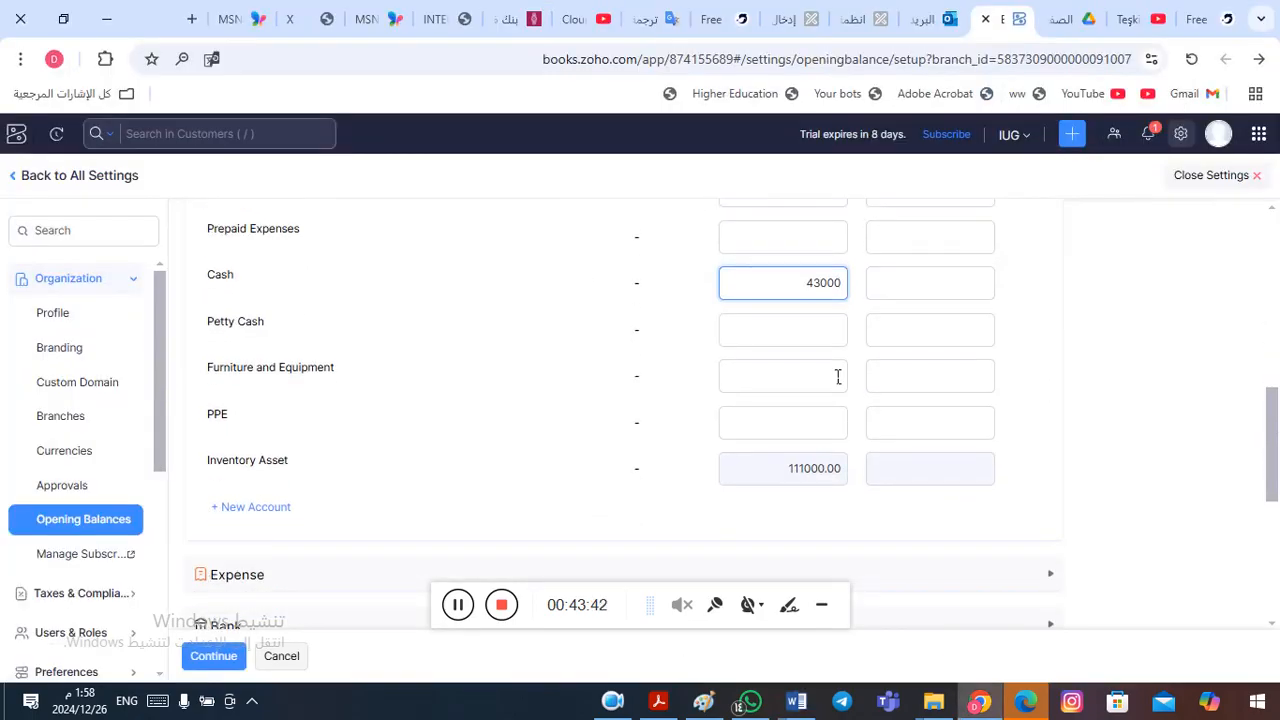
{"action": "left_click", "coordinate": [244, 510]}
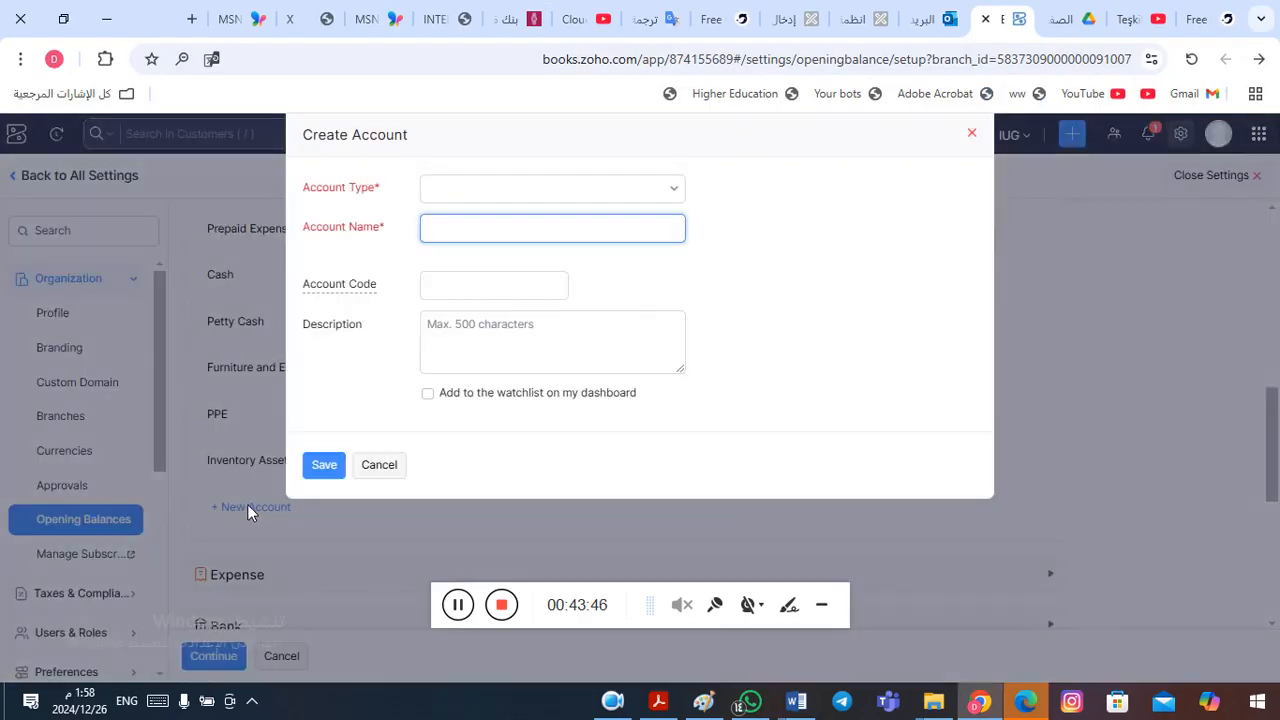
{"action": "key", "text": "Escape"}
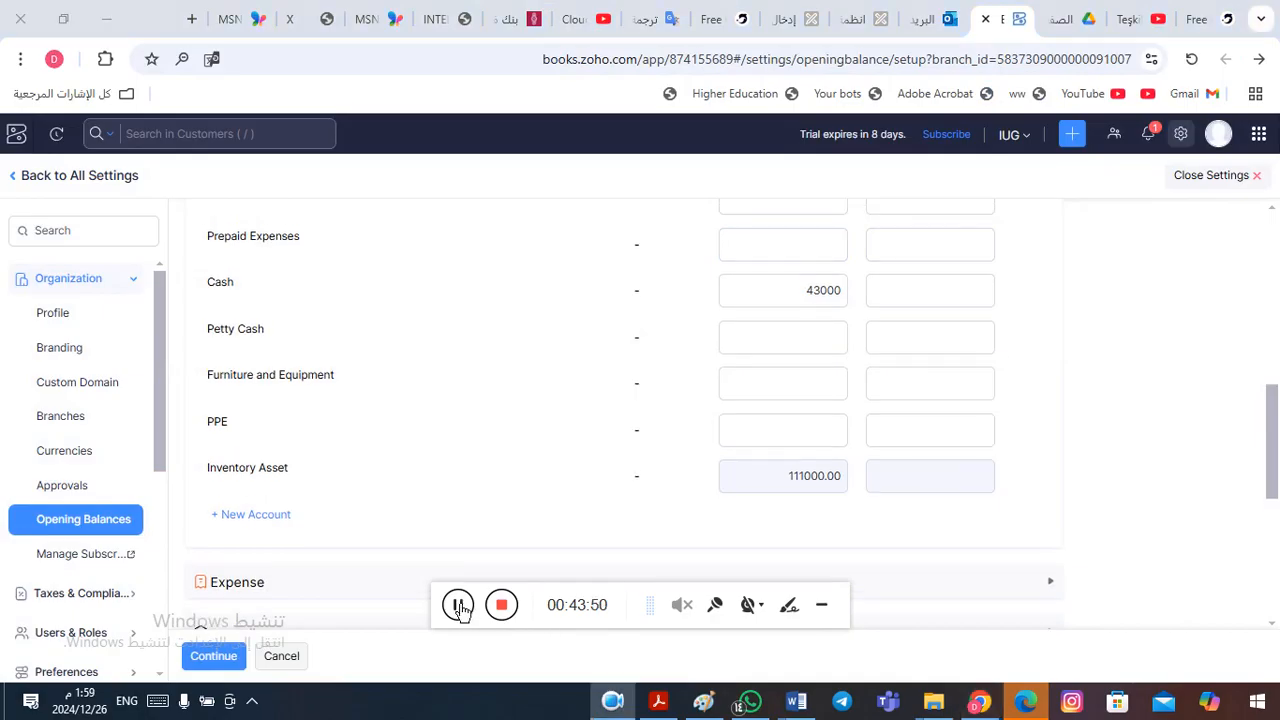
- Expand the Bank accounts and enter debit opening balances from the Word table: 4000 for Alquds Bank ILS and 8000 for CairoAmman Bank ILS
{"action": "left_click_drag", "start_coordinate": [1270, 428], "coordinate": [1274, 471]}
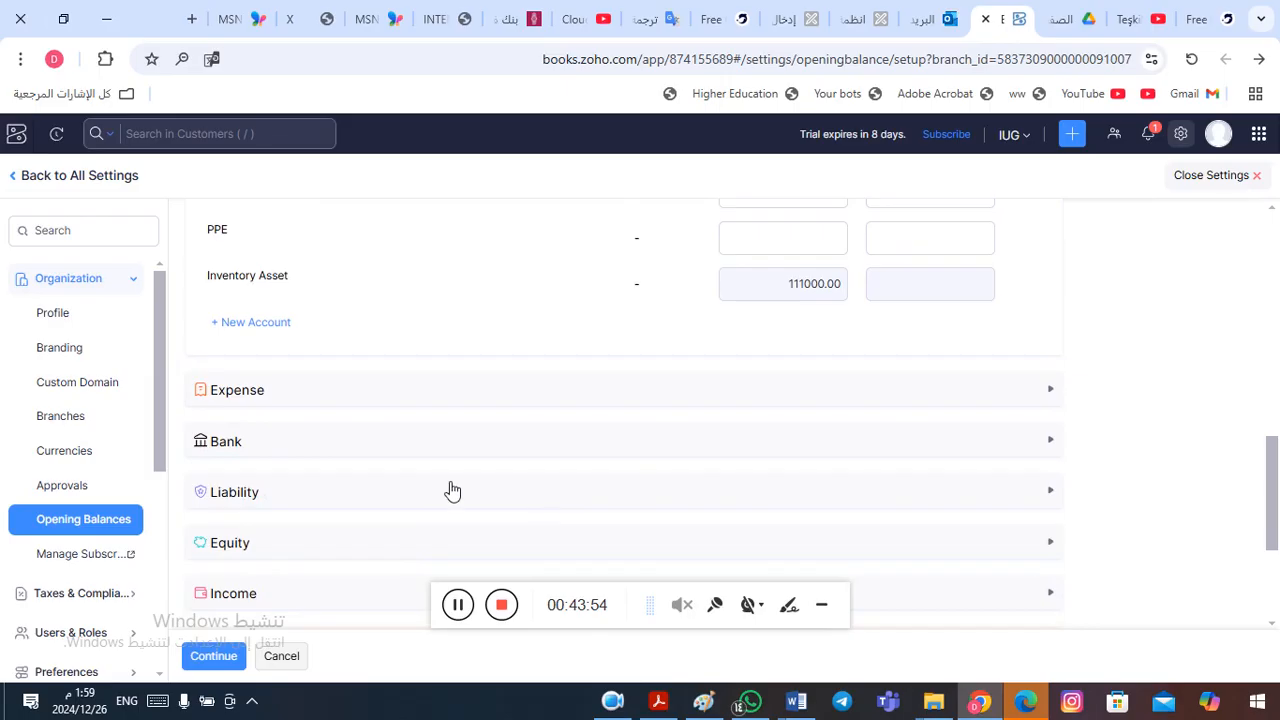
{"action": "left_click", "coordinate": [391, 453]}
{"action": "left_click", "coordinate": [836, 535]}
{"action": "left_click", "coordinate": [313, 505]}
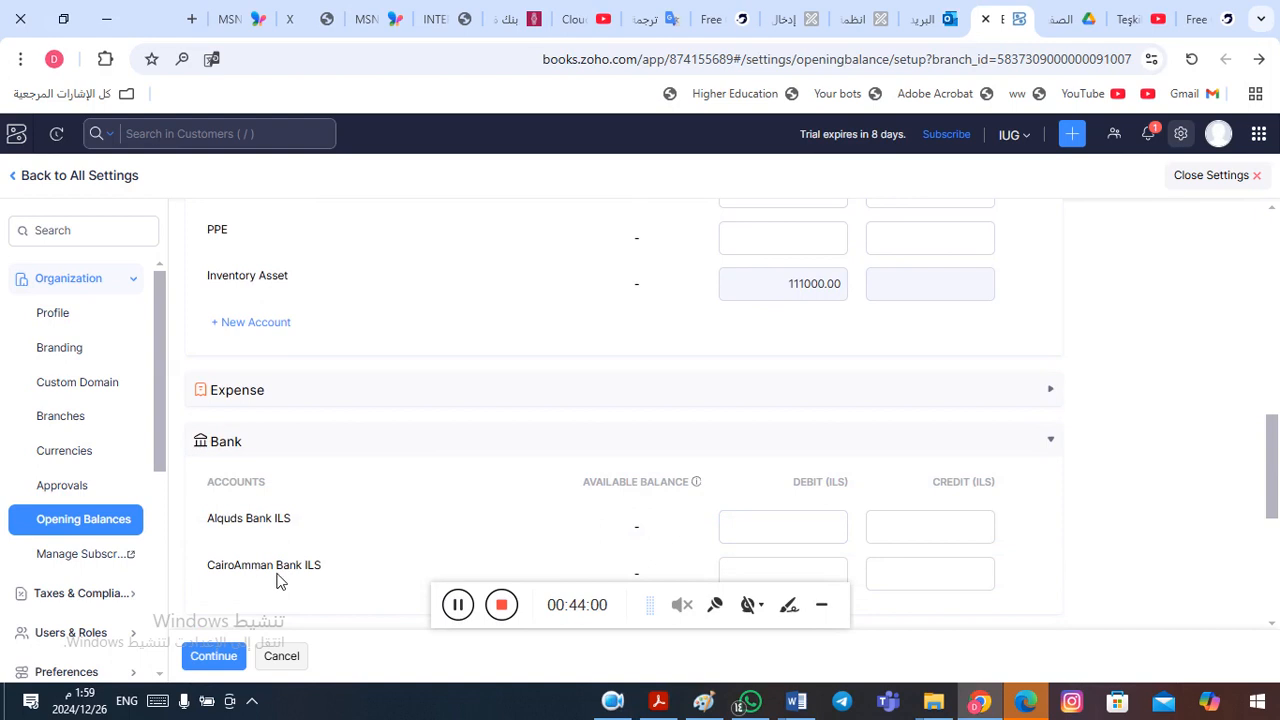
{"action": "left_click", "coordinate": [764, 536]}
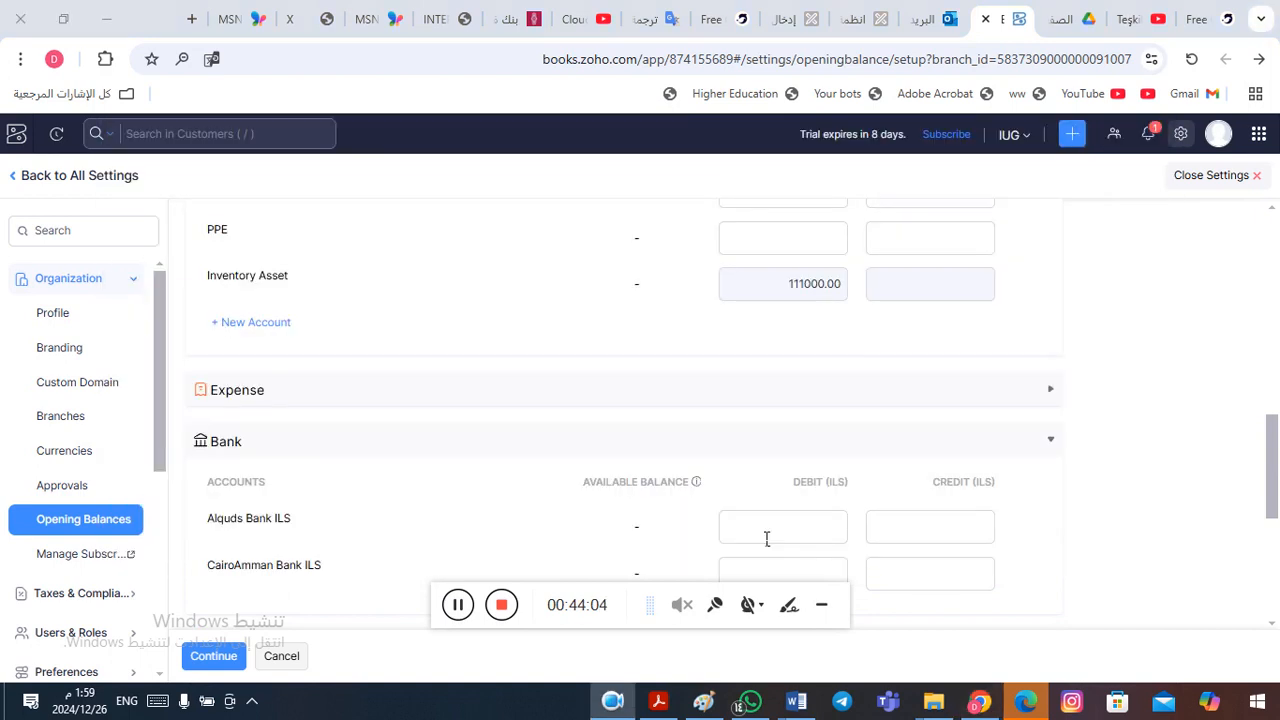
{"action": "key", "text": "alt+Tab"}
{"action": "key", "text": "Tab"}
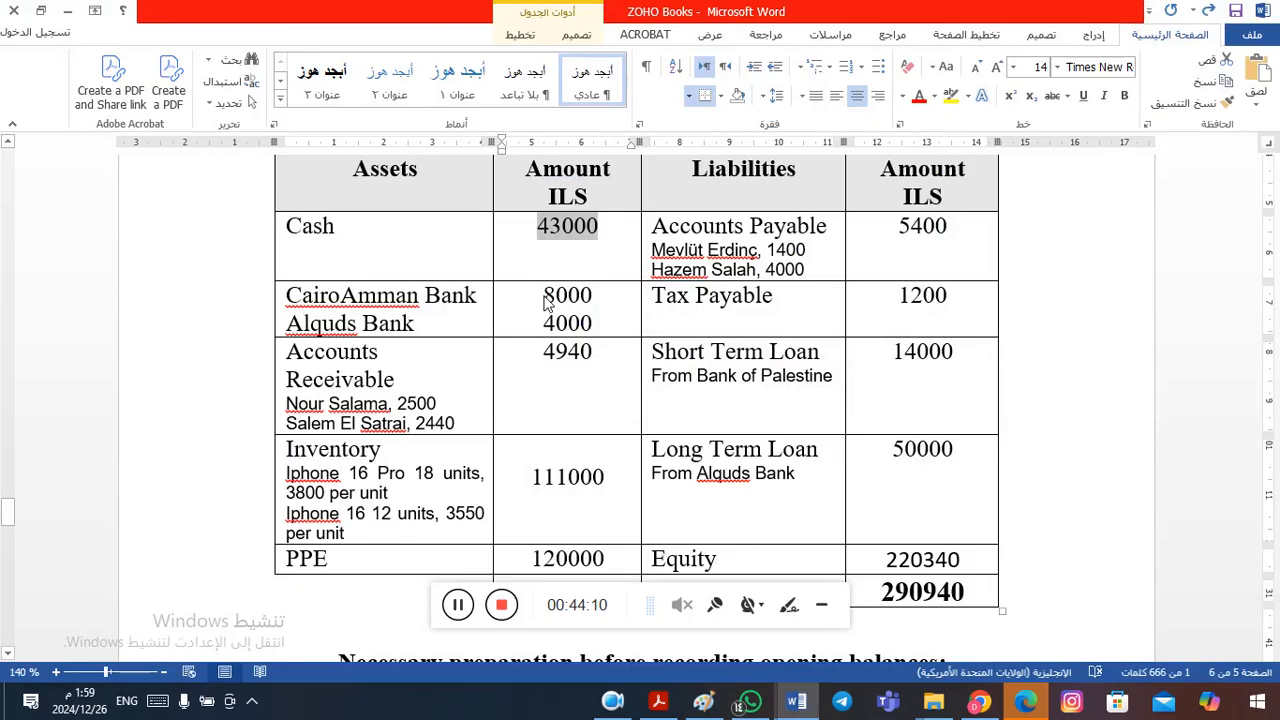
{"action": "key", "text": "alt+Tab"}
{"action": "key", "text": "Tab"}
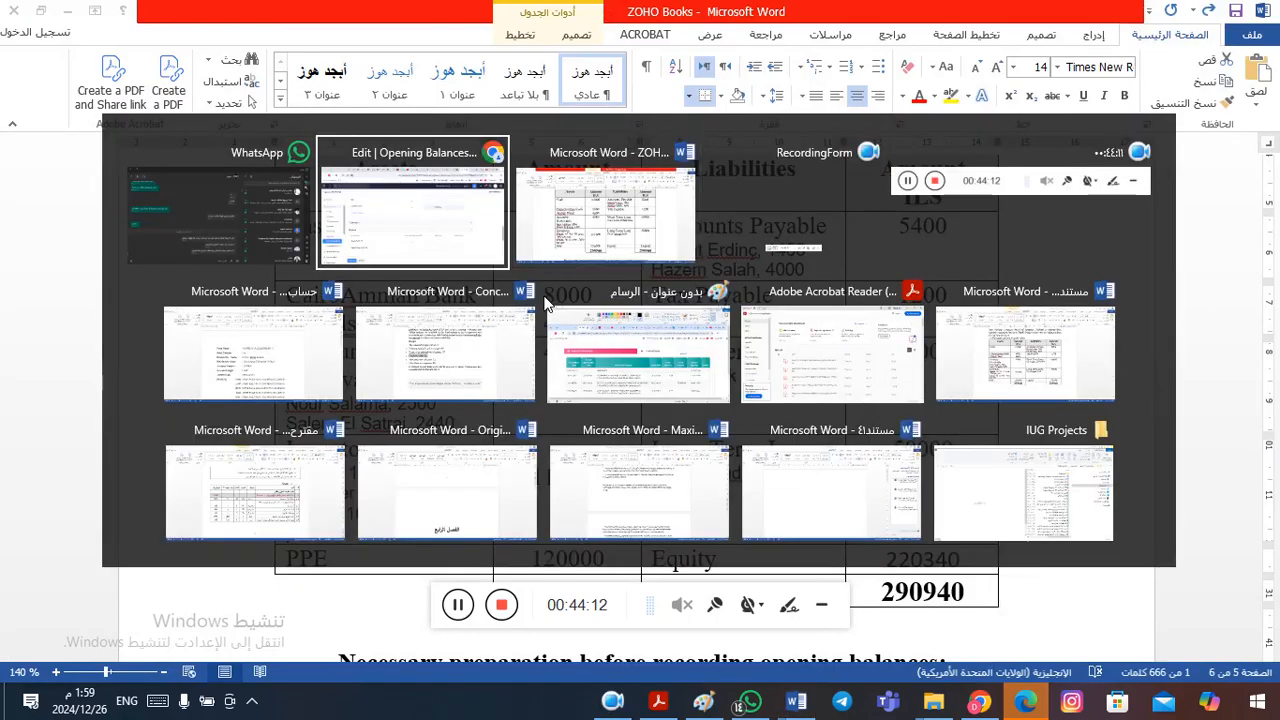
{"action": "key", "text": "alt+shift+Tab"}
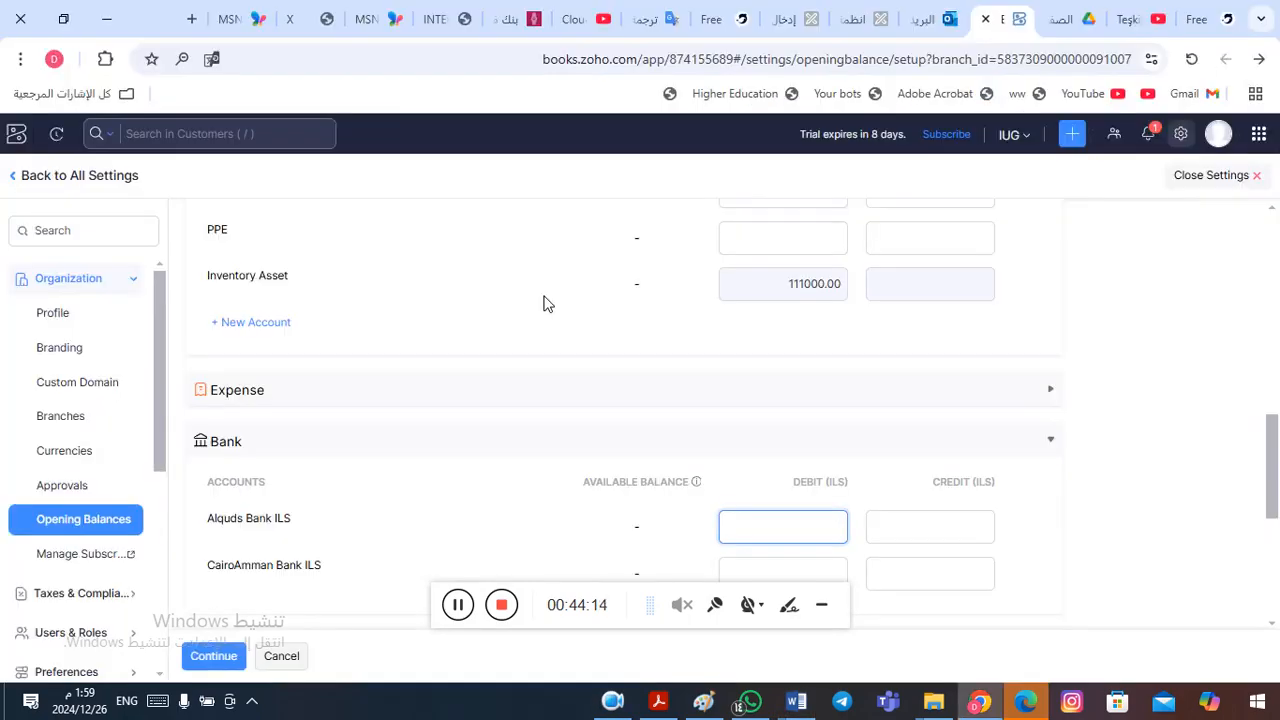
{"action": "type", "text": "4000"}
{"action": "left_click", "coordinate": [814, 571]}
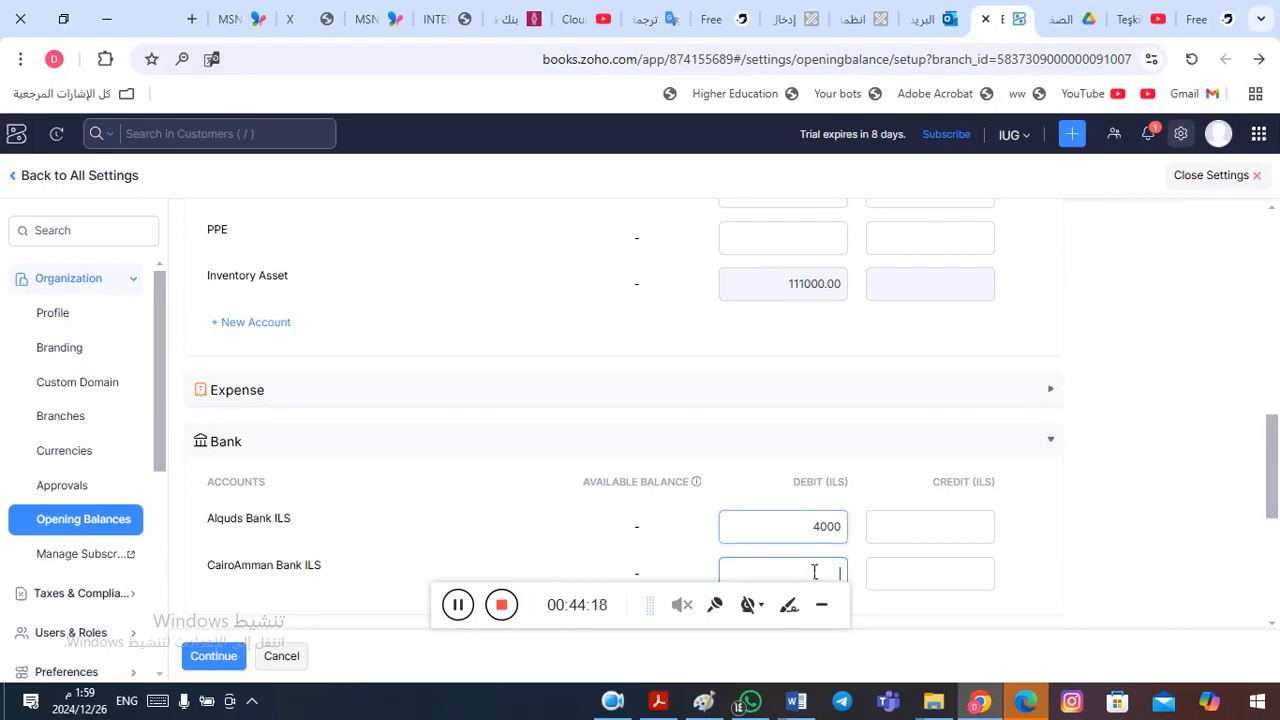
{"action": "type", "text": "8000"}
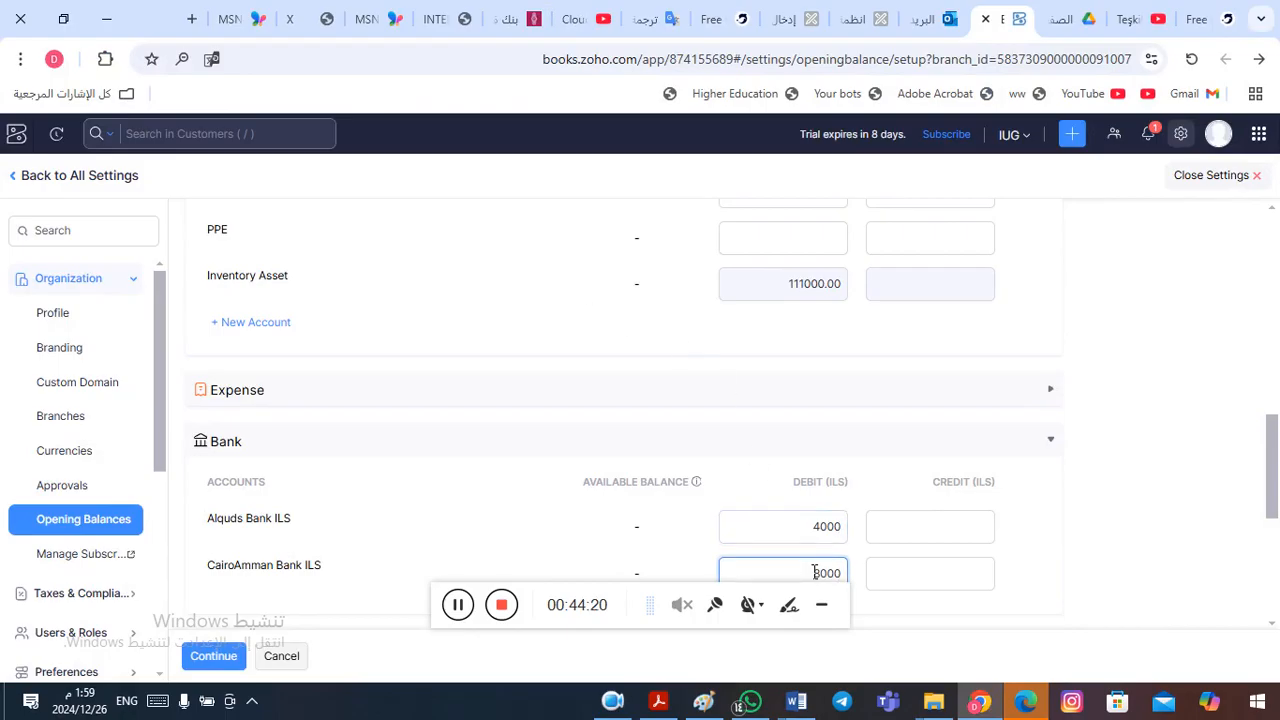
- Look up the PPE amount in the Word table and enter 120000 as the PPE account's debit opening balance
{"action": "key", "text": "alt+Tab"}
{"action": "key", "text": "alt+Tab"}
{"action": "key", "text": "alt+shift+Tab"}
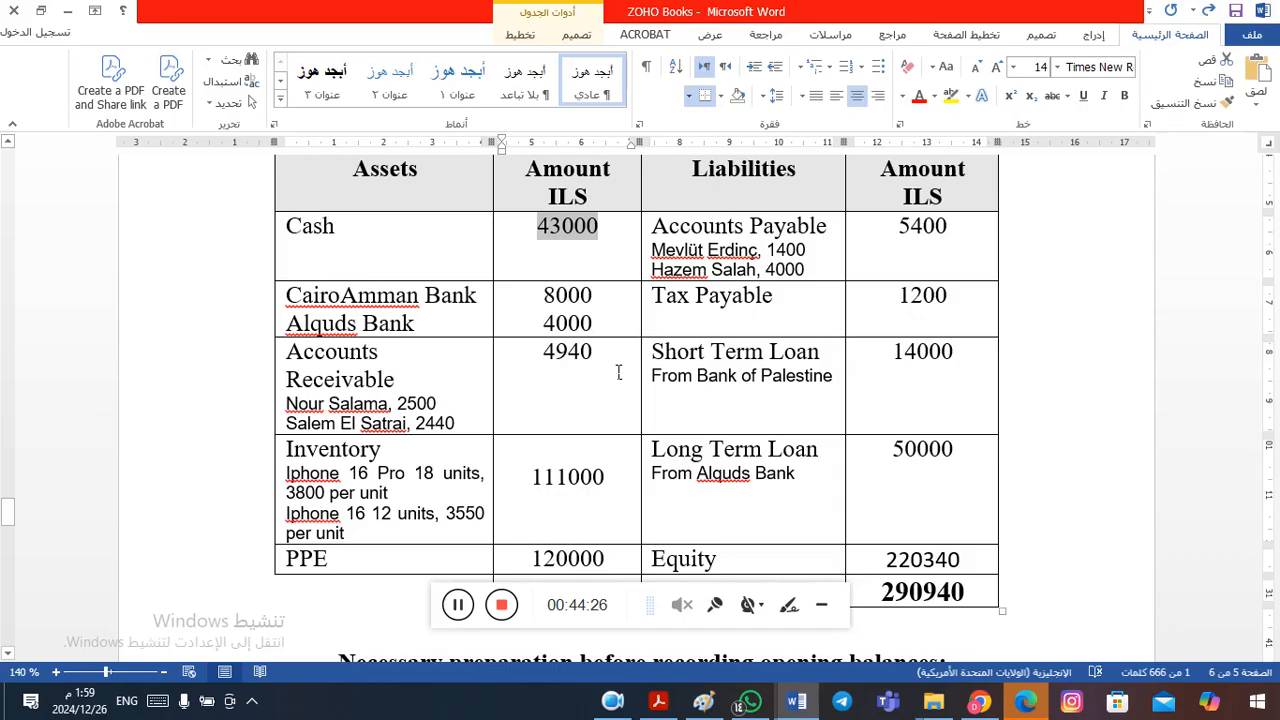
{"action": "left_click", "coordinate": [334, 574]}
{"action": "left_click", "coordinate": [408, 493]}
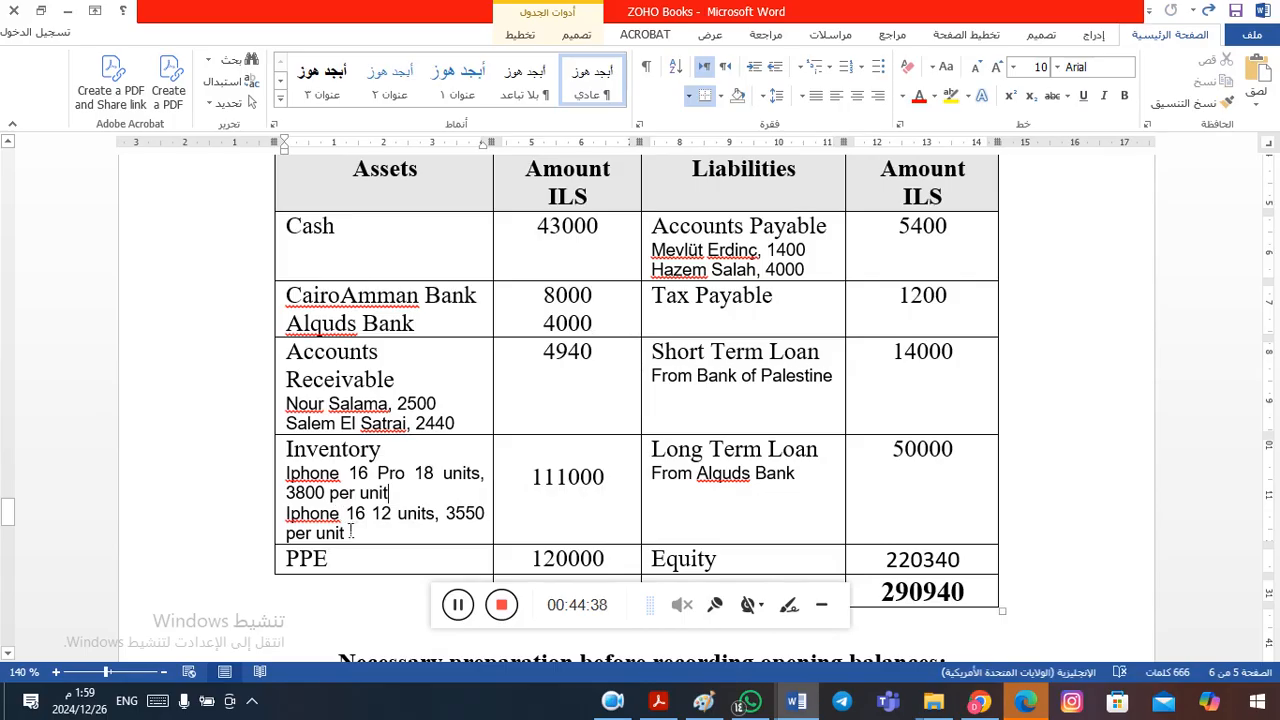
{"action": "left_click", "coordinate": [317, 565]}
{"action": "key", "text": "alt+Tab"}
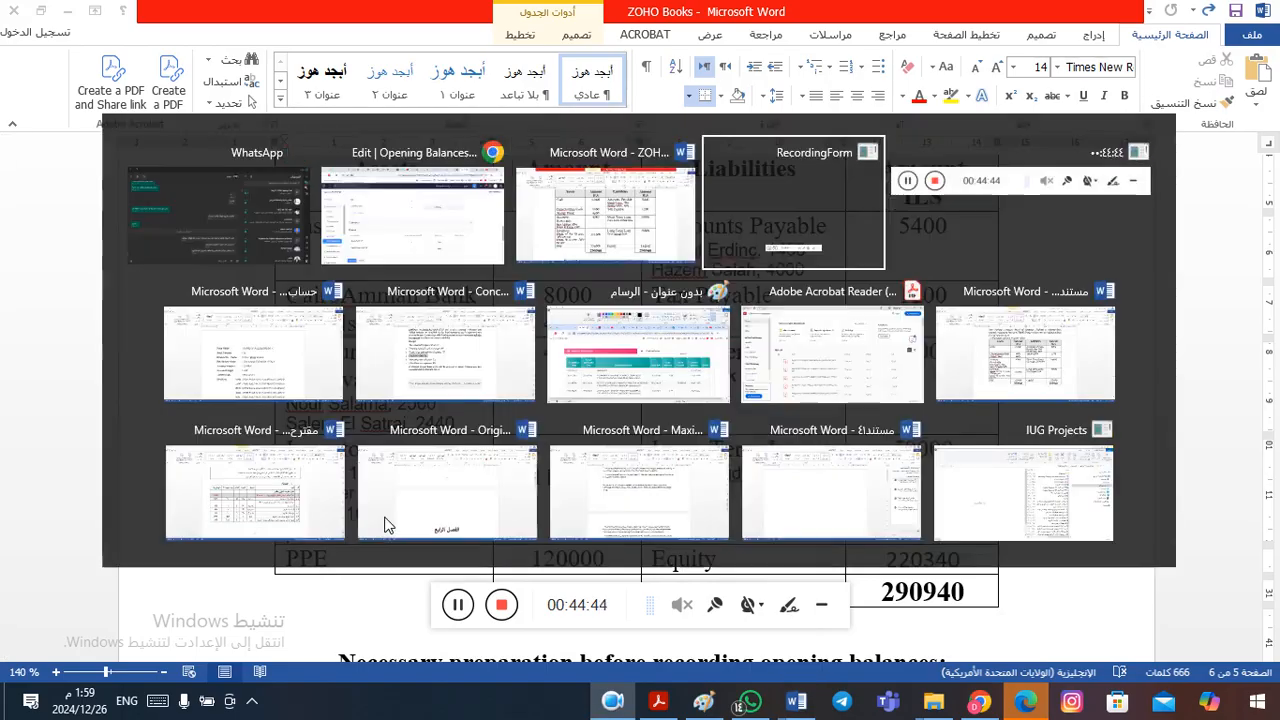
{"action": "key", "text": "alt+Tab"}
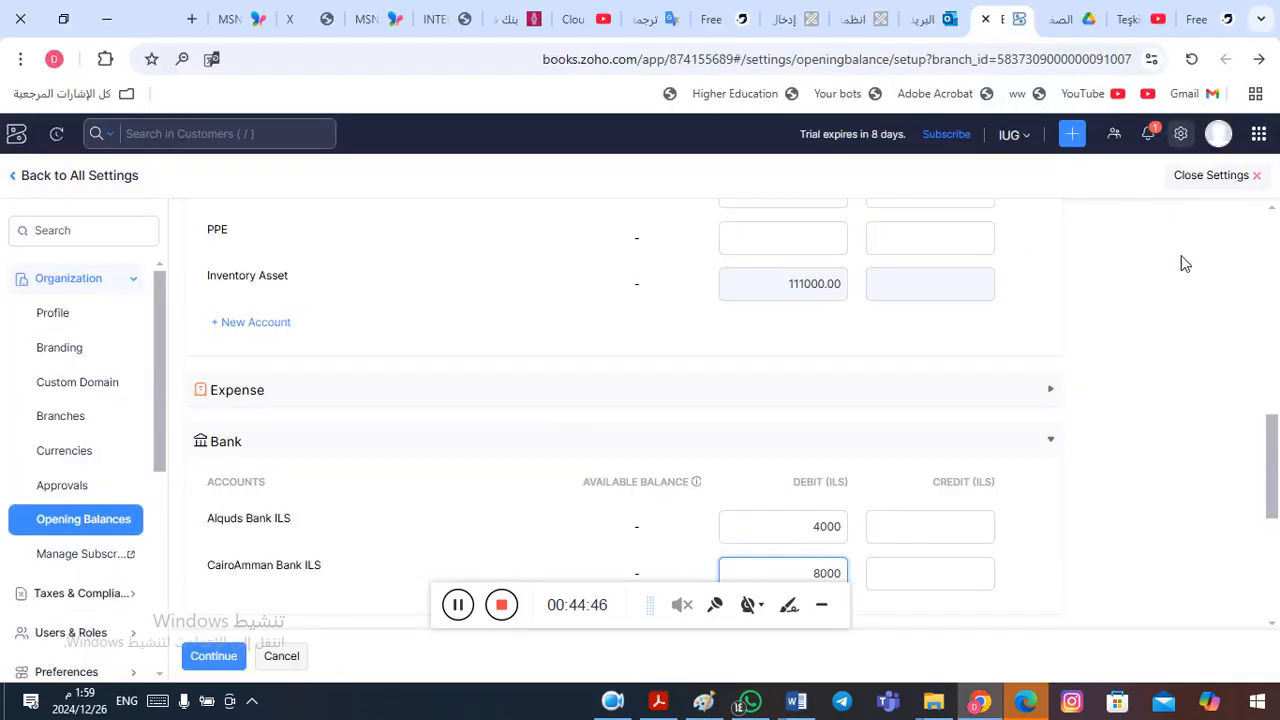
{"action": "left_click", "coordinate": [786, 243]}
{"action": "key", "text": "alt+Tab"}
{"action": "key", "text": "alt+shift+Tab"}
{"action": "key", "text": "alt+shift+Tab"}
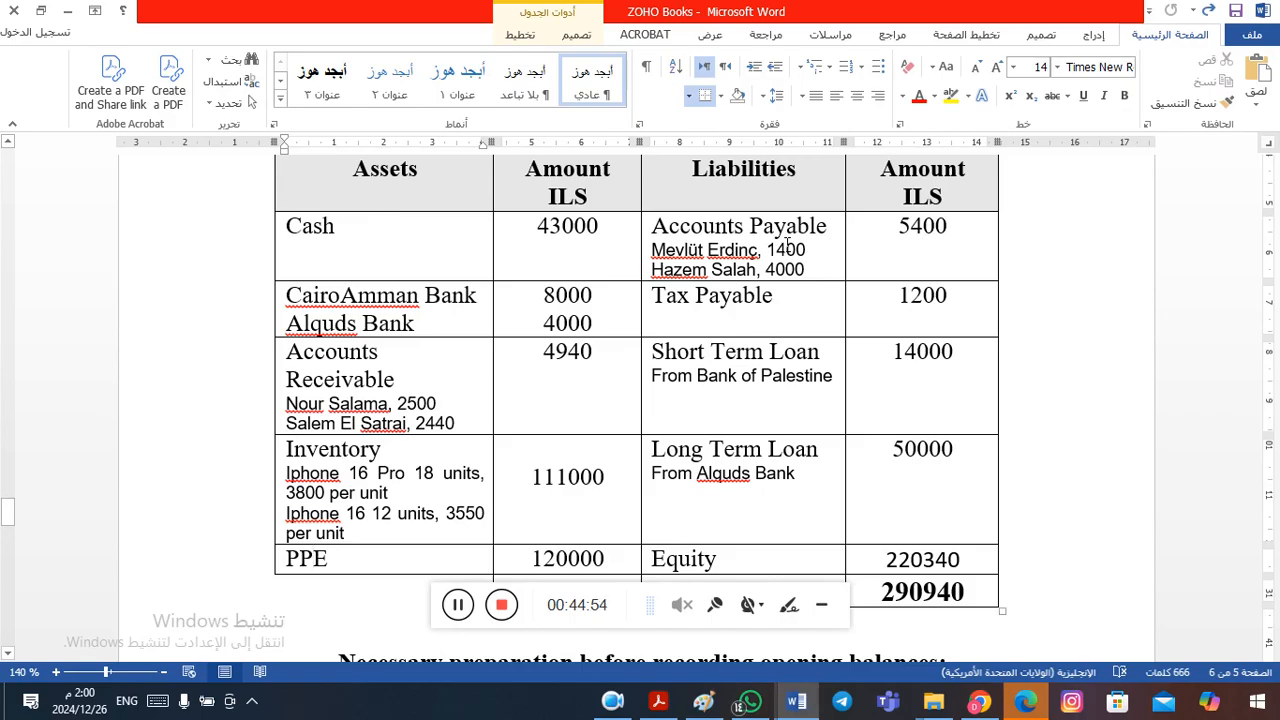
{"action": "key", "text": "alt+Tab"}
{"action": "type", "text": "12000"}
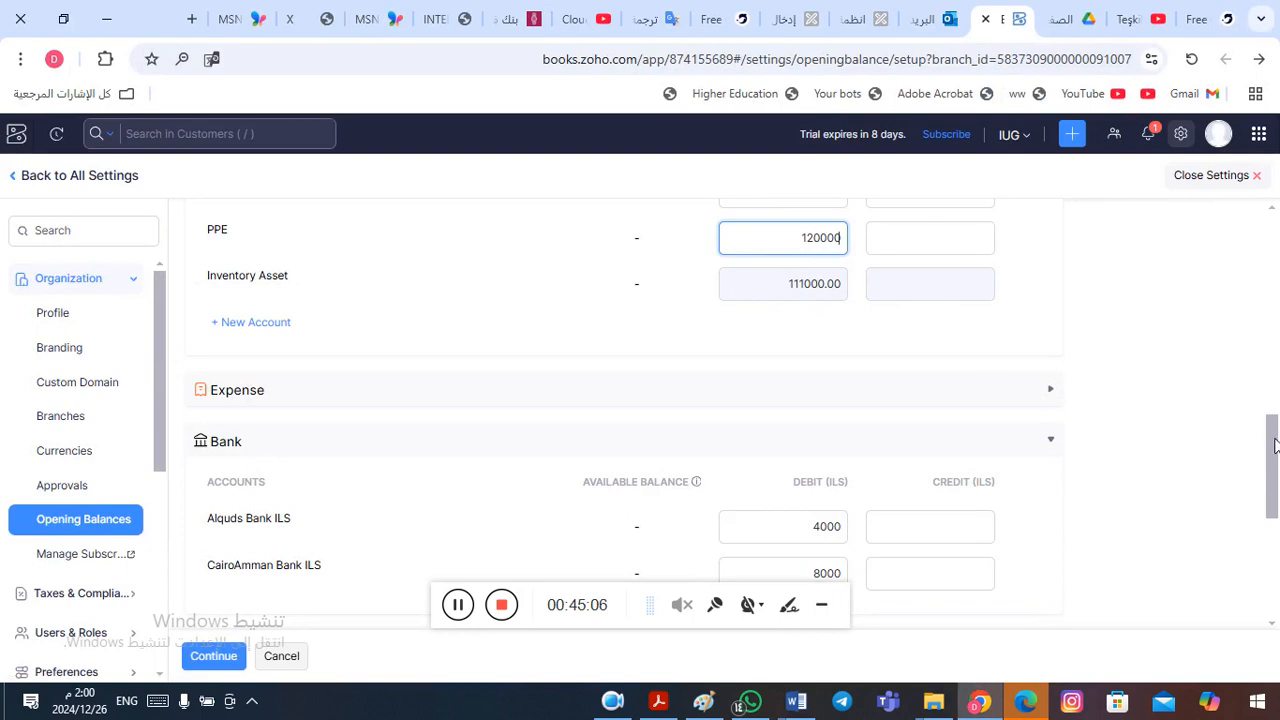
- Compare the entered Asset balances with the Word table and expand the Liability accounts
{"action": "left_click_drag", "start_coordinate": [1275, 432], "coordinate": [1270, 400]}
{"action": "left_click", "coordinate": [826, 318]}
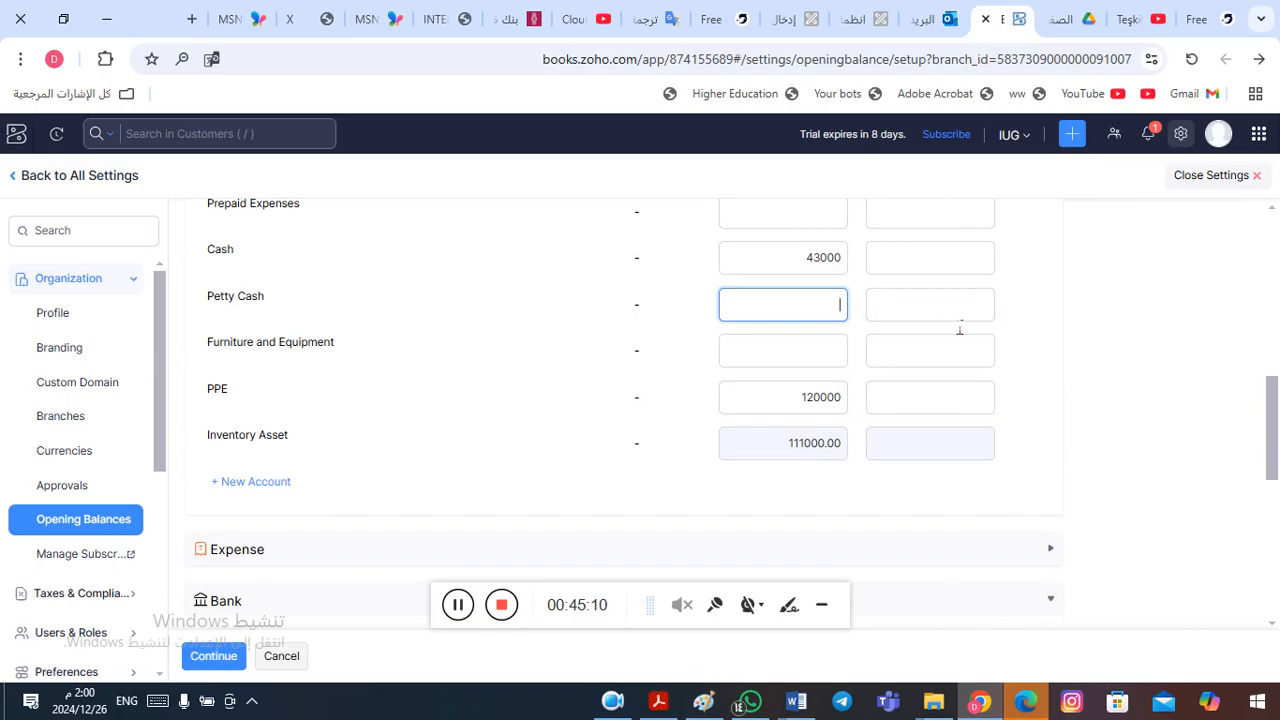
{"action": "key", "text": "alt+Tab"}
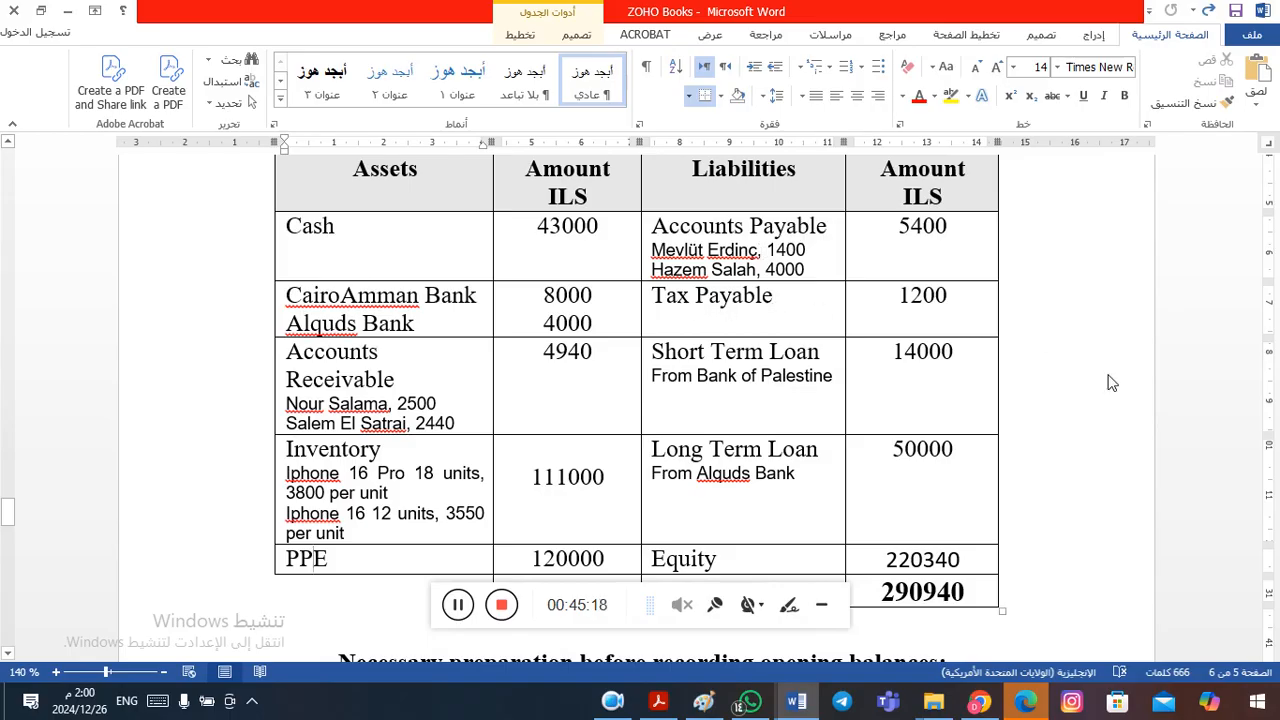
{"action": "key", "text": "alt+Tab"}
{"action": "key", "text": "alt+Tab"}
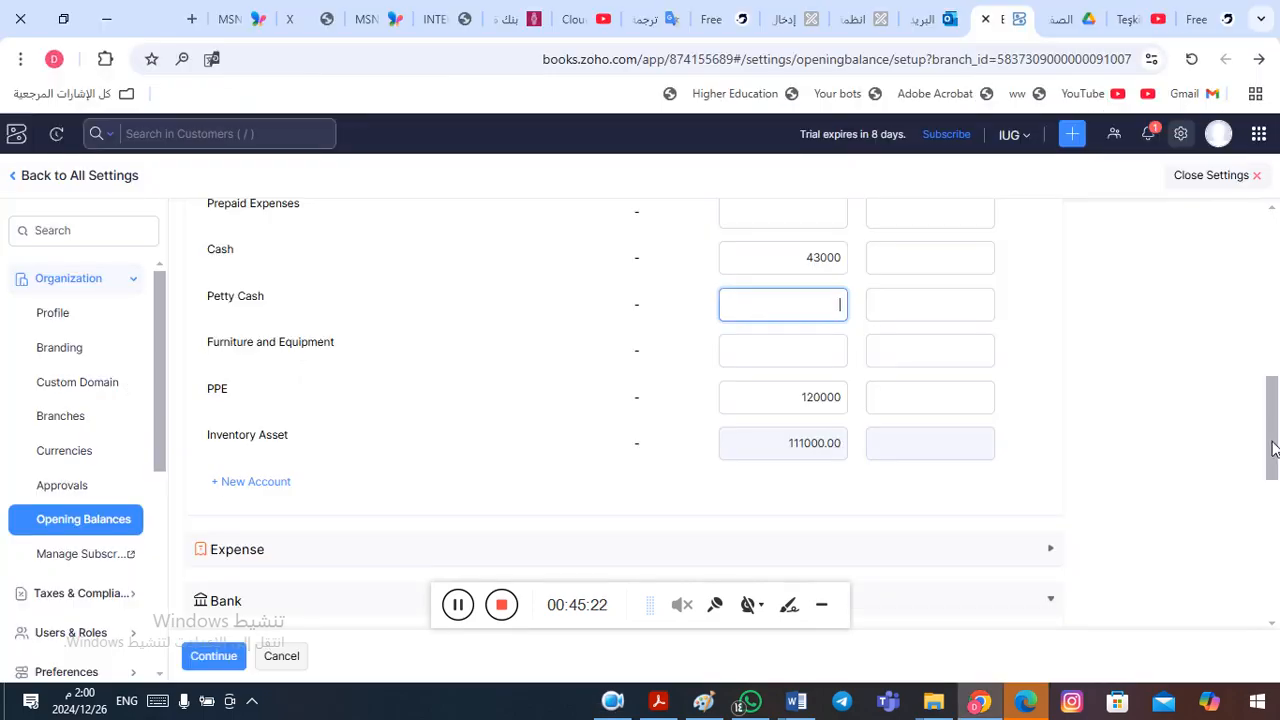
{"action": "left_click_drag", "start_coordinate": [1273, 457], "coordinate": [1277, 540]}
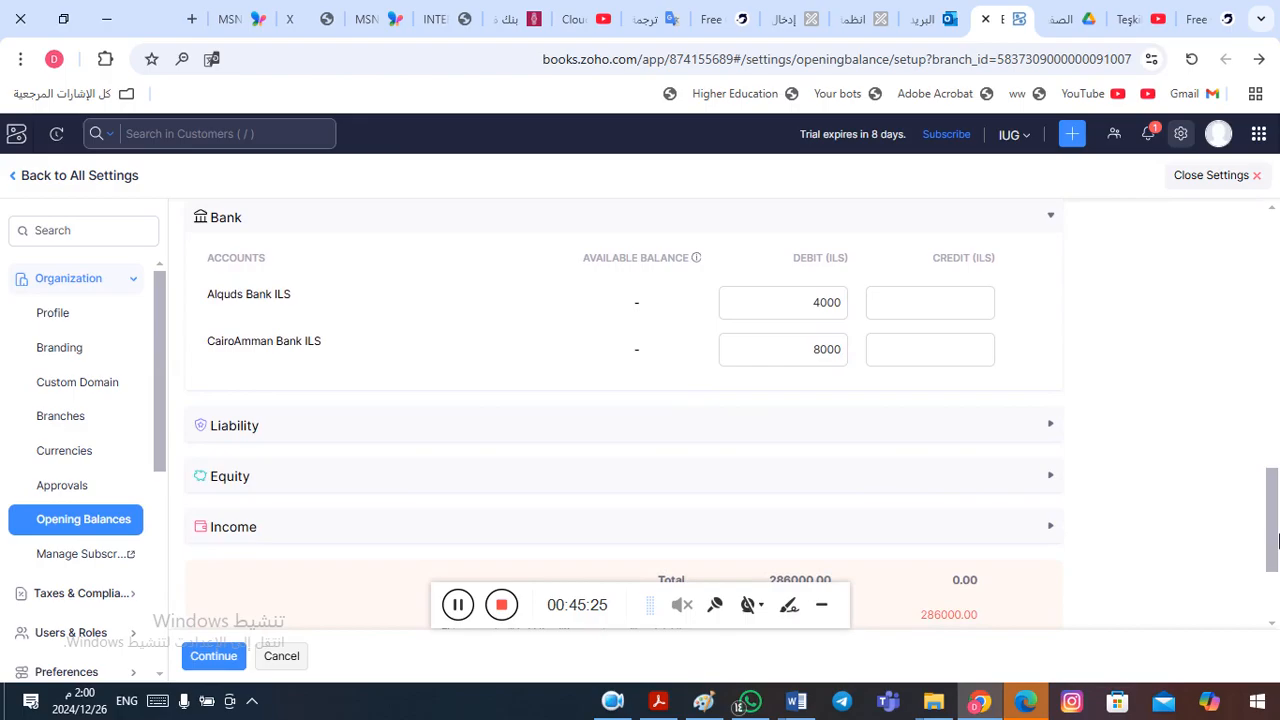
{"action": "left_click", "coordinate": [780, 423]}
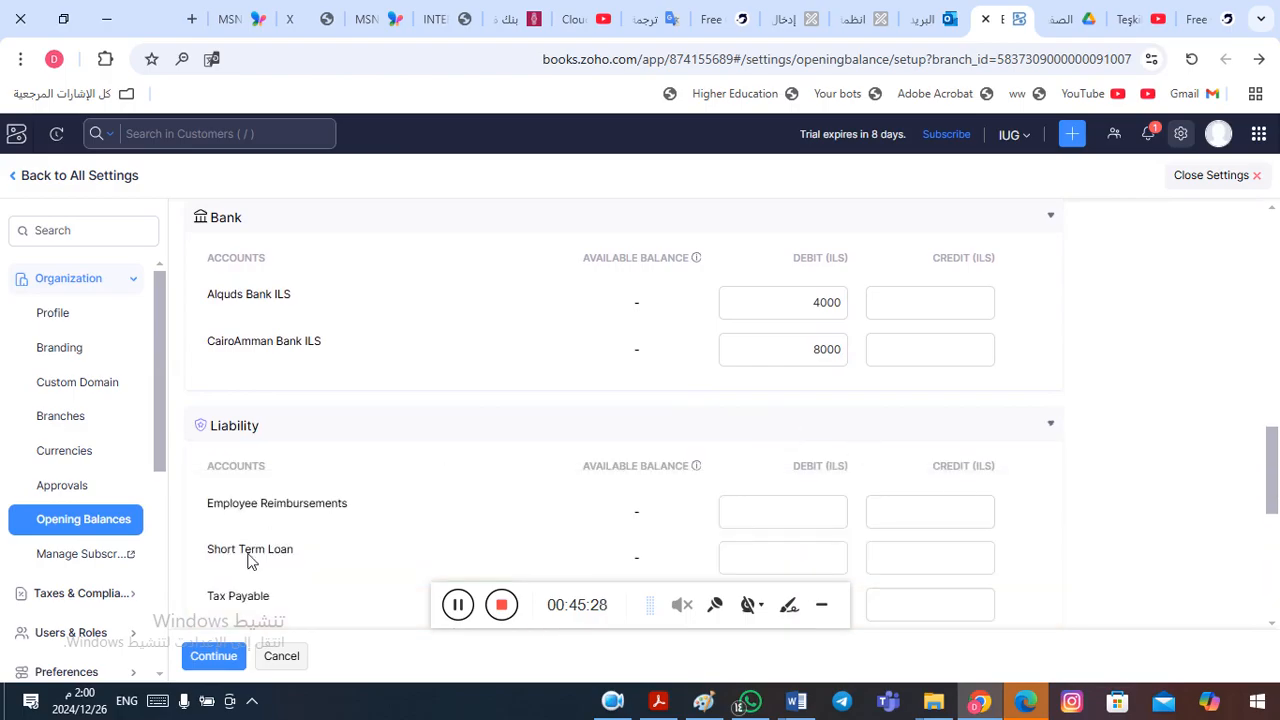
- Enter debit opening balances from the Word table: 1200 for Tax Payable and 14000 for Short Term Loan
{"action": "left_click_drag", "start_coordinate": [1274, 466], "coordinate": [1277, 499]}
{"action": "left_click", "coordinate": [762, 467]}
{"action": "type", "text": "1200"}
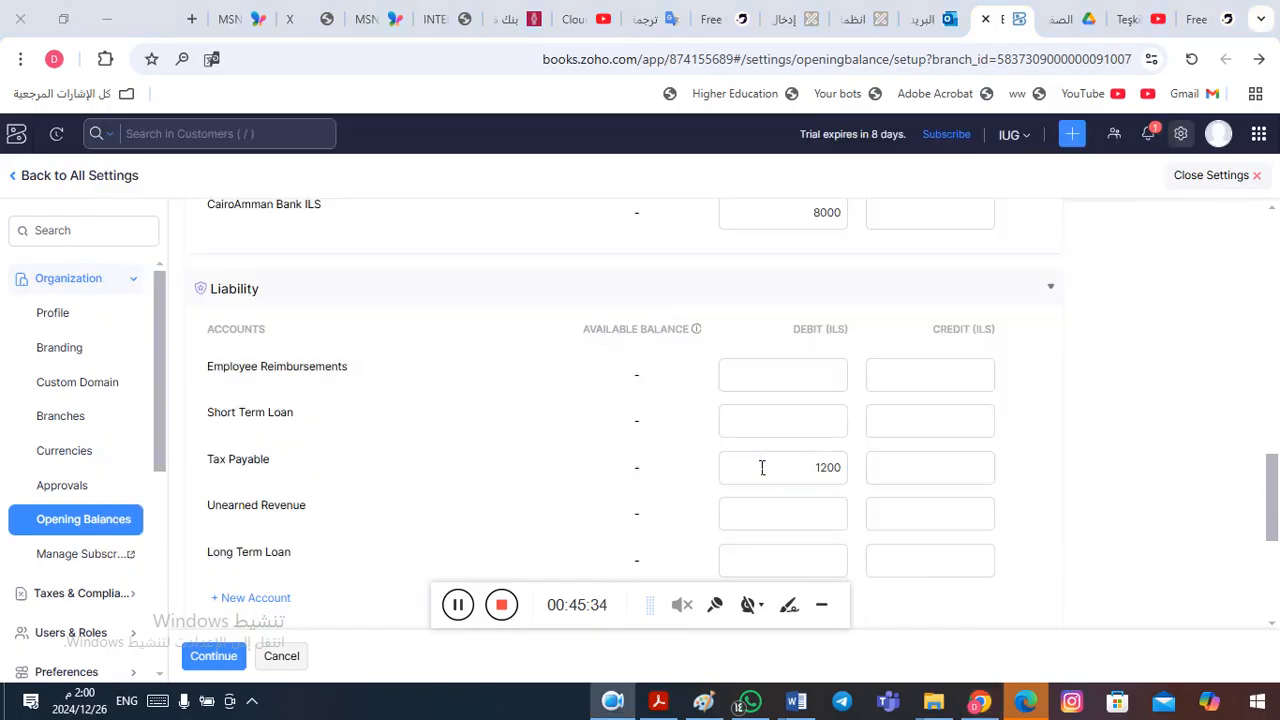
{"action": "key", "text": "alt+Tab"}
{"action": "key", "text": "alt+Tab"}
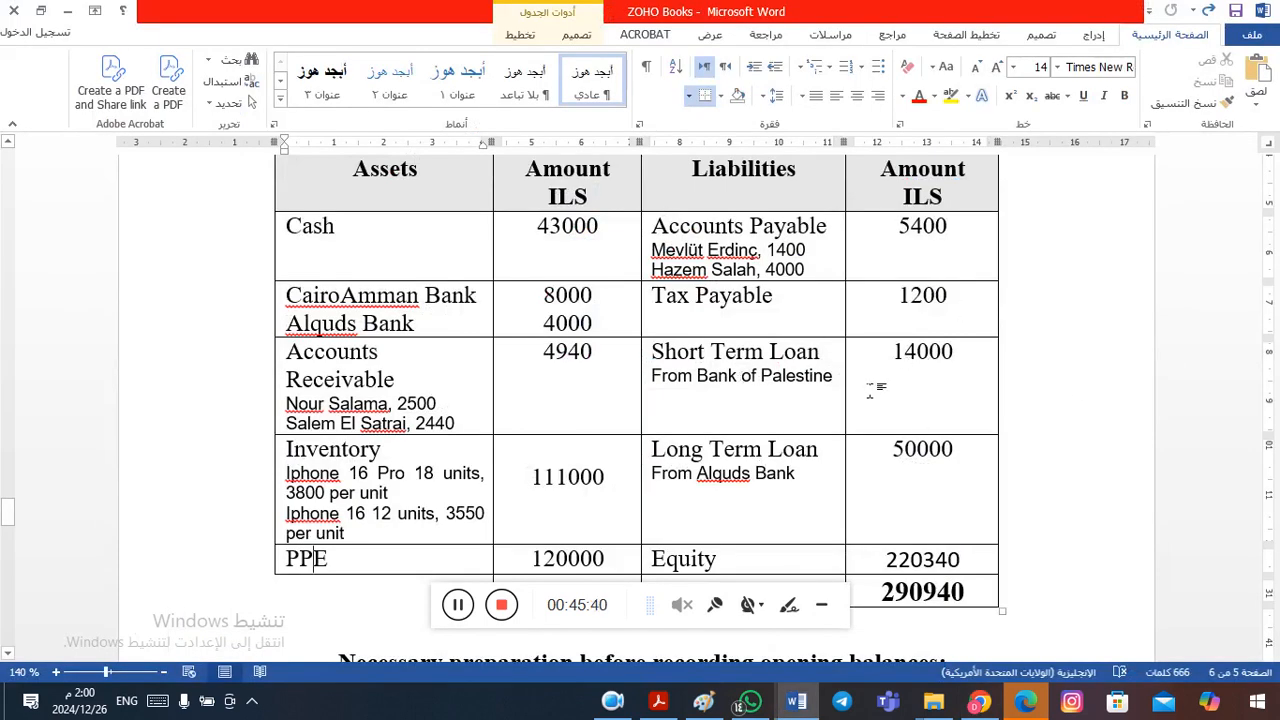
{"action": "key", "text": "alt+Tab"}
{"action": "key", "text": "alt+Tab"}
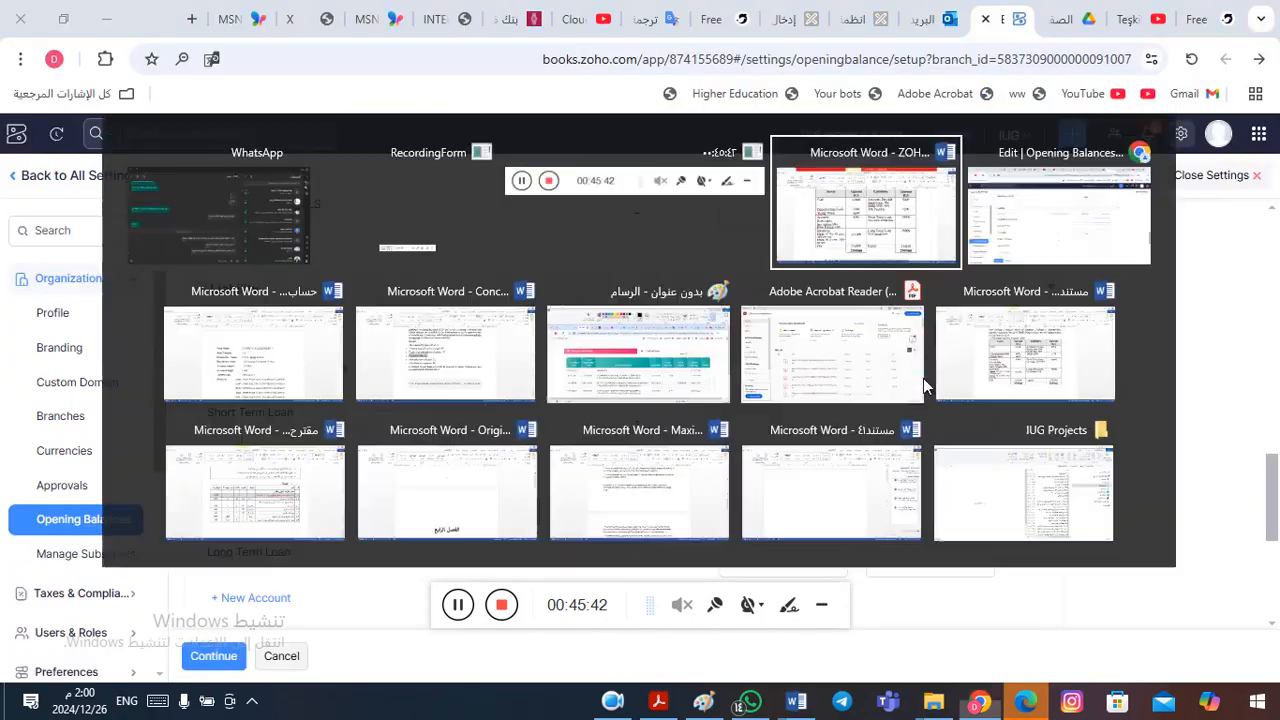
{"action": "key", "text": "alt+Tab"}
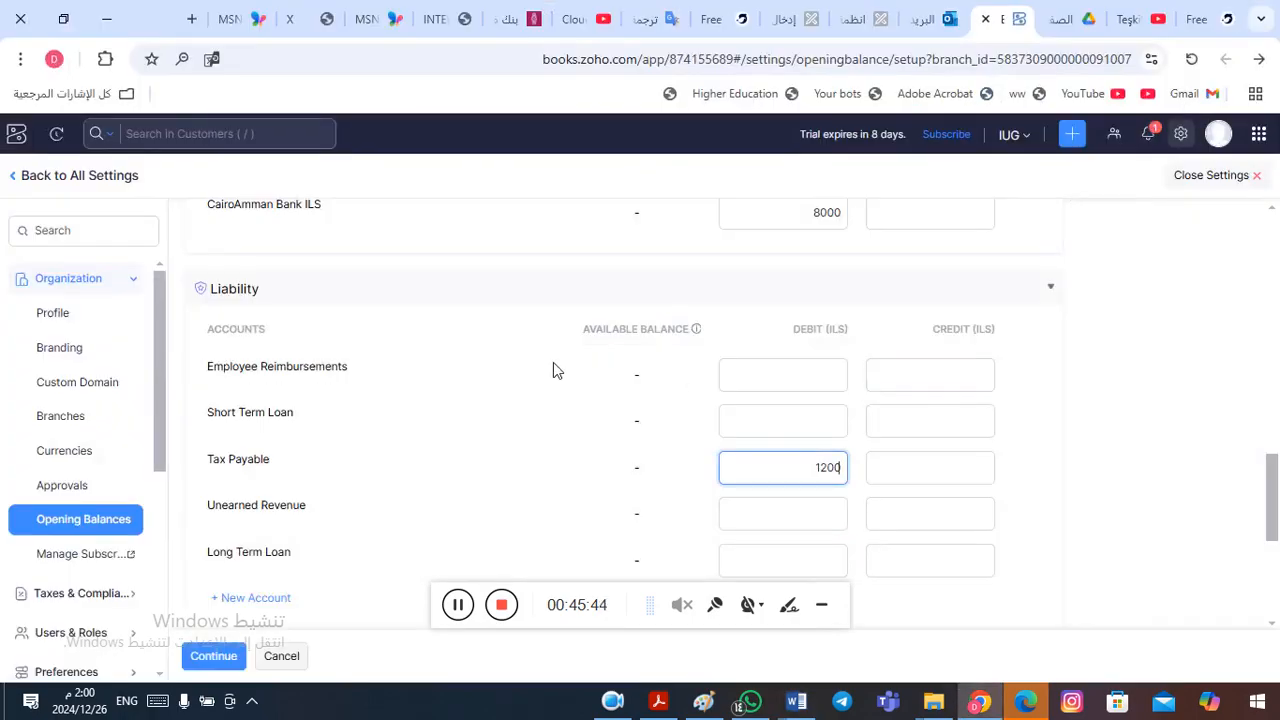
{"action": "type", "text": "14000"}
- Look up the Long Term Loan amount in the Word table and enter 50000 as its debit opening balance
{"action": "key", "text": "alt+Tab"}
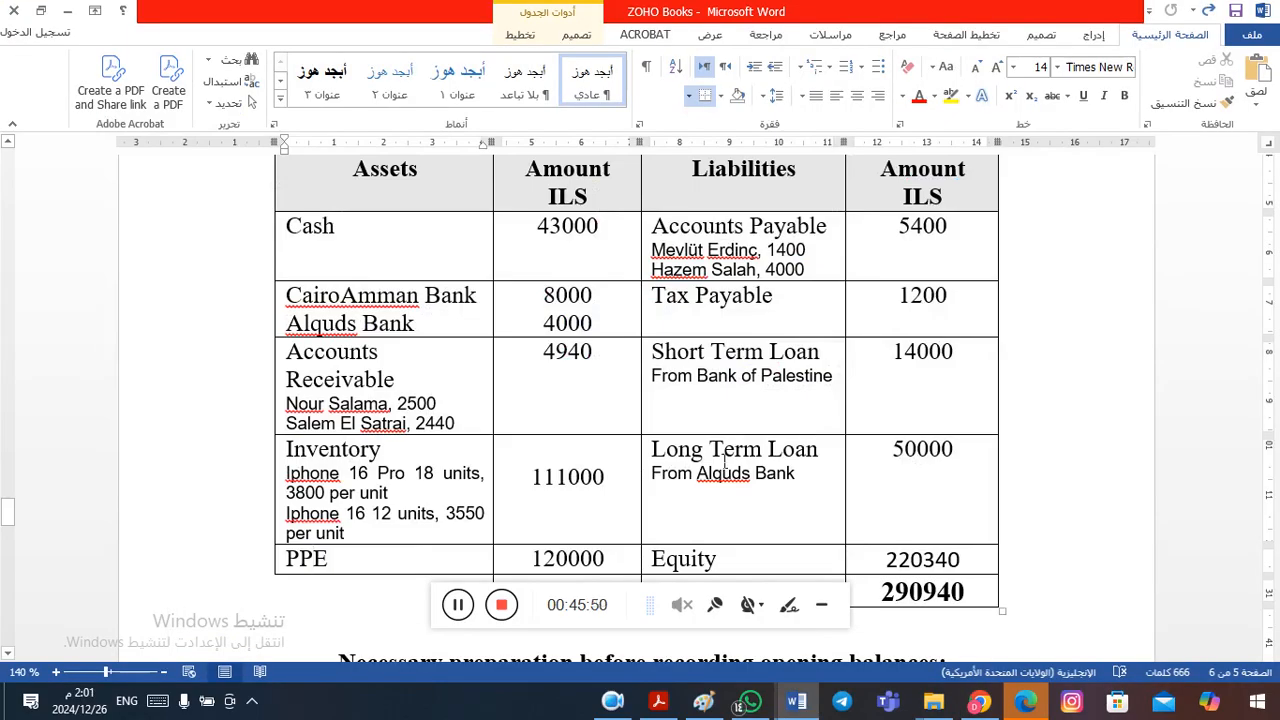
{"action": "left_click", "coordinate": [779, 473]}
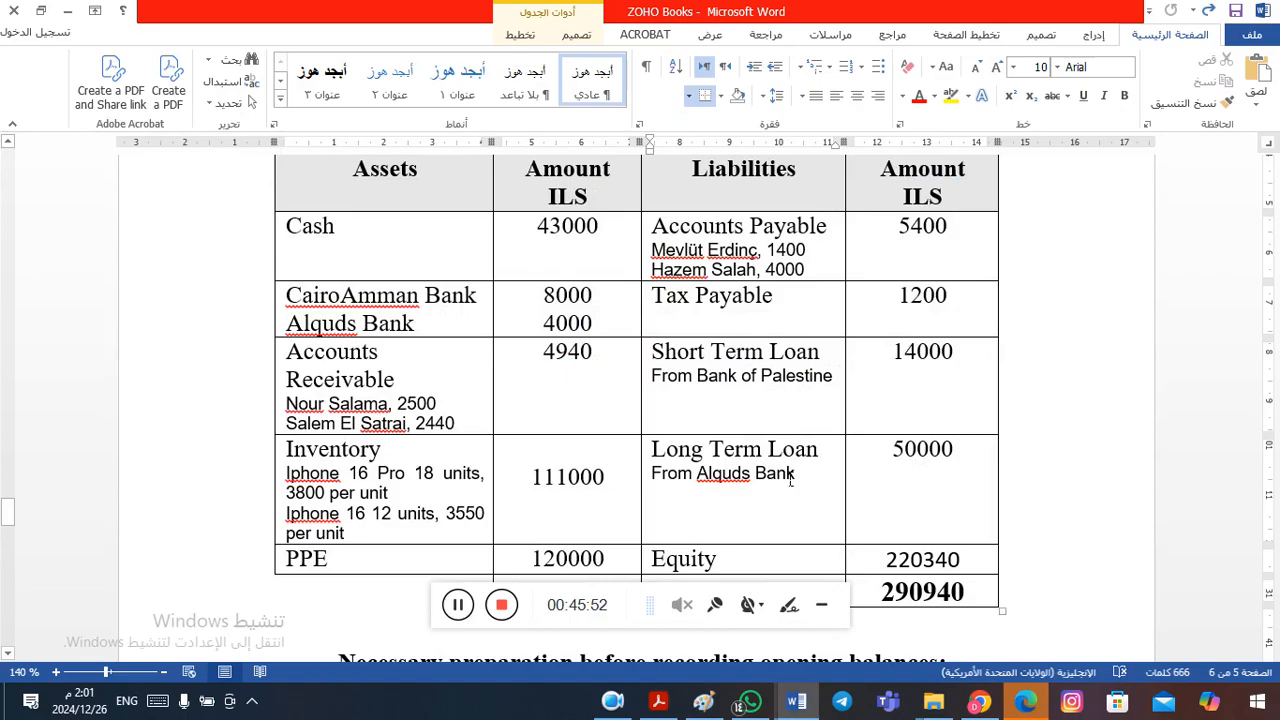
{"action": "key", "text": "alt+Tab"}
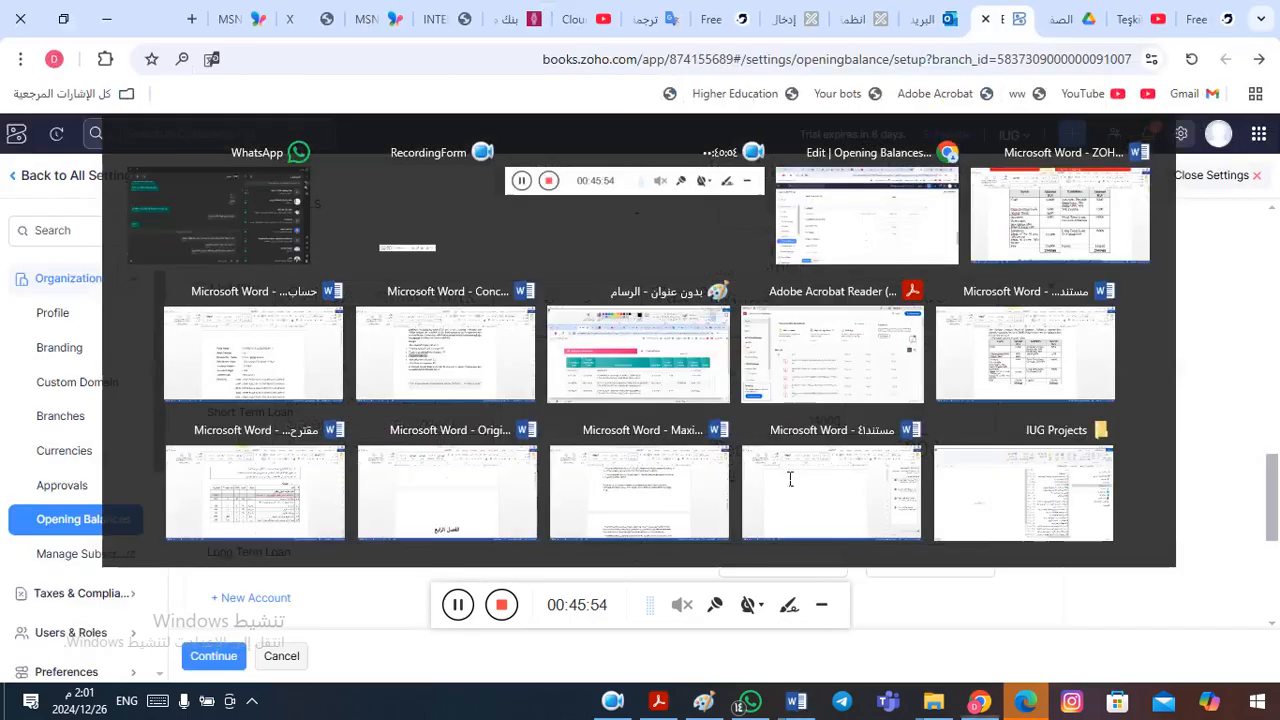
{"action": "key", "text": "alt+Tab"}
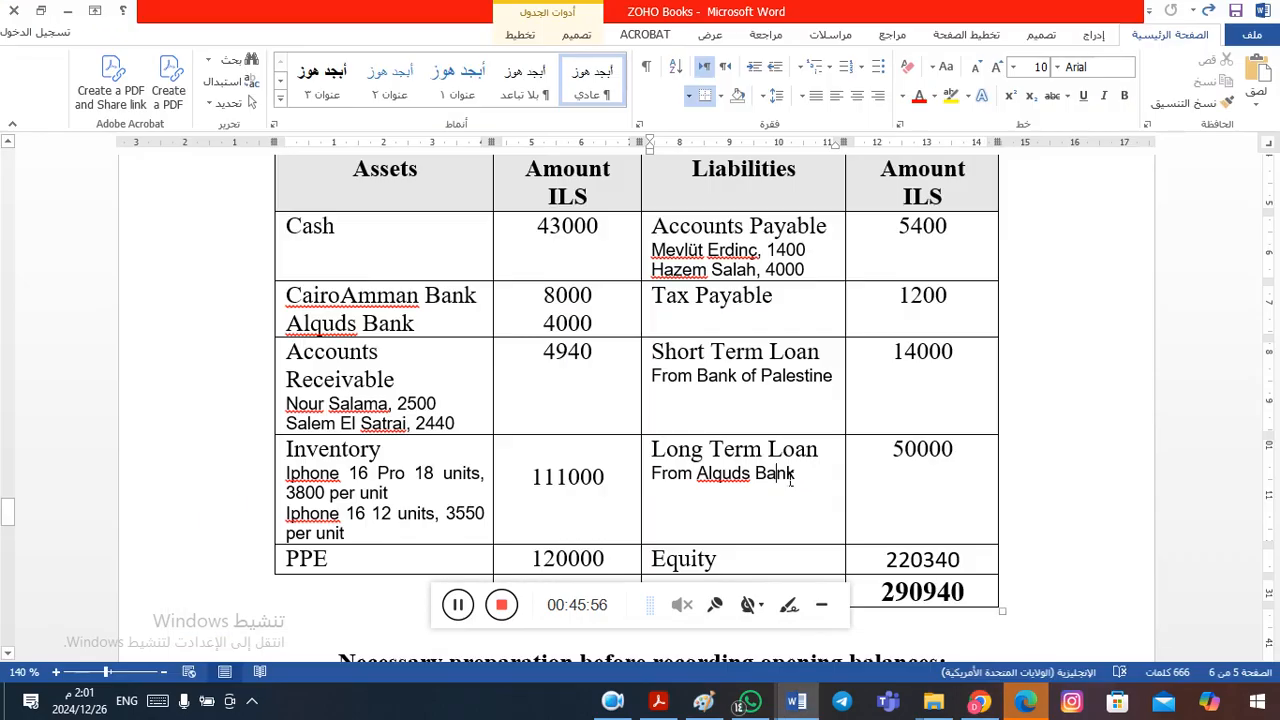
{"action": "key", "text": "alt+Tab"}
{"action": "left_click", "coordinate": [788, 557]}
{"action": "left_click", "coordinate": [802, 562]}
{"action": "type", "text": "50000"}
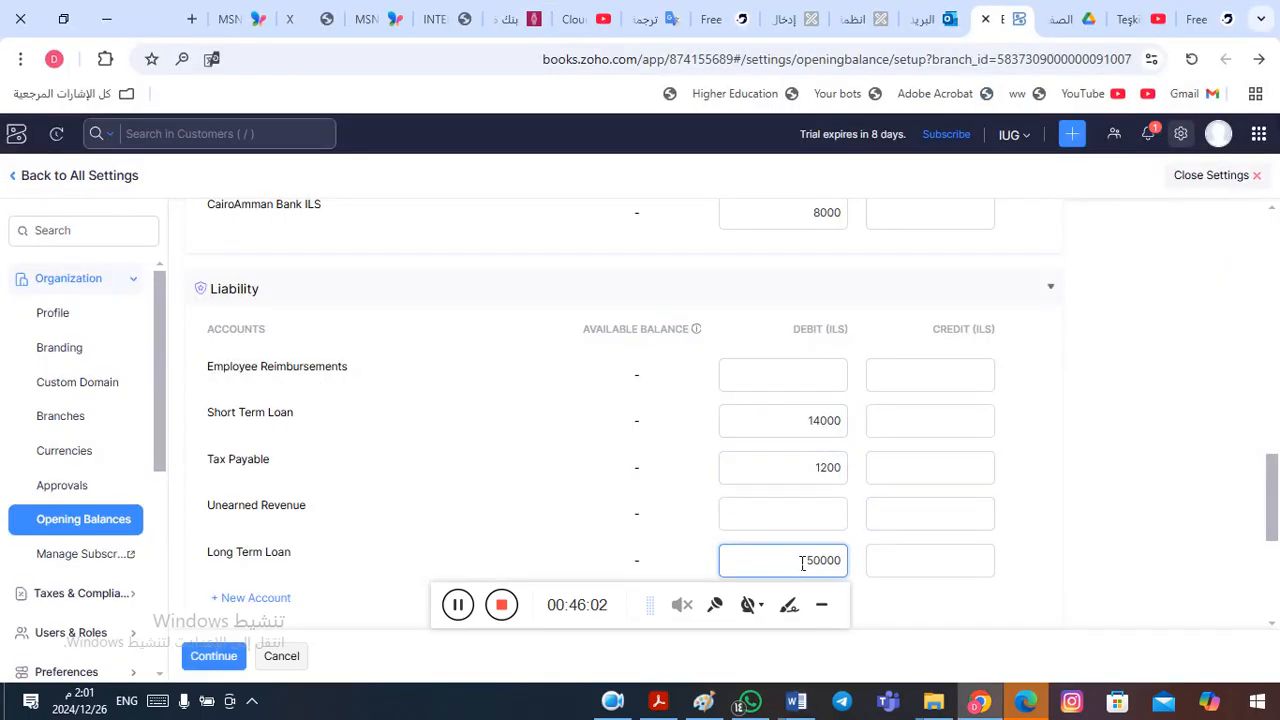
- Copy the Equity amount 220340 from the Word table and expand the Equity accounts in the opening balances
{"action": "key", "text": "alt+Tab"}
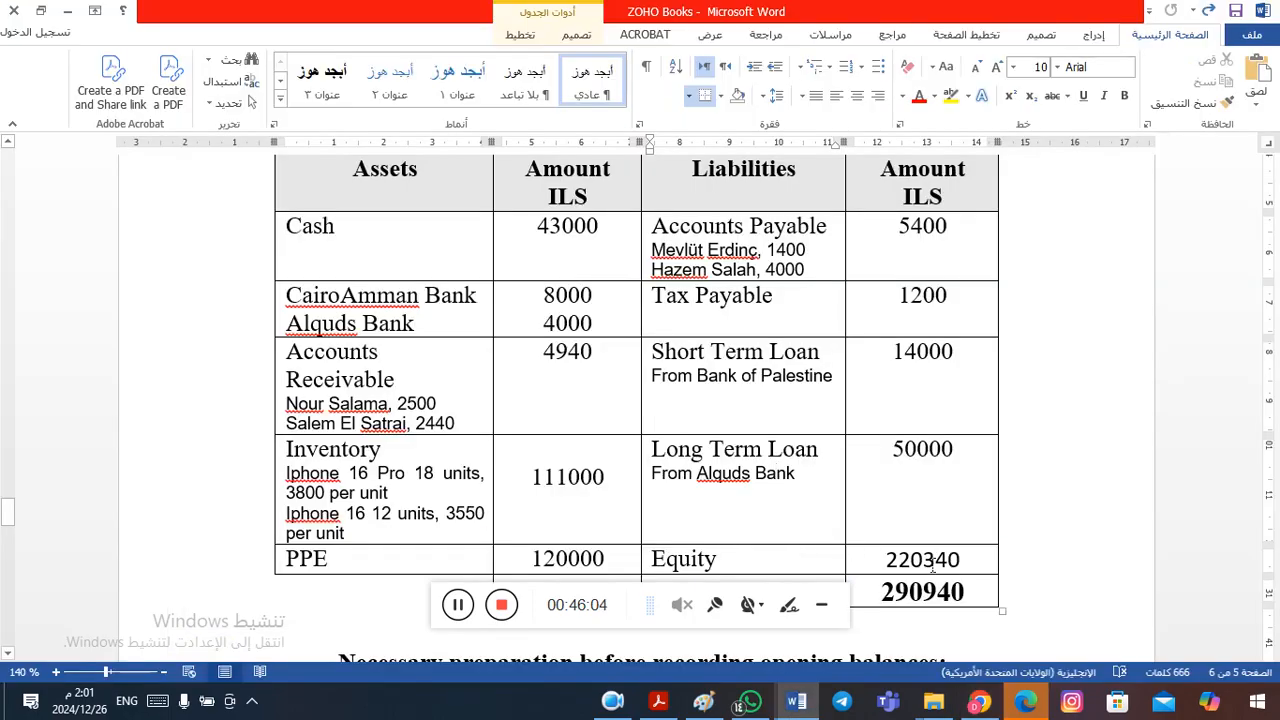
{"action": "double_click", "coordinate": [920, 565]}
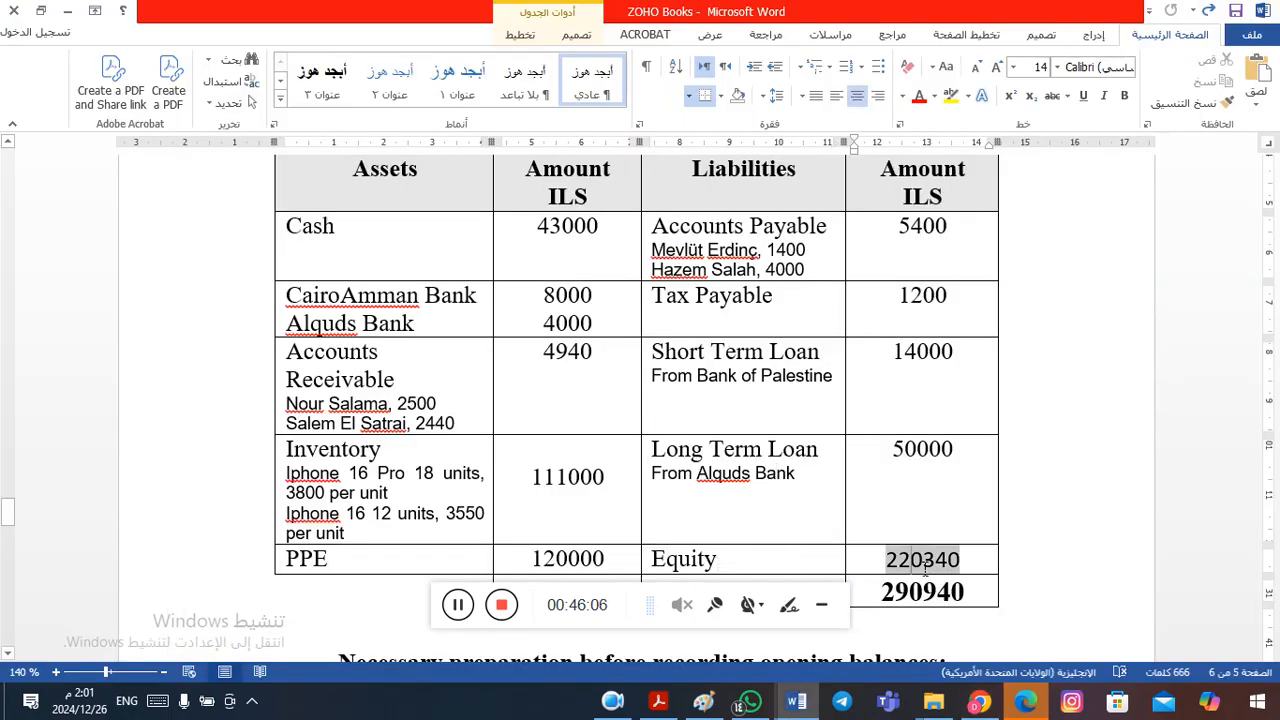
{"action": "key", "text": "ctrl+c"}
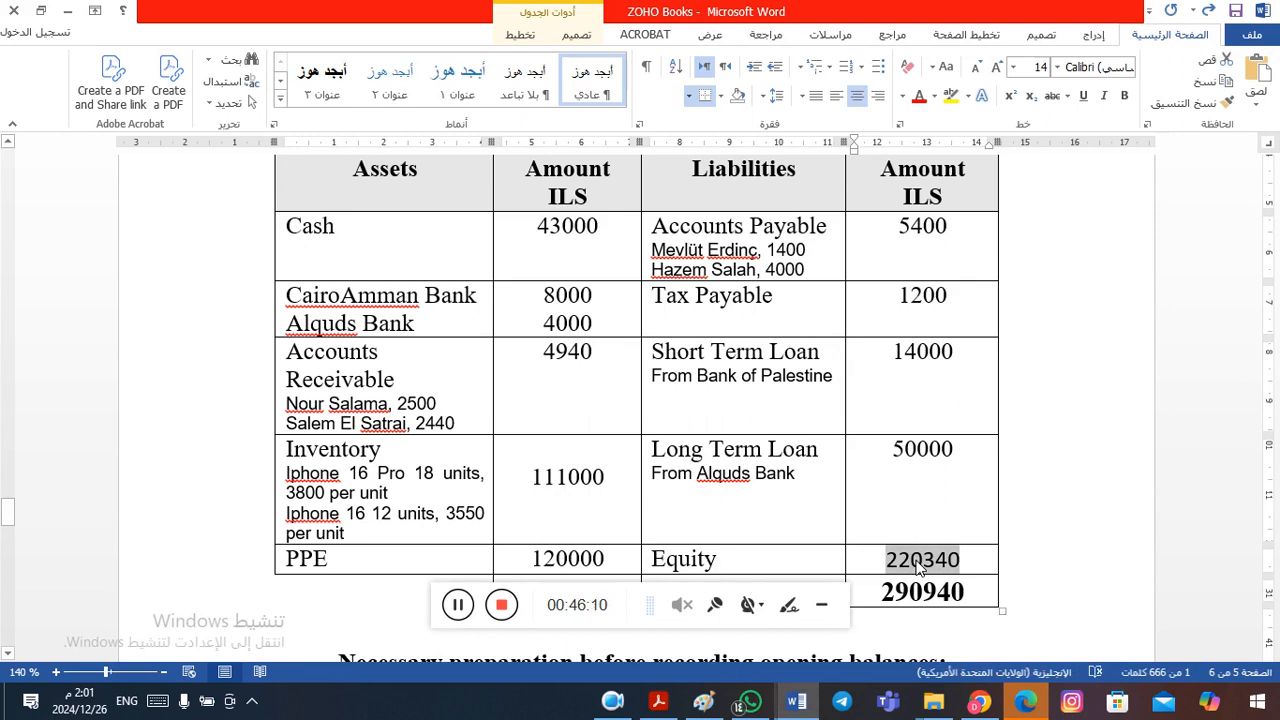
{"action": "key", "text": "alt+Tab"}
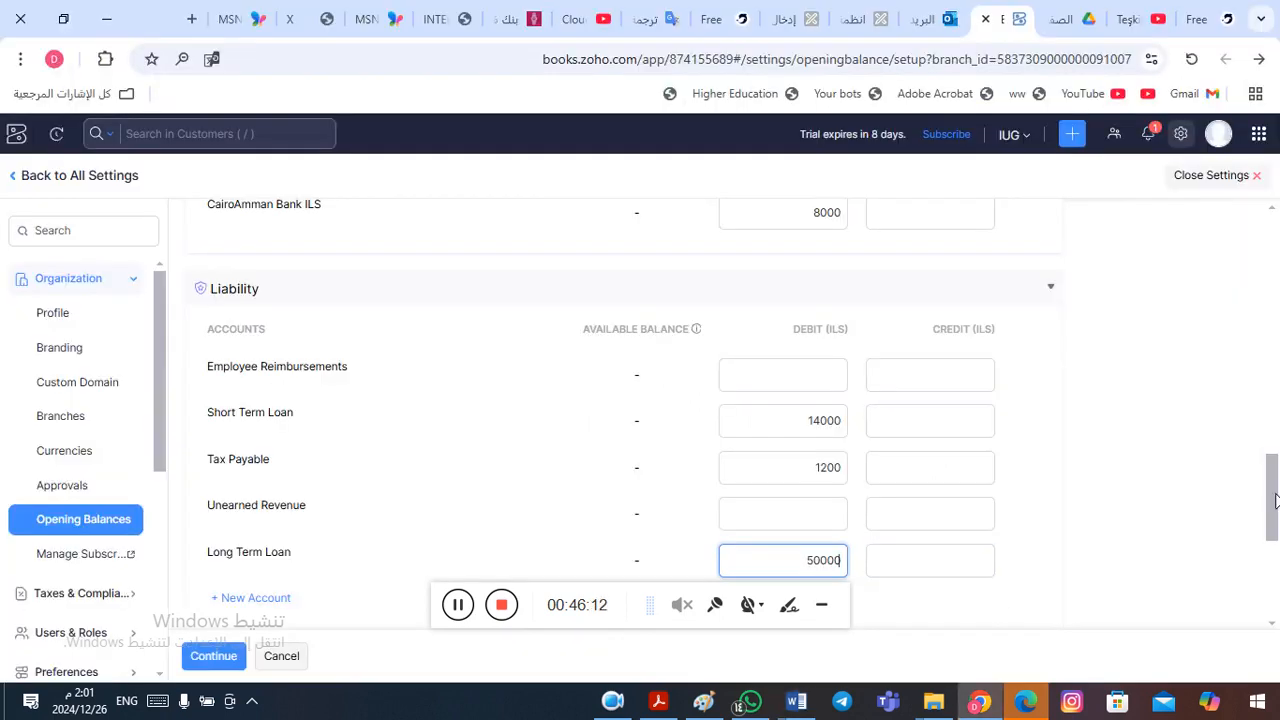
{"action": "scroll", "coordinate": [1275, 500], "scroll_direction": "down", "scroll_amount": 3}
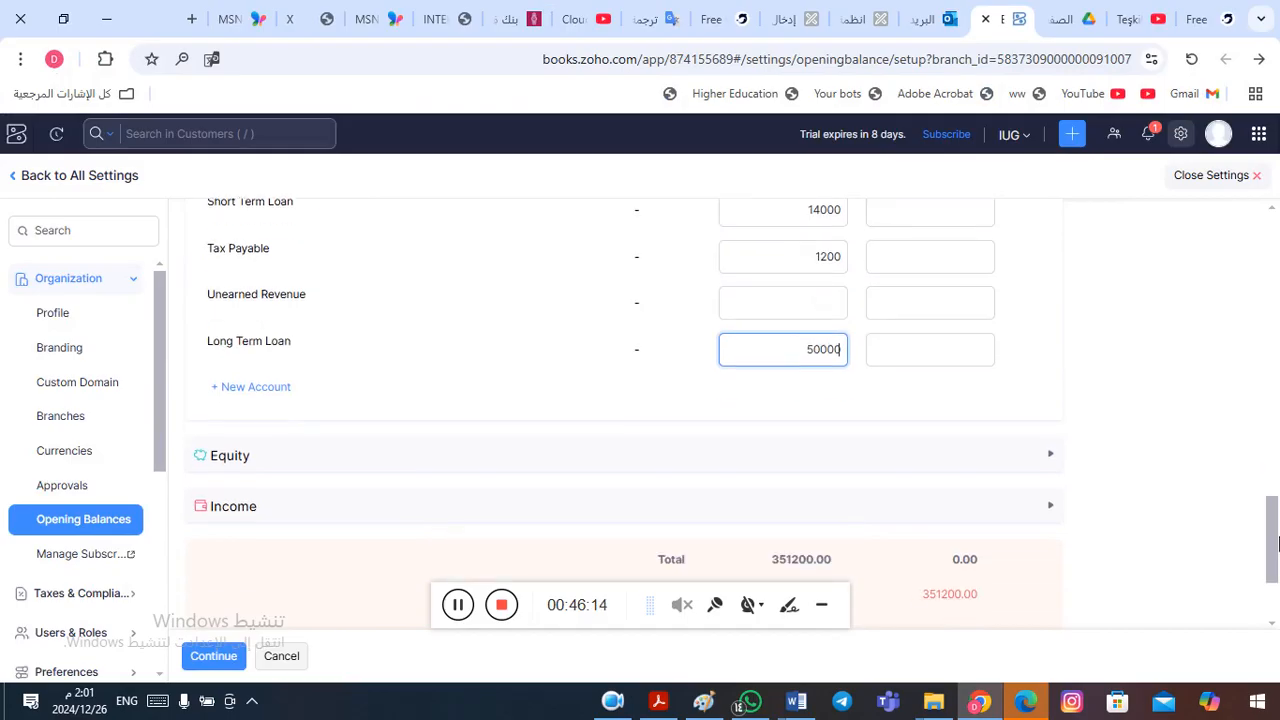
{"action": "left_click", "coordinate": [902, 466]}
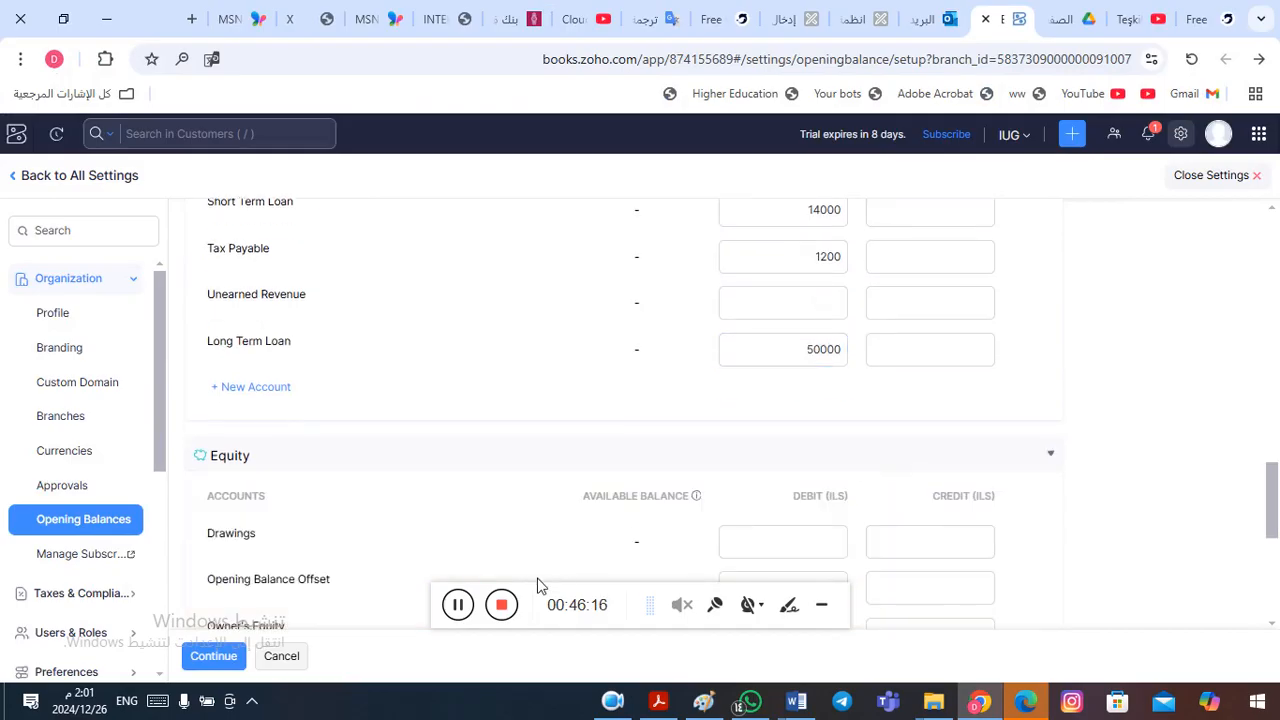
{"action": "left_click_drag", "start_coordinate": [1271, 486], "coordinate": [1275, 522]}
- Record 220340 as the Owner's Equity opening balance on the credit side, with its debit field left empty
{"action": "left_click", "coordinate": [782, 494]}
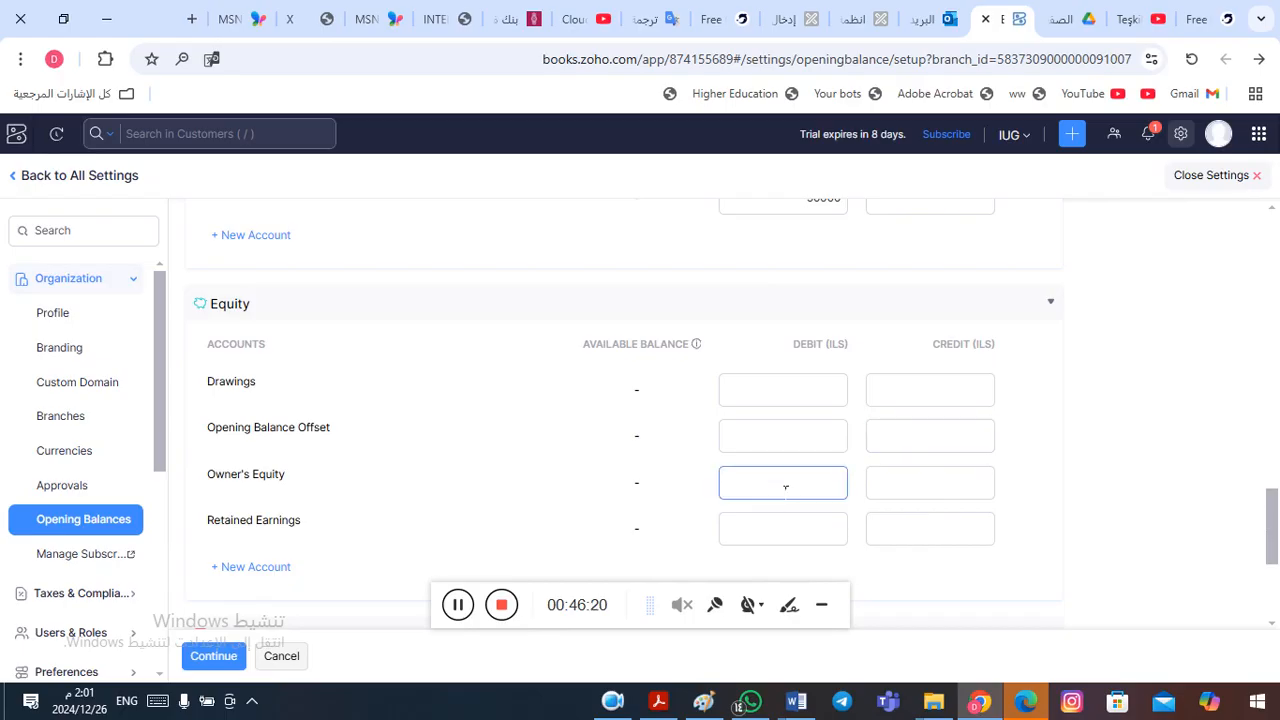
{"action": "type", "text": "220340"}
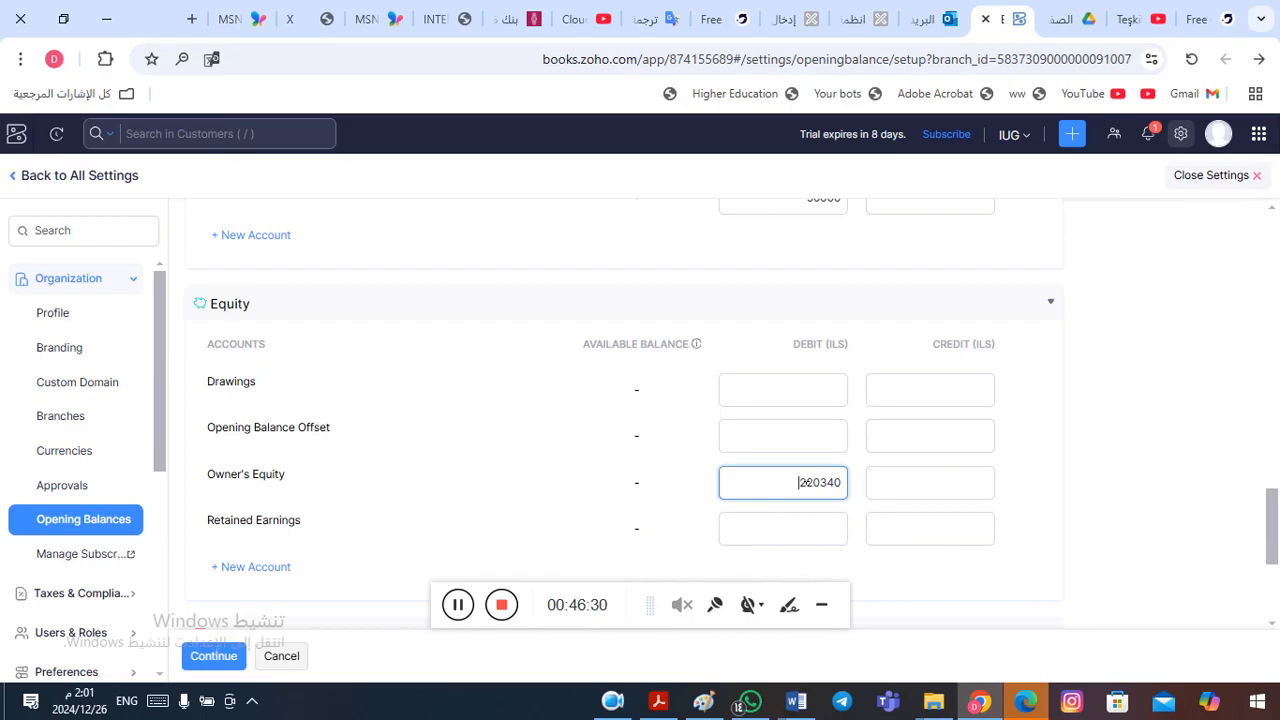
{"action": "double_click", "coordinate": [801, 482]}
{"action": "key", "text": "BackSpace"}
{"action": "left_click", "coordinate": [954, 496]}
{"action": "key", "text": "ctrl+v"}
- Clear the Long Term Loan's debit opening balance and enter 50000 as its credit instead
{"action": "left_click_drag", "start_coordinate": [1275, 516], "coordinate": [1268, 477]}
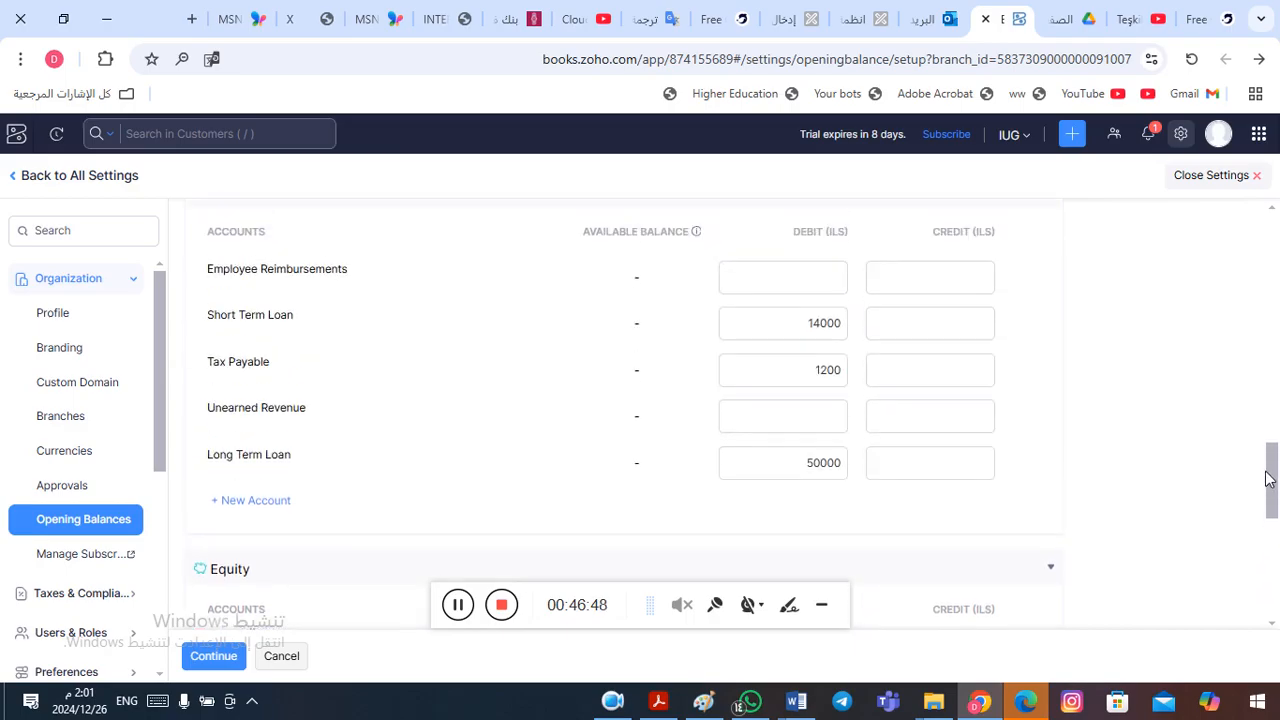
{"action": "left_click", "coordinate": [812, 462]}
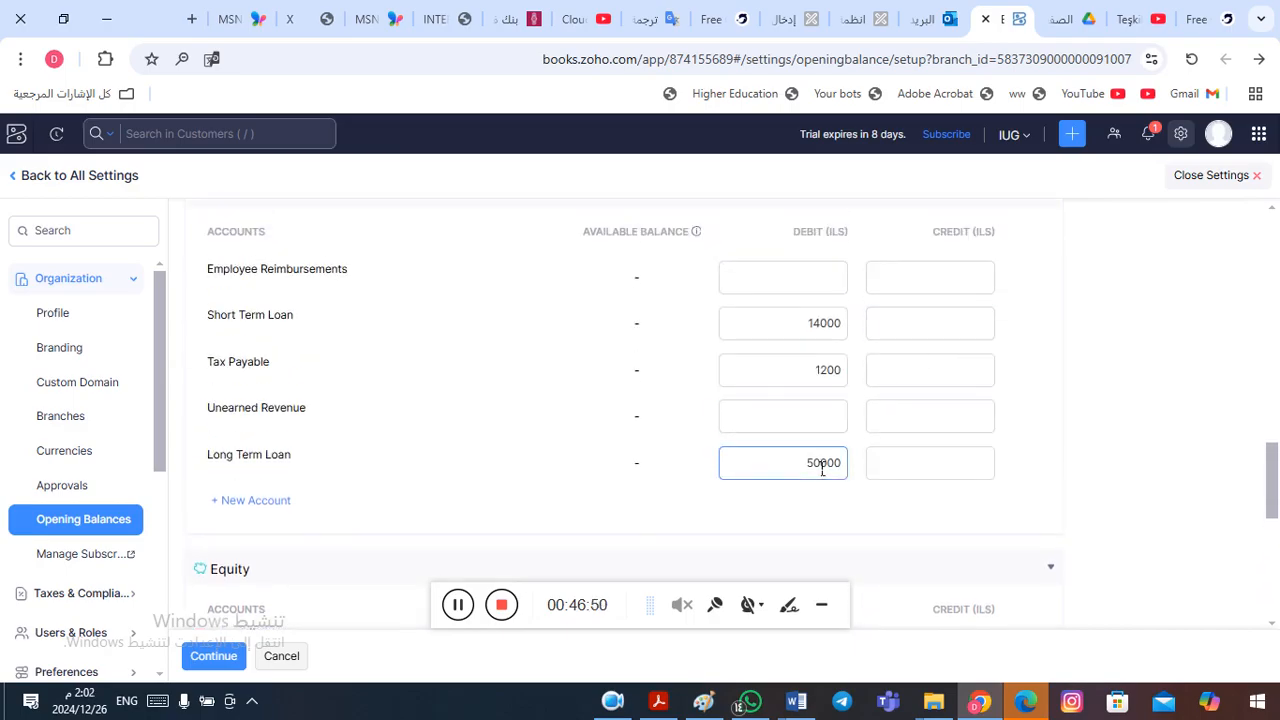
{"action": "double_click", "coordinate": [822, 465]}
{"action": "key", "text": "BackSpace"}
{"action": "left_click", "coordinate": [928, 467]}
{"action": "type", "text": "50000"}
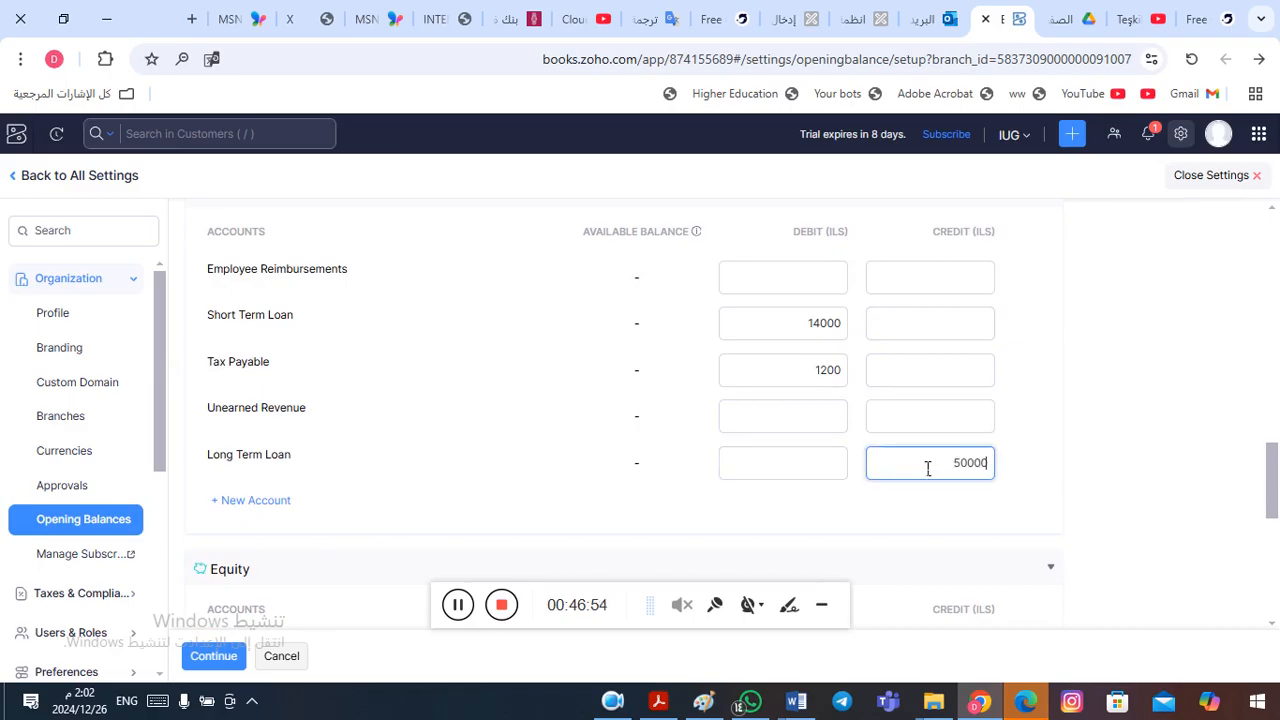
- Clear the Tax Payable debit opening balance and enter 1200 as its credit instead
{"action": "left_click", "coordinate": [823, 369]}
{"action": "double_click", "coordinate": [815, 374]}
{"action": "key", "text": "BackSpace"}
{"action": "left_click", "coordinate": [949, 375]}
{"action": "type", "text": "1200"}
- Move the Short Term Loan's 14000 from debit to credit and review the opening balance totals and migration date
{"action": "left_click", "coordinate": [800, 340]}
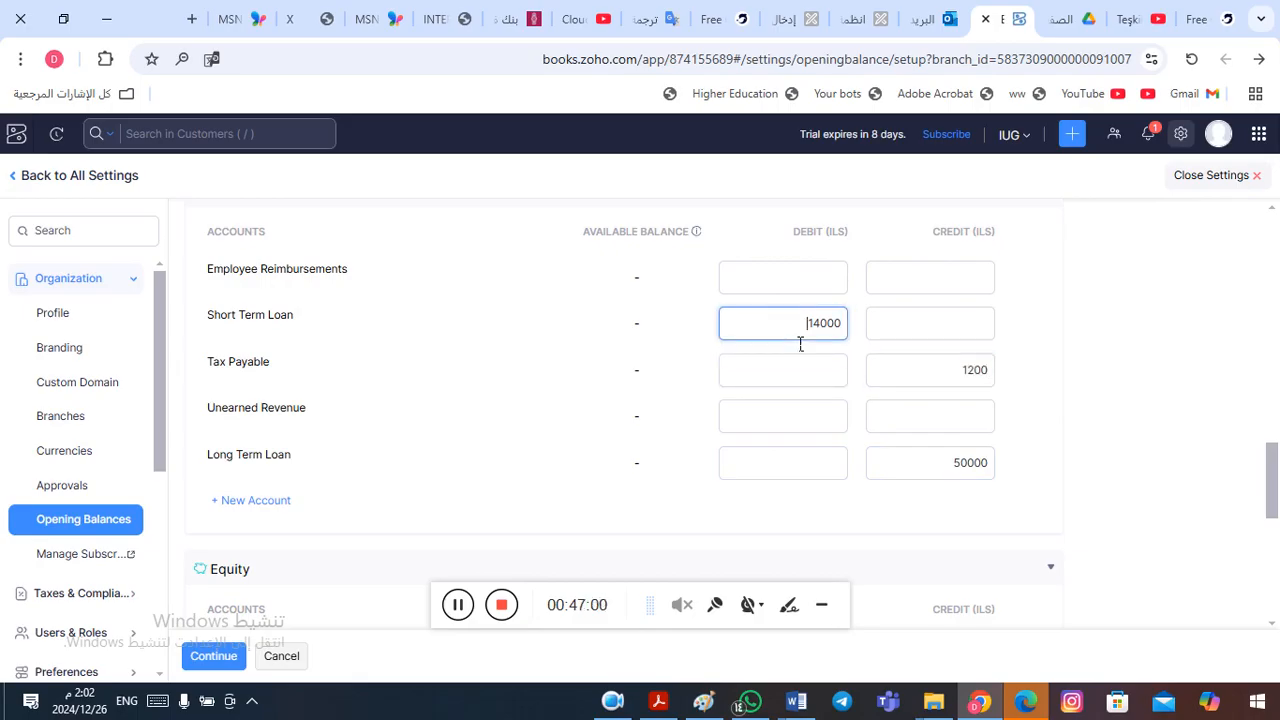
{"action": "double_click", "coordinate": [800, 338]}
{"action": "key", "text": "BackSpace"}
{"action": "left_click", "coordinate": [951, 326]}
{"action": "key", "text": "ctrl+v"}
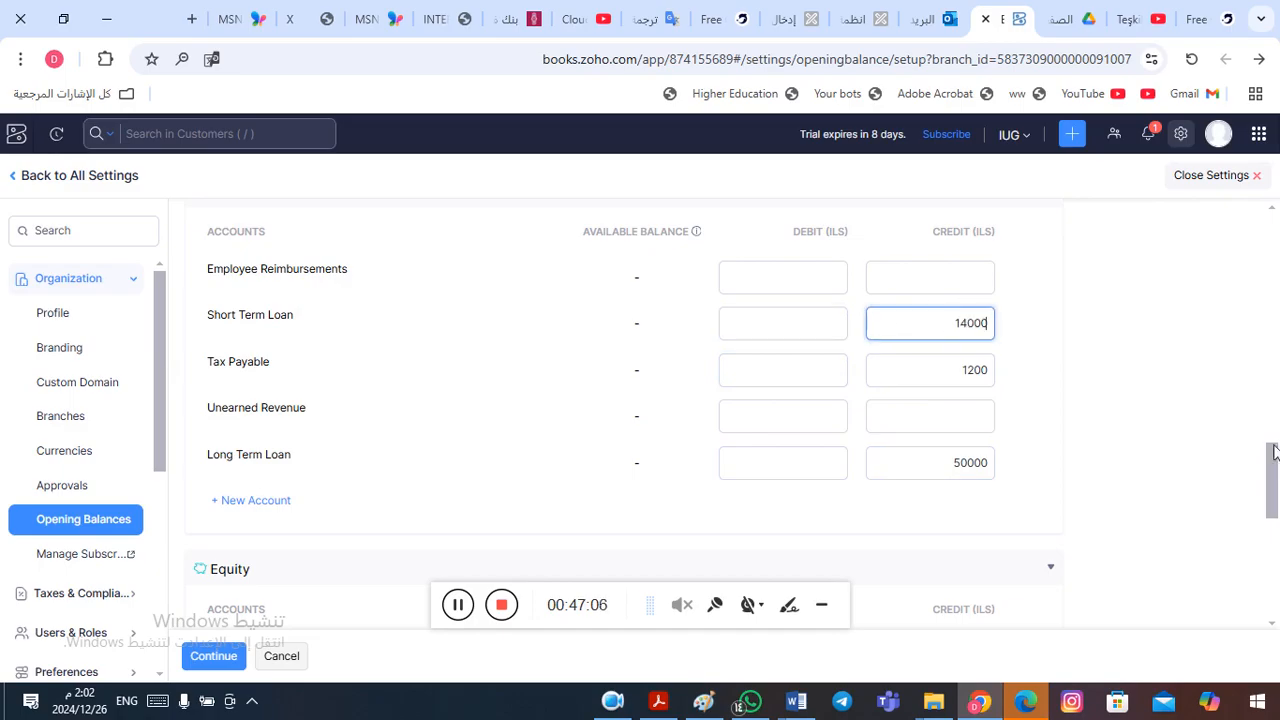
{"action": "left_click_drag", "start_coordinate": [1275, 465], "coordinate": [1275, 577]}
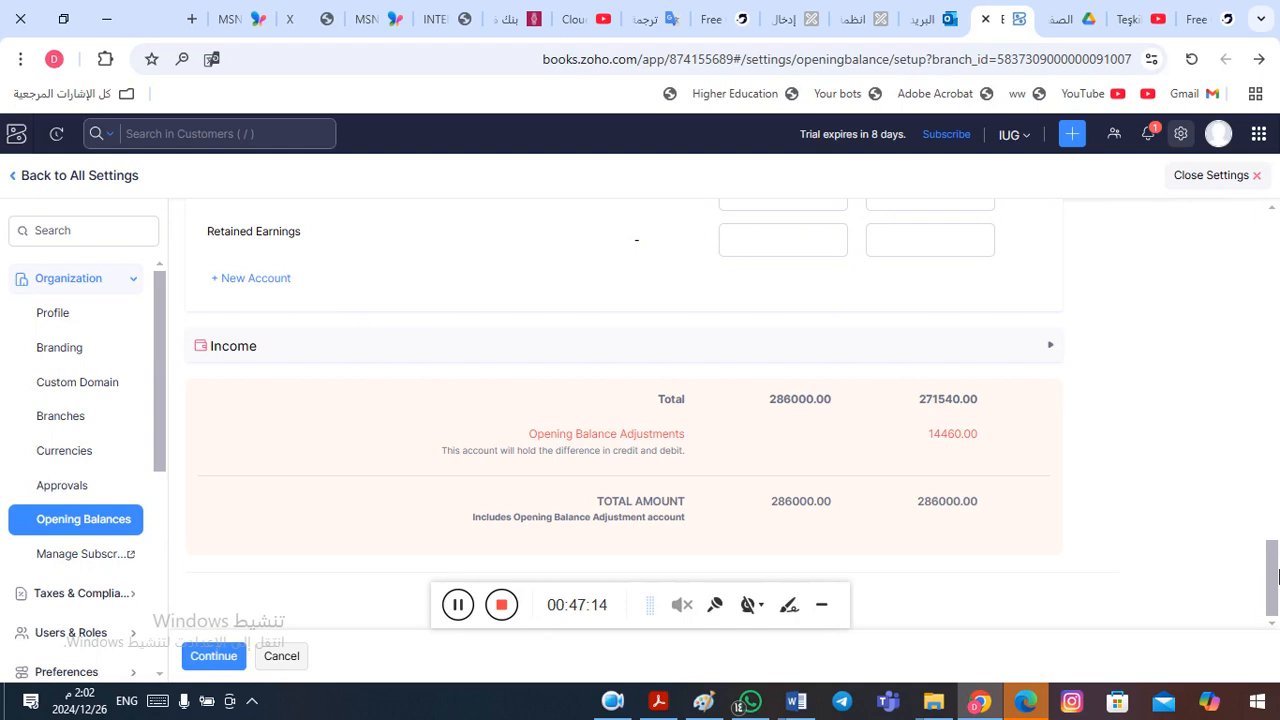
{"action": "left_click_drag", "start_coordinate": [1277, 575], "coordinate": [1263, 289]}
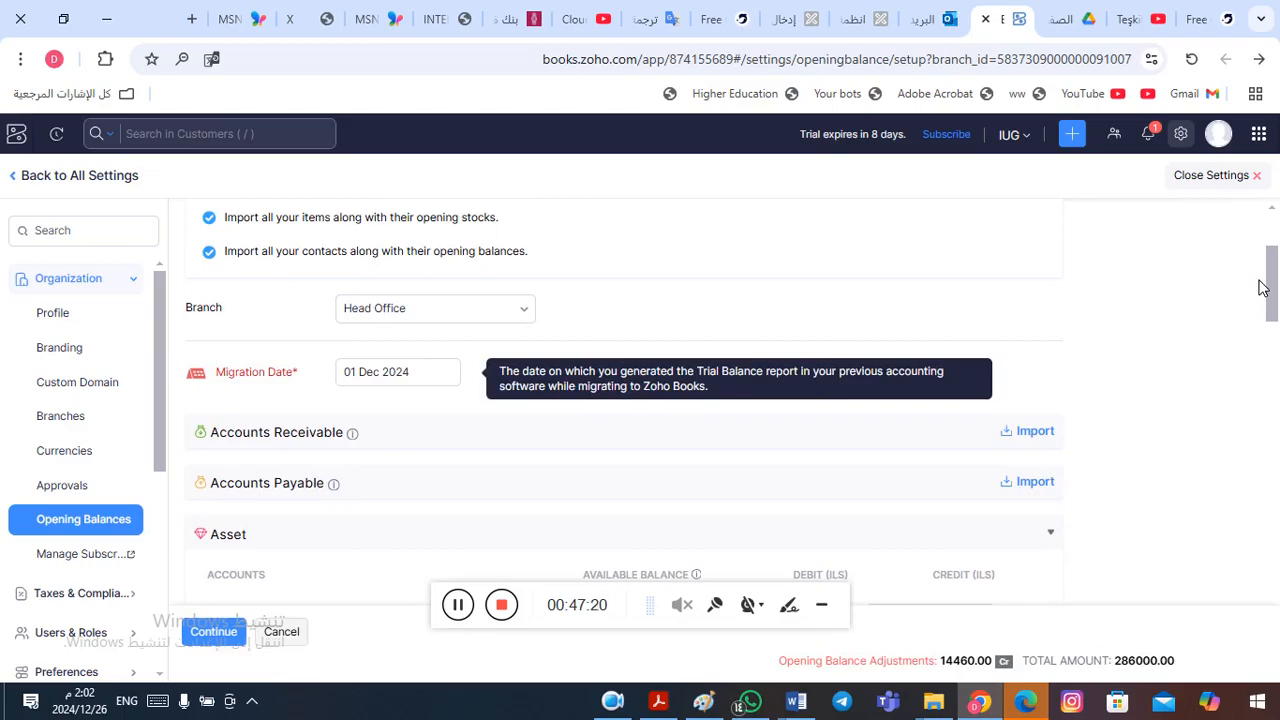
- Change the opening balance migration date to 01 Jan 2024 and accept the recalculation of the account balances
{"action": "left_click", "coordinate": [410, 380]}
{"action": "left_click", "coordinate": [410, 382]}
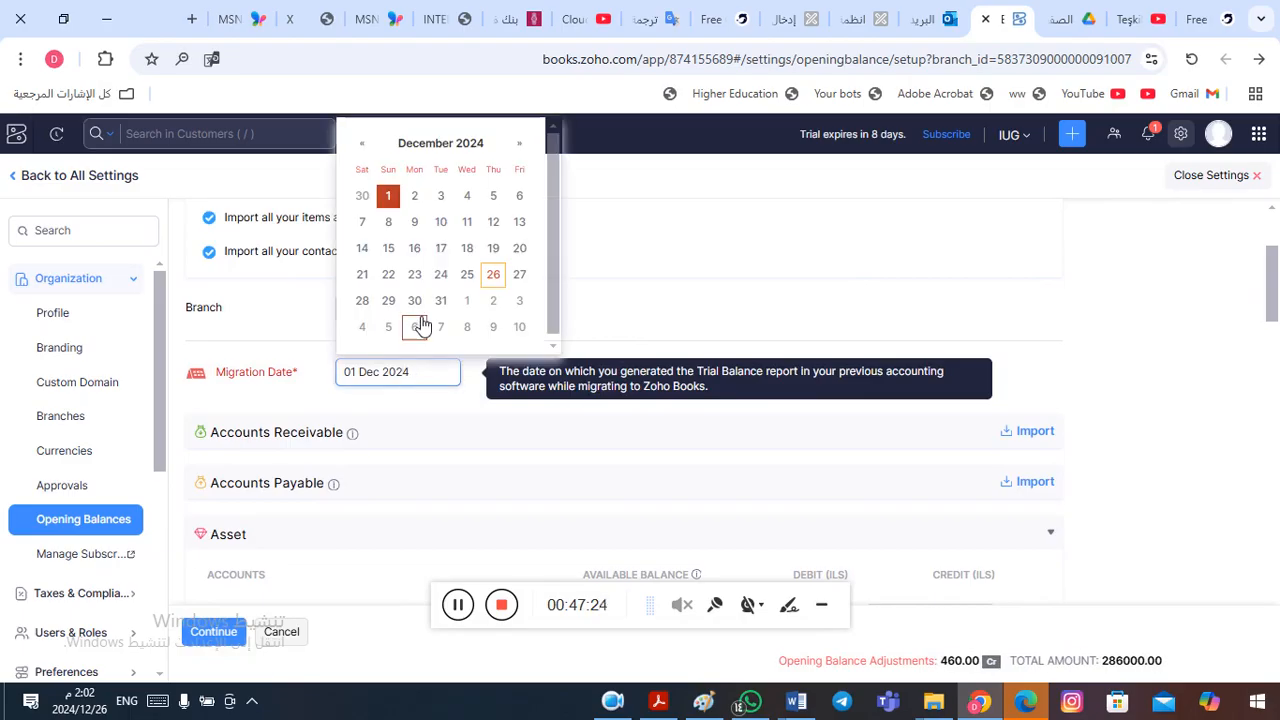
{"action": "left_click", "coordinate": [455, 147]}
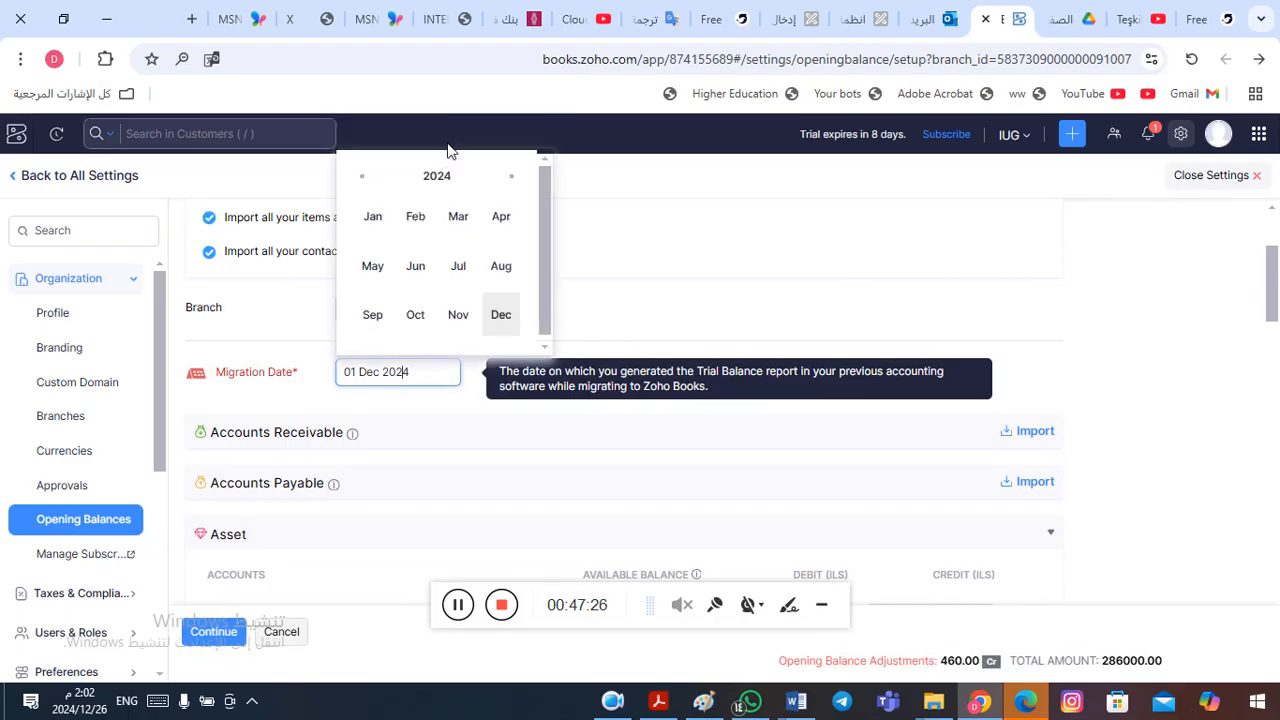
{"action": "left_click", "coordinate": [378, 220]}
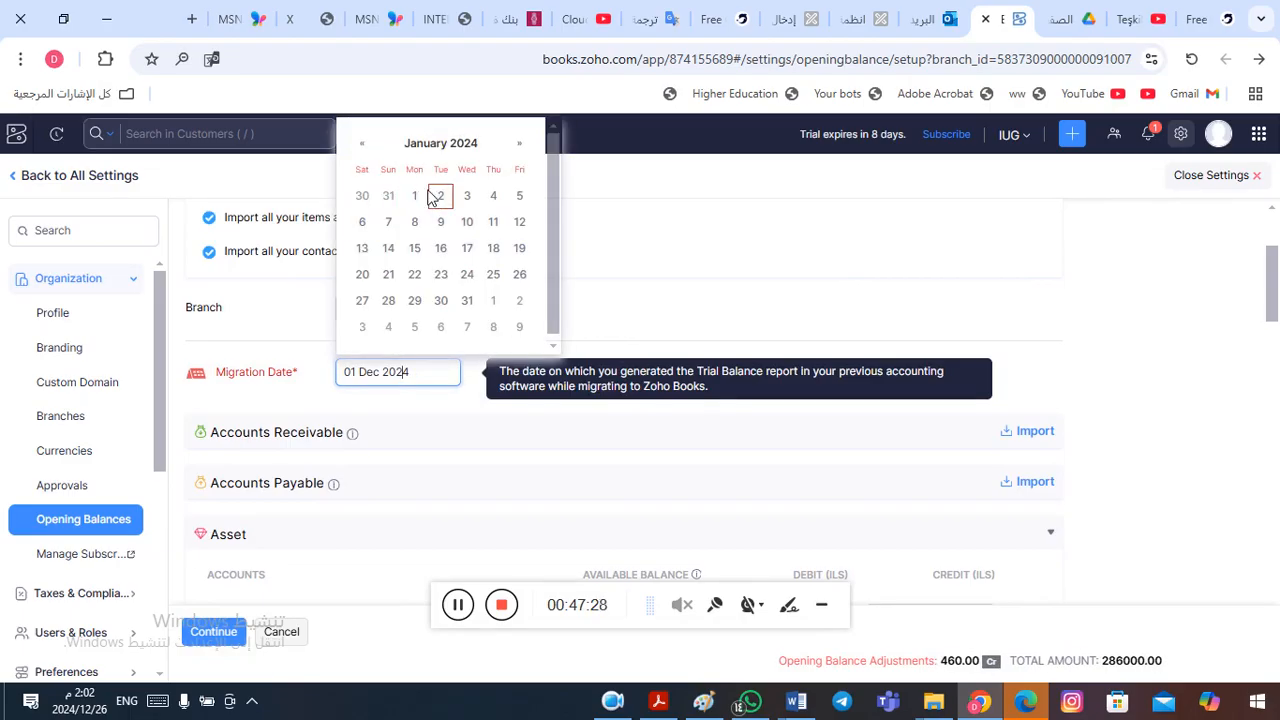
{"action": "left_click", "coordinate": [417, 197]}
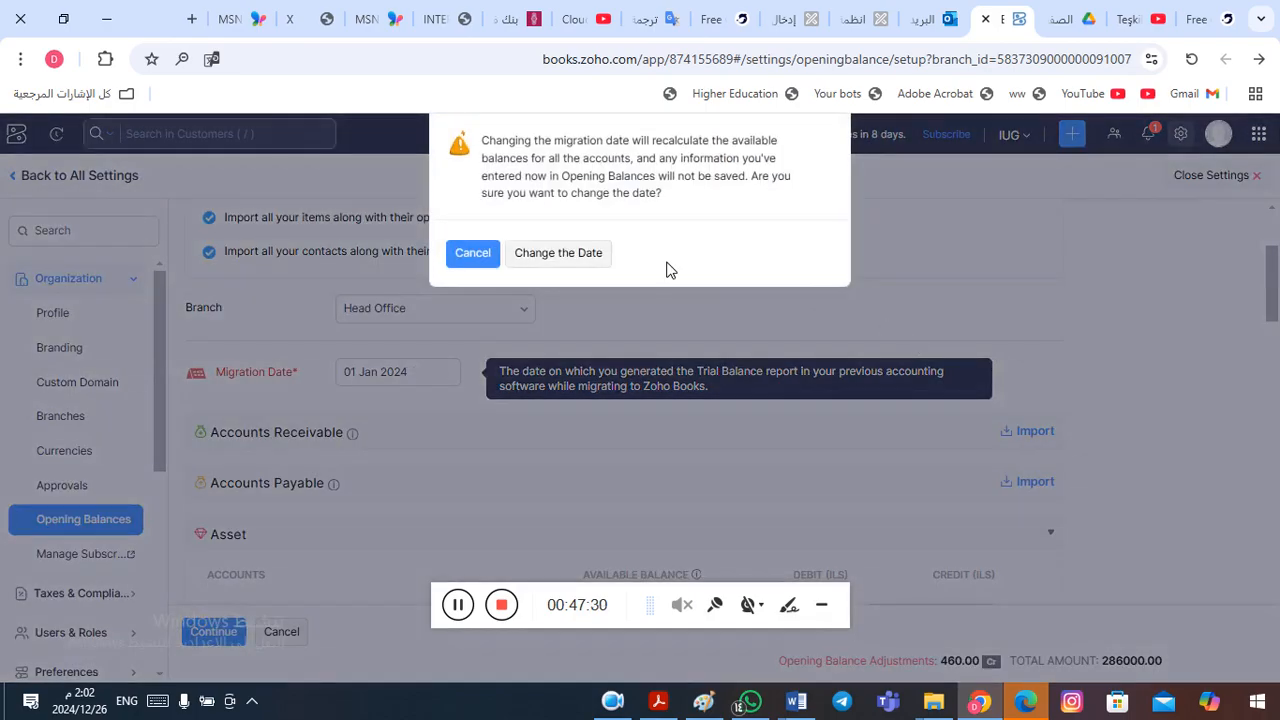
{"action": "left_click", "coordinate": [588, 256]}
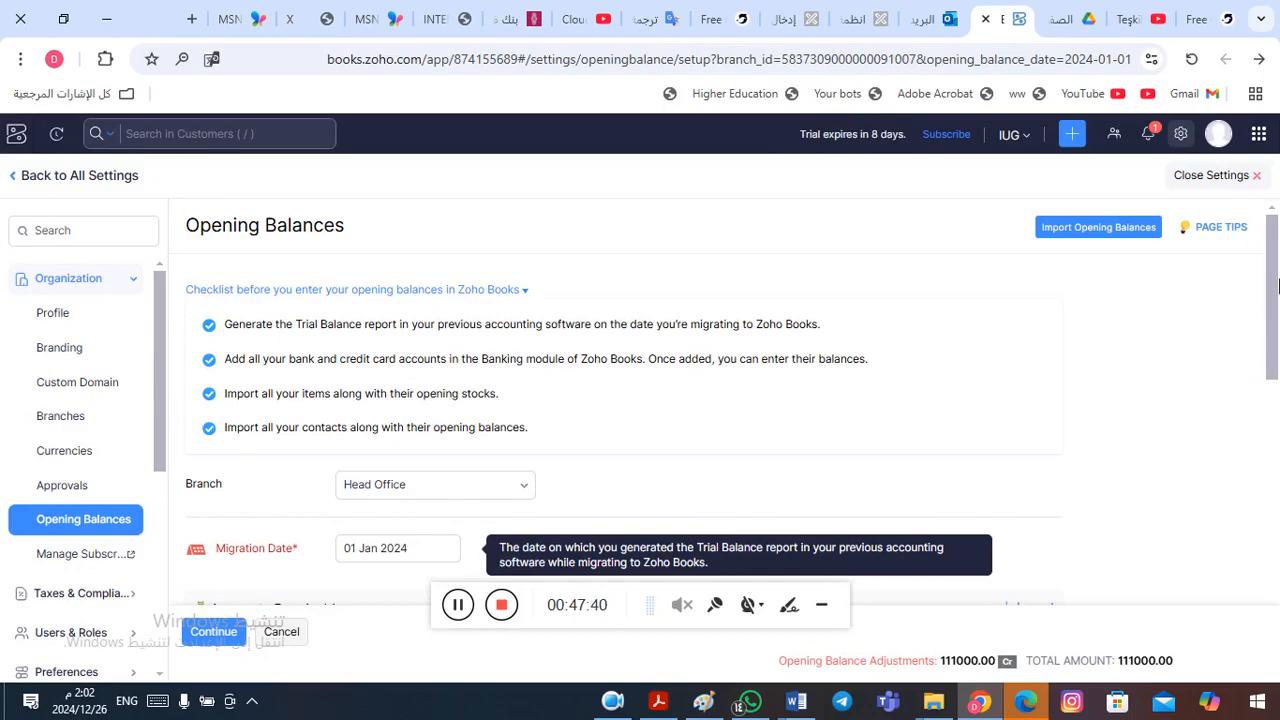
{"action": "mouse_move", "coordinate": [1275, 287]}
{"action": "left_mouse_down"}
{"action": "mouse_move", "coordinate": [1275, 305]}
{"action": "mouse_move", "coordinate": [1274, 266]}
{"action": "left_mouse_up"}
{"action": "left_click", "coordinate": [459, 606]}
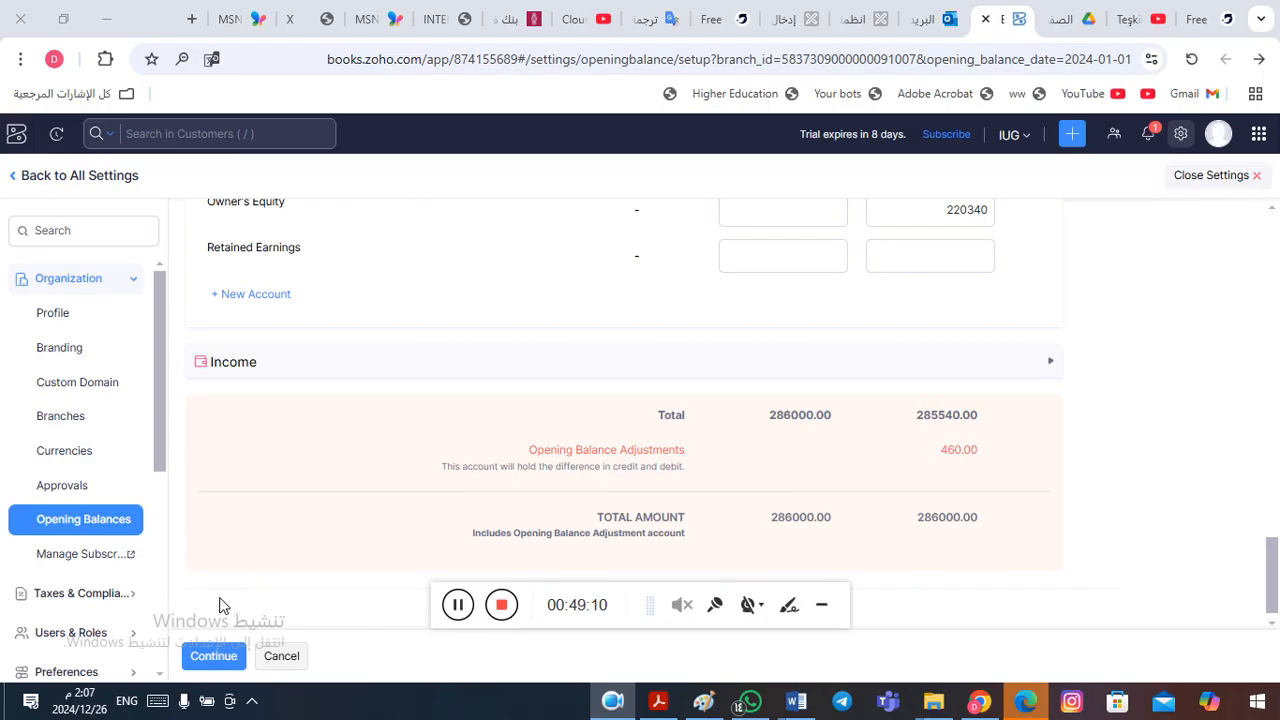
- Save the reviewed opening balances, letting the debit and credit difference go to the Opening Balance Adjustments account
{"action": "left_click", "coordinate": [211, 664]}
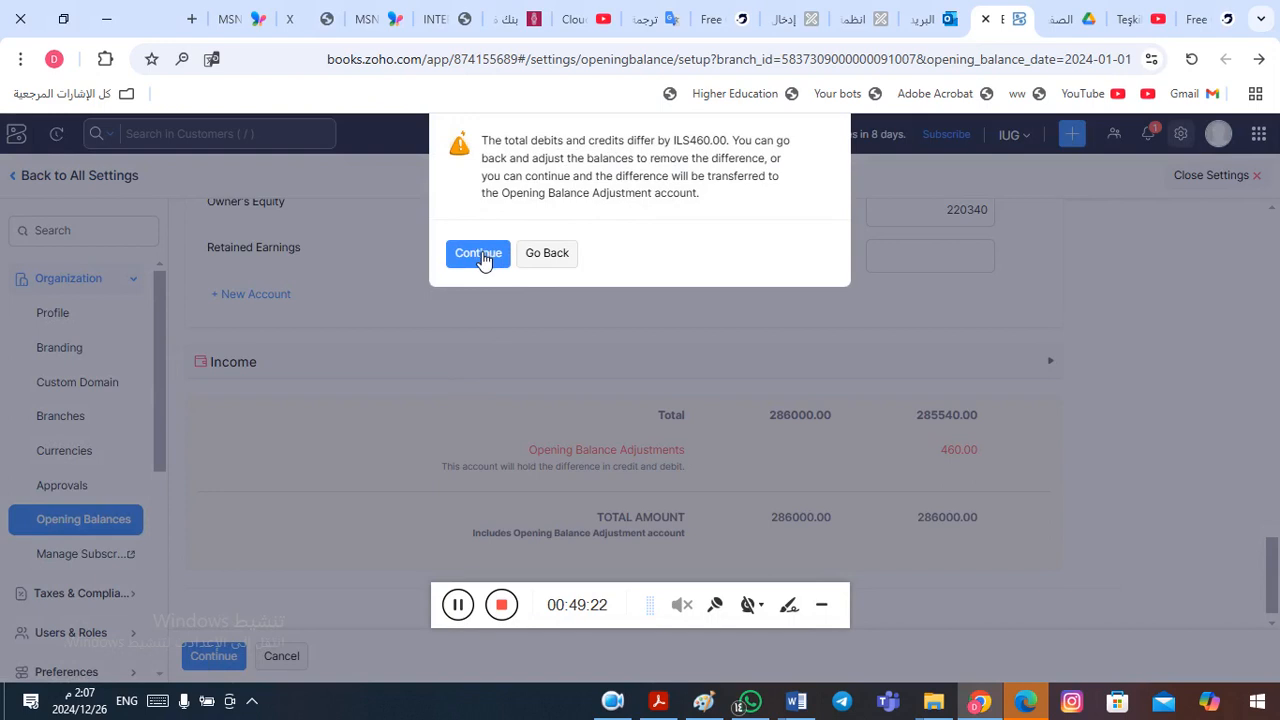
{"action": "left_click", "coordinate": [478, 258]}
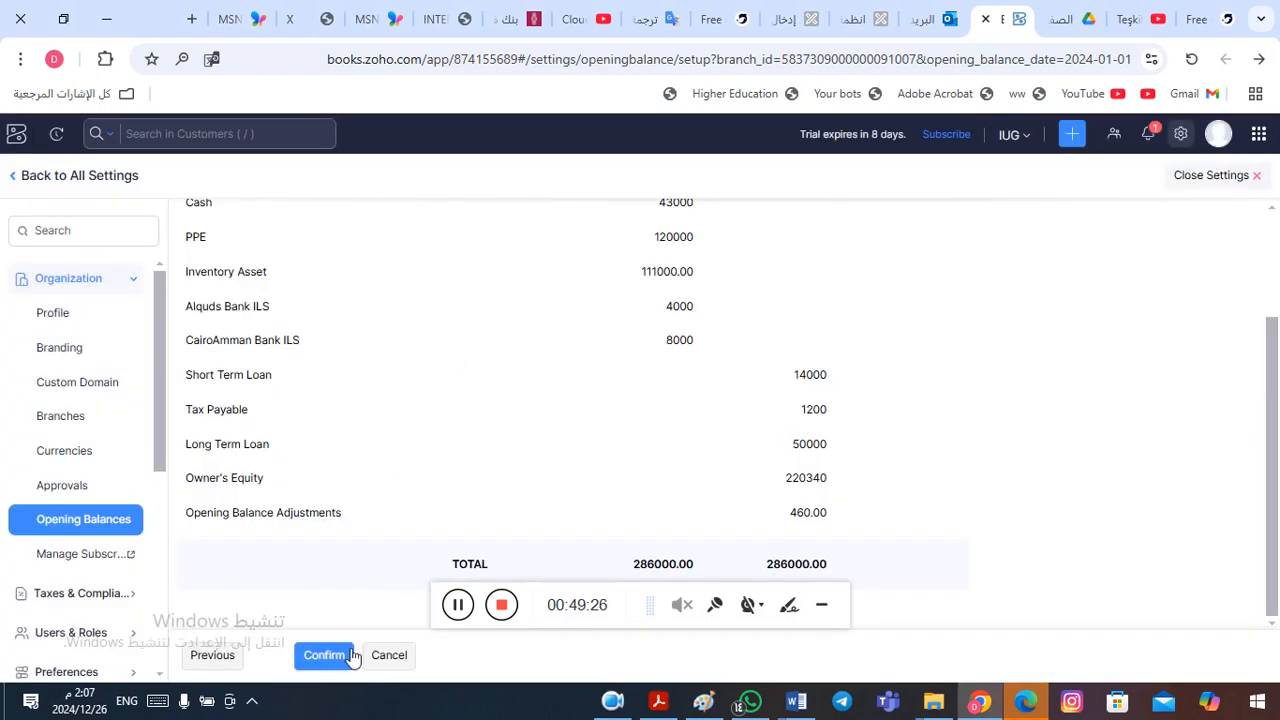
{"action": "left_click_drag", "start_coordinate": [1268, 449], "coordinate": [1260, 420]}
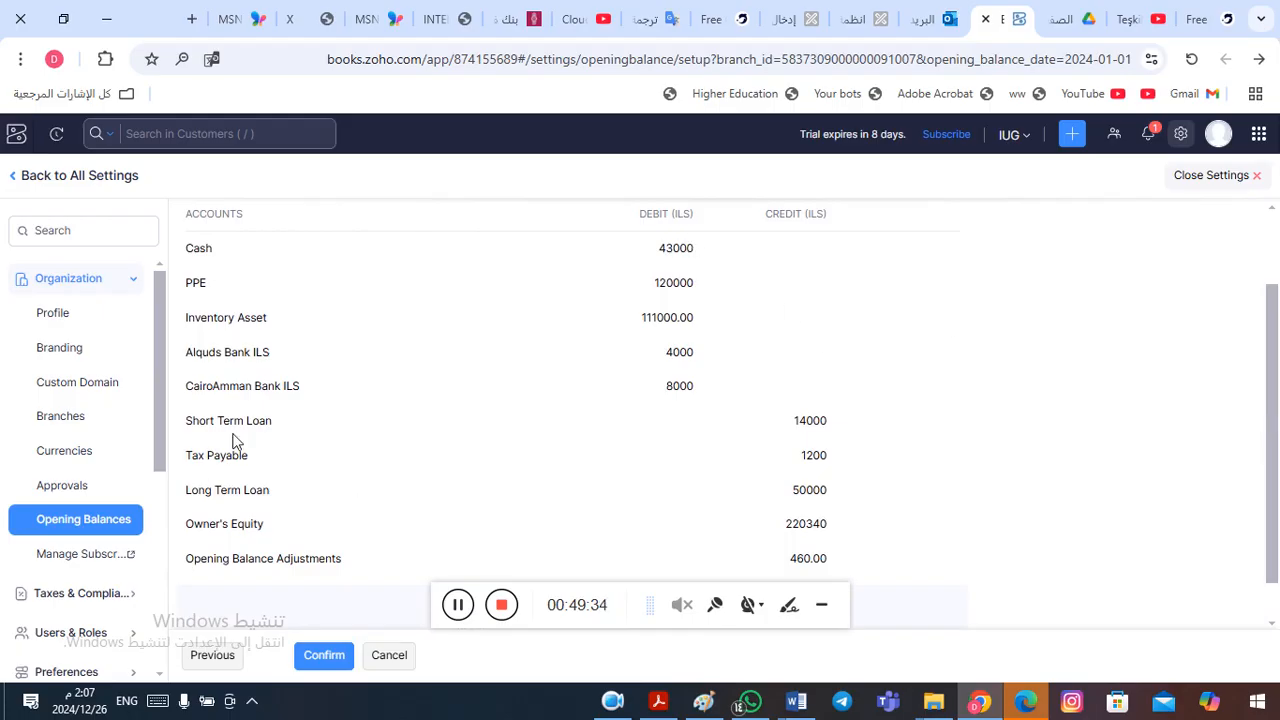
{"action": "left_click", "coordinate": [327, 661]}
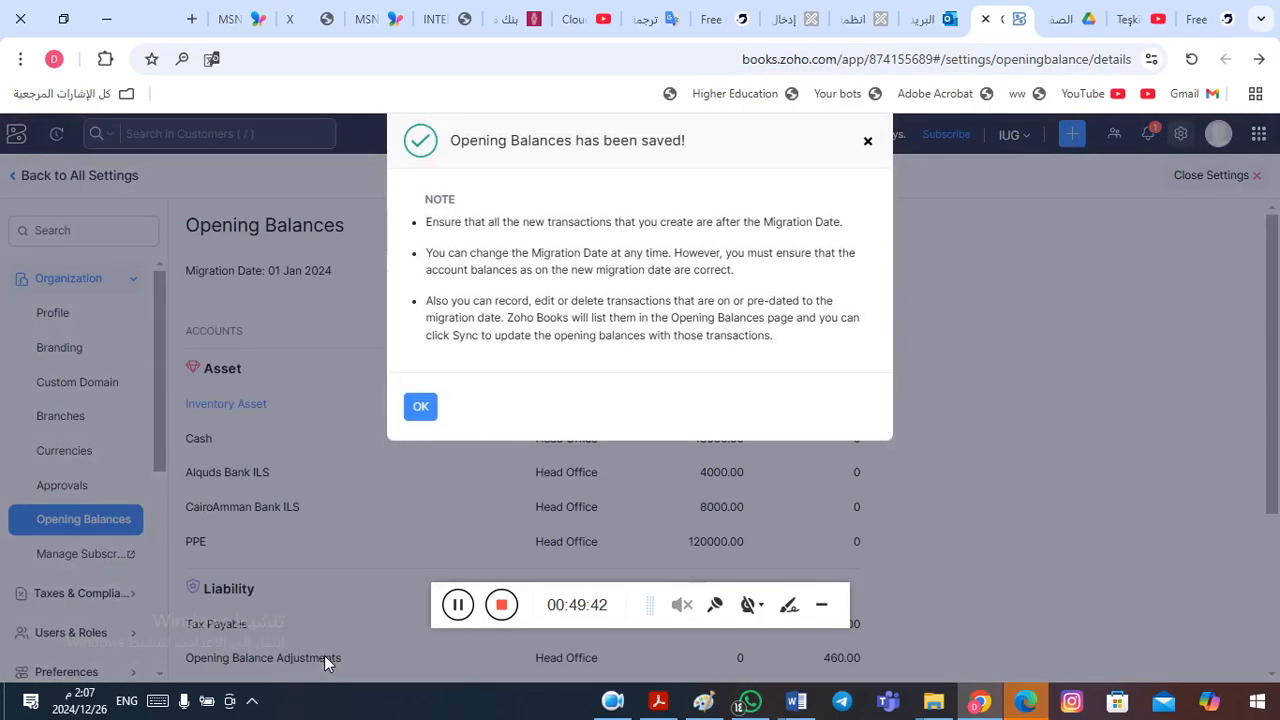
{"action": "left_click", "coordinate": [421, 408]}
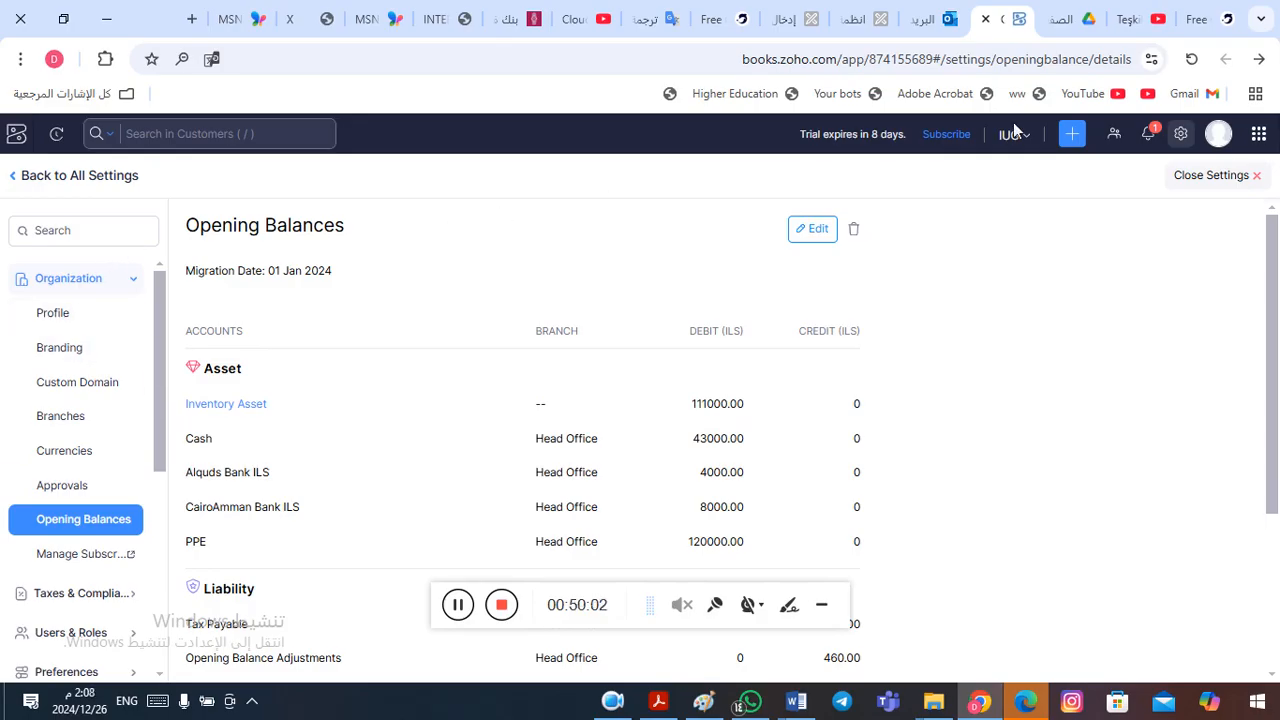
- Leave the settings, open the second listed customer, and look up that customer's receivable in the Word financial position table
{"action": "left_click", "coordinate": [1257, 177]}
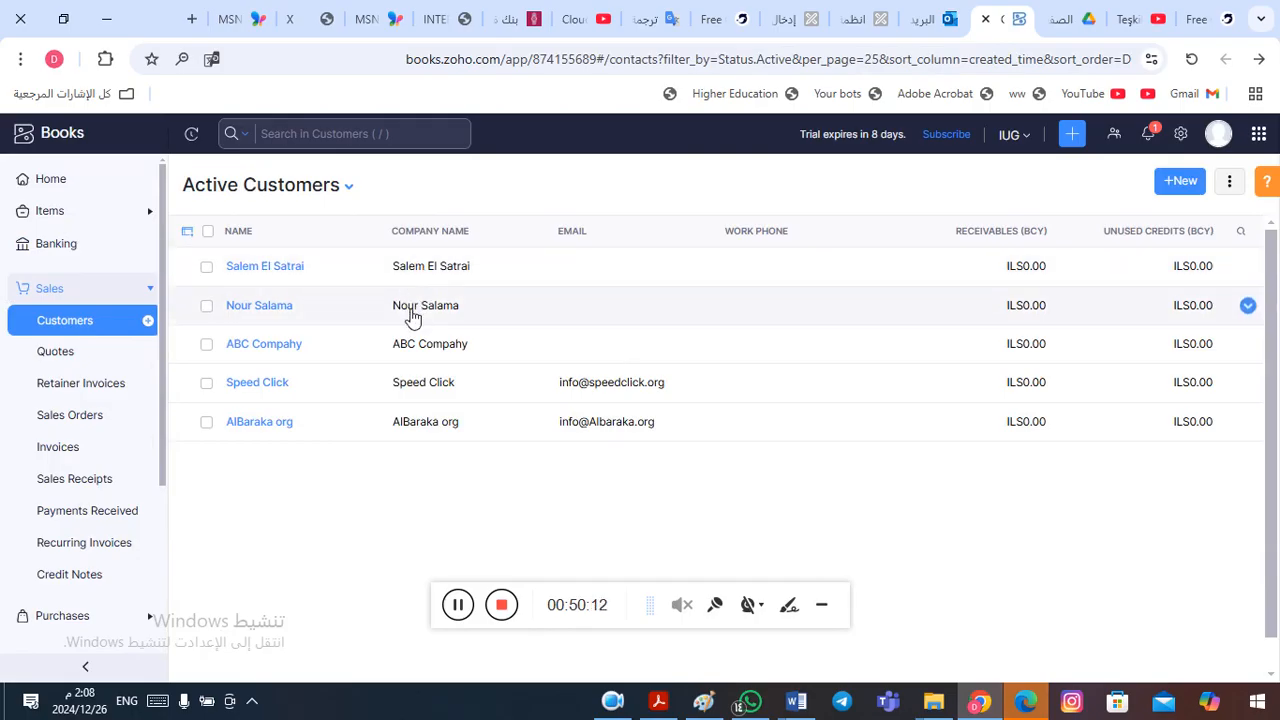
{"action": "left_click", "coordinate": [252, 309]}
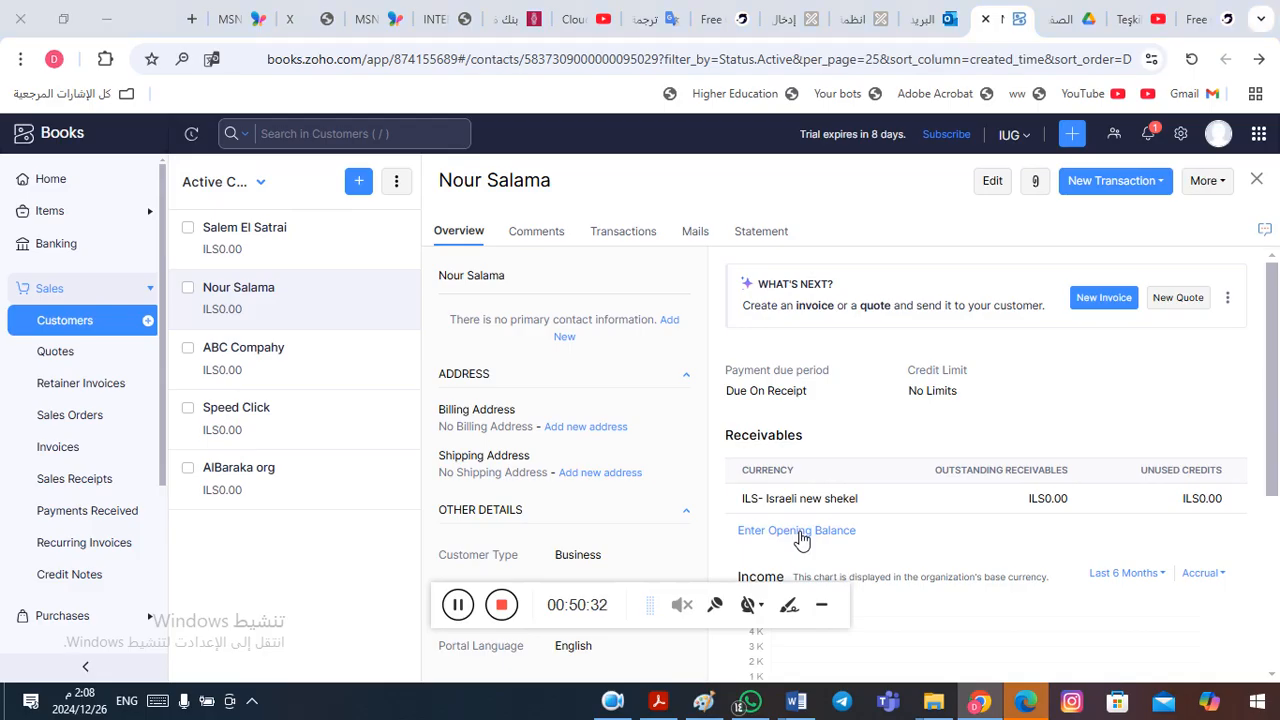
{"action": "key", "text": "alt+Tab"}
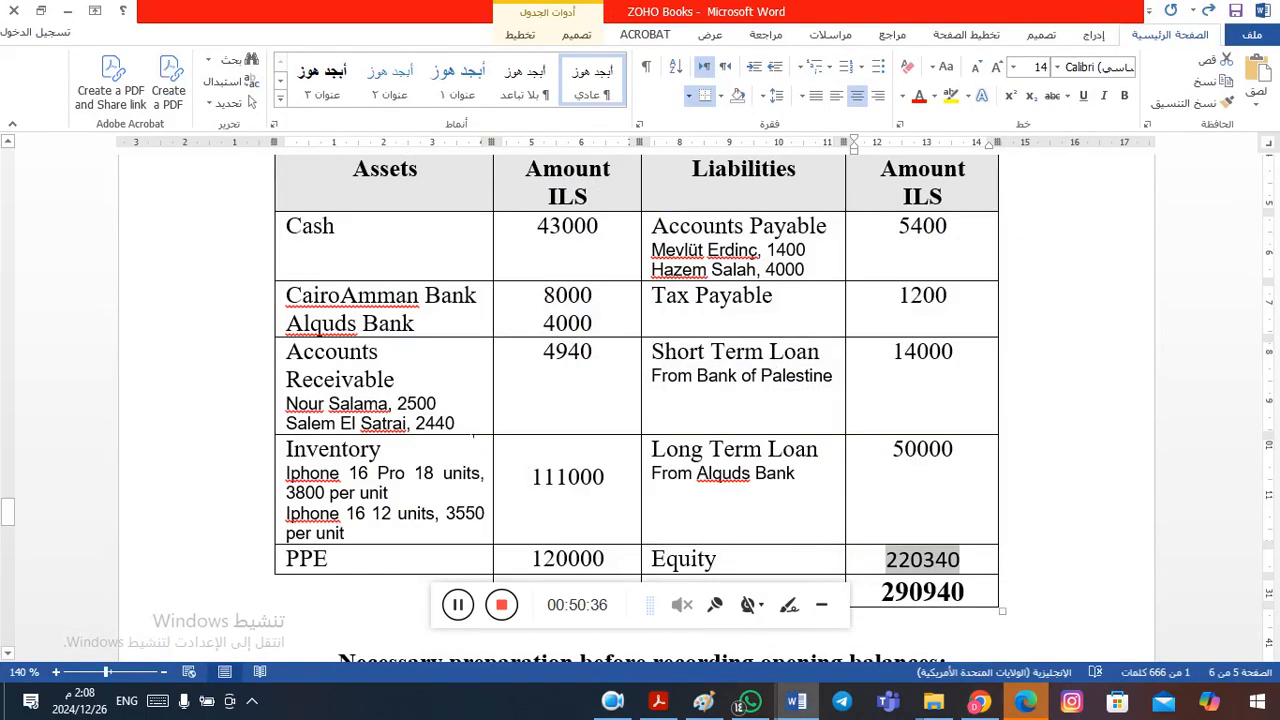
{"action": "left_click_drag", "start_coordinate": [397, 404], "coordinate": [437, 405]}
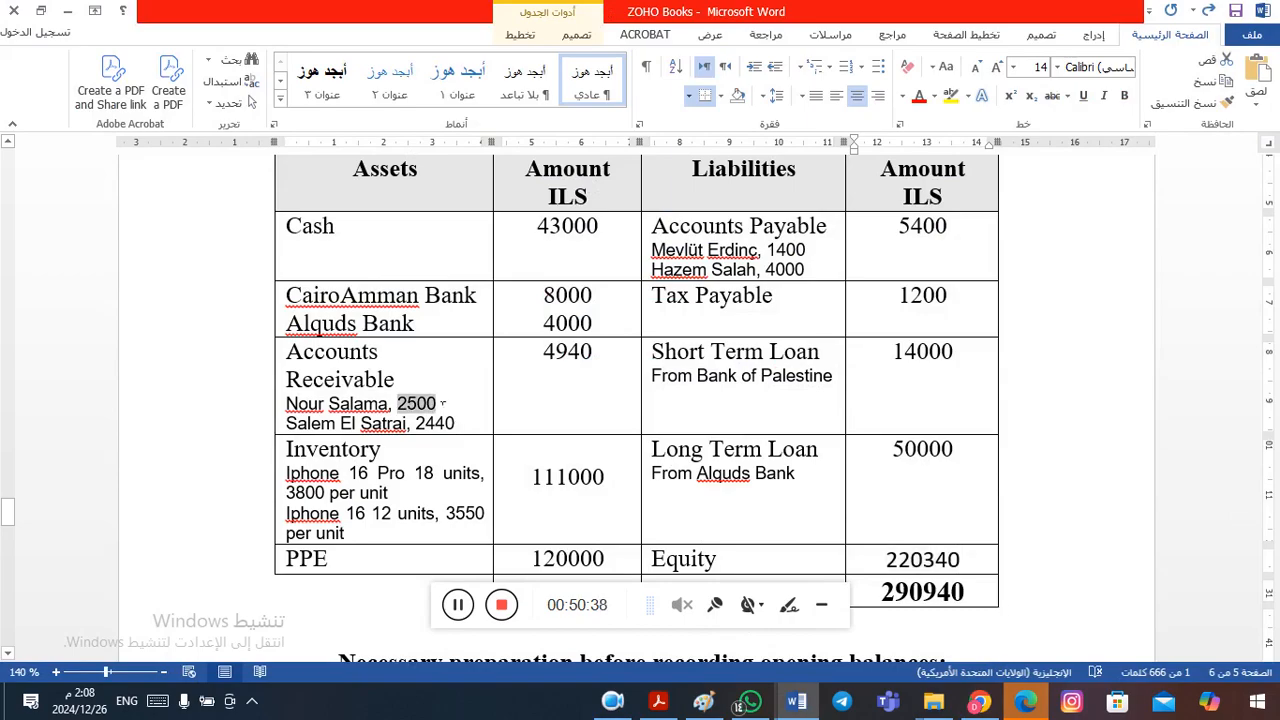
{"action": "key", "text": "alt+Tab"}
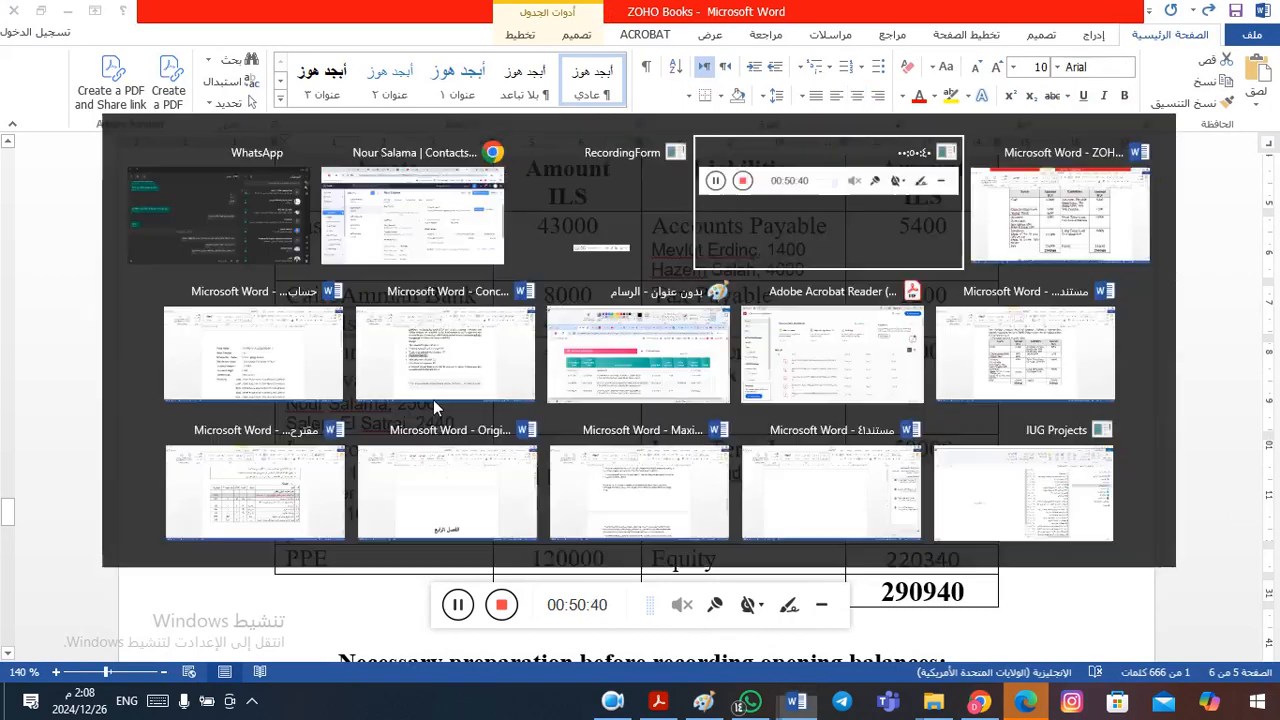
{"action": "key", "text": "alt+Tab"}
{"action": "key", "text": "alt+Tab"}
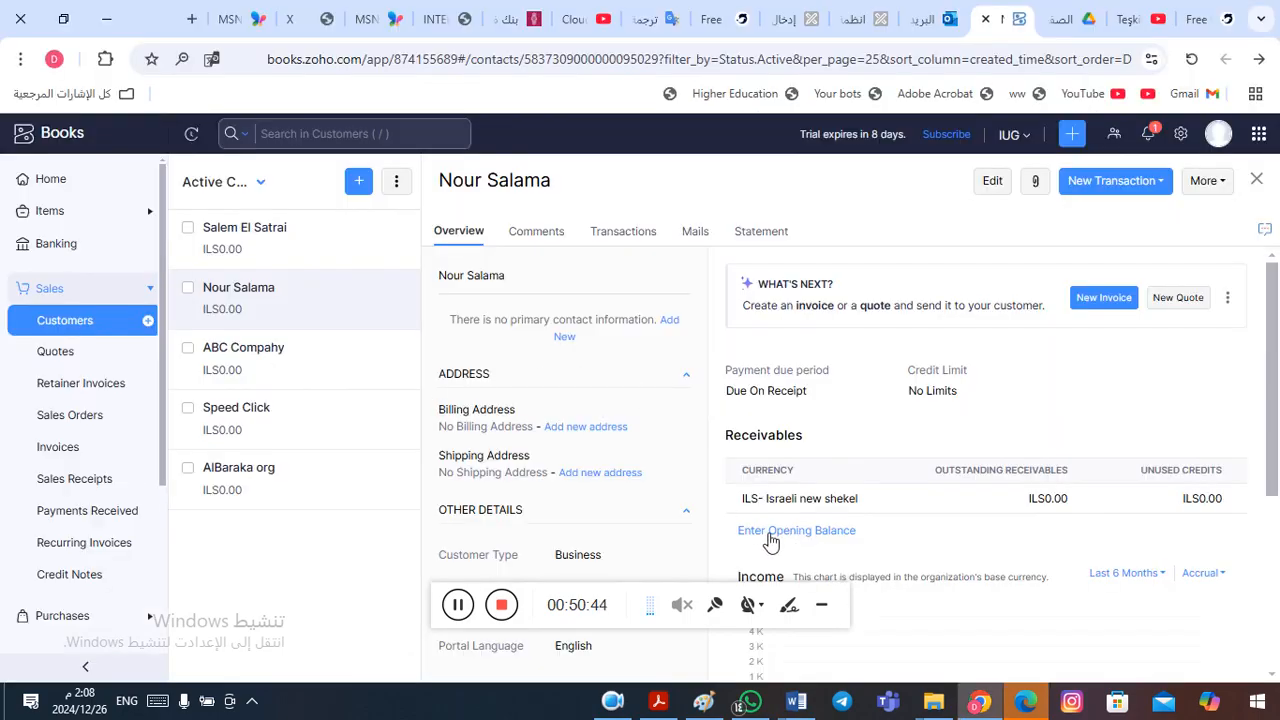
- Enter and save an opening balance of 2500 under the Head Office branch for the second listed customer
{"action": "left_click", "coordinate": [815, 533]}
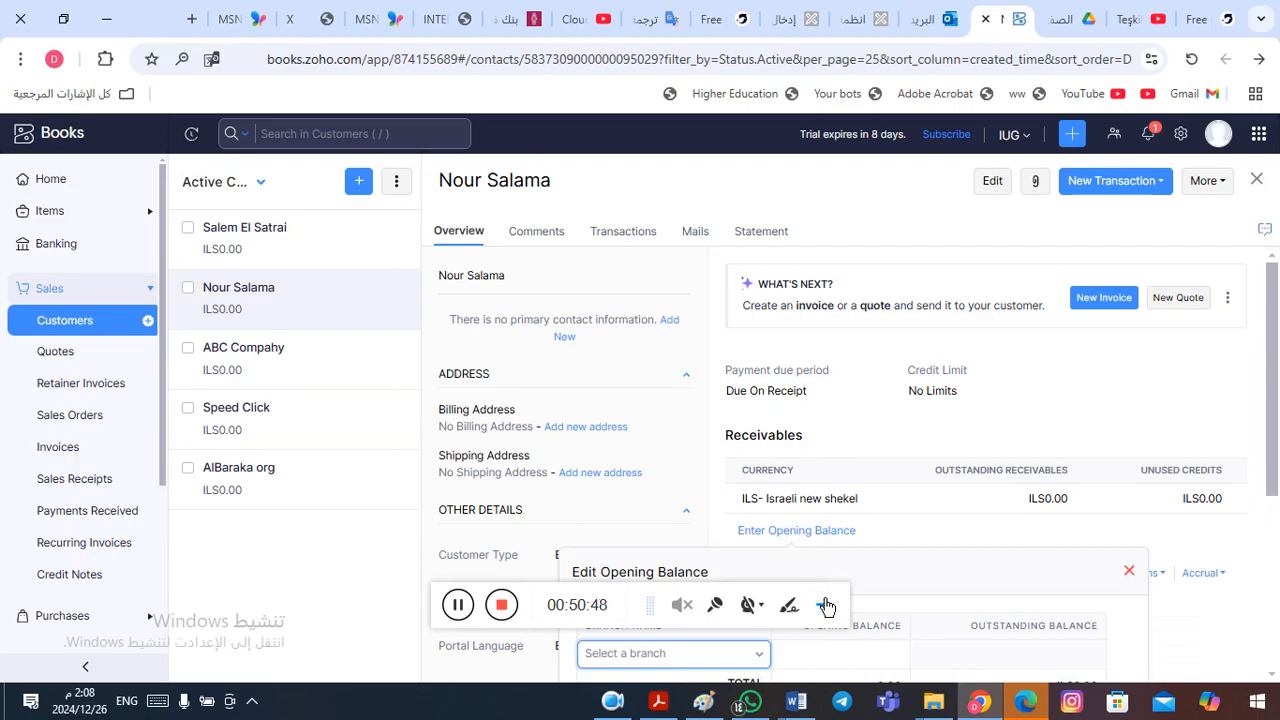
{"action": "left_click", "coordinate": [770, 655]}
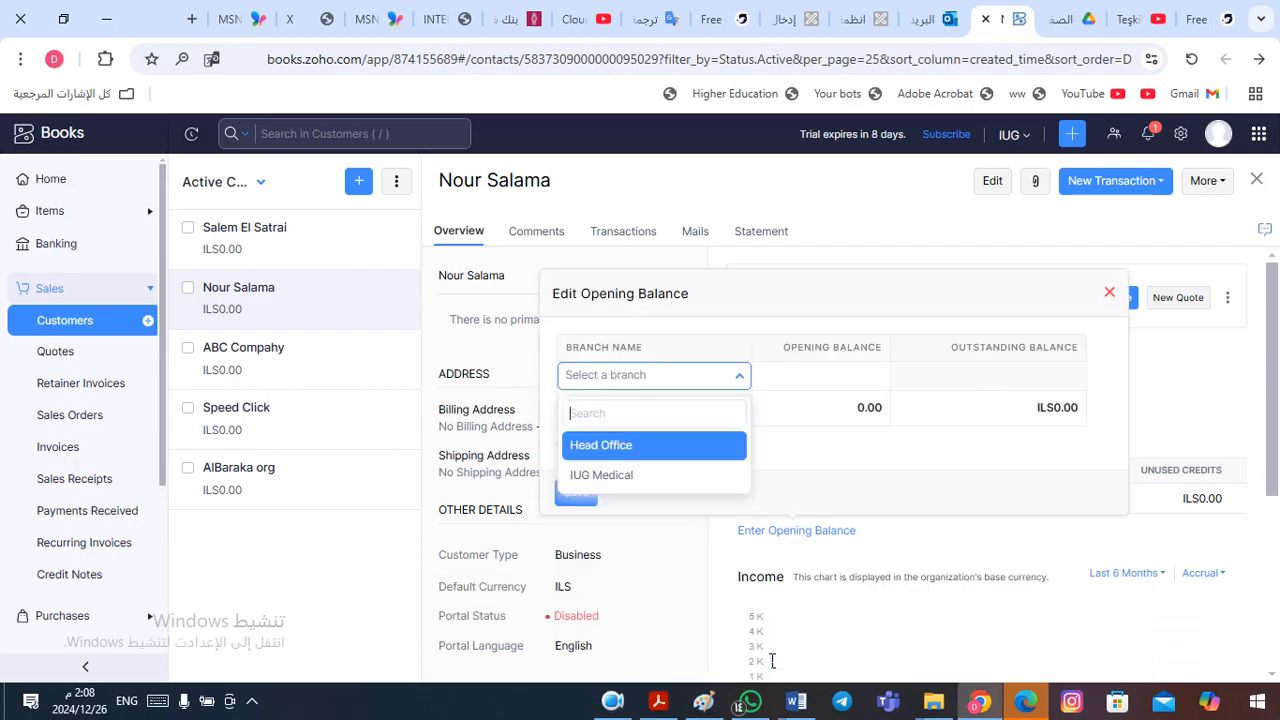
{"action": "left_click", "coordinate": [646, 452]}
{"action": "left_click", "coordinate": [848, 383]}
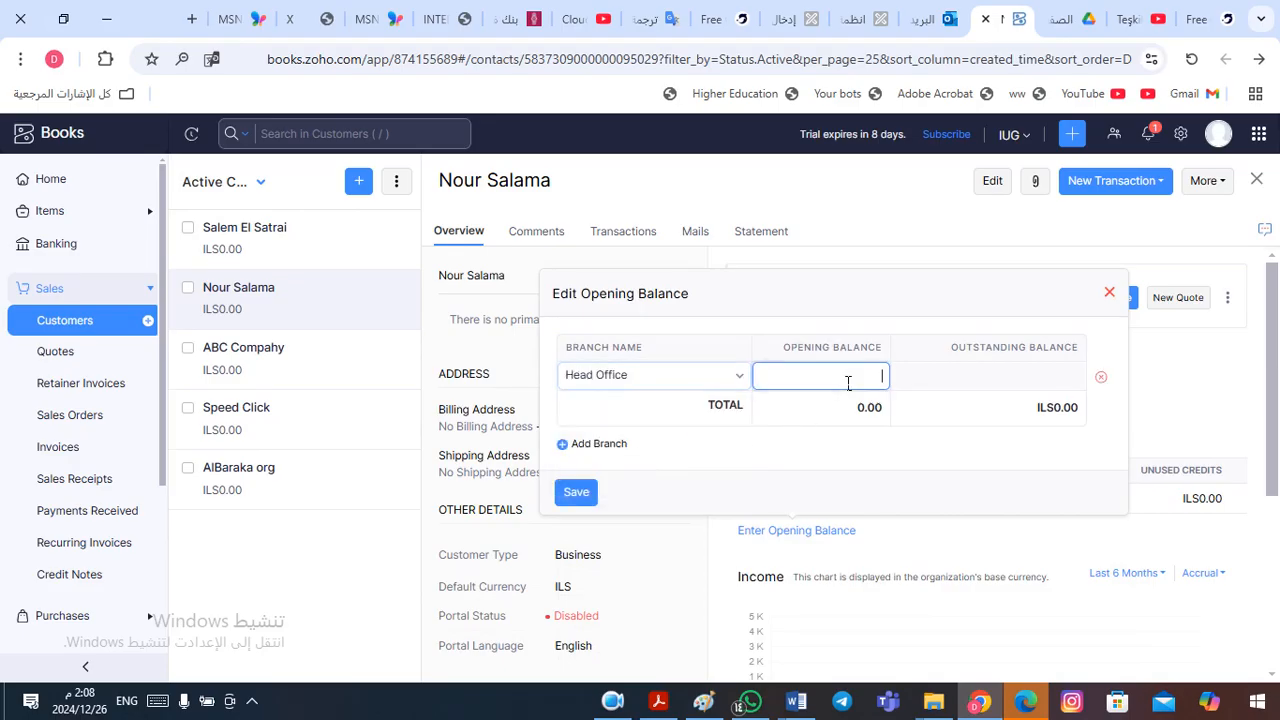
{"action": "type", "text": "2500"}
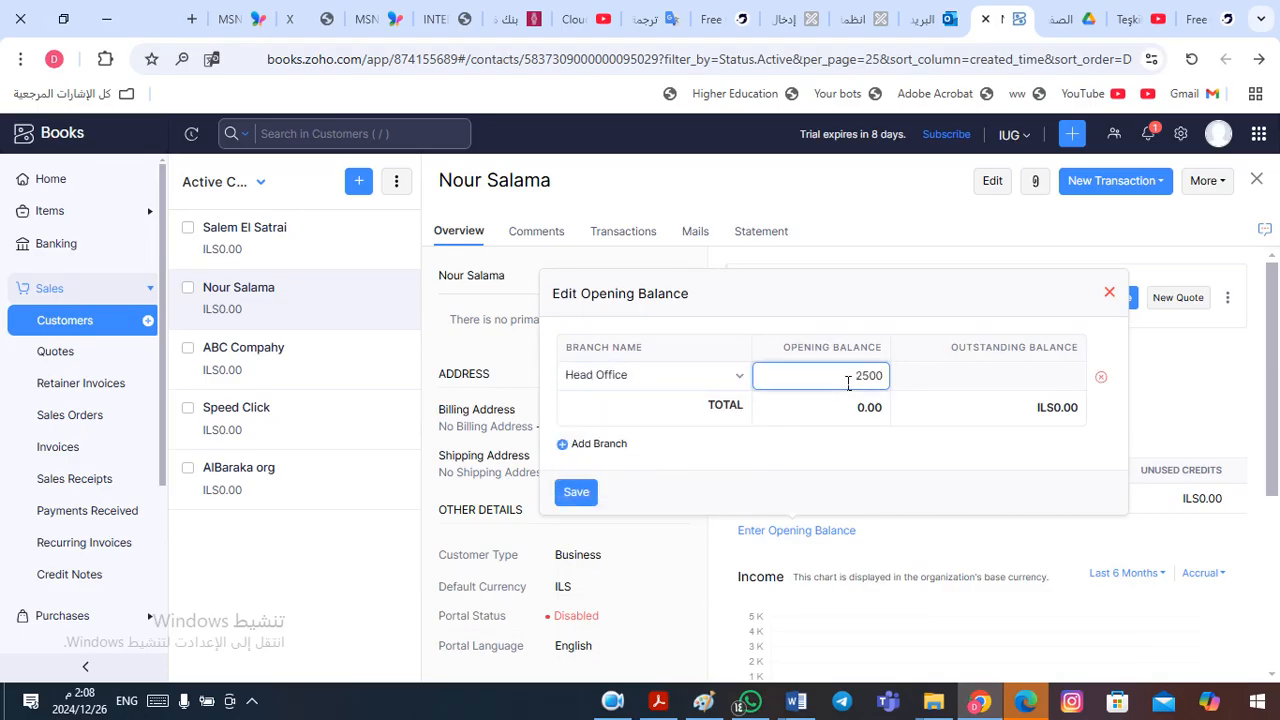
{"action": "left_click", "coordinate": [575, 494]}
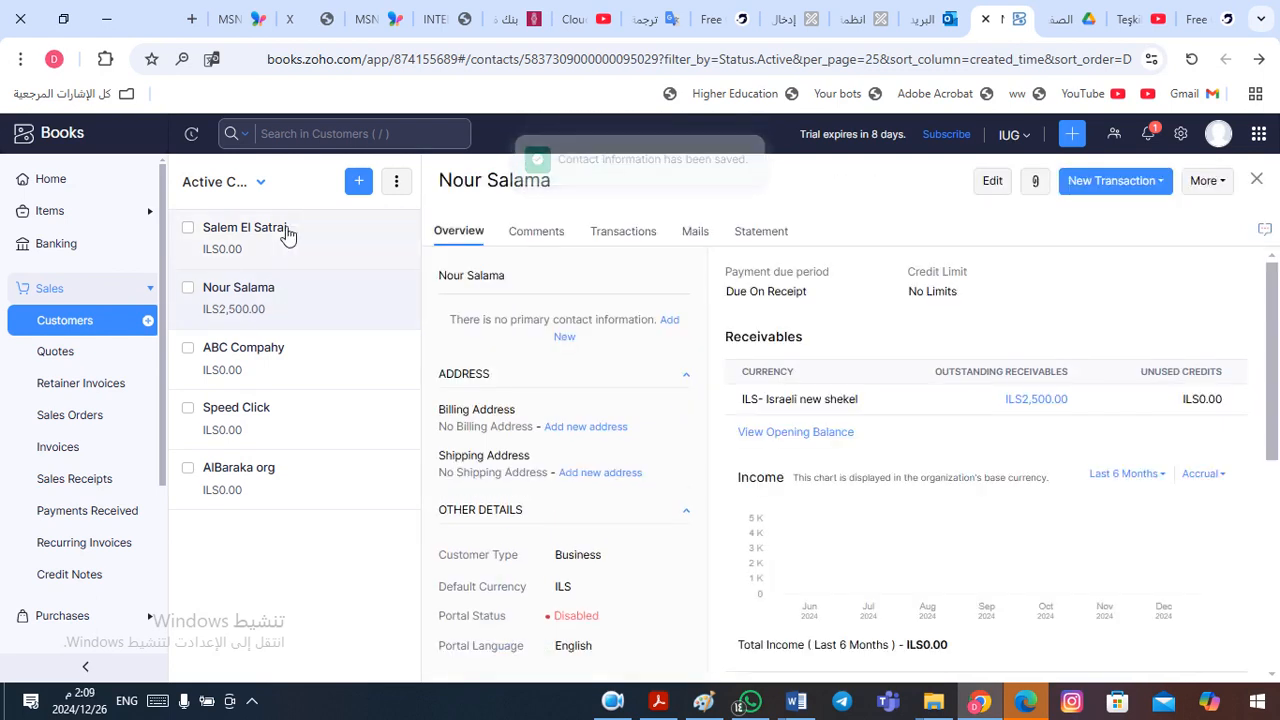
- Open the first listed customer and look up that customer's receivable in the Word financial position table
{"action": "left_click", "coordinate": [253, 248]}
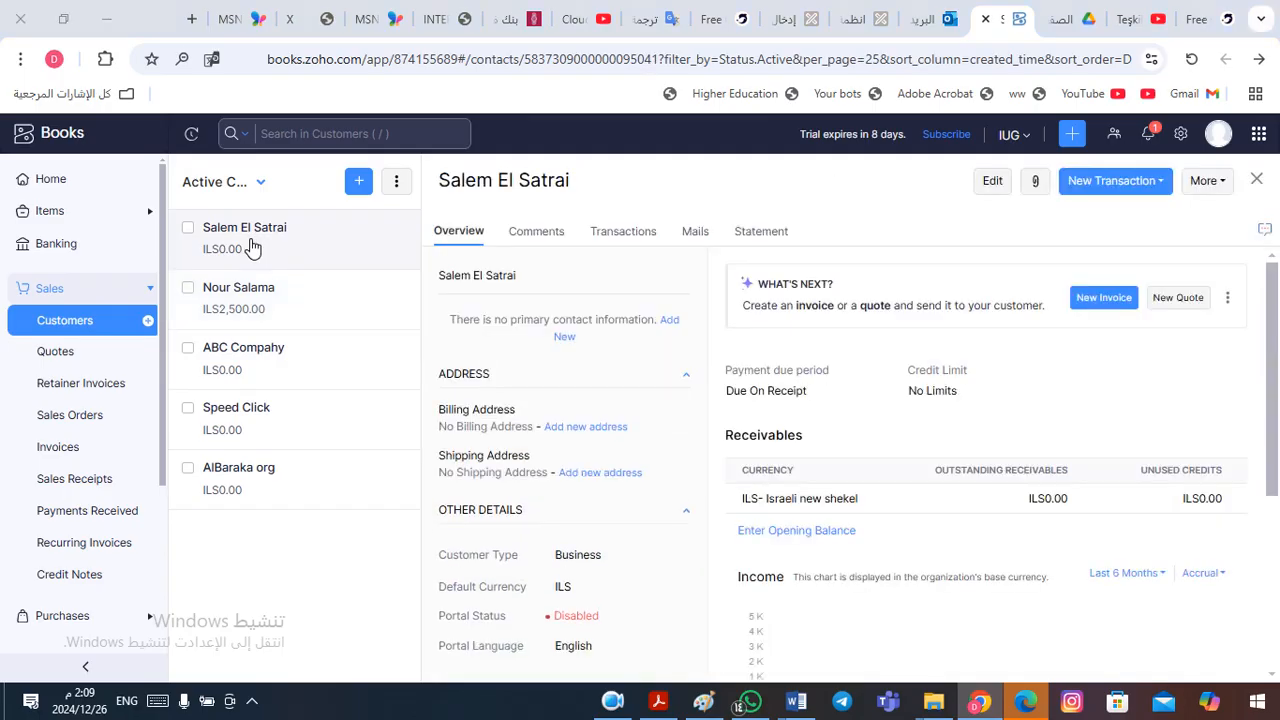
{"action": "key", "text": "alt+Tab"}
{"action": "key", "text": "alt+shift+Tab"}
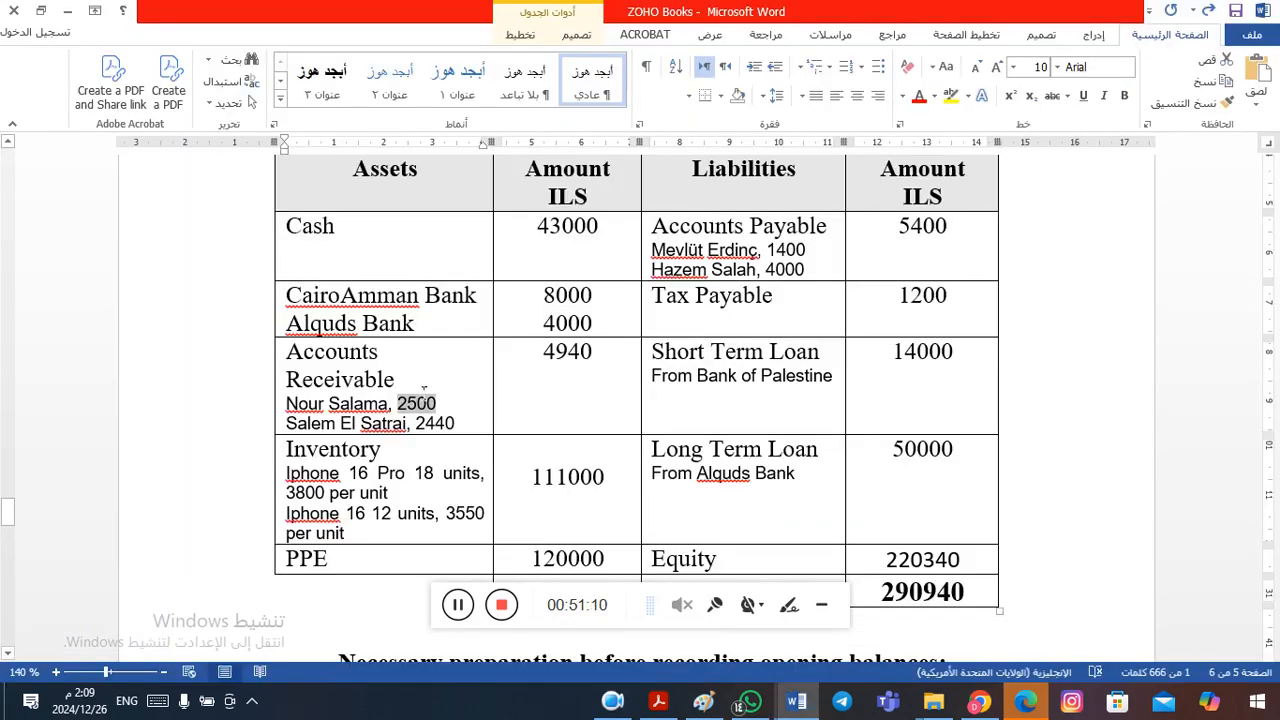
{"action": "left_click_drag", "start_coordinate": [416, 424], "coordinate": [453, 426]}
{"action": "key", "text": "alt+Tab"}
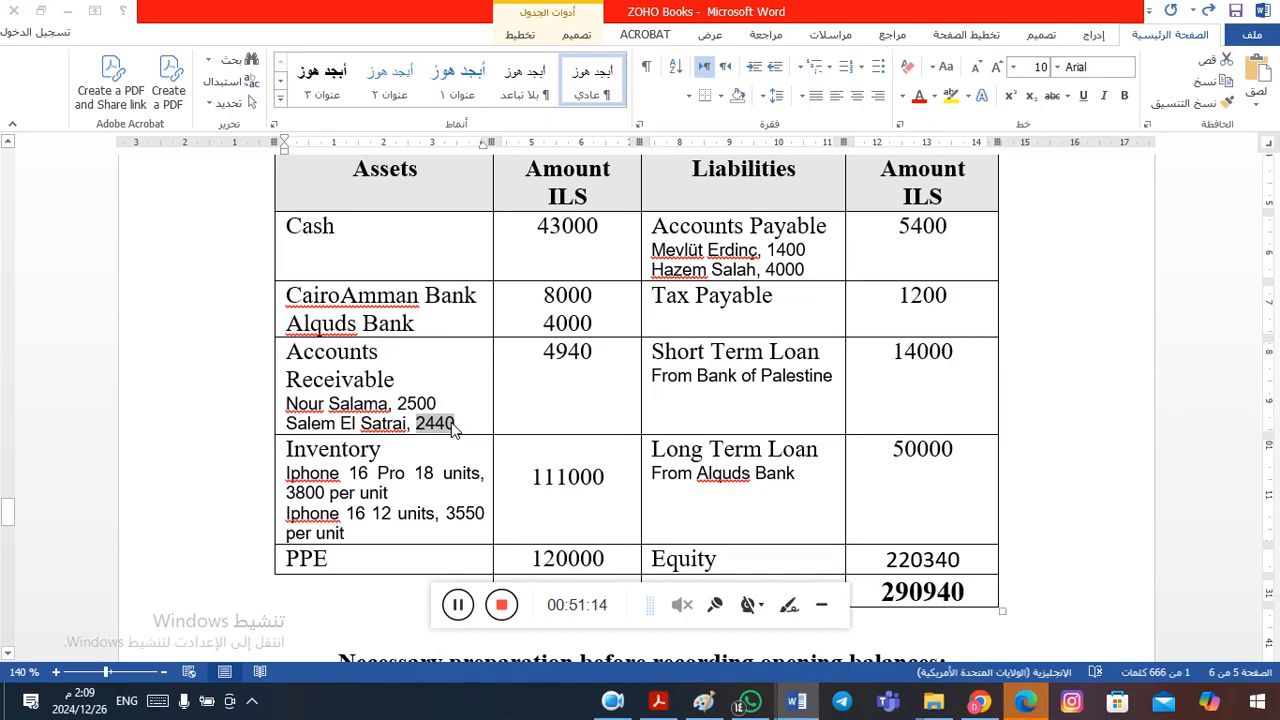
{"action": "key", "text": "alt+Tab"}
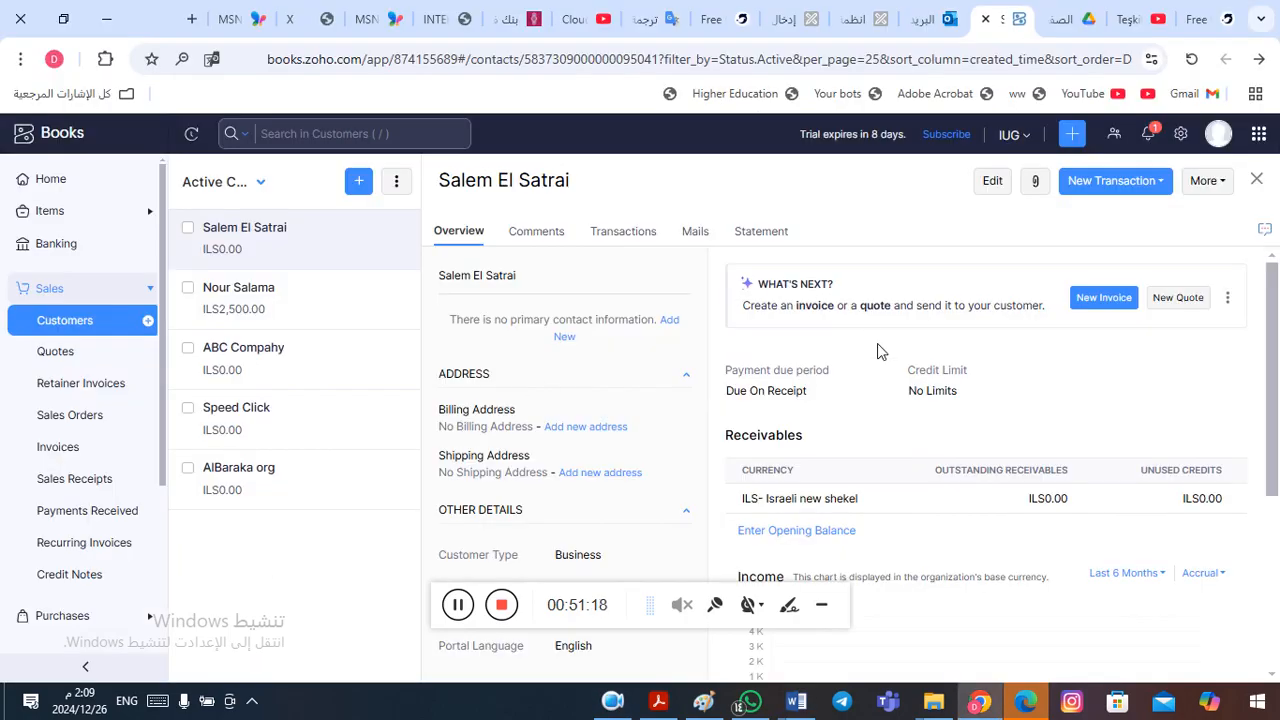
- Enter and save an opening balance of 2440 under the Head Office branch for the first listed customer
{"action": "left_click", "coordinate": [788, 533]}
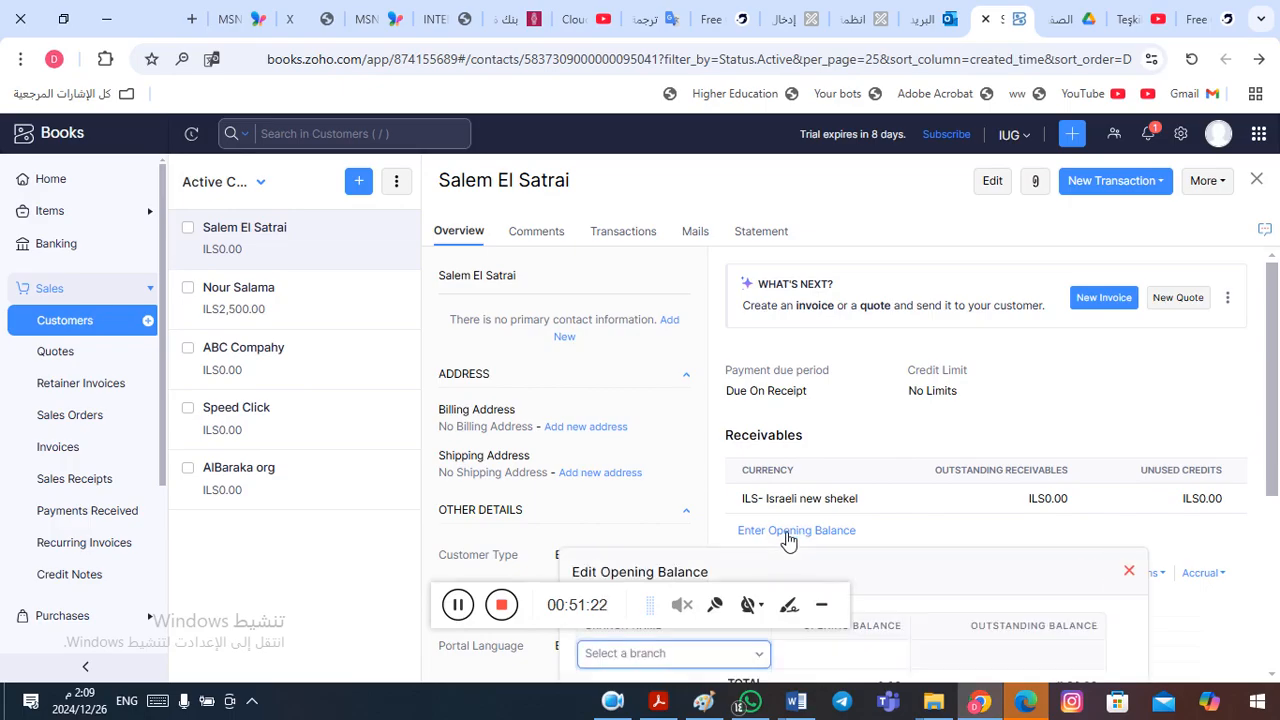
{"action": "left_click", "coordinate": [757, 657]}
{"action": "left_click", "coordinate": [672, 447]}
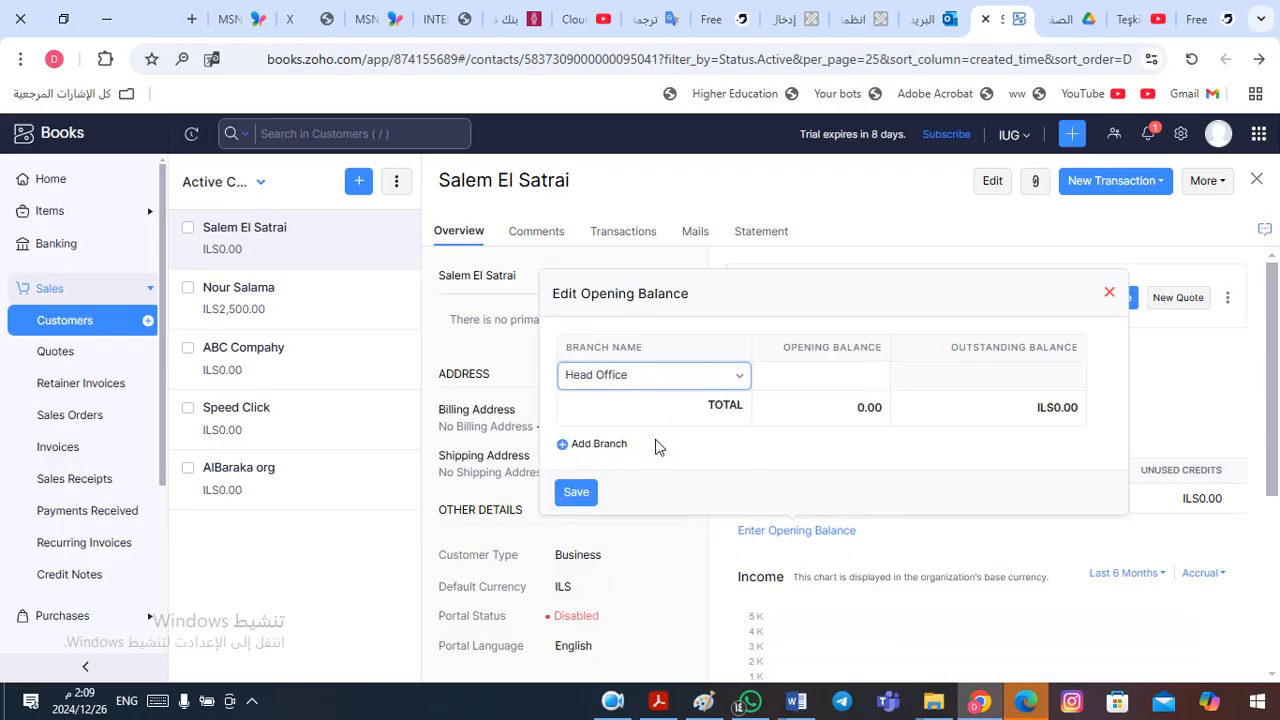
{"action": "left_click", "coordinate": [824, 376]}
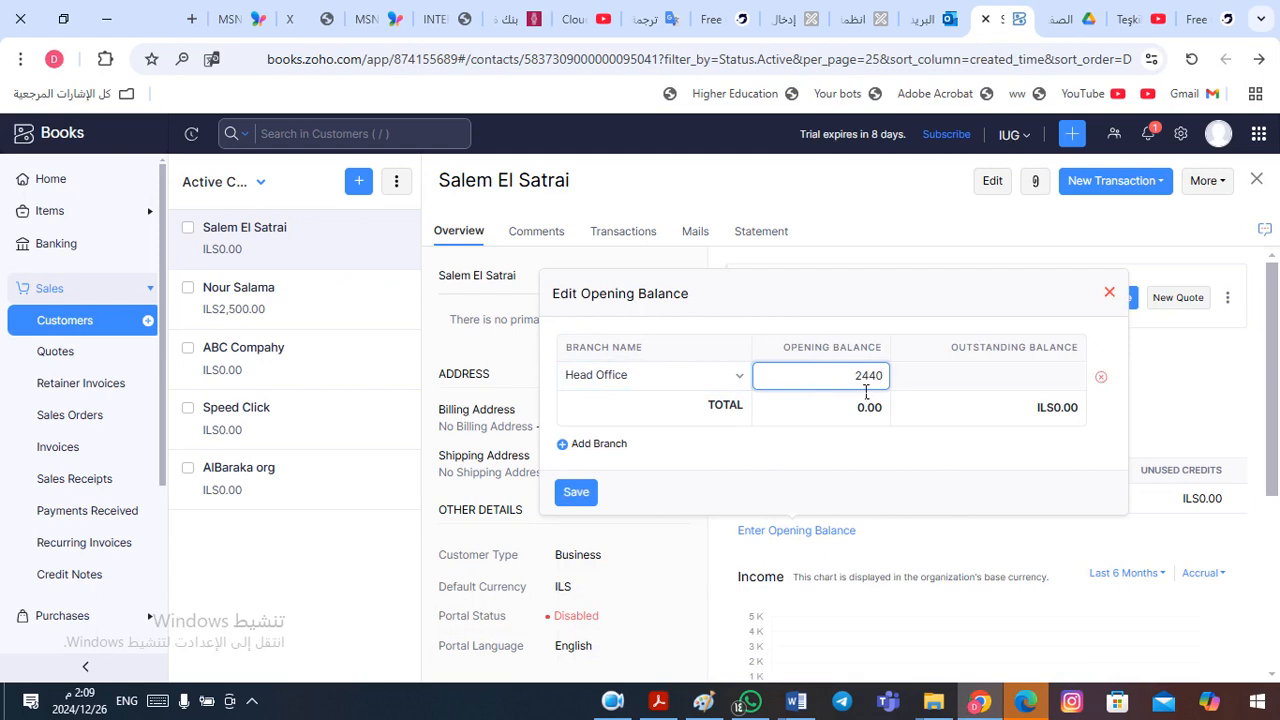
{"action": "left_click", "coordinate": [575, 493]}
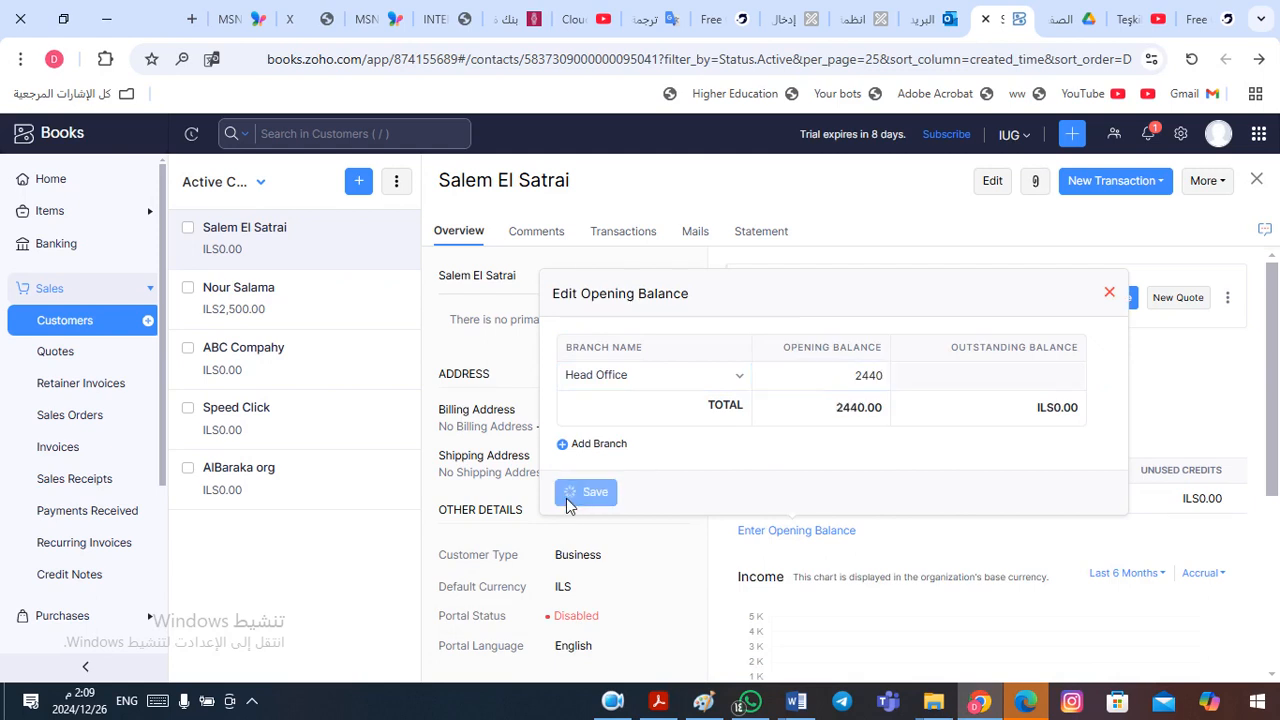
- Go to the active vendors in Purchases and open the record of the second listed vendor
{"action": "left_click", "coordinate": [93, 293]}
{"action": "left_click", "coordinate": [90, 295]}
{"action": "left_click", "coordinate": [89, 290]}
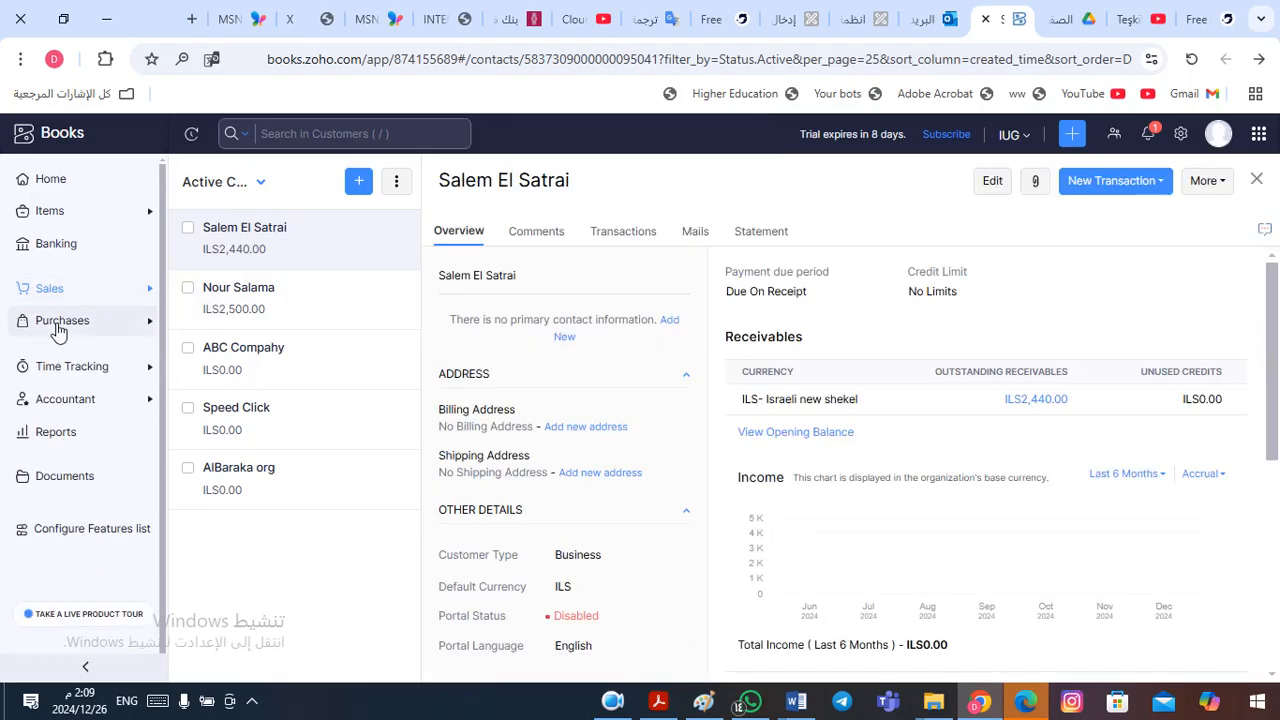
{"action": "left_click", "coordinate": [58, 324]}
{"action": "left_click", "coordinate": [58, 358]}
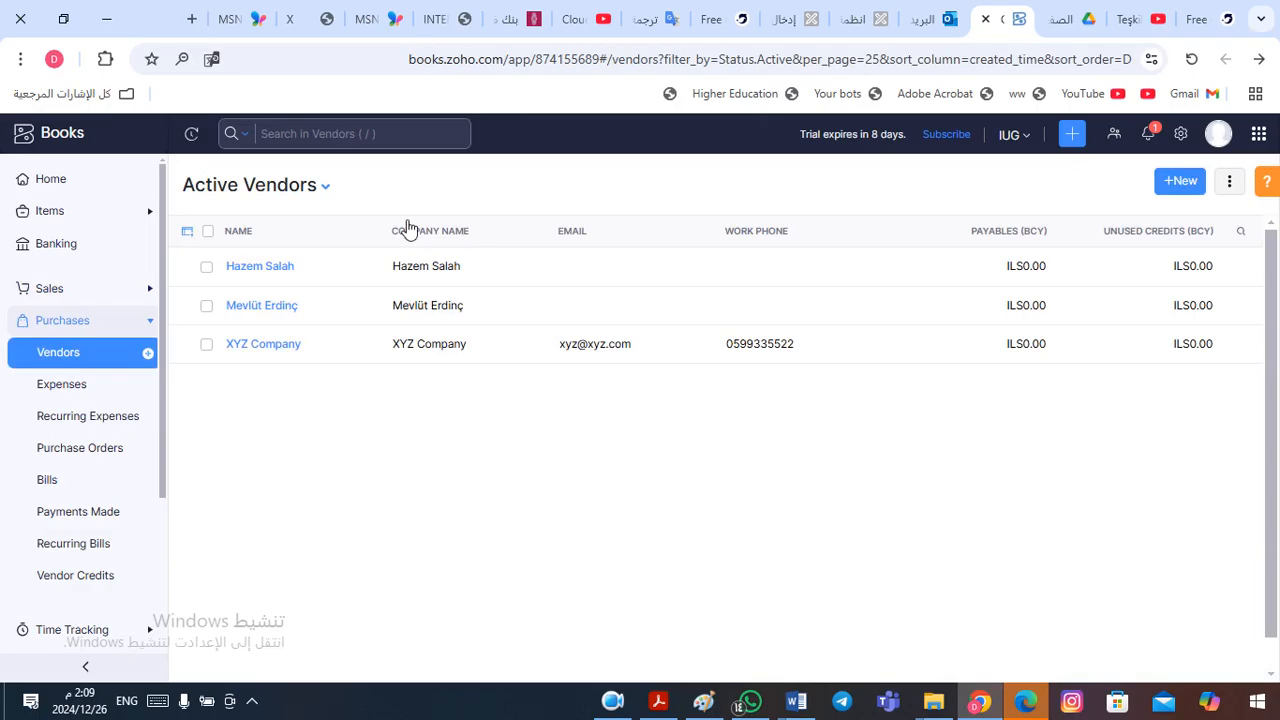
{"action": "left_click", "coordinate": [289, 309]}
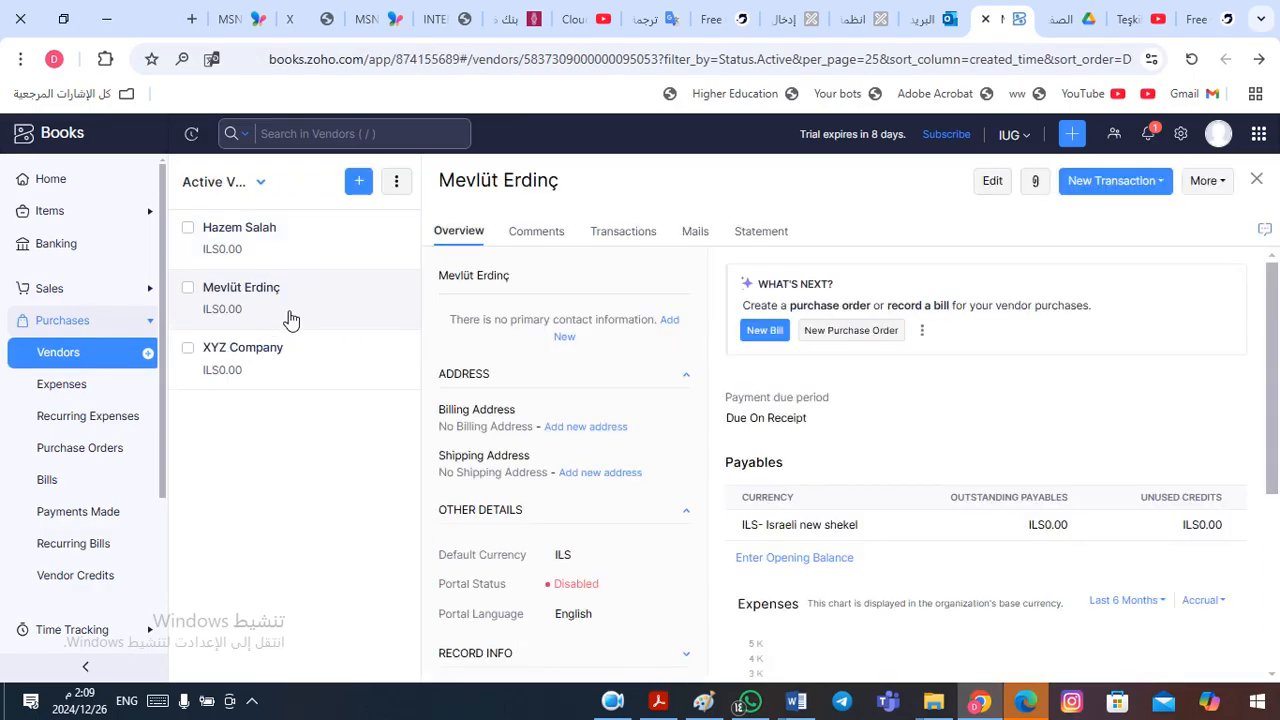
- Switch to Word and look up the second vendor's amount under Accounts Payable in the financial position table
{"action": "key", "text": "alt+Tab"}
{"action": "key", "text": "alt+Tab"}
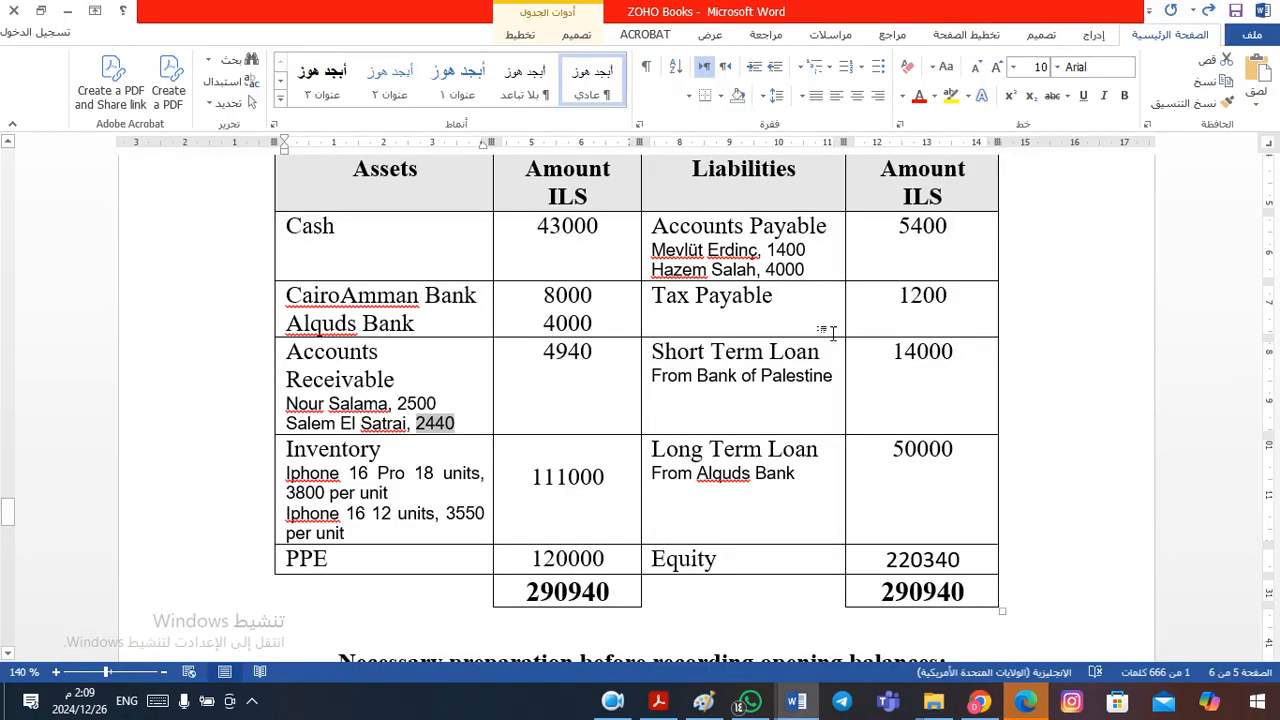
{"action": "double_click", "coordinate": [778, 249]}
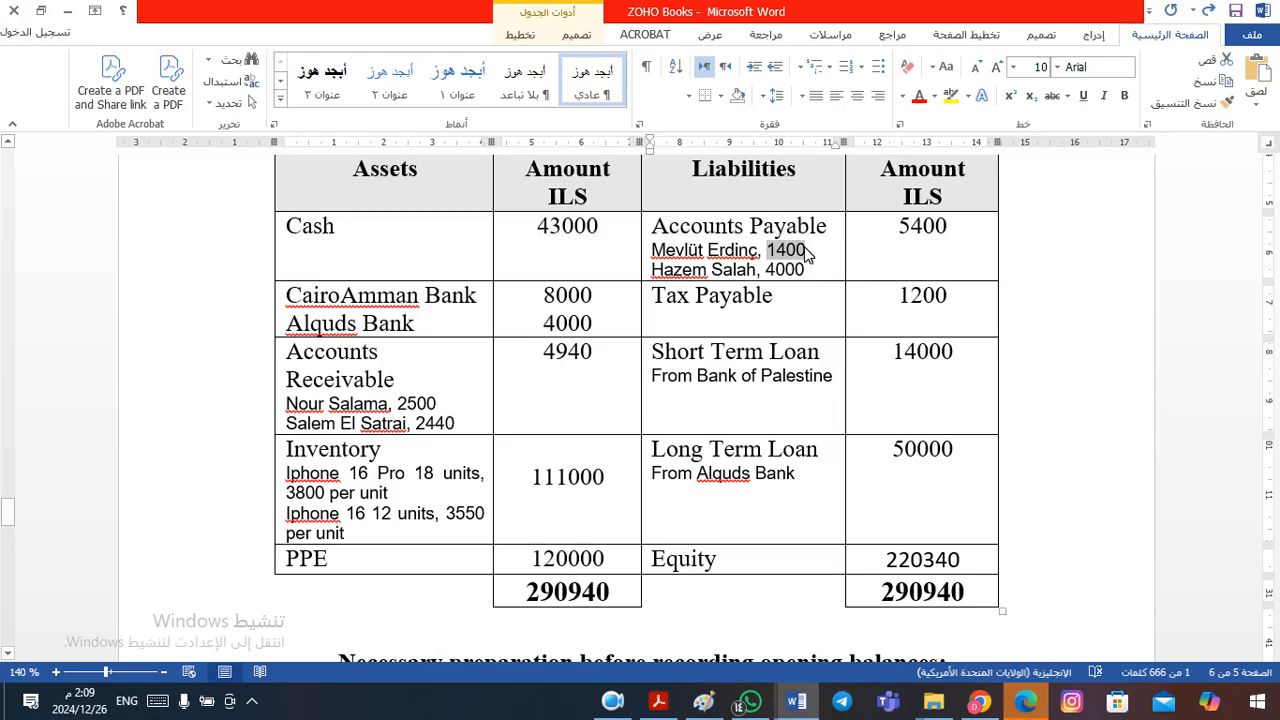
- Return to Zoho Books and save an opening balance of 1400 under the Head Office branch for the second listed vendor
{"action": "key", "text": "alt+Tab"}
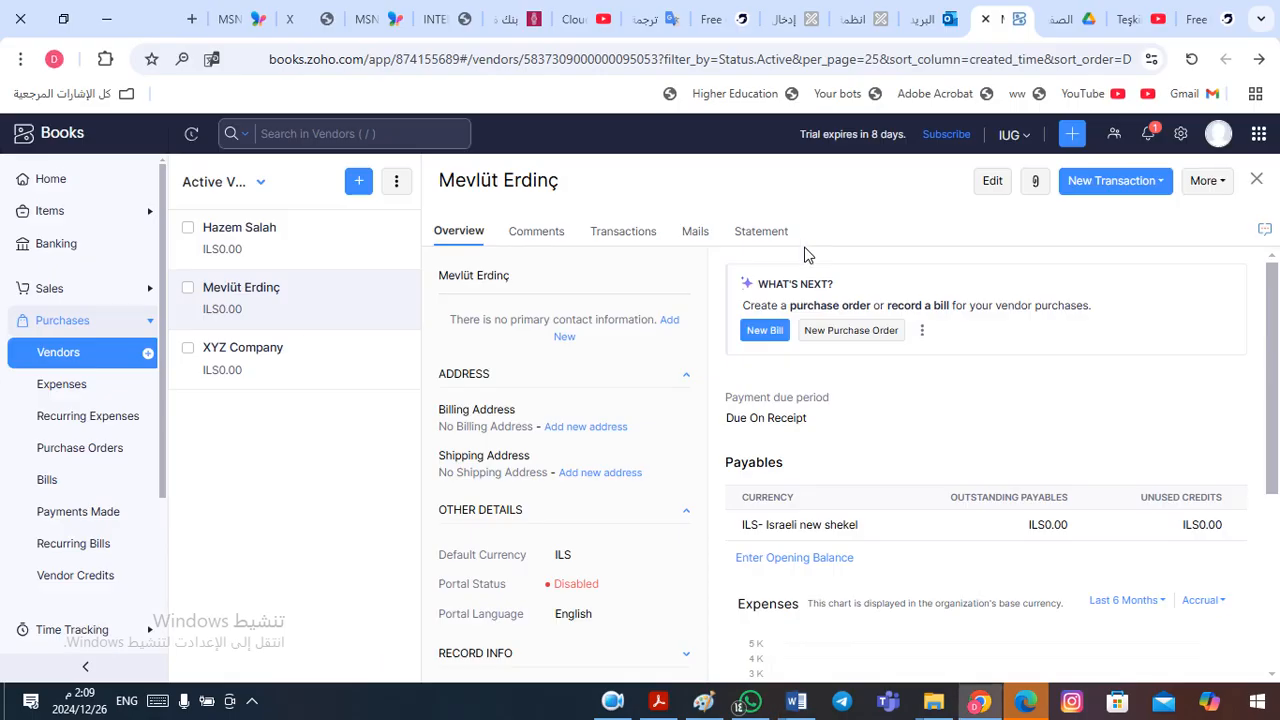
{"action": "left_click", "coordinate": [780, 567]}
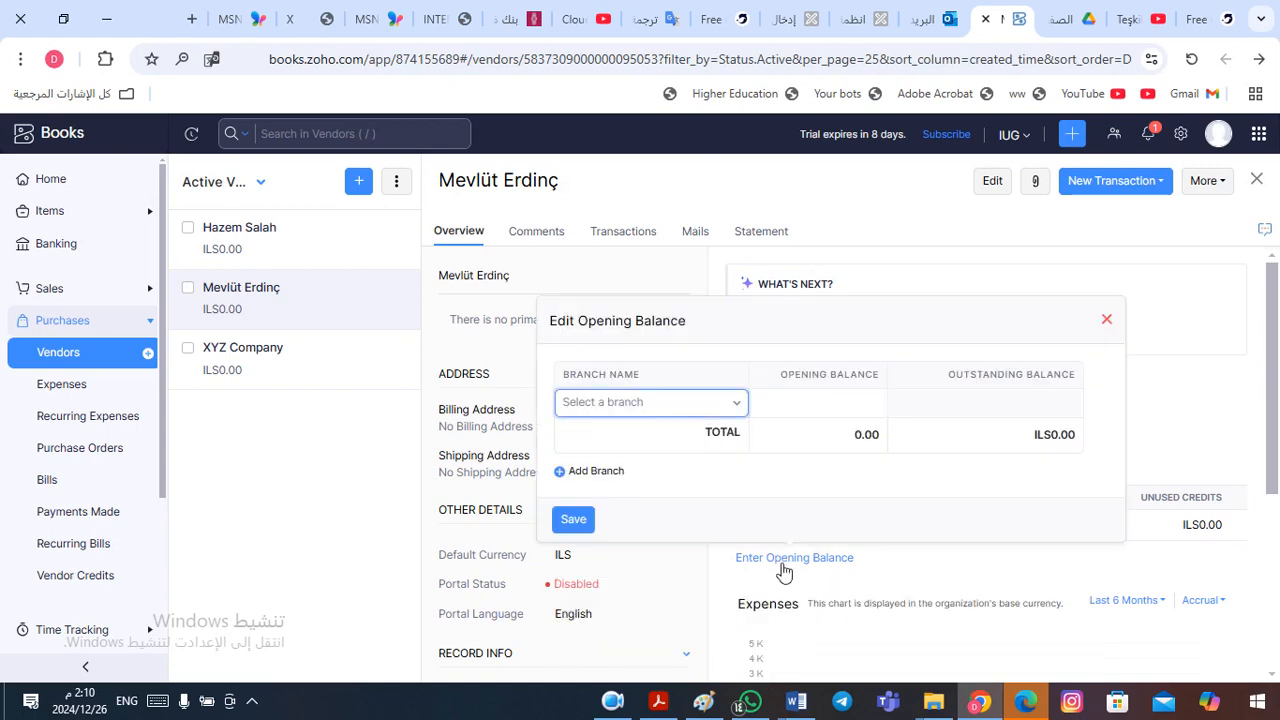
{"action": "left_click", "coordinate": [705, 405]}
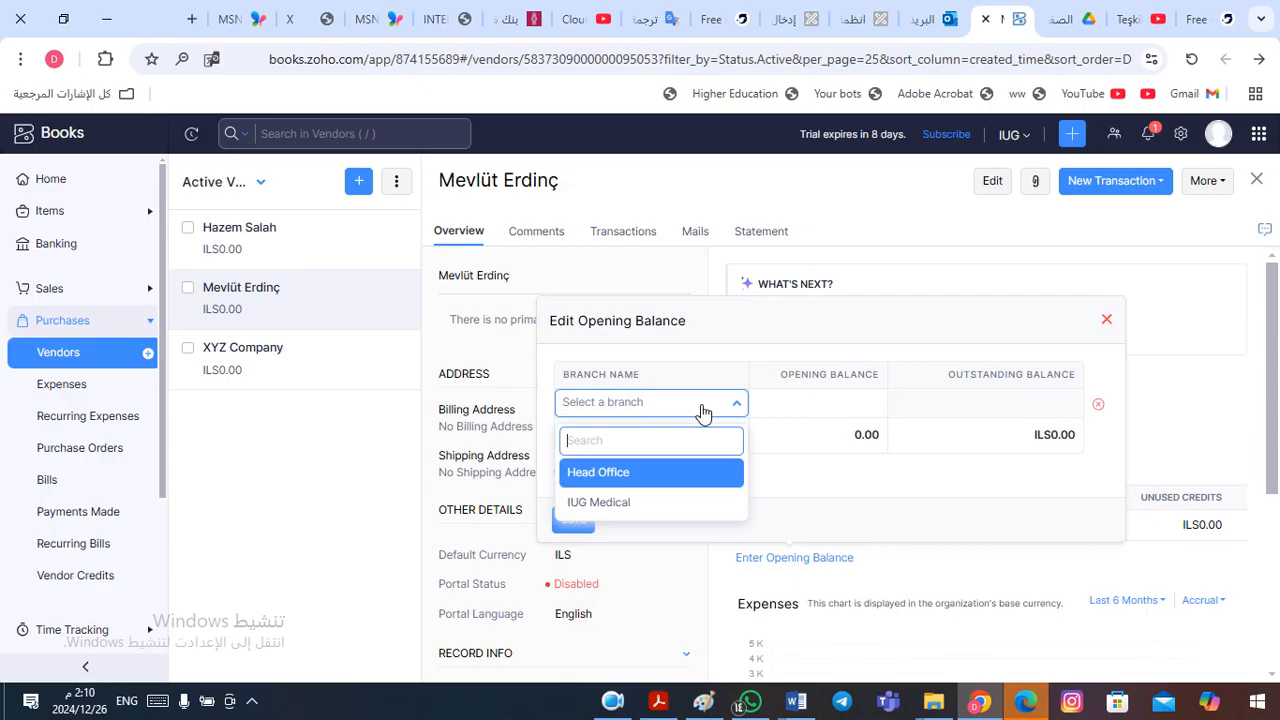
{"action": "left_click", "coordinate": [638, 484]}
{"action": "left_click", "coordinate": [809, 405]}
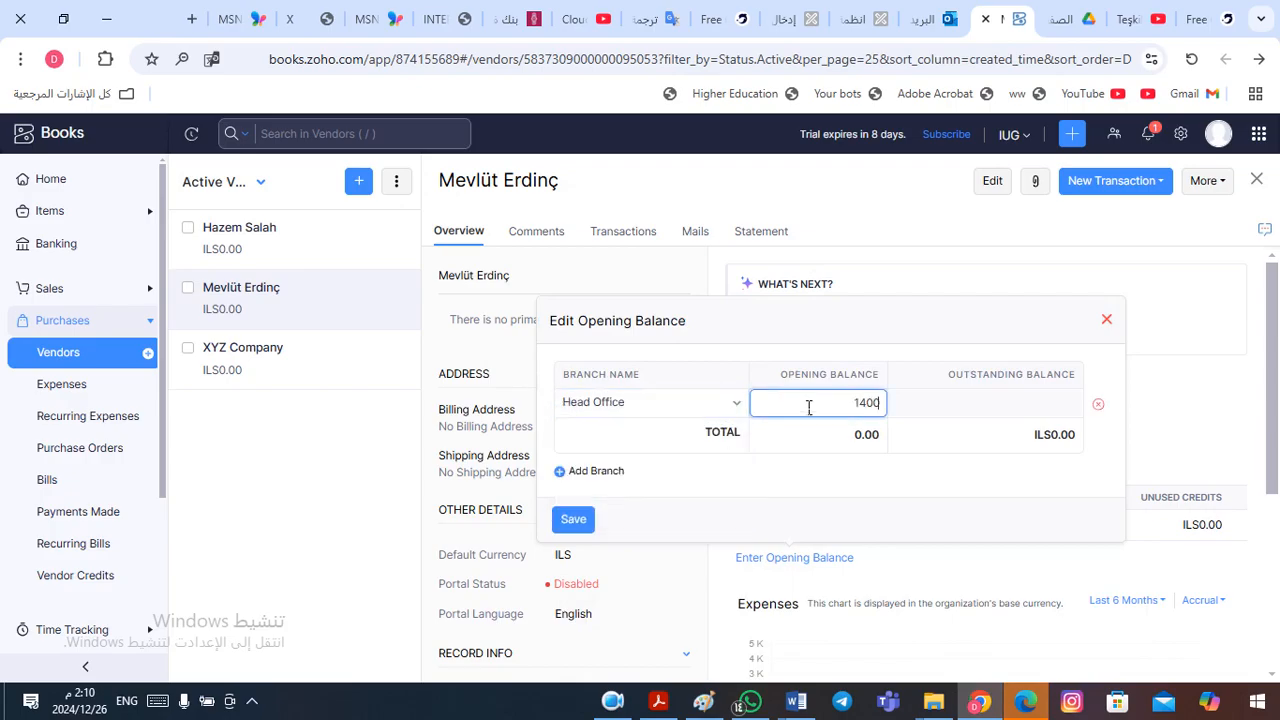
{"action": "left_click", "coordinate": [562, 526]}
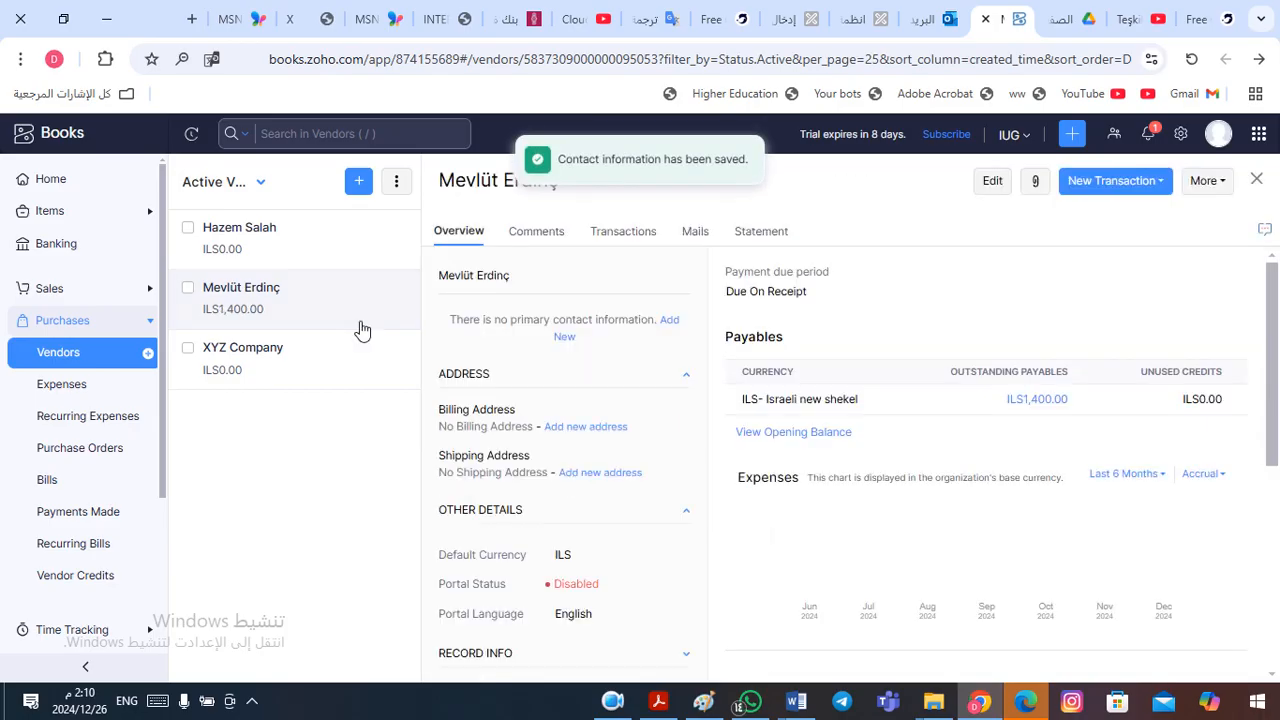
- Open the first listed vendor and look up that vendor's payable in the Word financial position table
{"action": "left_click", "coordinate": [292, 251]}
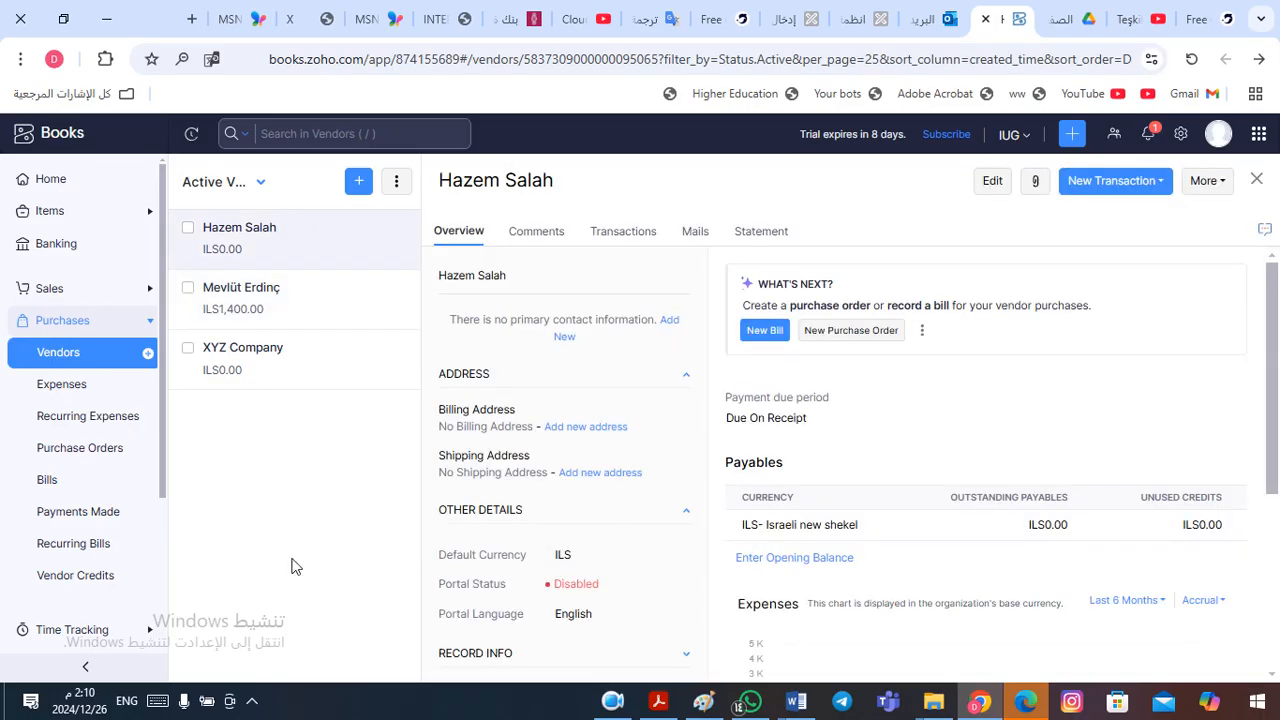
{"action": "key", "text": "alt+Tab"}
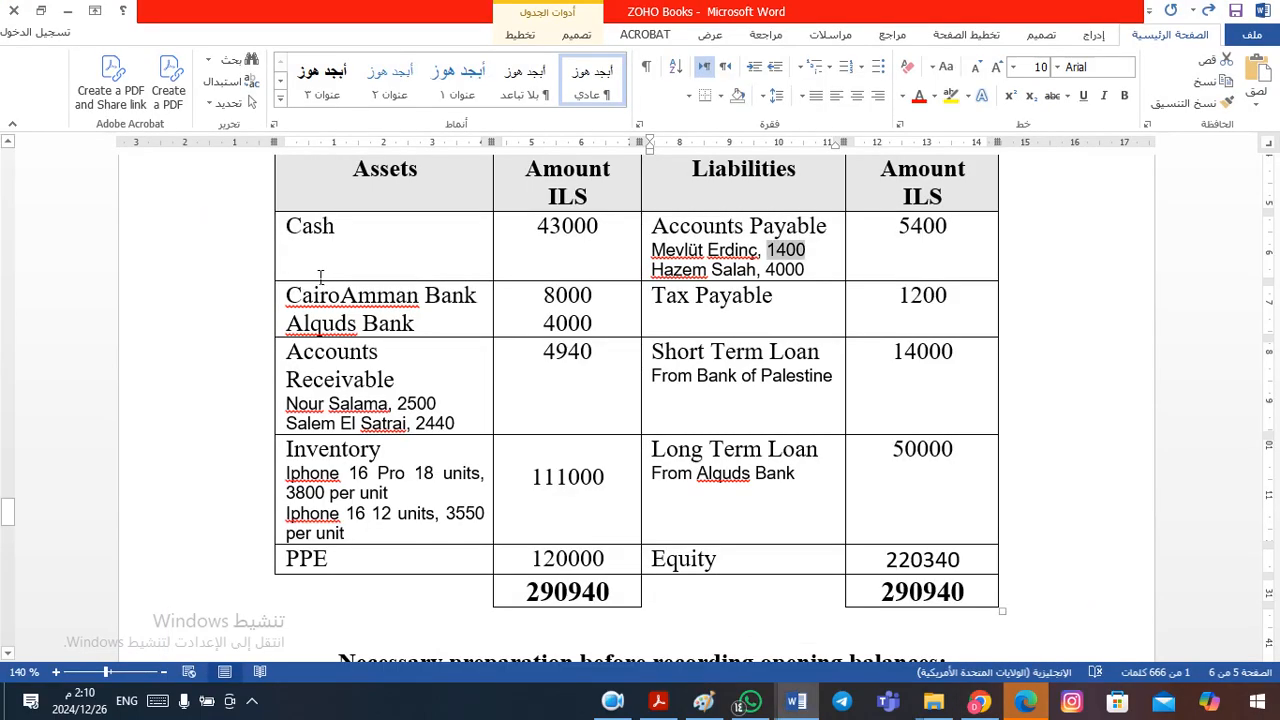
{"action": "mouse_move", "coordinate": [758, 270]}
{"action": "left_mouse_down"}
{"action": "mouse_move", "coordinate": [806, 278]}
{"action": "mouse_move", "coordinate": [770, 278]}
{"action": "left_mouse_up"}
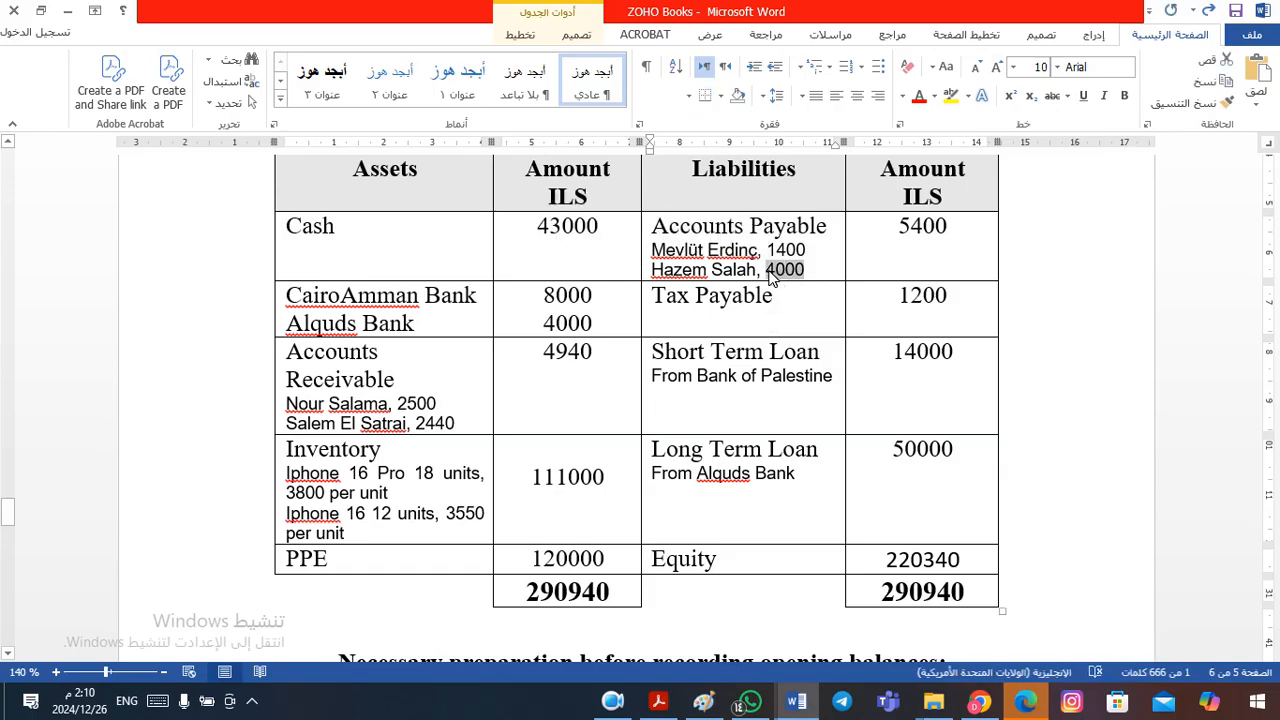
- Back in Zoho Books, save an opening balance of 4000 under the Head Office branch for the first listed vendor
{"action": "key", "text": "alt+Tab"}
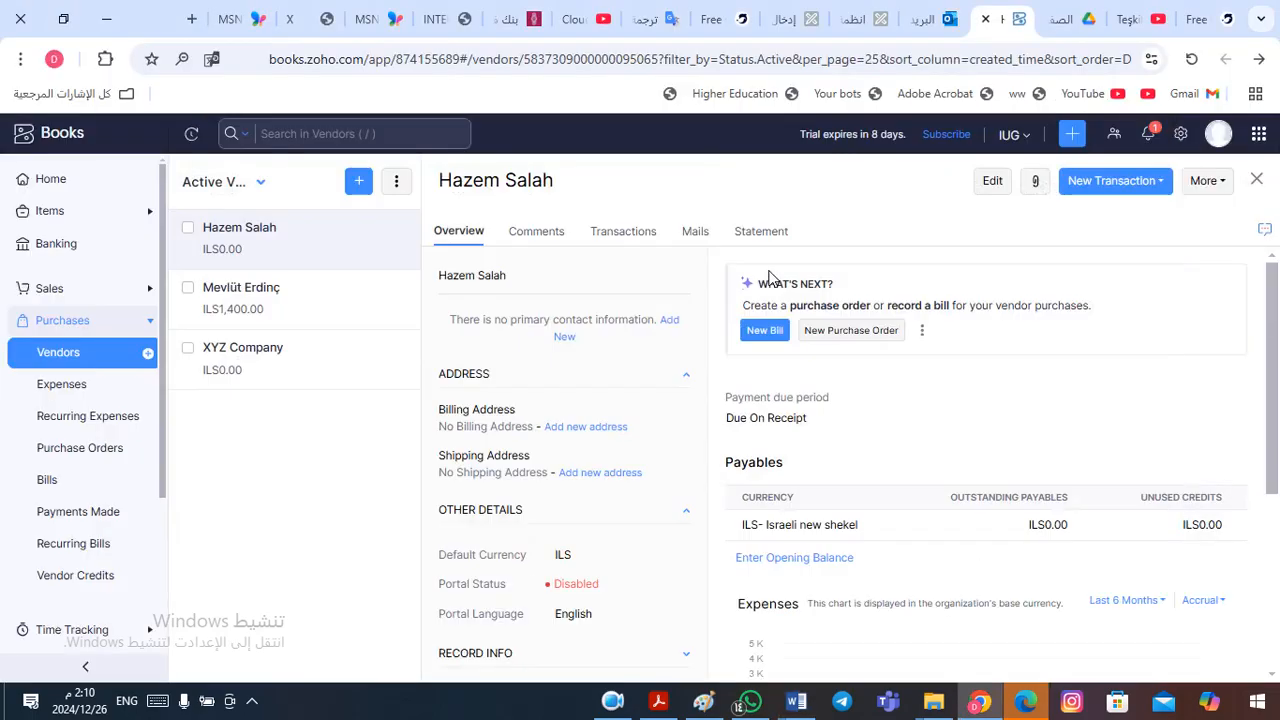
{"action": "left_click", "coordinate": [778, 562]}
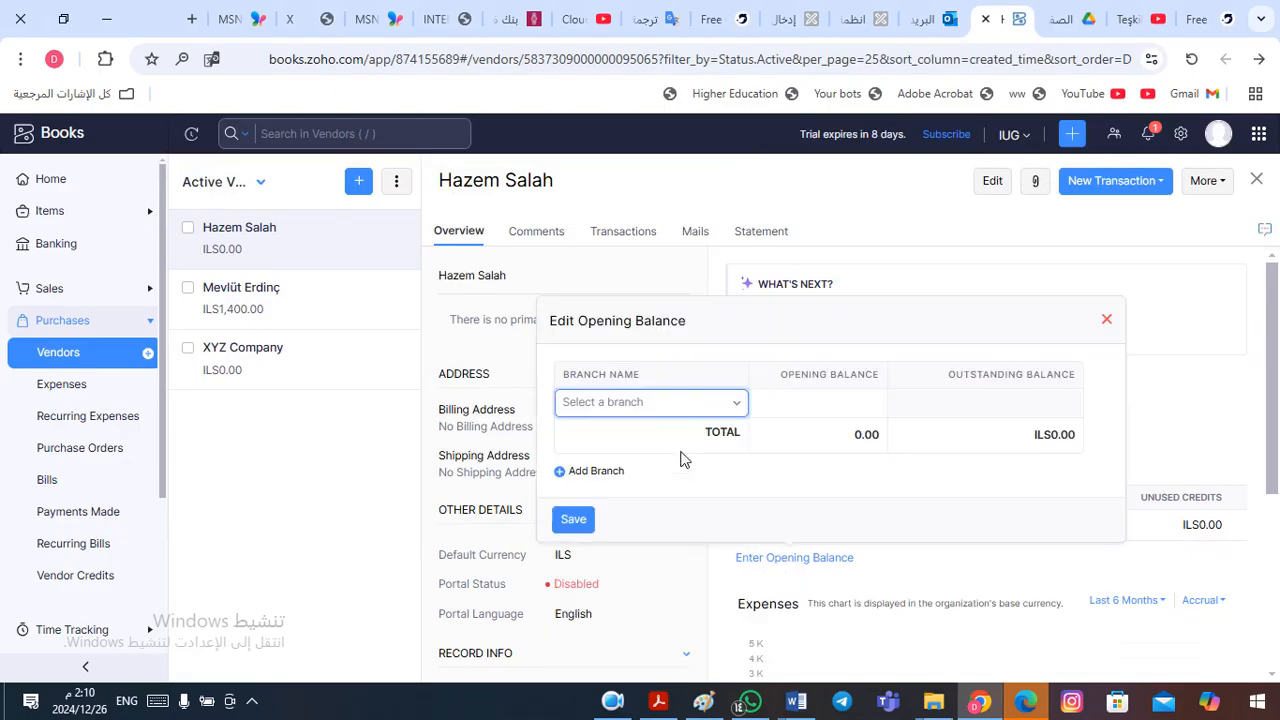
{"action": "left_click", "coordinate": [643, 406]}
{"action": "left_click", "coordinate": [619, 480]}
{"action": "left_click", "coordinate": [823, 401]}
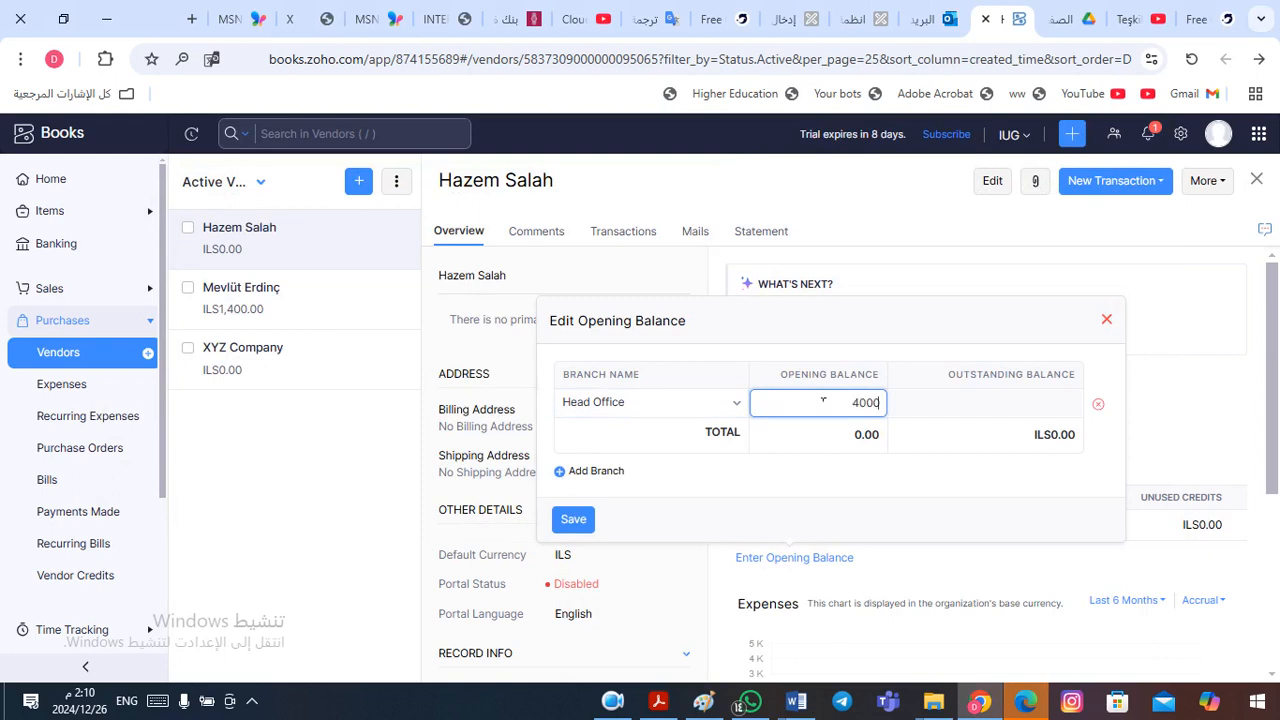
{"action": "left_click", "coordinate": [582, 526]}
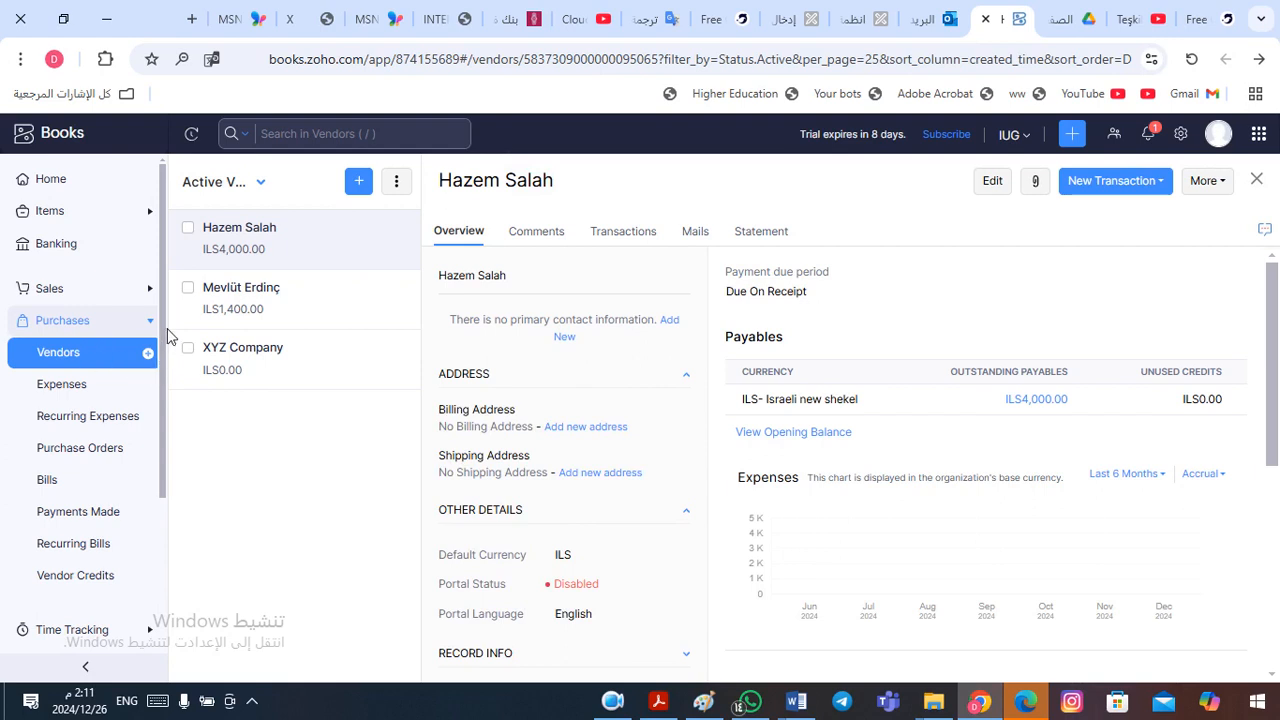
- Open the Balance Sheet report and review it from the assets through to the total for liabilities and equities
{"action": "left_click", "coordinate": [110, 359]}
{"action": "left_click", "coordinate": [110, 334]}
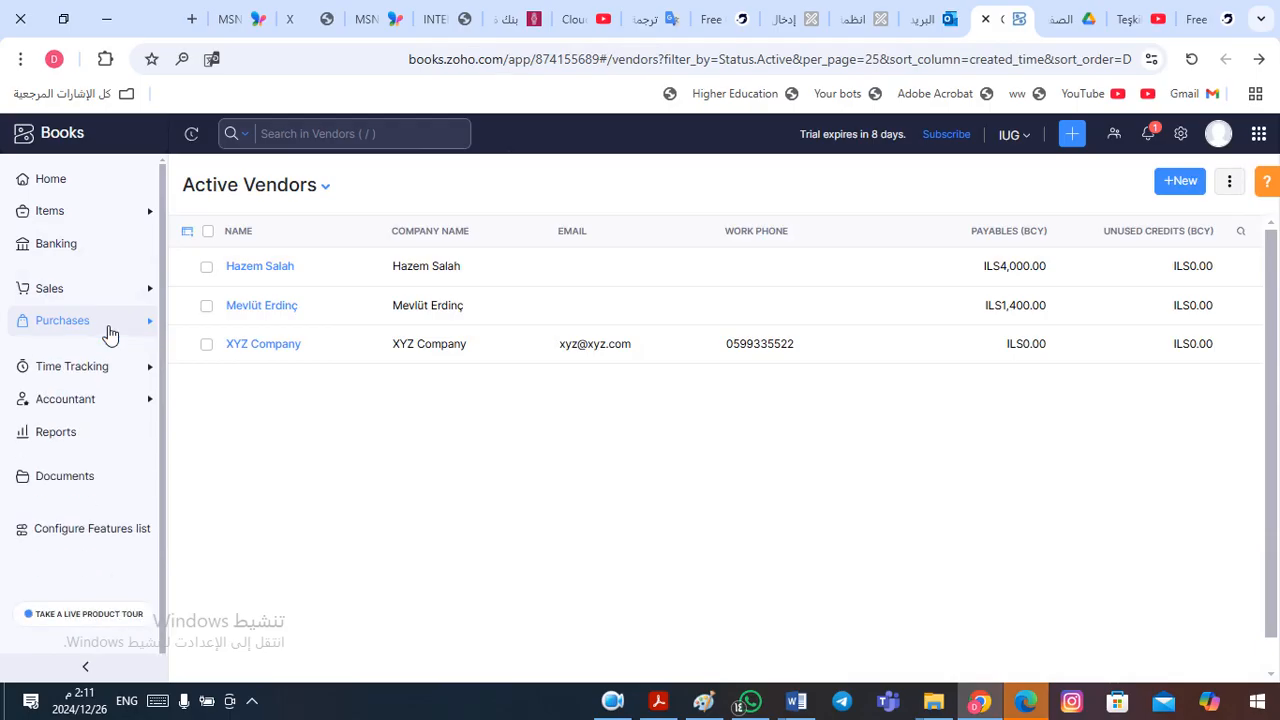
{"action": "left_click", "coordinate": [78, 437]}
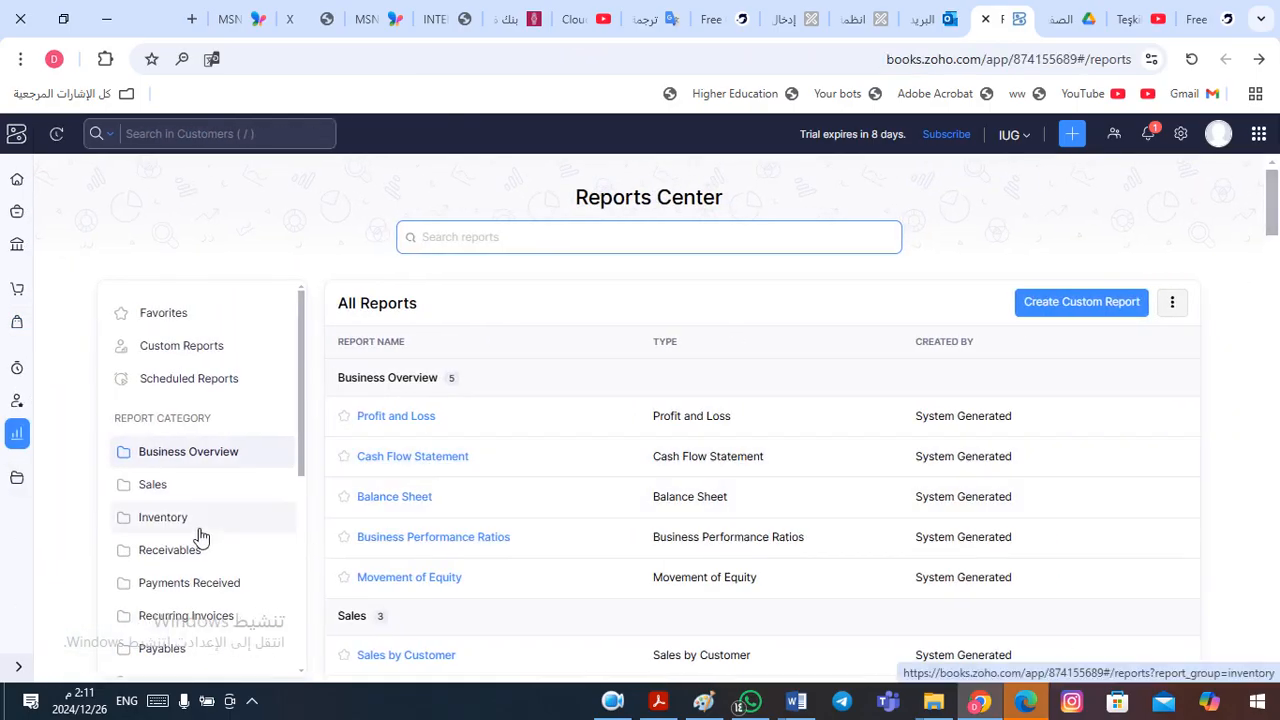
{"action": "left_click", "coordinate": [398, 500]}
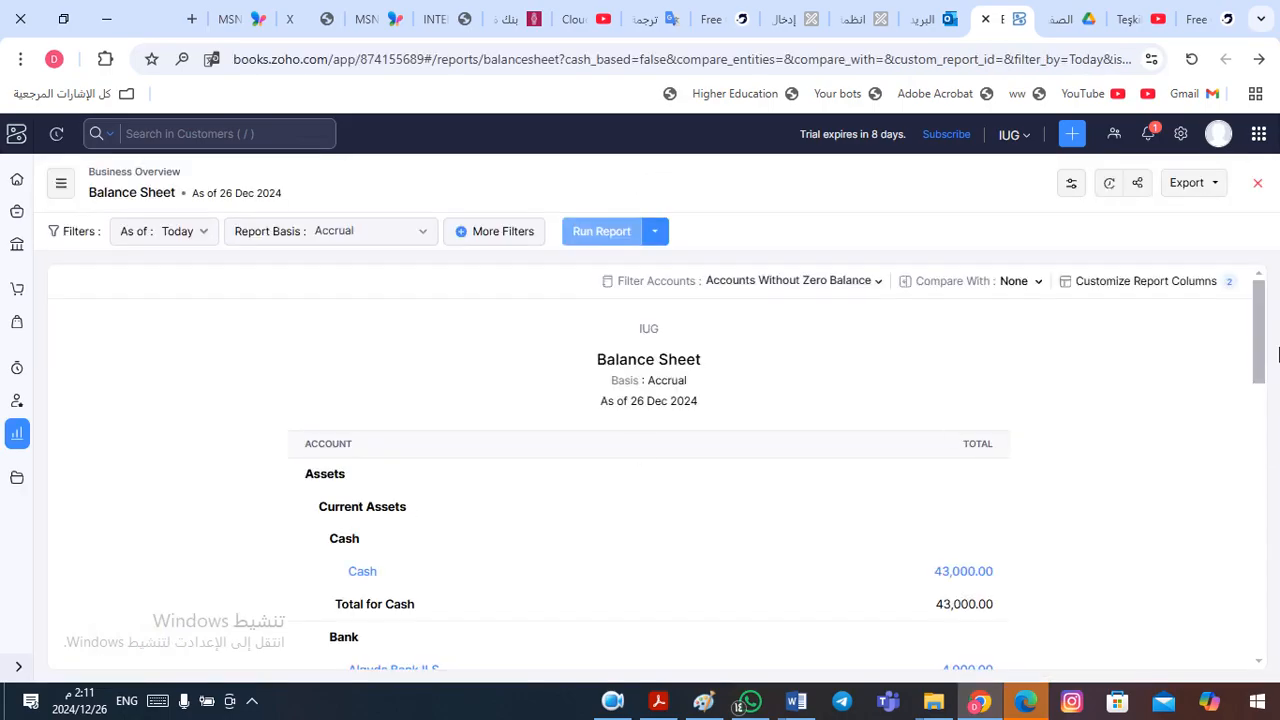
{"action": "left_click_drag", "start_coordinate": [1259, 352], "coordinate": [1259, 368]}
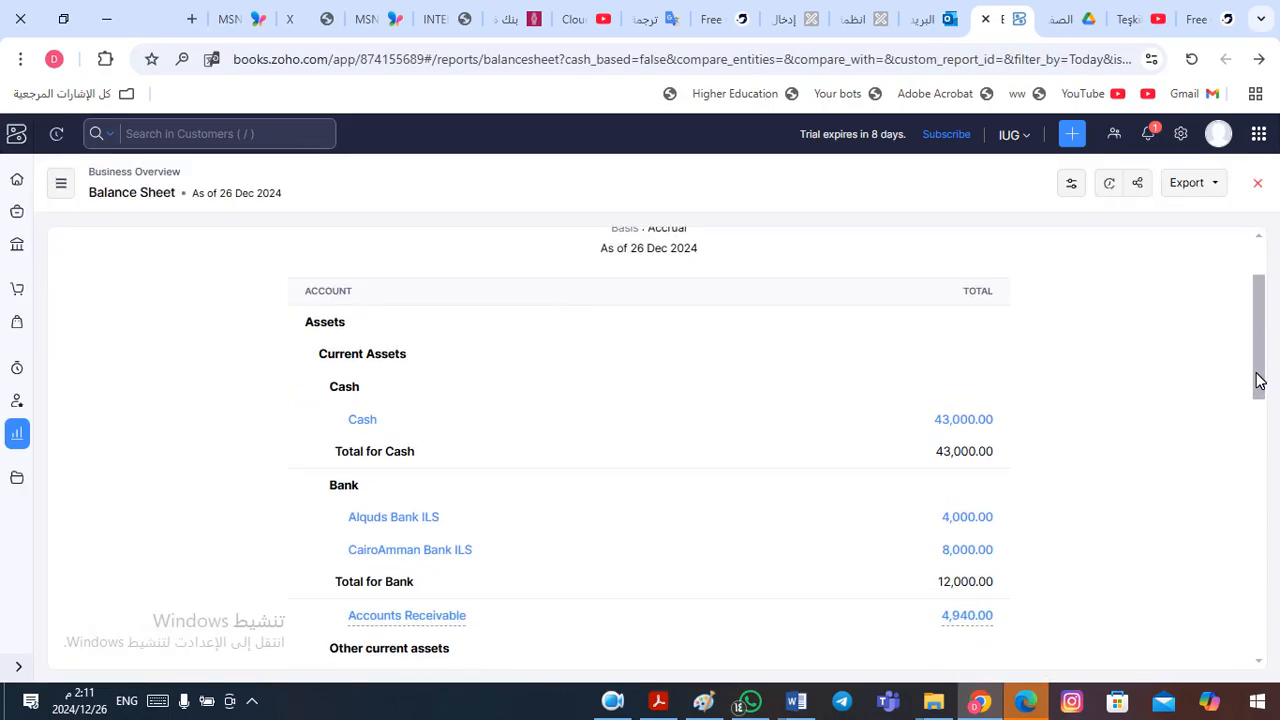
{"action": "left_click_drag", "start_coordinate": [1259, 380], "coordinate": [1268, 635]}
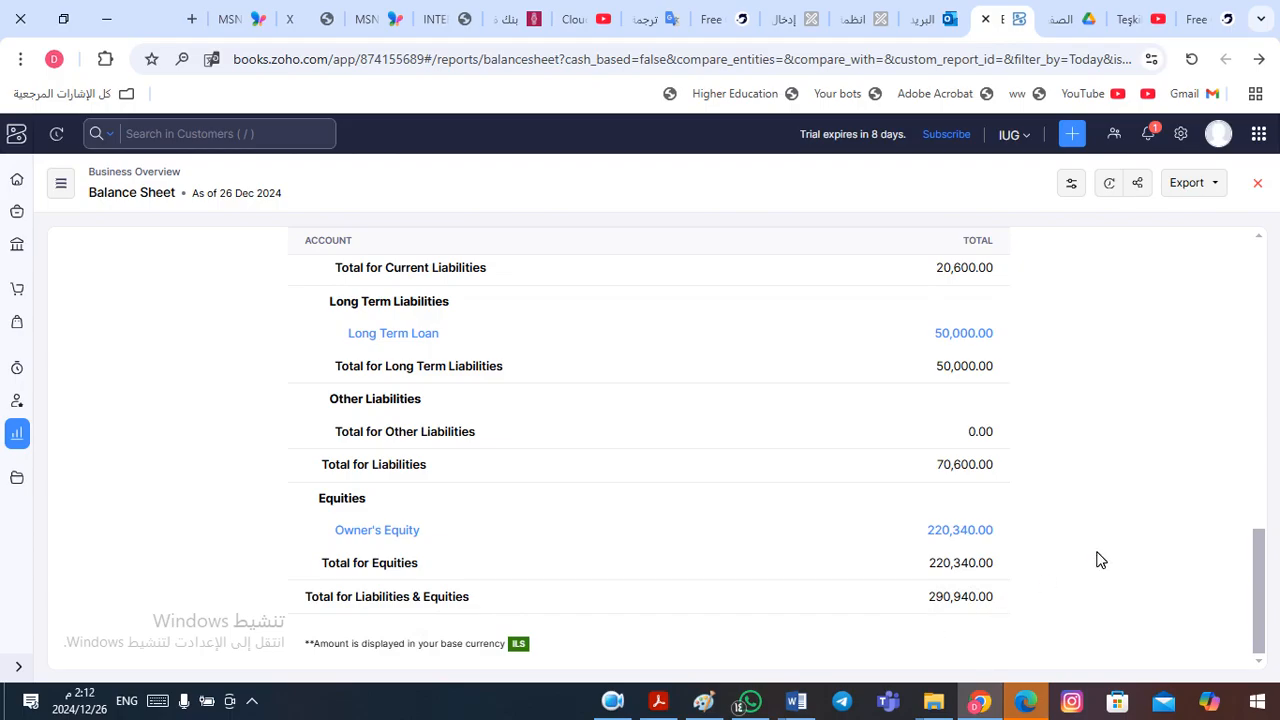
- Switch to Word, check both column totals of the financial position table against the balance sheet, and return to the Zoho Books report
{"action": "key", "text": "alt+Tab"}
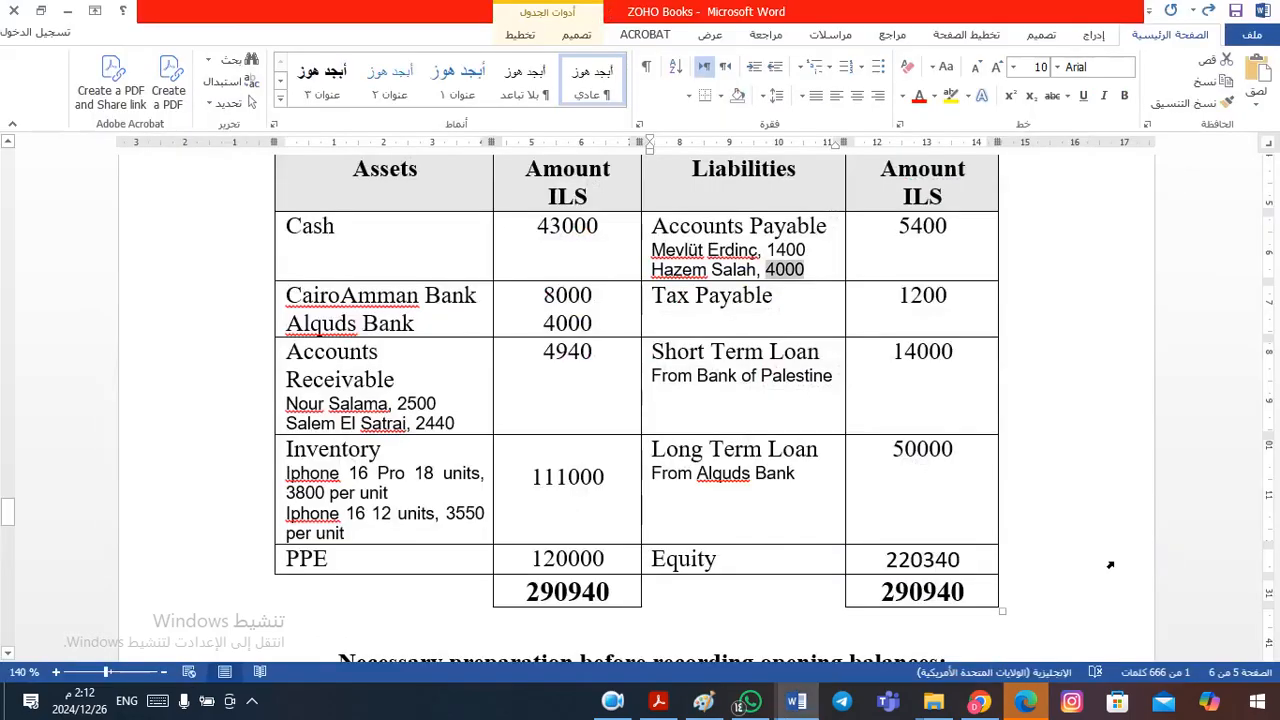
{"action": "left_click_drag", "start_coordinate": [881, 595], "coordinate": [970, 597]}
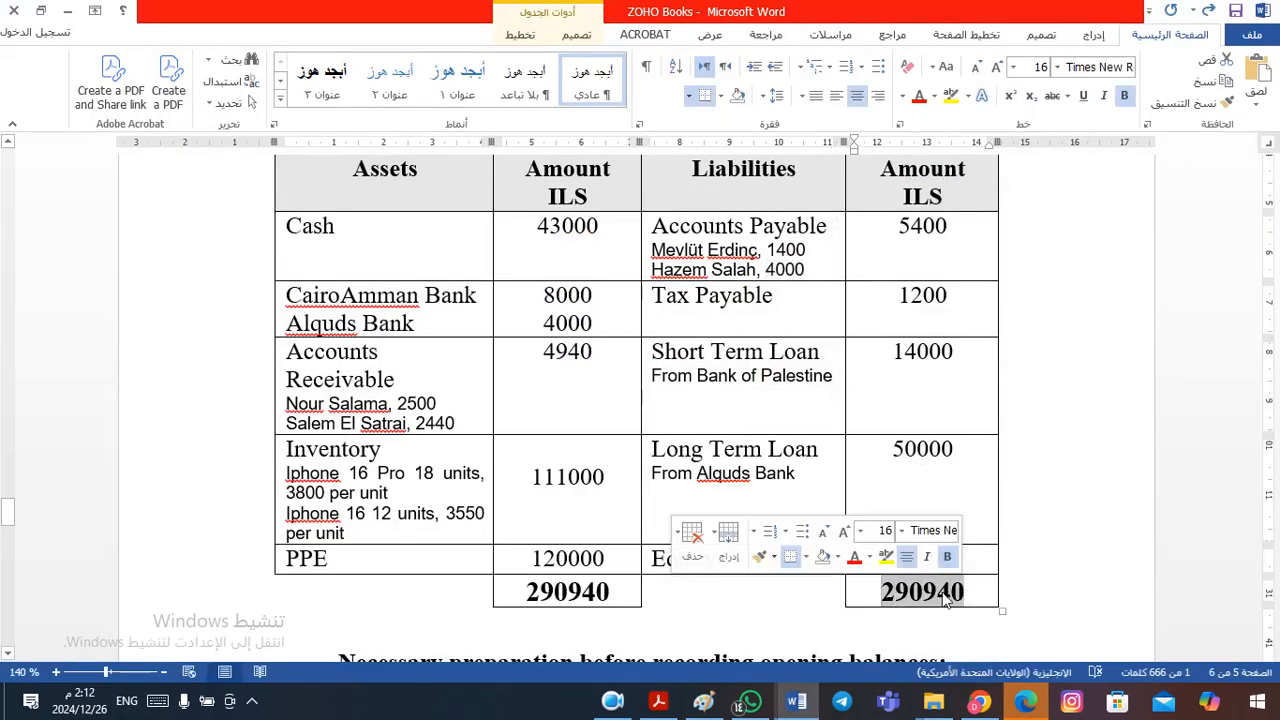
{"action": "left_click_drag", "start_coordinate": [521, 591], "coordinate": [643, 592]}
{"action": "left_click", "coordinate": [641, 592]}
{"action": "key", "text": "alt+Tab"}
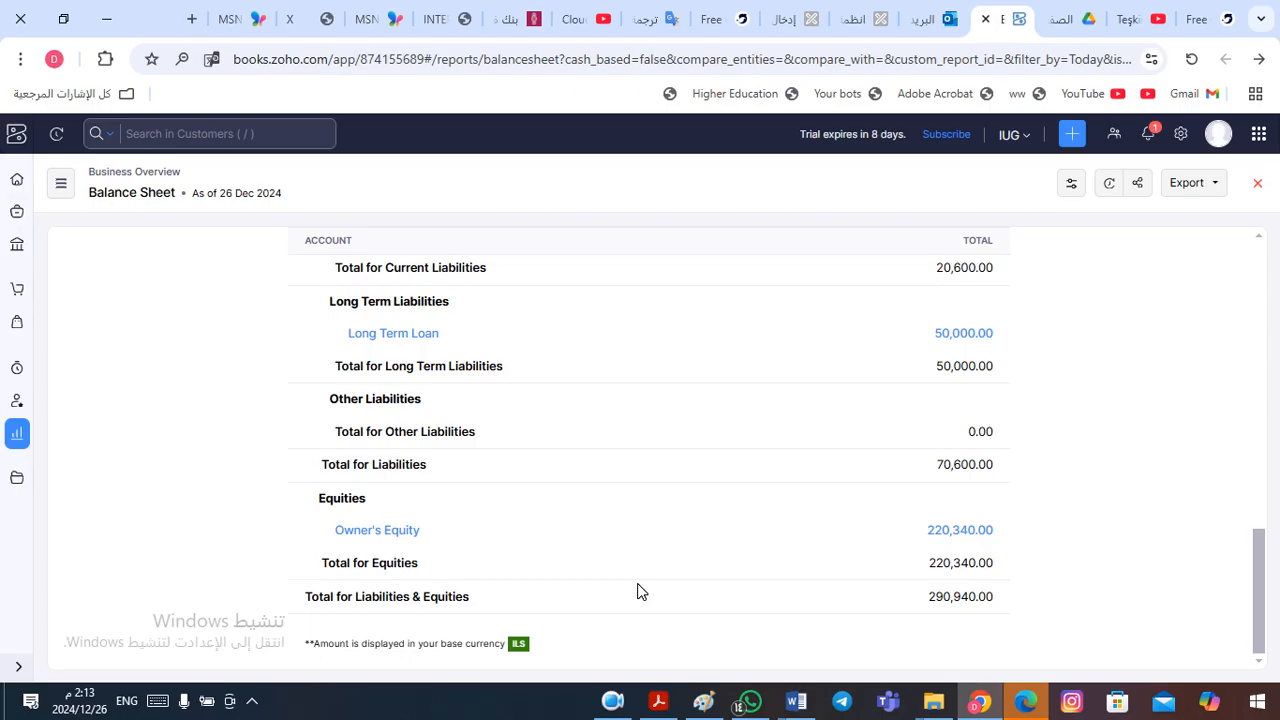
{"action": "left_click", "coordinate": [612, 701]}
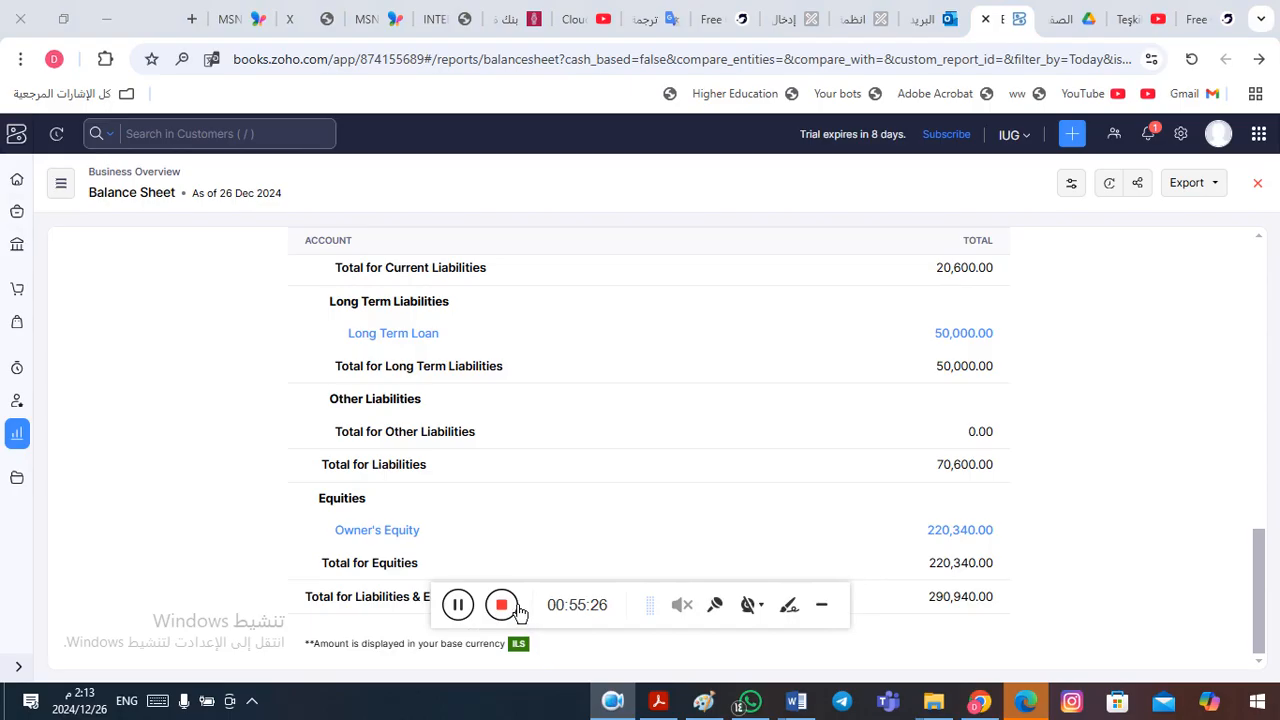